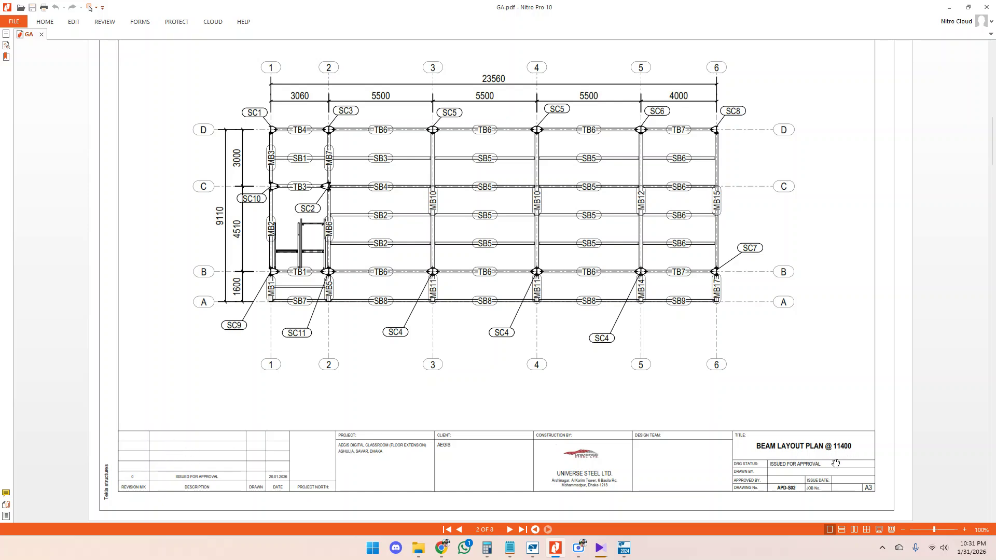
Step: Switch from the beam layout PDF to Tekla Template Editor and create a new graphical template
{"action": "scroll", "coordinate": [803, 191], "scroll_direction": "up", "scroll_amount": 3}
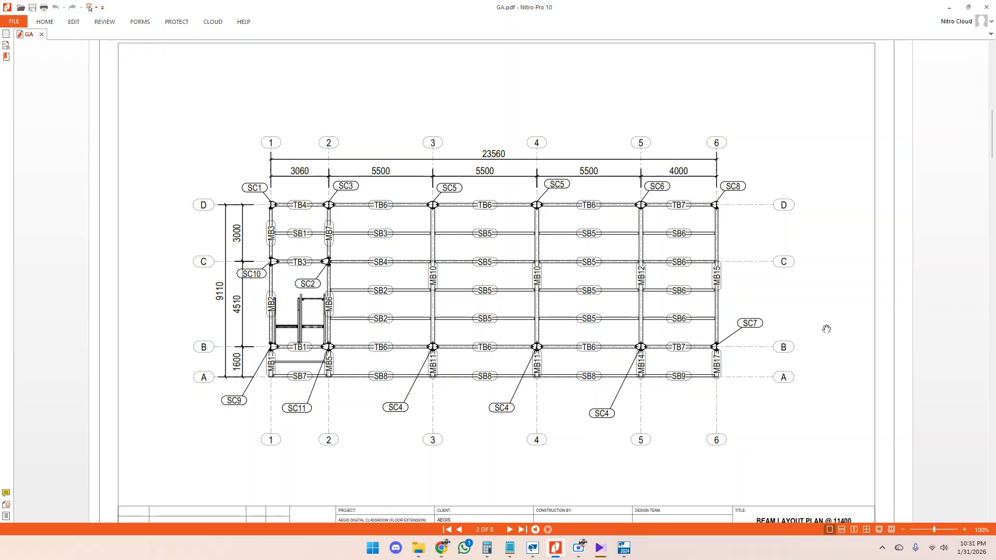
{"action": "scroll", "coordinate": [849, 318], "scroll_direction": "down", "scroll_amount": 3}
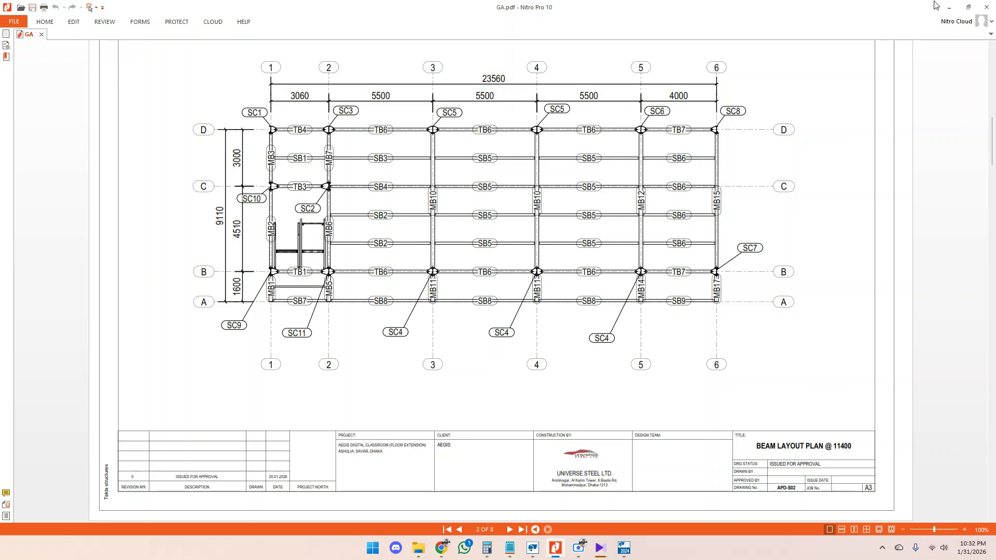
{"action": "left_click", "coordinate": [949, 7]}
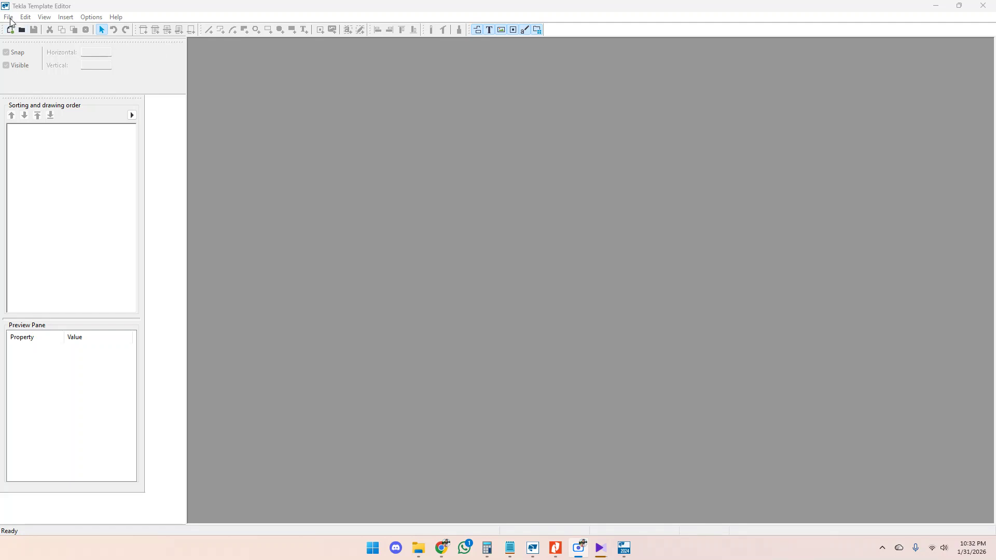
{"action": "left_click", "coordinate": [9, 18]}
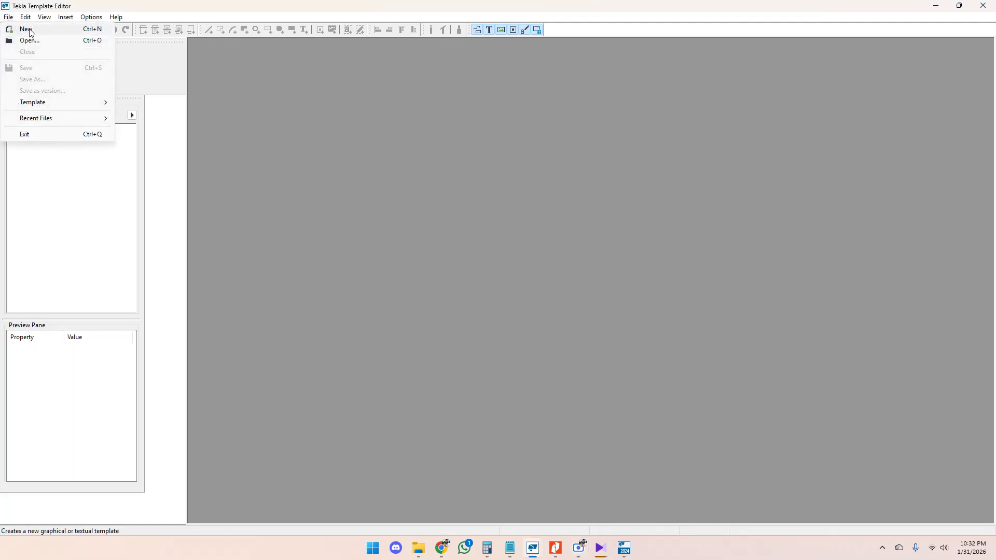
{"action": "left_click", "coordinate": [27, 29]}
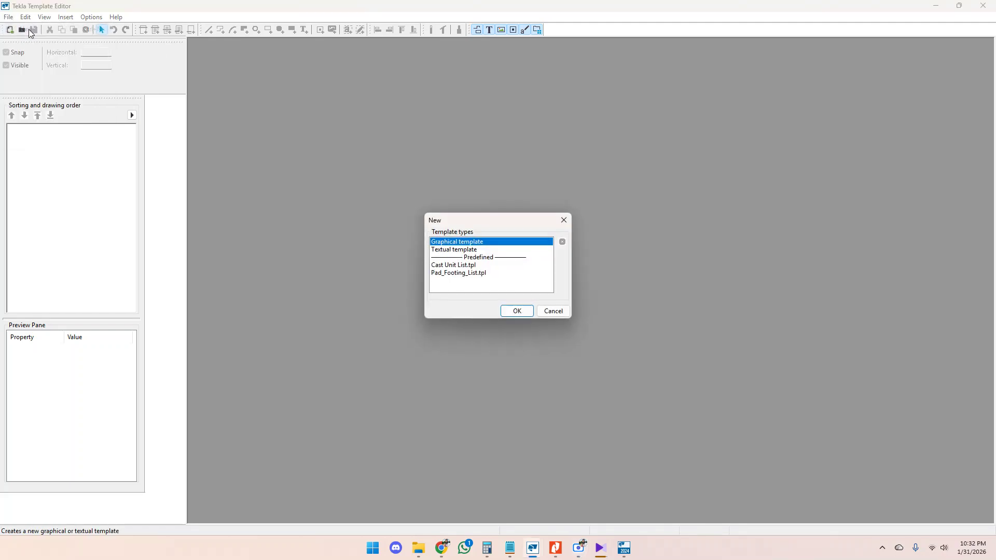
{"action": "left_click", "coordinate": [518, 312]}
Step: Set the template page's top, bottom, left and right margins to 0 mm
{"action": "scroll", "coordinate": [394, 270], "scroll_direction": "down", "scroll_amount": 5}
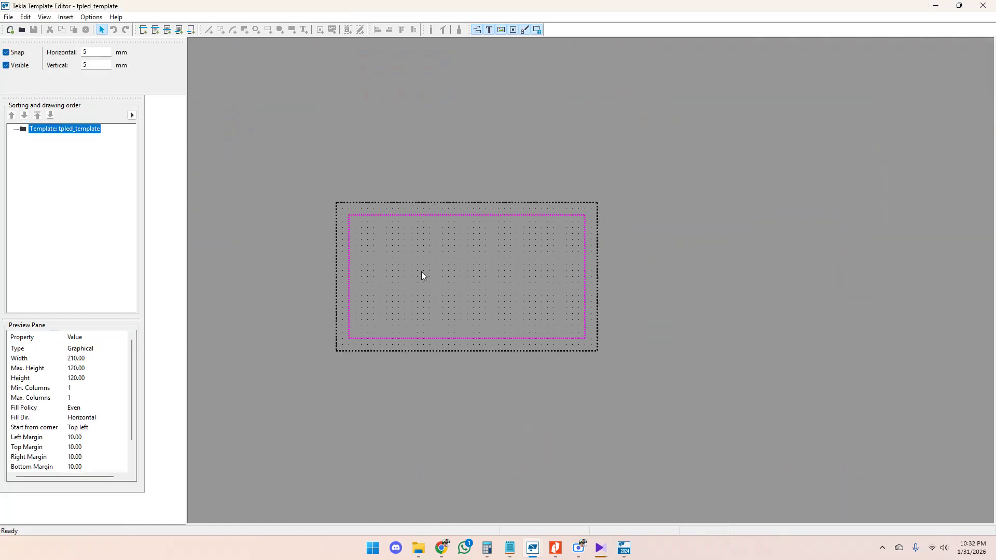
{"action": "scroll", "coordinate": [464, 265], "scroll_direction": "up", "scroll_amount": 1}
{"action": "double_click", "coordinate": [457, 266]}
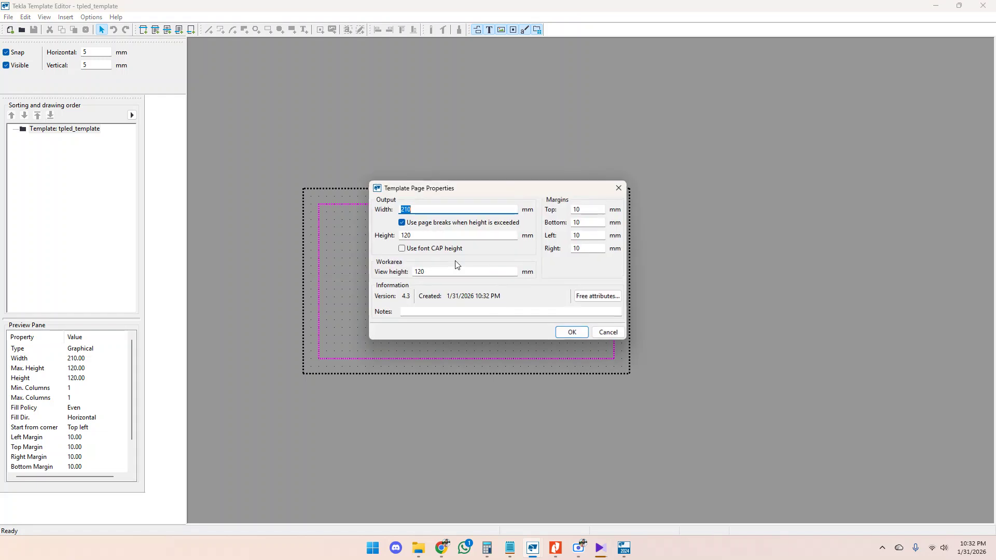
{"action": "double_click", "coordinate": [581, 208]}
{"action": "type", "text": "0"}
{"action": "double_click", "coordinate": [580, 222]}
{"action": "type", "text": "0"}
{"action": "double_click", "coordinate": [578, 235]}
{"action": "type", "text": "0"}
{"action": "key", "text": "Tab"}
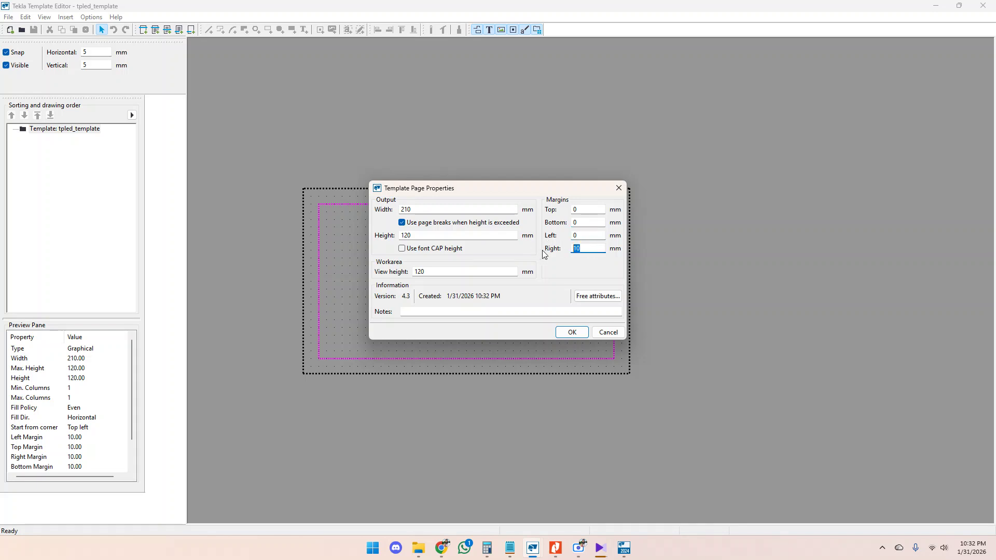
{"action": "left_click", "coordinate": [572, 332]}
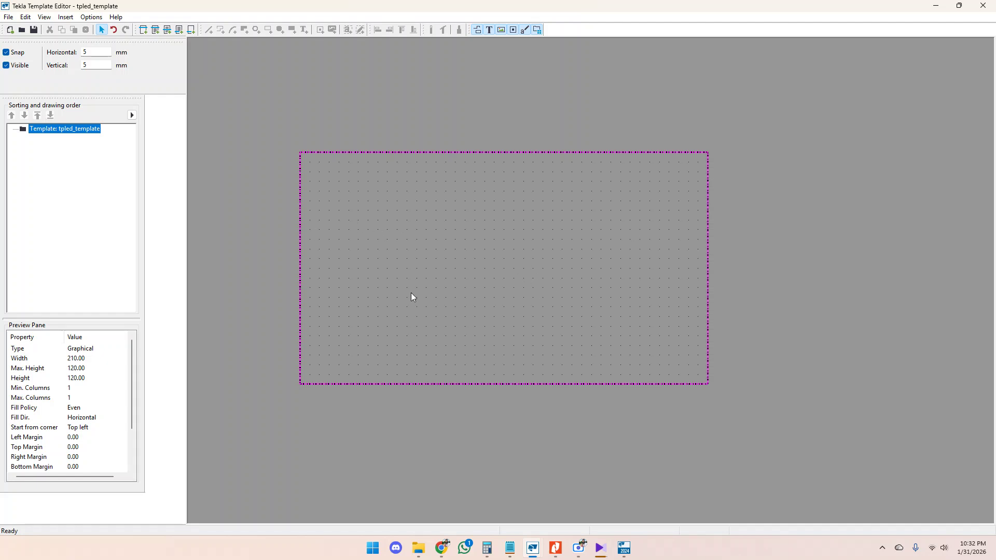
Step: Set the template page width to 820 mm and its height and view height to 46 mm, consulting the title block in GA.pdf
{"action": "double_click", "coordinate": [456, 206]}
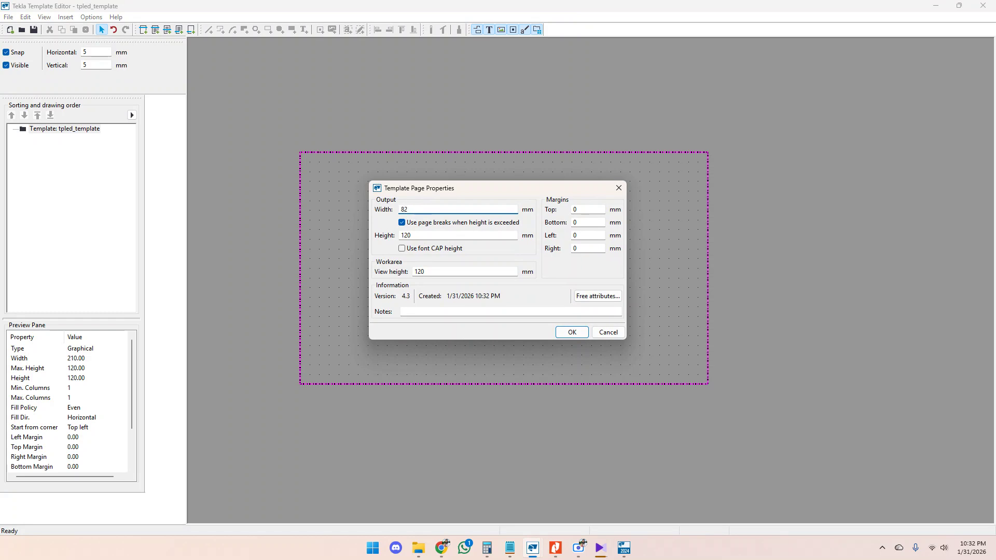
{"action": "left_click_drag", "start_coordinate": [417, 236], "coordinate": [406, 235]}
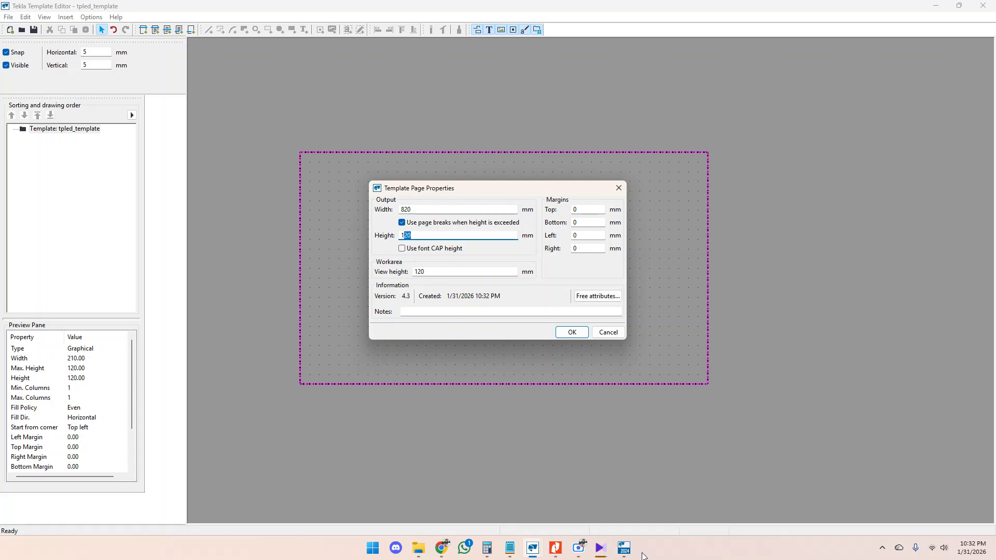
{"action": "left_click", "coordinate": [556, 548]}
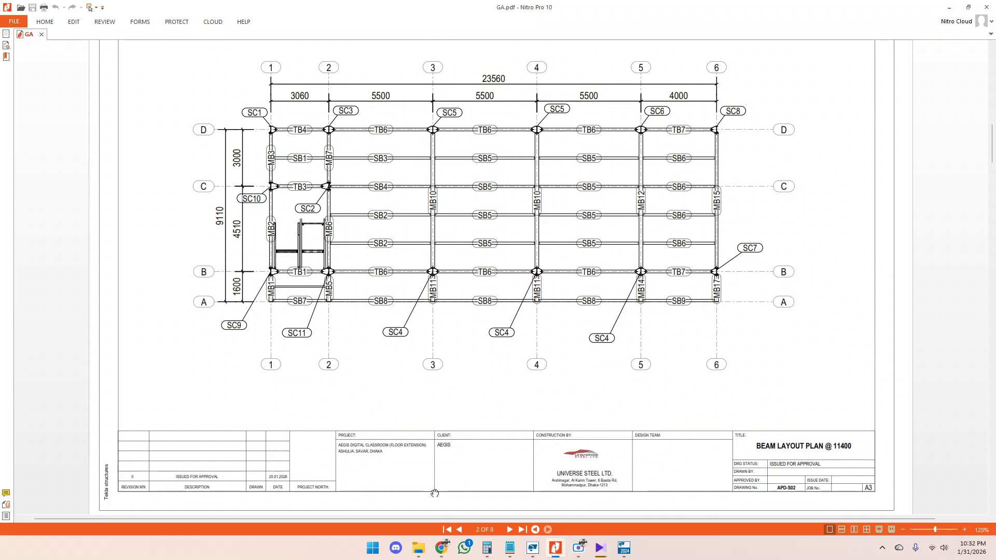
{"action": "scroll", "coordinate": [436, 494], "scroll_direction": "up", "scroll_amount": 3, "text": "ctrl"}
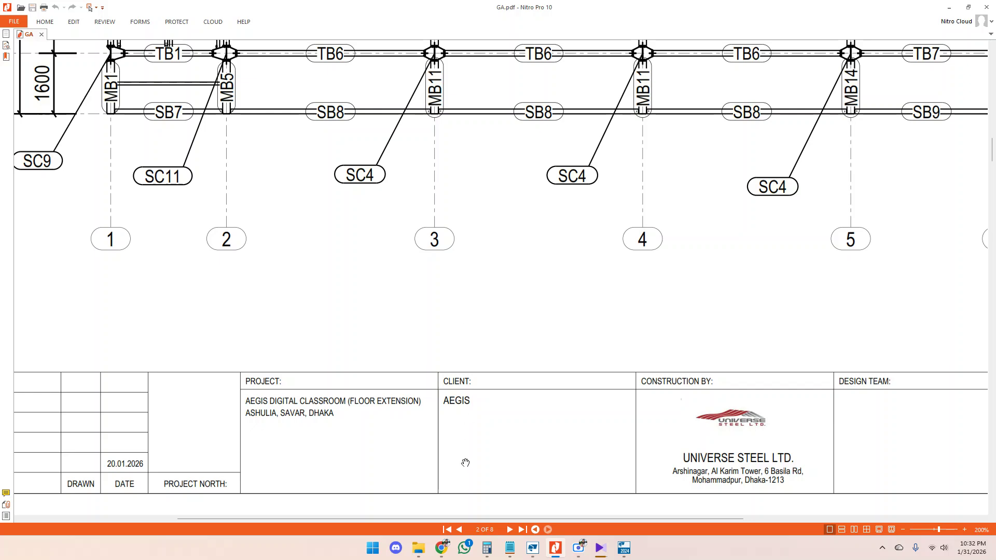
{"action": "scroll", "coordinate": [449, 470], "scroll_direction": "down", "scroll_amount": 3, "text": "ctrl"}
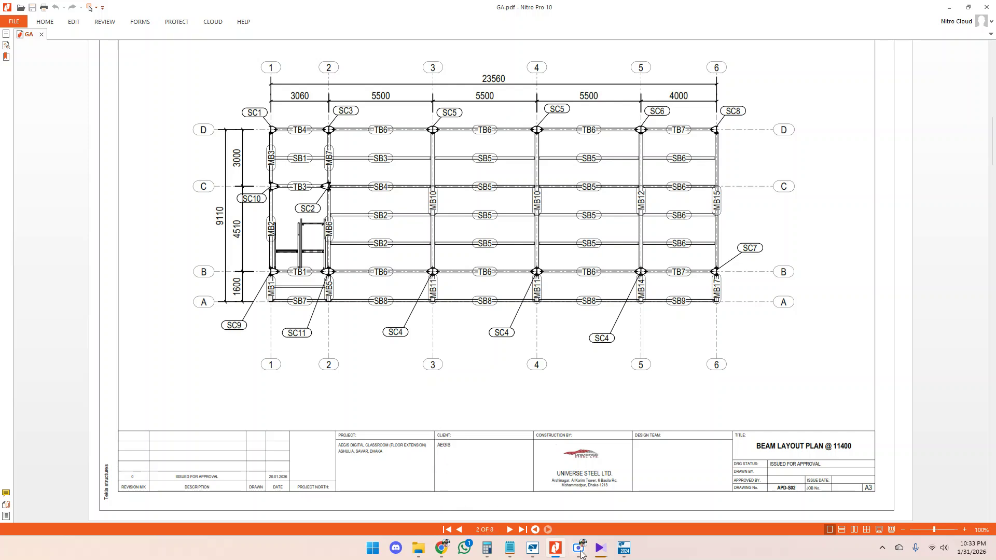
{"action": "mouse_move", "coordinate": [532, 548]}
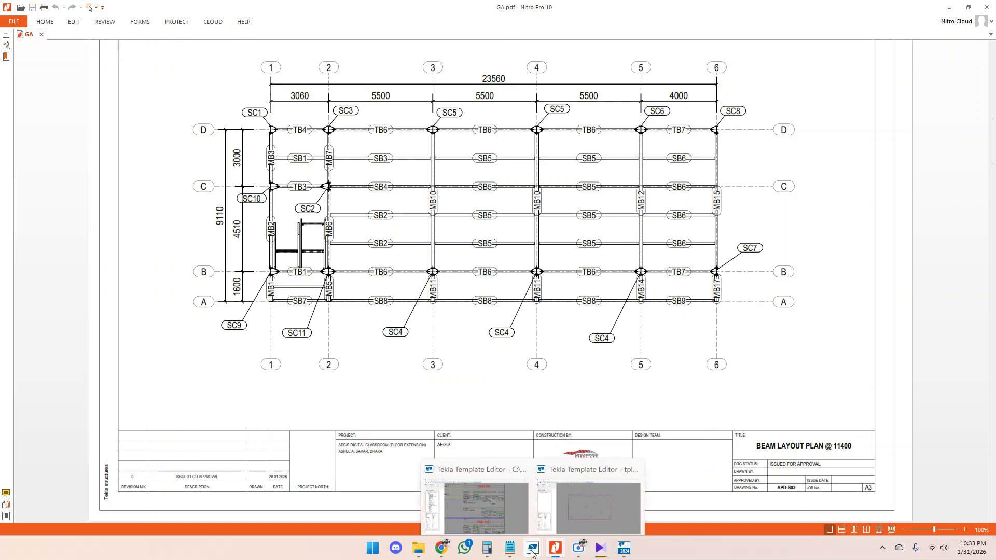
{"action": "left_click", "coordinate": [558, 482]}
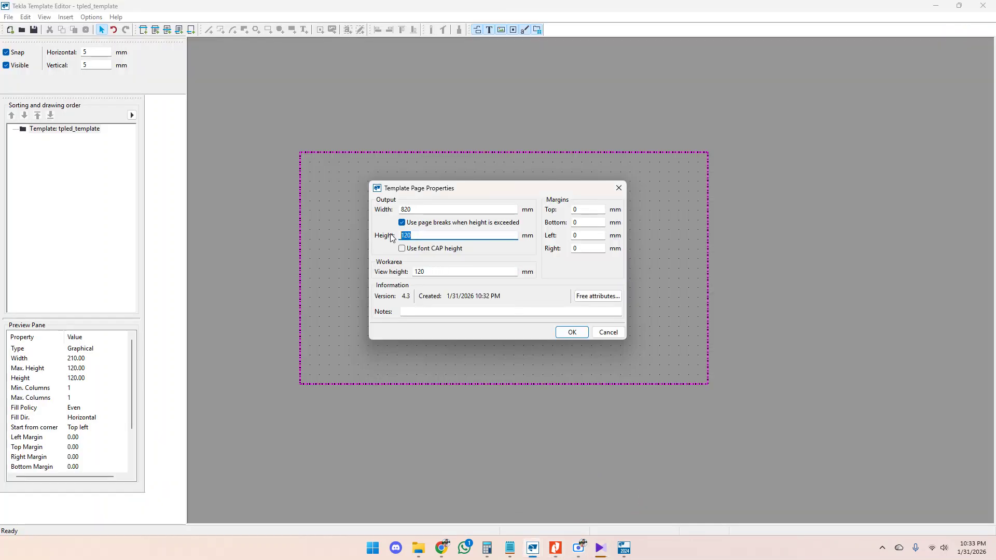
{"action": "type", "text": "46"}
{"action": "double_click", "coordinate": [433, 272]}
{"action": "type", "text": "46"}
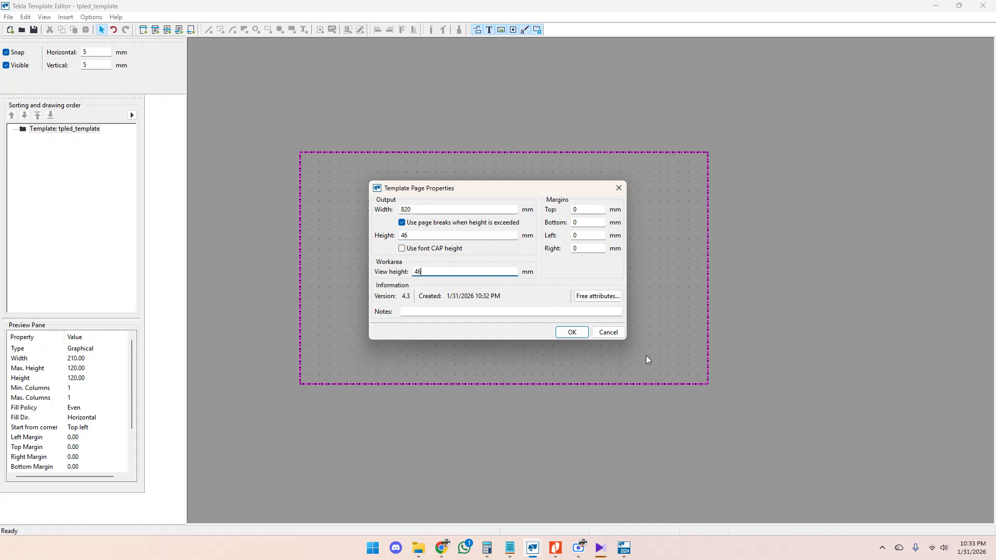
{"action": "left_click", "coordinate": [572, 332]}
{"action": "scroll", "coordinate": [472, 323], "scroll_direction": "up", "scroll_amount": 2}
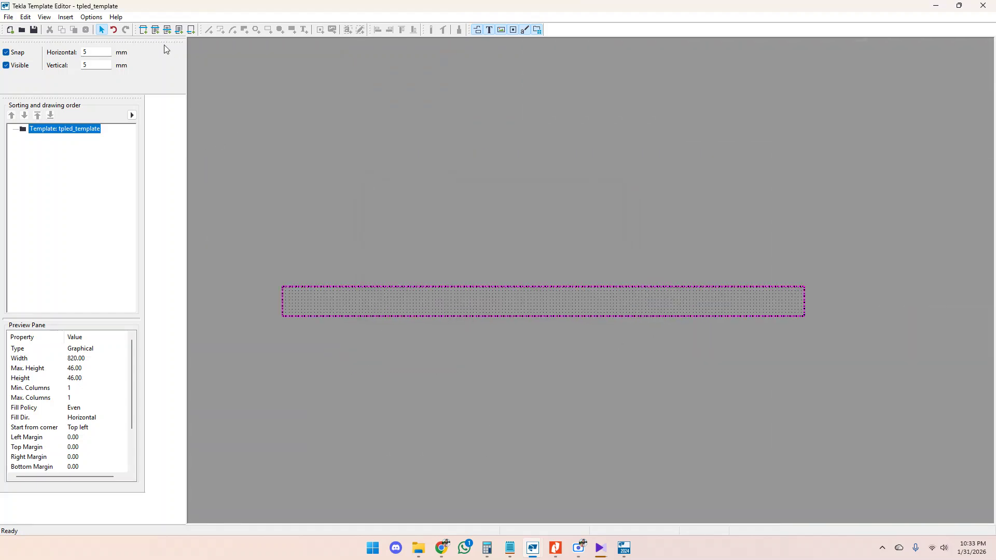
Step: Insert a row with the content type DRAWING into the template
{"action": "left_click", "coordinate": [167, 31]}
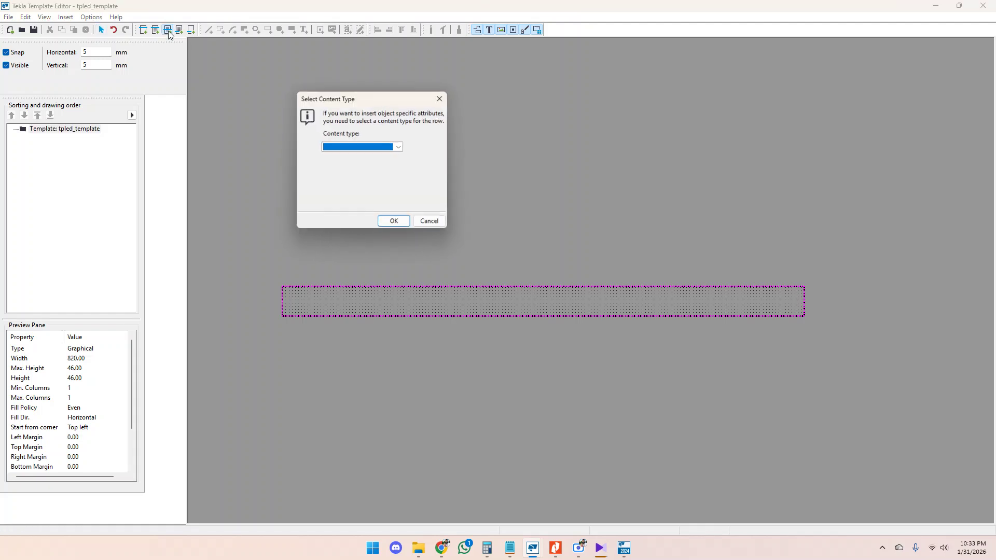
{"action": "left_click", "coordinate": [400, 147]}
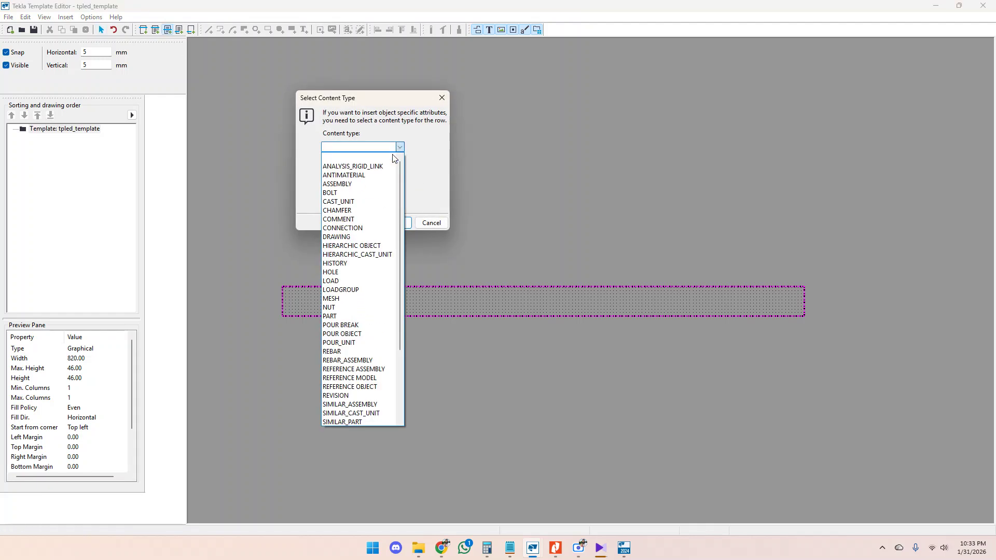
{"action": "left_click", "coordinate": [331, 237]}
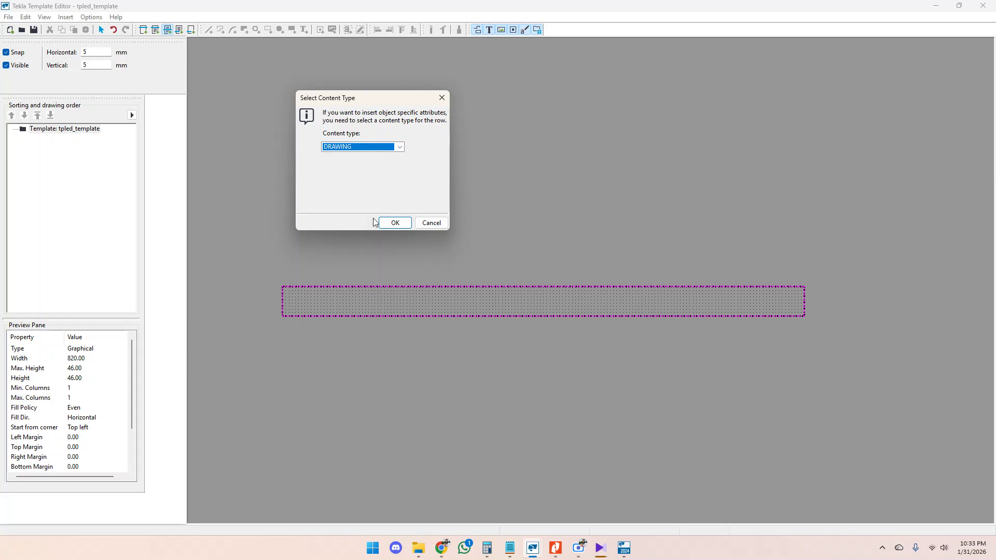
{"action": "left_click", "coordinate": [394, 223]}
Step: Set the height of the DRAWING row to 46 mm
{"action": "scroll", "coordinate": [290, 319], "scroll_direction": "up", "scroll_amount": 3}
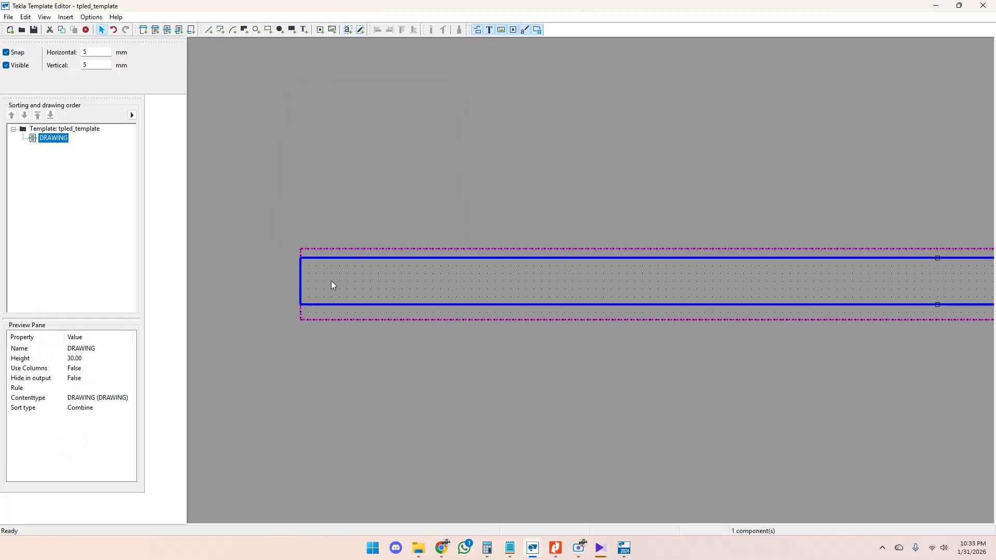
{"action": "double_click", "coordinate": [335, 259]}
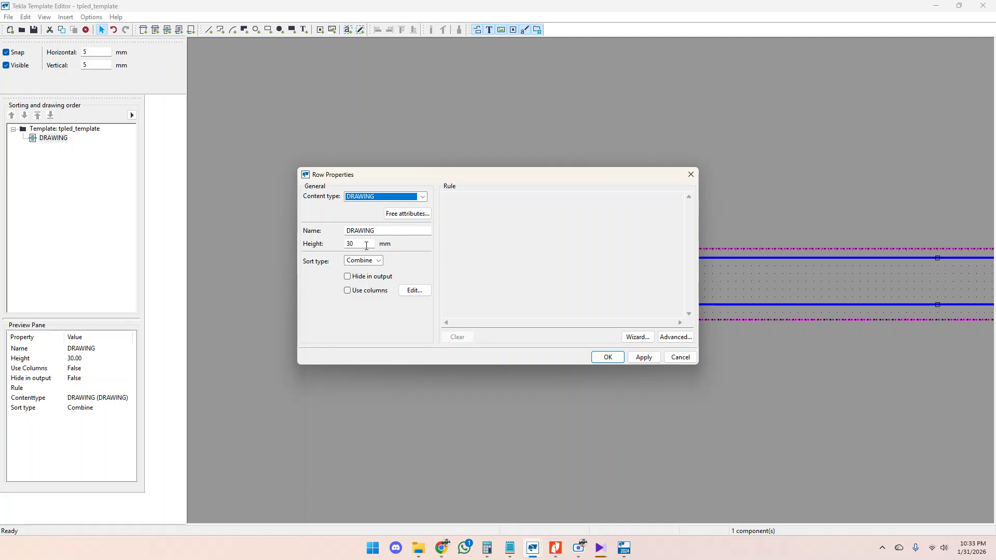
{"action": "double_click", "coordinate": [350, 244]}
{"action": "type", "text": "46"}
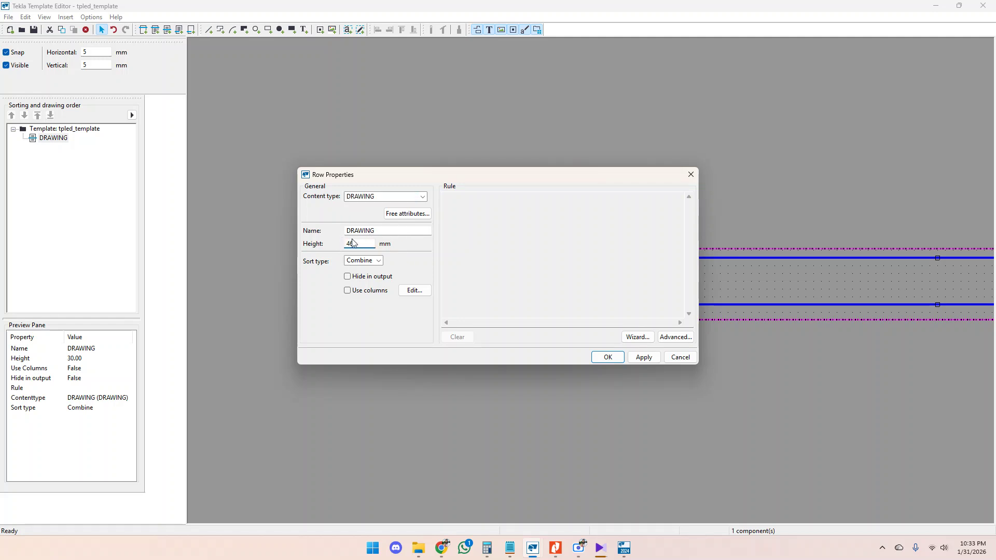
{"action": "left_click", "coordinate": [642, 358]}
{"action": "left_click", "coordinate": [603, 357]}
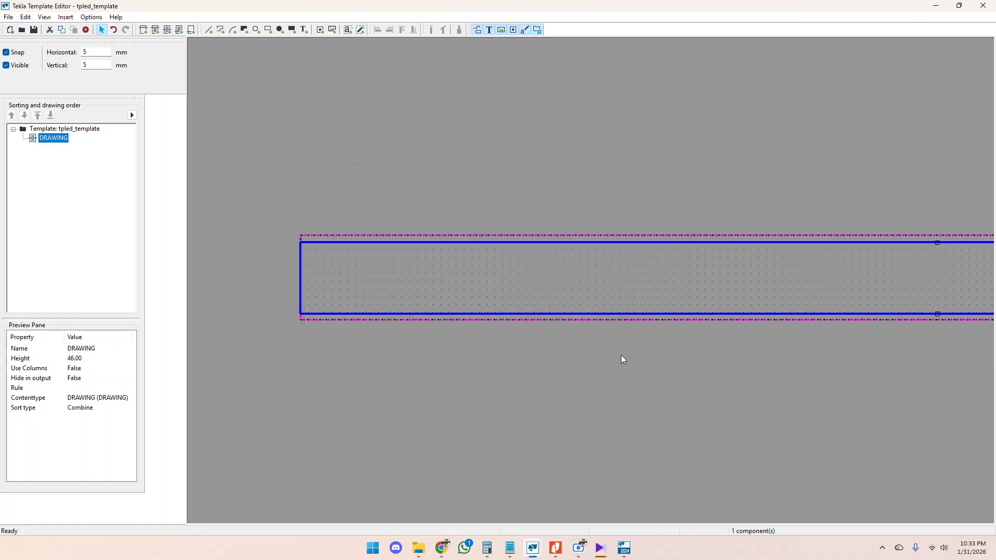
Step: Examine how the DRAWING row fits within the template page border, comparing it with the title block in GA.pdf
{"action": "scroll", "coordinate": [294, 280], "scroll_direction": "up", "scroll_amount": 3}
{"action": "left_click", "coordinate": [264, 260]}
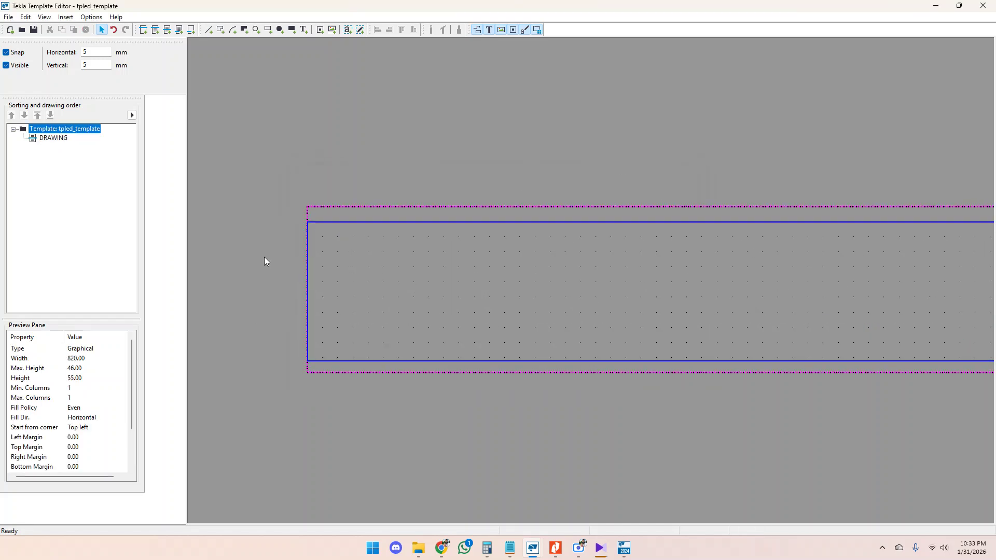
{"action": "scroll", "coordinate": [260, 207], "scroll_direction": "down", "scroll_amount": 2}
{"action": "scroll", "coordinate": [293, 226], "scroll_direction": "up", "scroll_amount": 2}
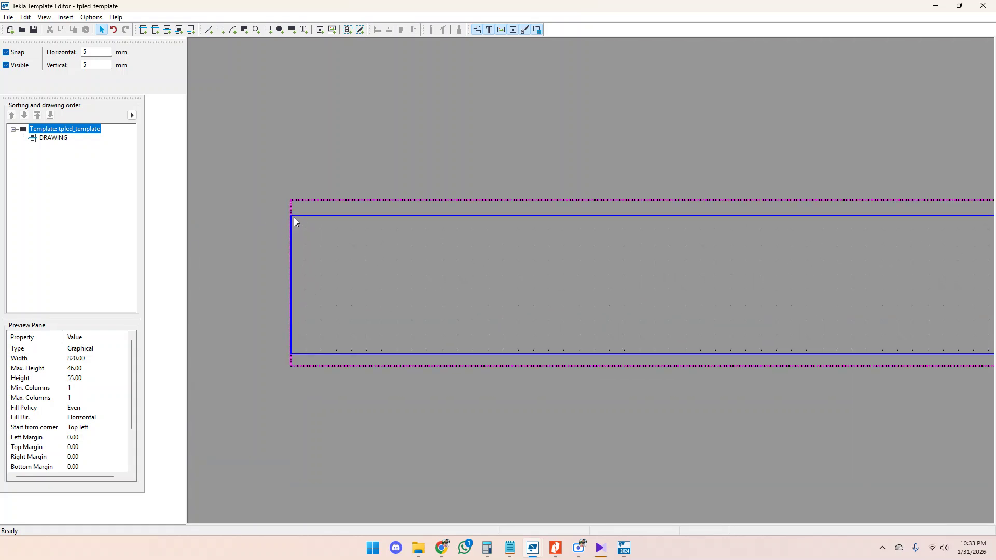
{"action": "left_click", "coordinate": [298, 215]}
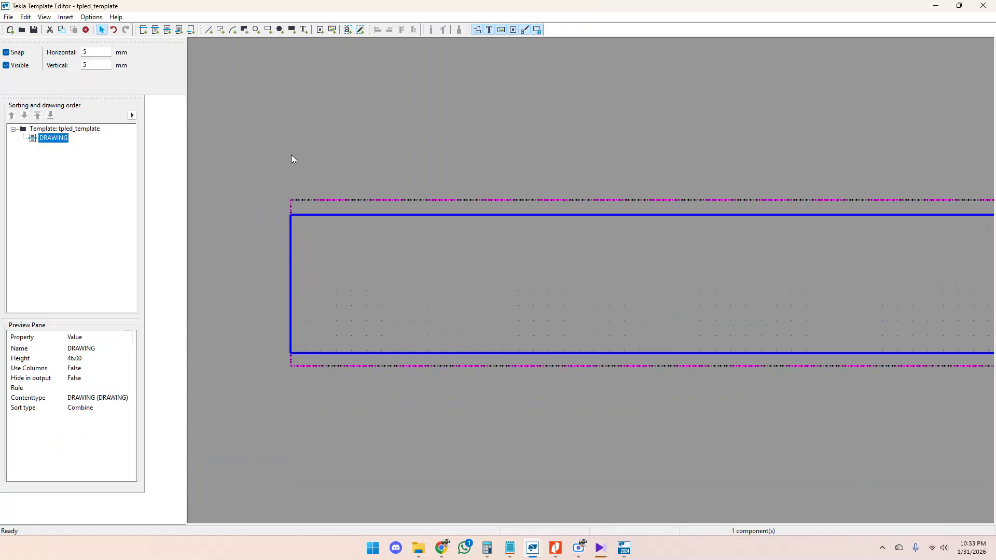
{"action": "left_click", "coordinate": [556, 549]}
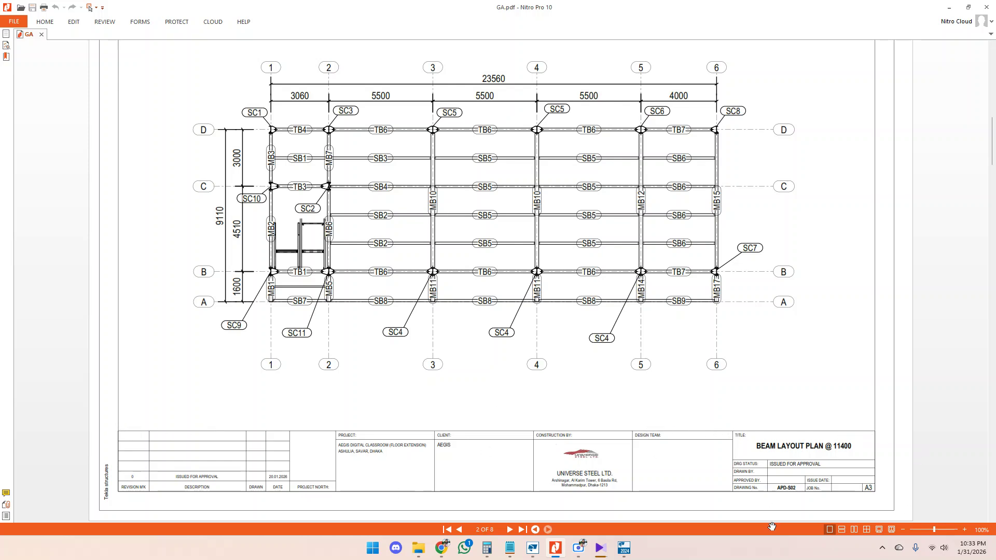
{"action": "left_click", "coordinate": [949, 8]}
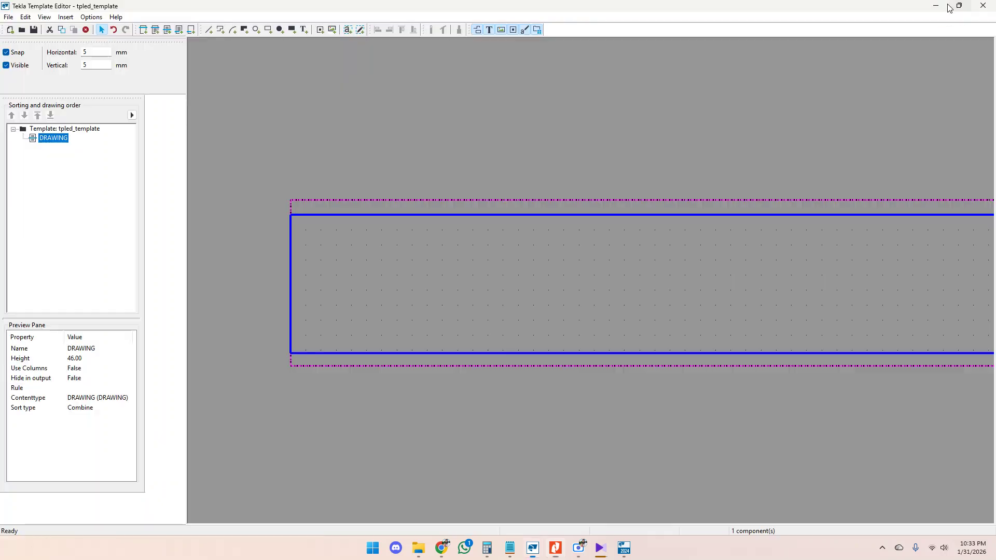
{"action": "left_click", "coordinate": [413, 289]}
{"action": "scroll", "coordinate": [300, 305], "scroll_direction": "down", "scroll_amount": 6}
{"action": "scroll", "coordinate": [433, 326], "scroll_direction": "down", "scroll_amount": 2}
{"action": "scroll", "coordinate": [675, 336], "scroll_direction": "up", "scroll_amount": 1}
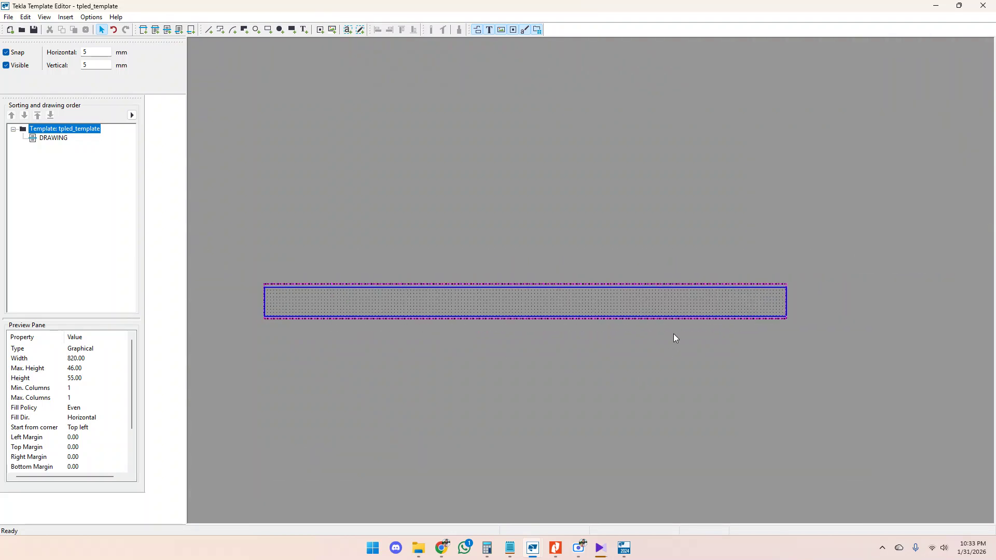
{"action": "scroll", "coordinate": [528, 303], "scroll_direction": "up", "scroll_amount": 1}
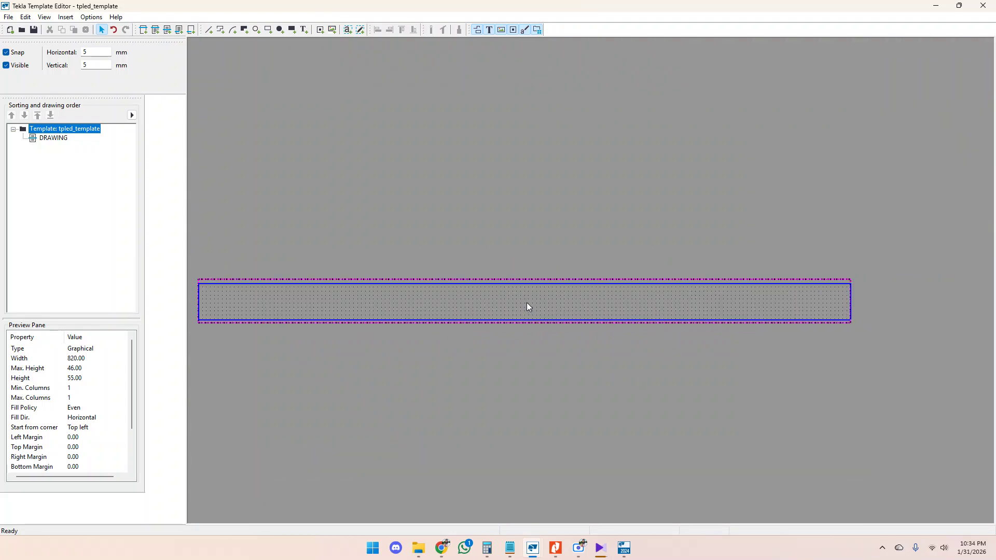
{"action": "scroll", "coordinate": [527, 303], "scroll_direction": "up", "scroll_amount": 1}
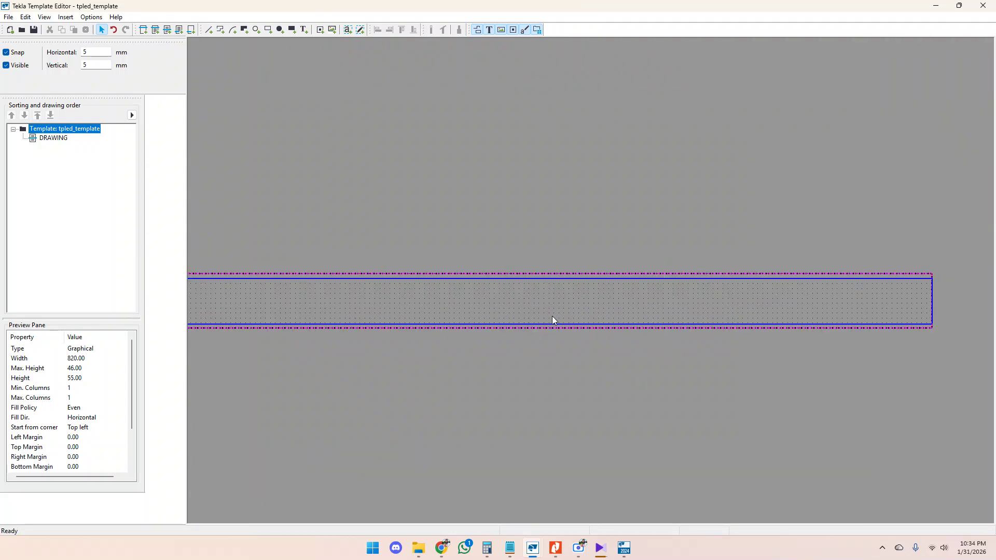
Step: Switch to GA.pdf and examine the cells of the title block along its full width
{"action": "left_click", "coordinate": [558, 549]}
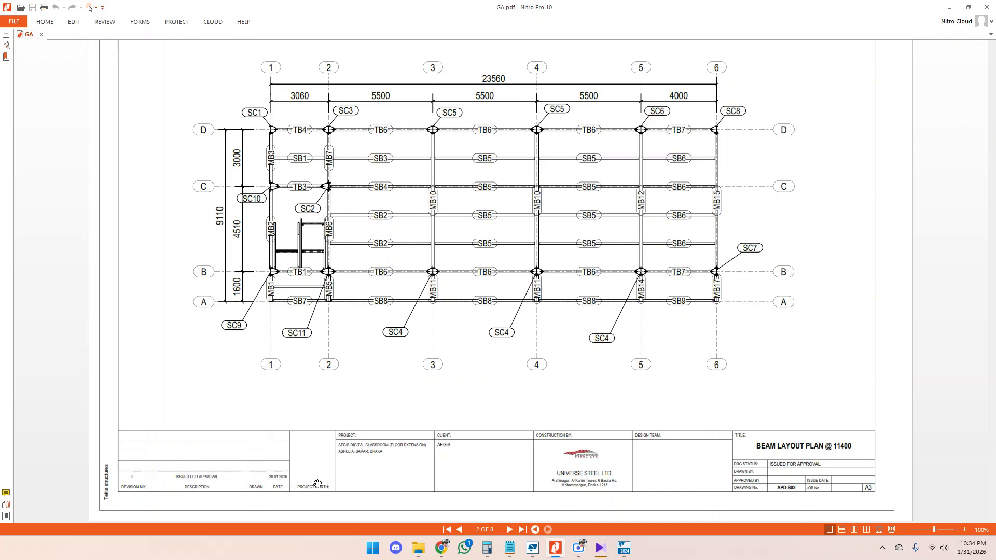
{"action": "scroll", "coordinate": [246, 461], "scroll_direction": "up", "scroll_amount": 2, "text": "ctrl"}
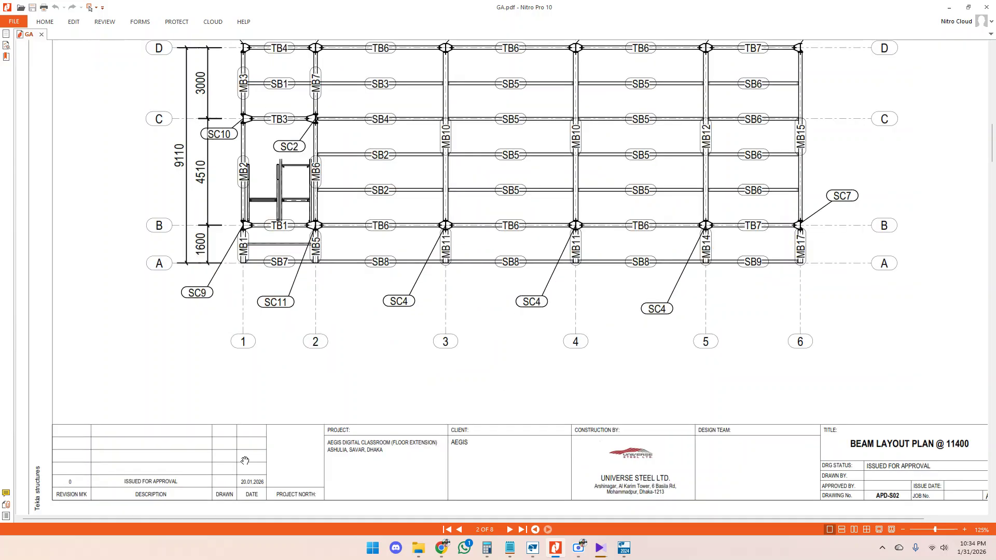
{"action": "left_click_drag", "start_coordinate": [262, 447], "coordinate": [458, 332]}
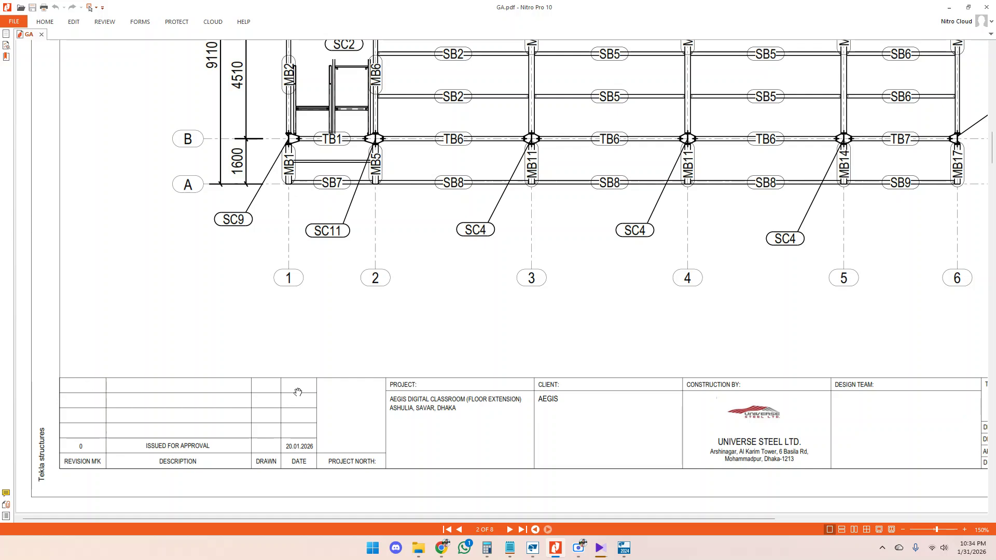
{"action": "left_click_drag", "start_coordinate": [747, 423], "coordinate": [482, 425]}
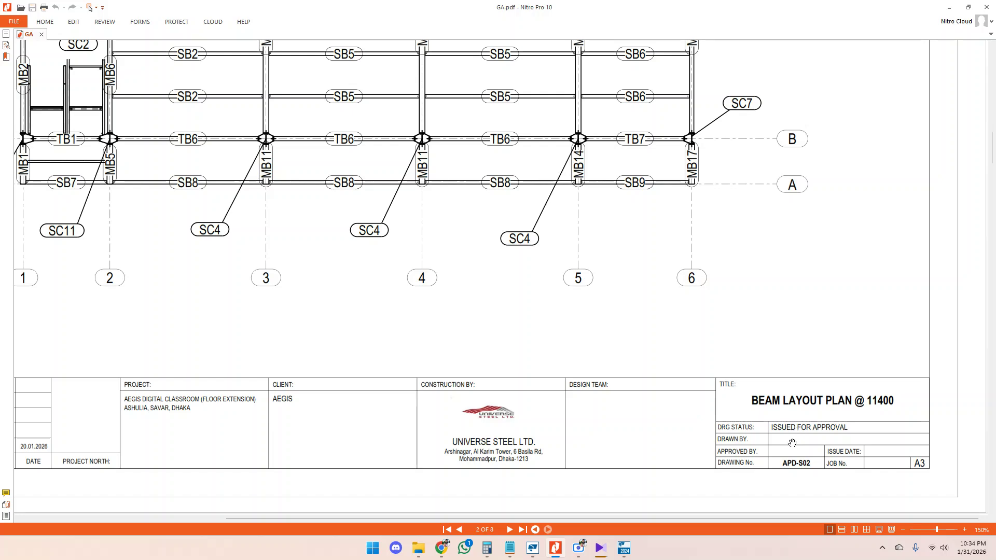
Step: Review the project properties in Tekla Structures and compare their fields with the title block in GA.pdf
{"action": "left_click", "coordinate": [624, 551]}
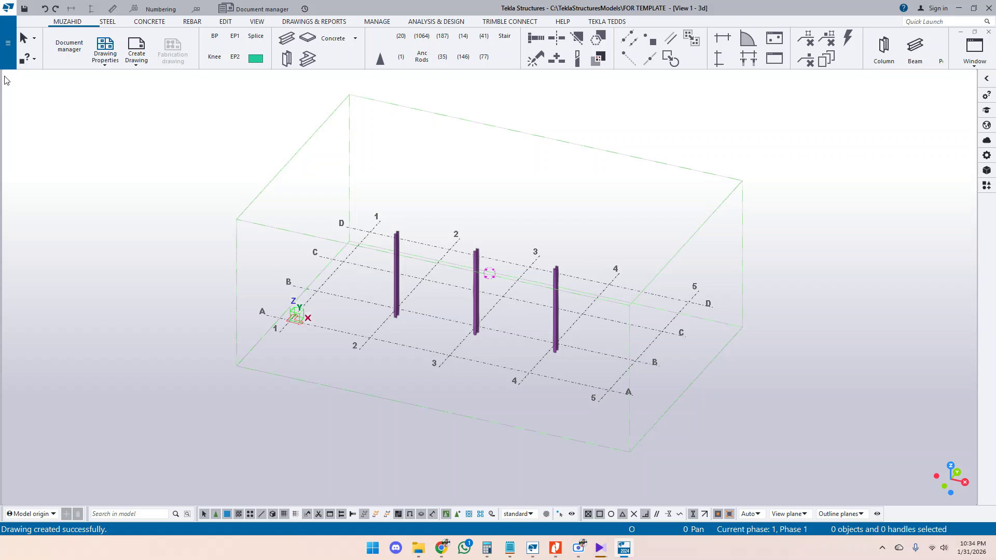
{"action": "left_click", "coordinate": [8, 43]}
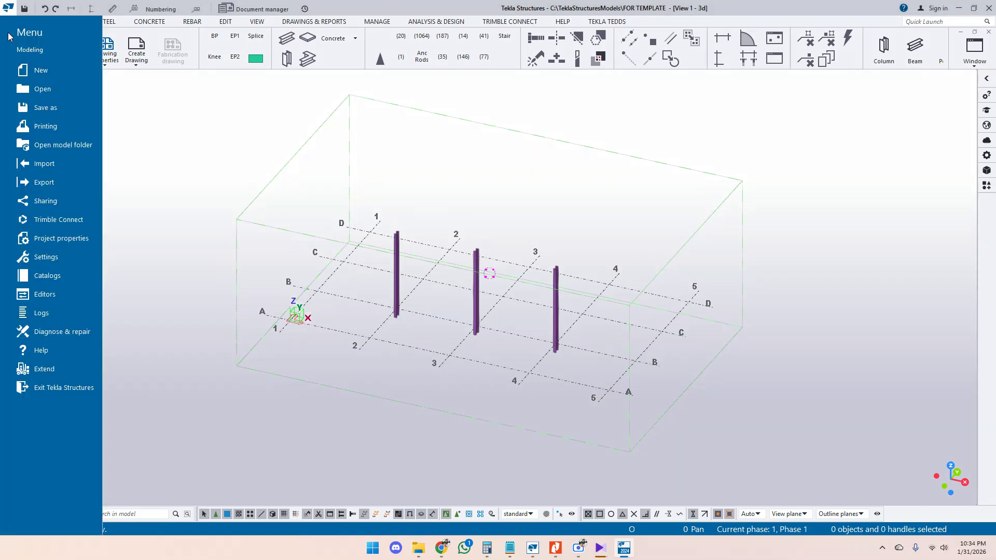
{"action": "left_click", "coordinate": [70, 241]}
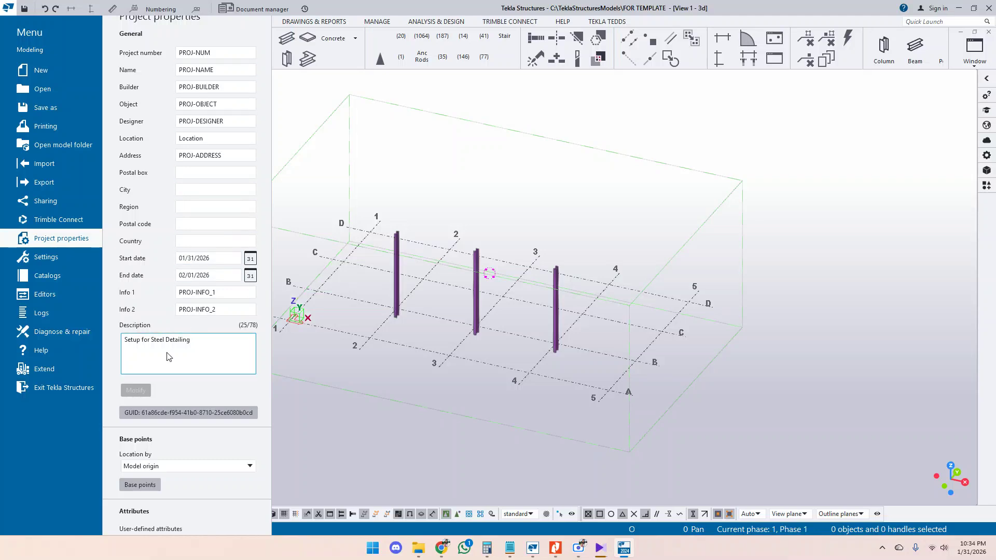
{"action": "left_click", "coordinate": [558, 550]}
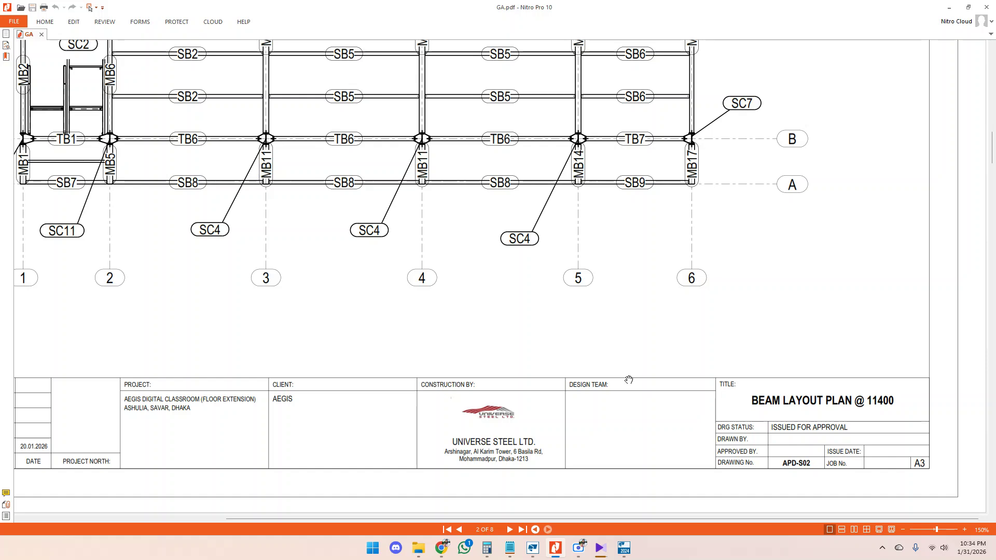
{"action": "left_click_drag", "start_coordinate": [600, 427], "coordinate": [572, 362]}
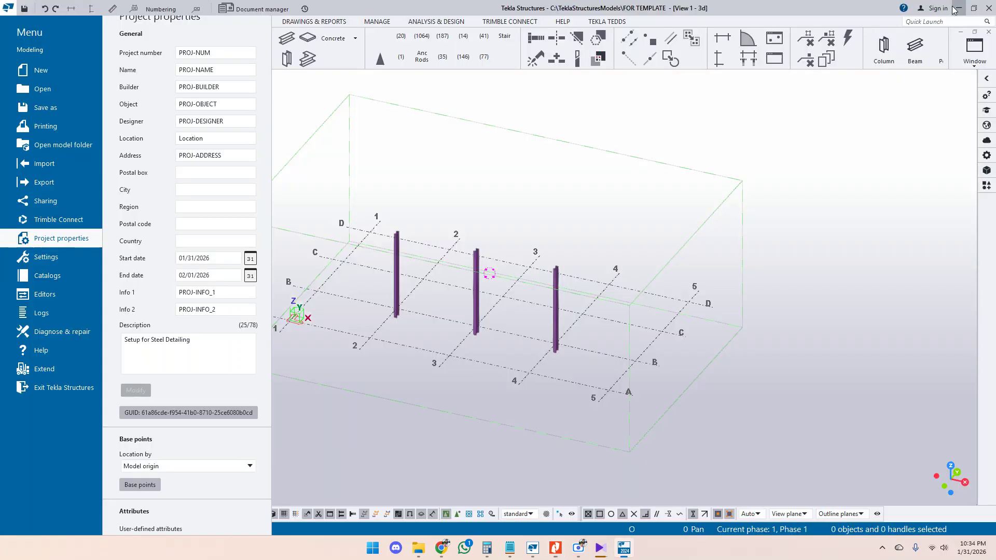
{"action": "left_click", "coordinate": [950, 6]}
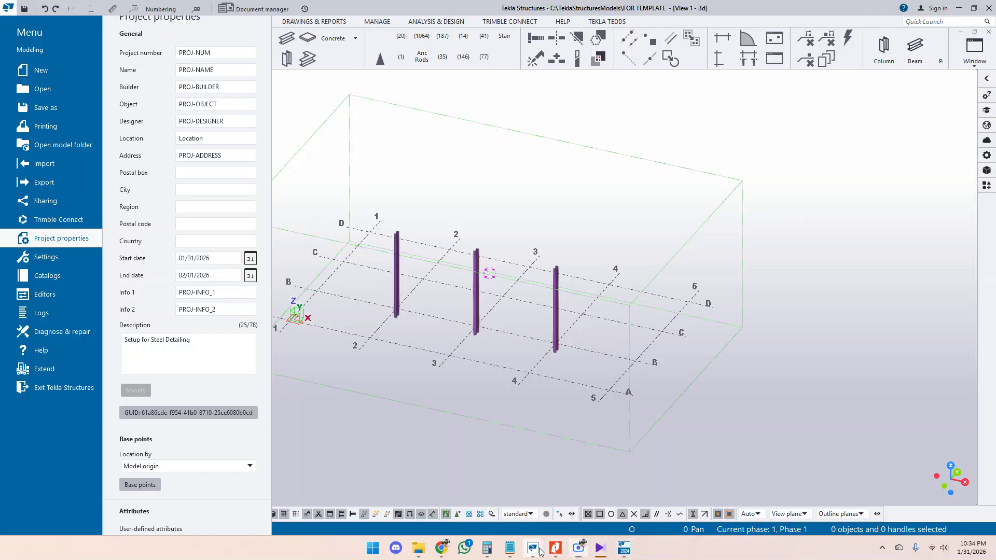
Step: Switch to the Template Editor and start the Line tool for drawing in the DRAWING row
{"action": "mouse_move", "coordinate": [533, 549]}
{"action": "left_click", "coordinate": [470, 491]}
{"action": "scroll", "coordinate": [380, 266], "scroll_direction": "up", "scroll_amount": 5}
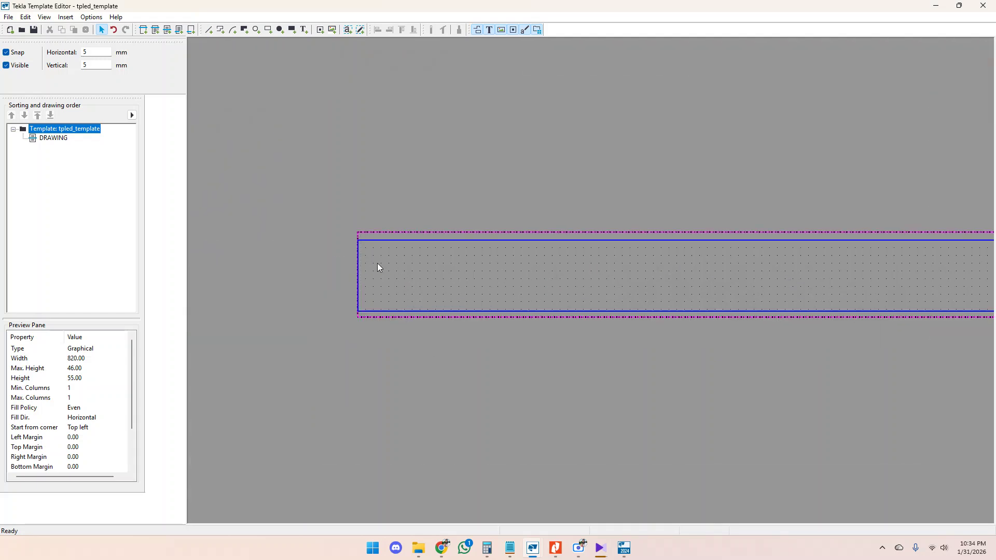
{"action": "left_click", "coordinate": [210, 30]}
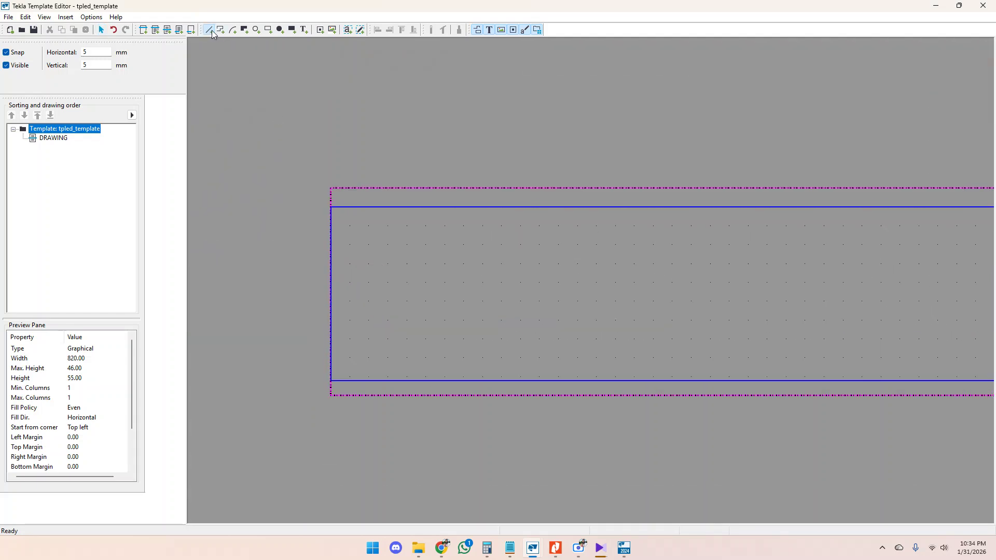
{"action": "scroll", "coordinate": [293, 332], "scroll_direction": "down", "scroll_amount": 1}
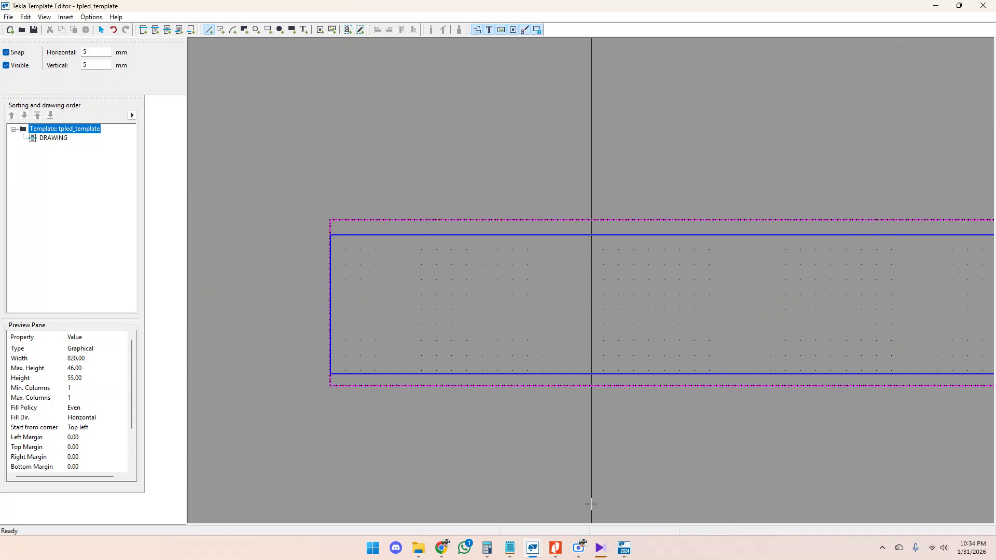
Step: Examine the rows from DRG STATUS to DRAWING No. in GA.pdf's title block and compare them with the right end of the DRAWING row
{"action": "left_click", "coordinate": [555, 550]}
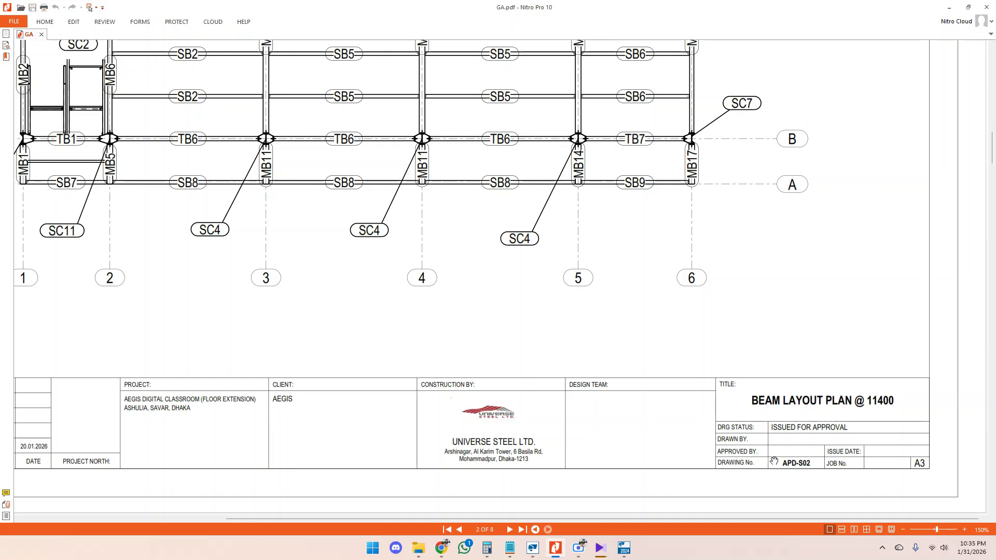
{"action": "scroll", "coordinate": [773, 473], "scroll_direction": "up", "scroll_amount": 6, "text": "ctrl"}
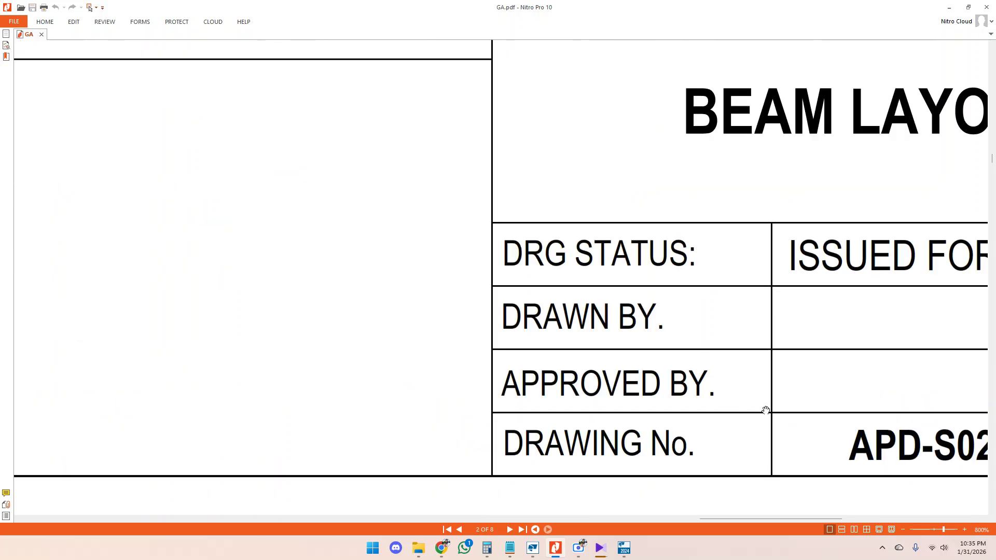
{"action": "scroll", "coordinate": [735, 345], "scroll_direction": "down", "scroll_amount": 2, "text": "ctrl"}
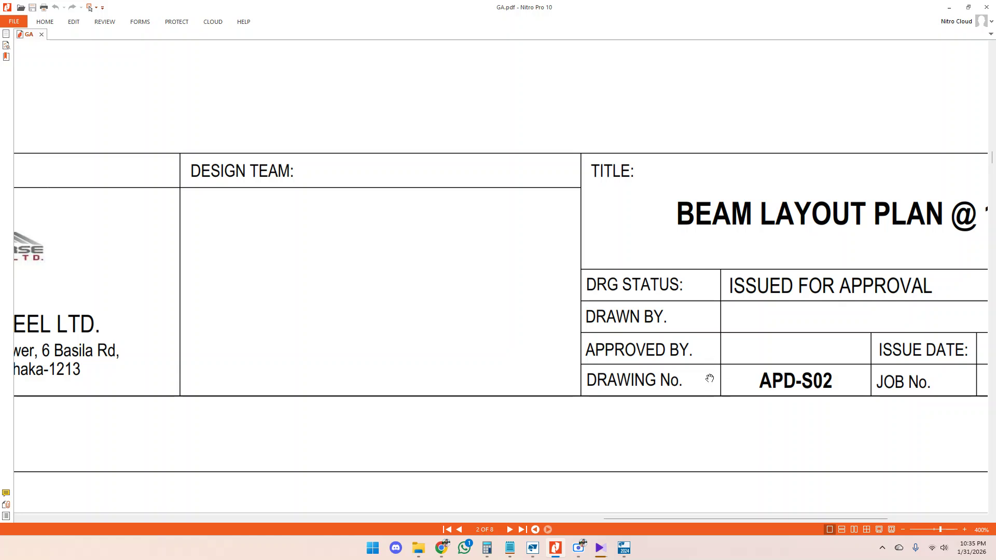
{"action": "scroll", "coordinate": [689, 329], "scroll_direction": "right", "scroll_amount": 2}
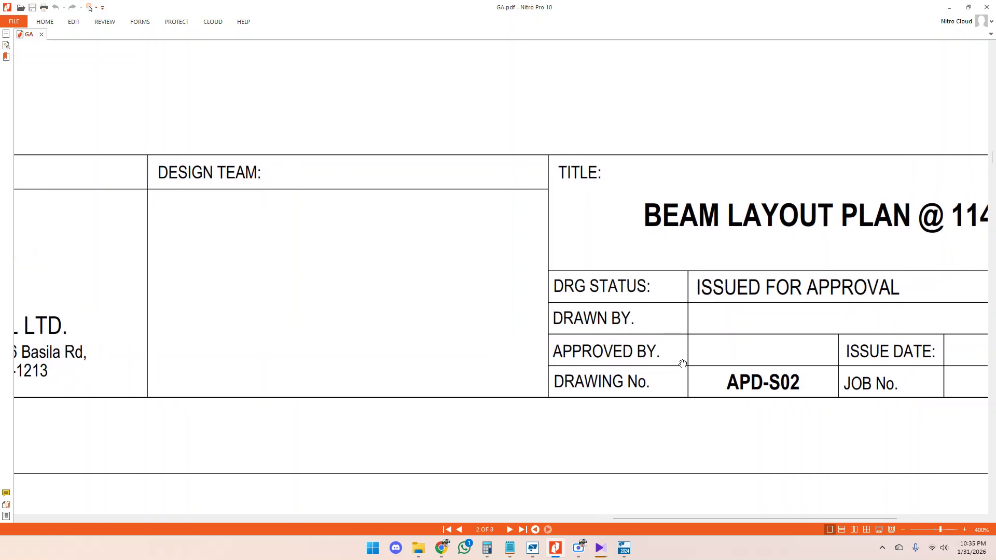
{"action": "left_click", "coordinate": [949, 7]}
{"action": "scroll", "coordinate": [441, 305], "scroll_direction": "down", "scroll_amount": 3}
{"action": "scroll", "coordinate": [692, 328], "scroll_direction": "up", "scroll_amount": 3}
{"action": "scroll", "coordinate": [334, 289], "scroll_direction": "down", "scroll_amount": 4}
{"action": "scroll", "coordinate": [745, 308], "scroll_direction": "up", "scroll_amount": 2}
{"action": "scroll", "coordinate": [745, 307], "scroll_direction": "up", "scroll_amount": 3}
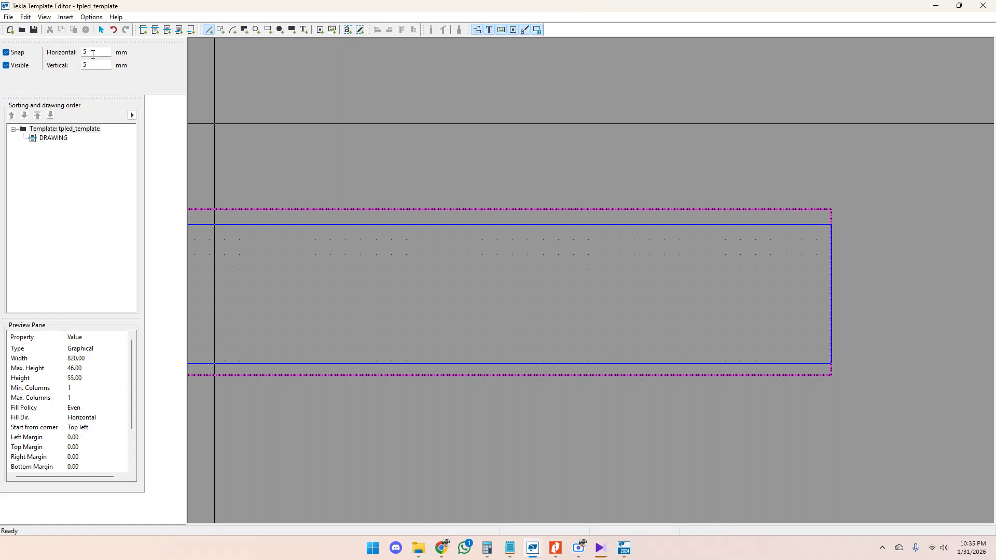
Step: Set the horizontal and vertical grid spacing to 1 mm
{"action": "left_click_drag", "start_coordinate": [95, 52], "coordinate": [78, 53]}
{"action": "key", "text": "Tab"}
{"action": "type", "text": "1"}
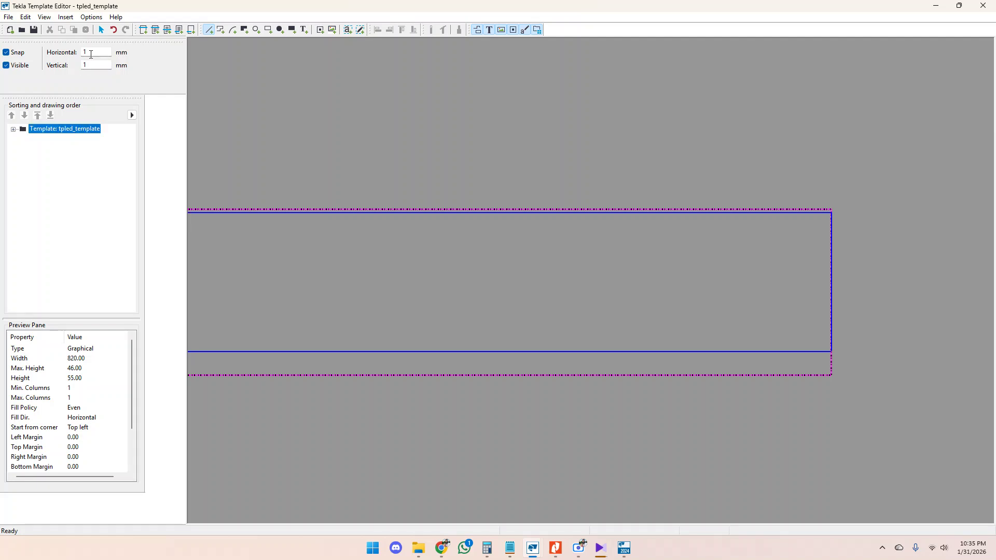
Step: Set the horizontal and vertical grid spacing to 2 mm
{"action": "double_click", "coordinate": [93, 52]}
{"action": "type", "text": "2"}
{"action": "key", "text": "Tab"}
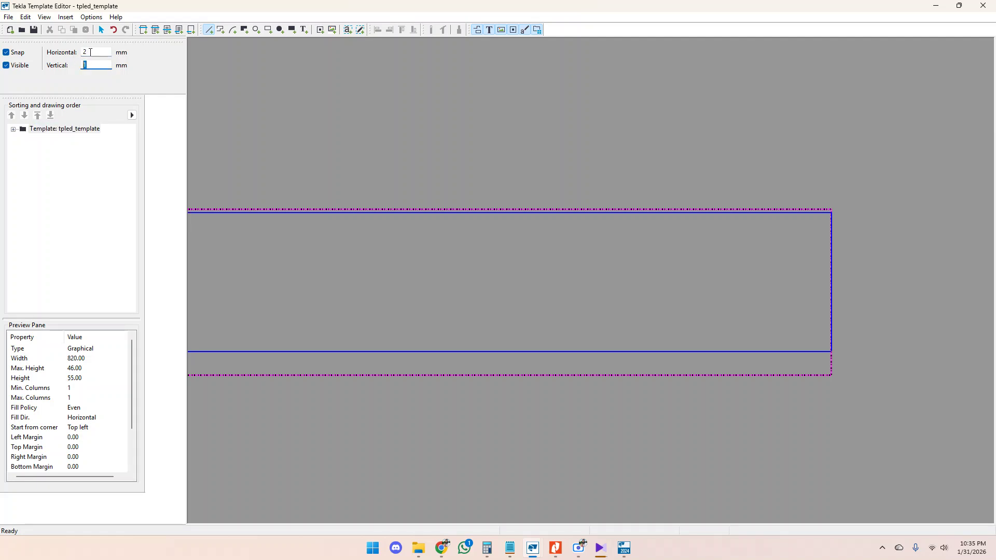
{"action": "type", "text": "2"}
{"action": "key", "text": "Return"}
Step: Draw a horizontal line about 62 mm long inward from the DRAWING row's right edge, 4 mm above its bottom, consulting GA.pdf
{"action": "scroll", "coordinate": [802, 347], "scroll_direction": "up", "scroll_amount": 1}
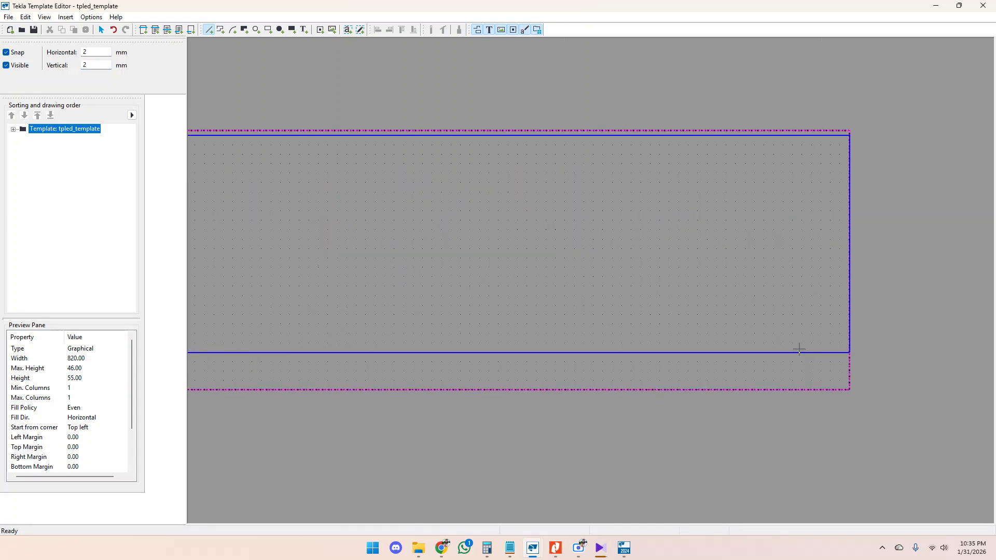
{"action": "scroll", "coordinate": [802, 347], "scroll_direction": "up", "scroll_amount": 1}
{"action": "scroll", "coordinate": [670, 347], "scroll_direction": "down", "scroll_amount": 1}
{"action": "scroll", "coordinate": [656, 344], "scroll_direction": "down", "scroll_amount": 1}
{"action": "scroll", "coordinate": [674, 340], "scroll_direction": "up", "scroll_amount": 1}
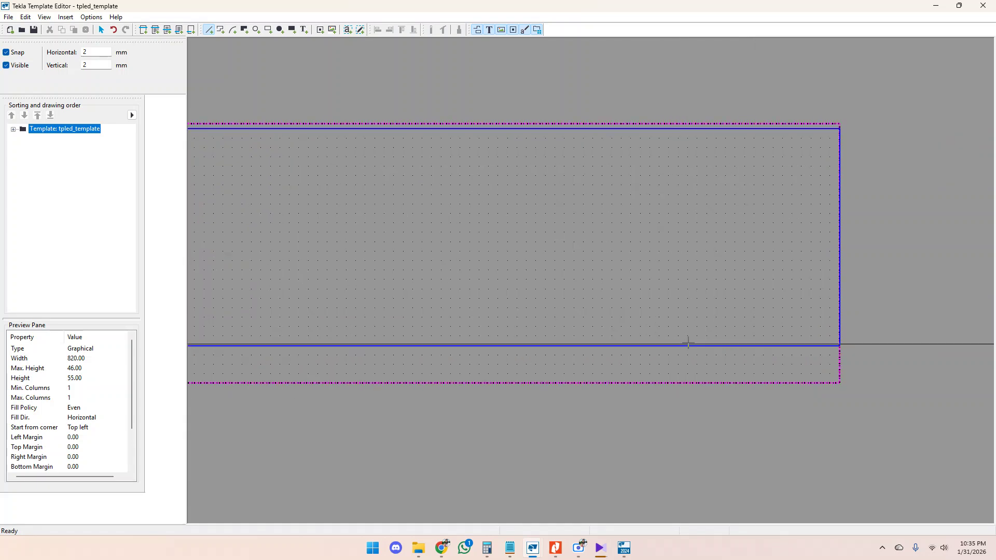
{"action": "left_click", "coordinate": [839, 330]}
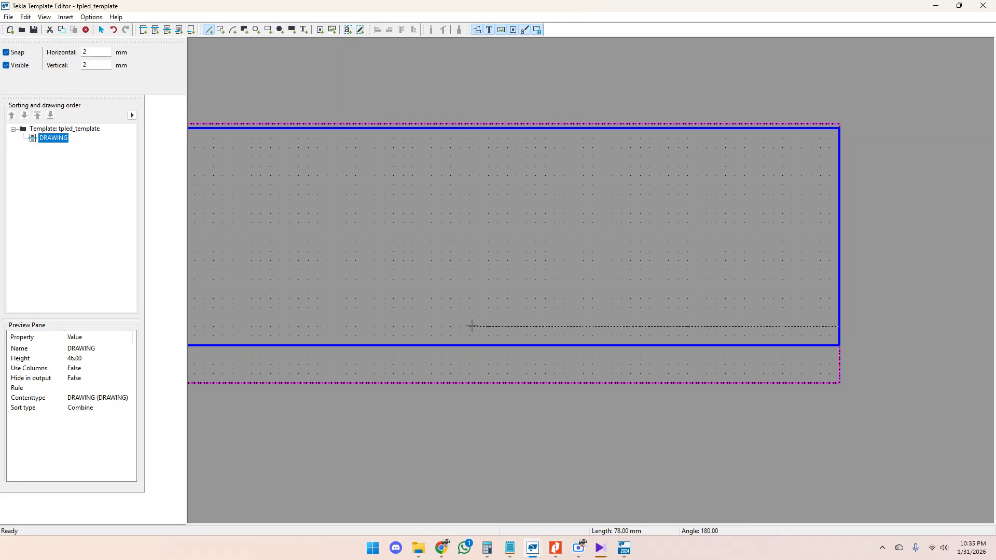
{"action": "mouse_move", "coordinate": [555, 548]}
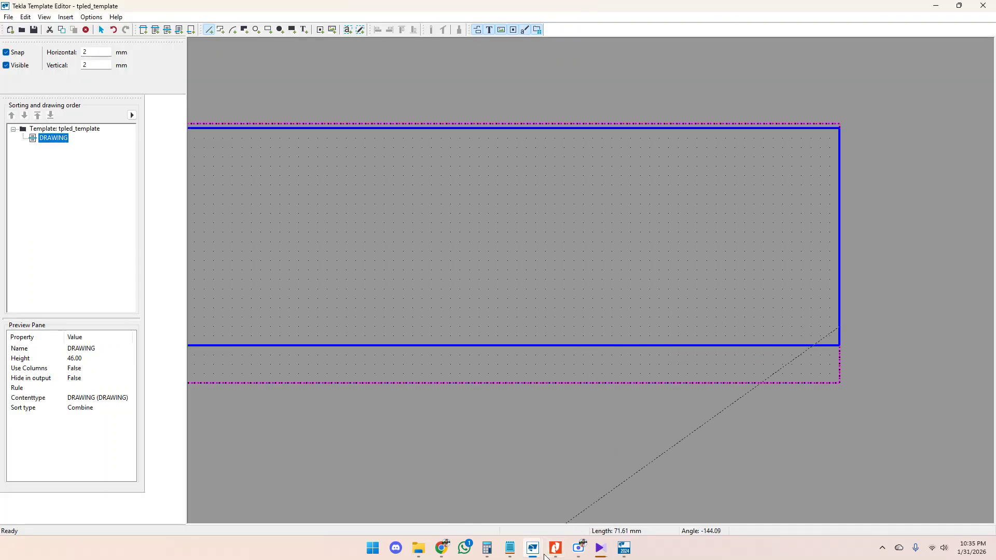
{"action": "left_click", "coordinate": [555, 547]}
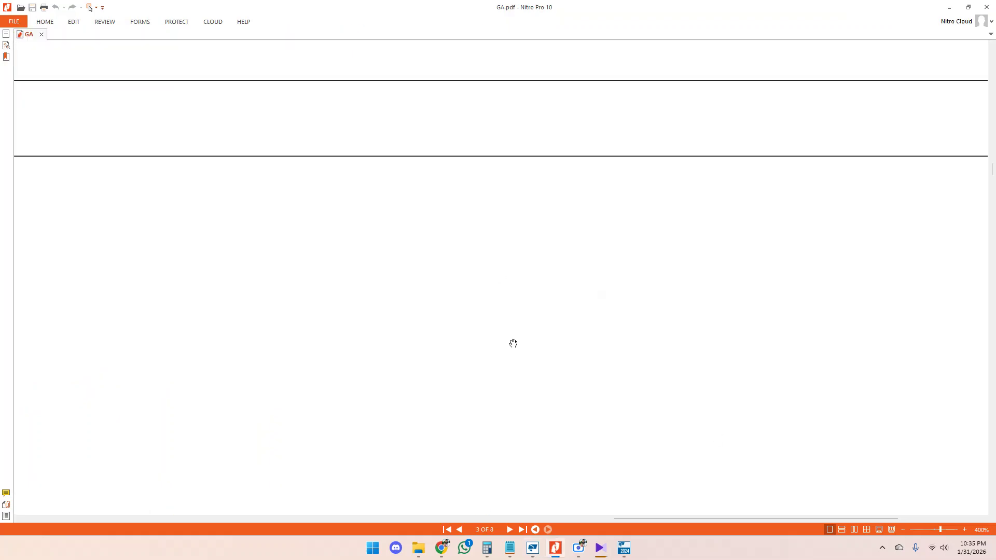
{"action": "scroll", "coordinate": [779, 333], "scroll_direction": "down", "scroll_amount": 3, "text": "ctrl"}
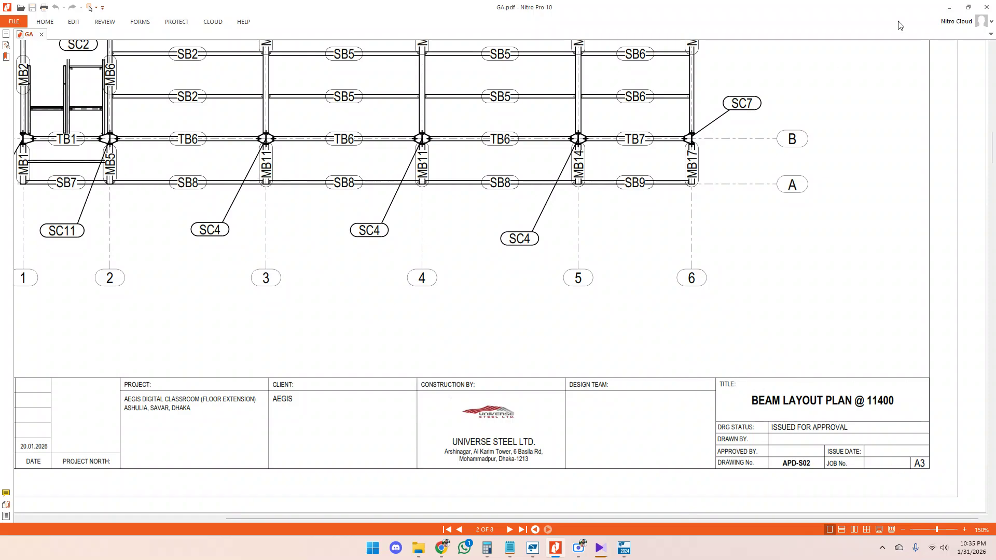
{"action": "left_click", "coordinate": [950, 8]}
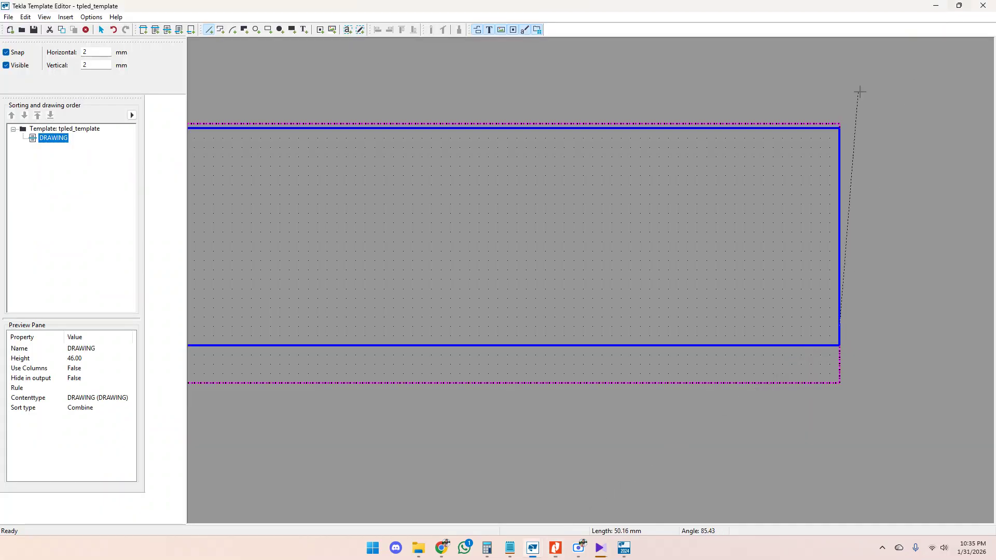
{"action": "left_click", "coordinate": [545, 326]}
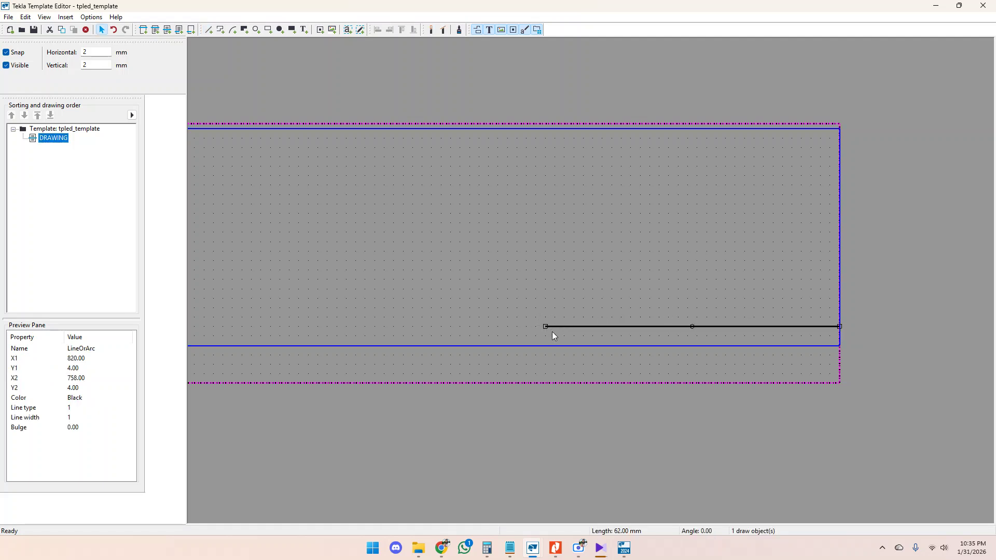
Step: Draw a second horizontal line about 62 mm long from the DRAWING row's right edge, 8 mm above its bottom
{"action": "left_click", "coordinate": [210, 30]}
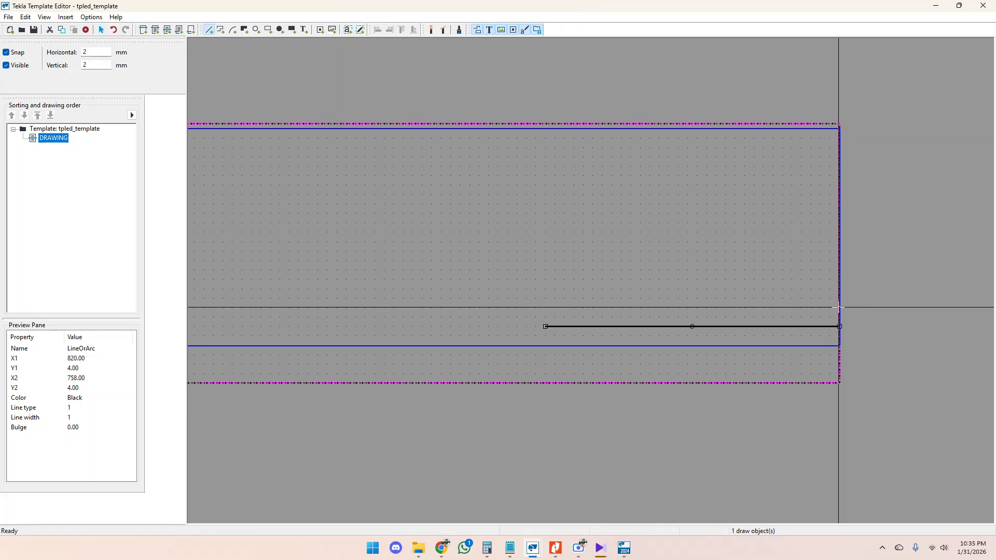
{"action": "left_click", "coordinate": [839, 306]}
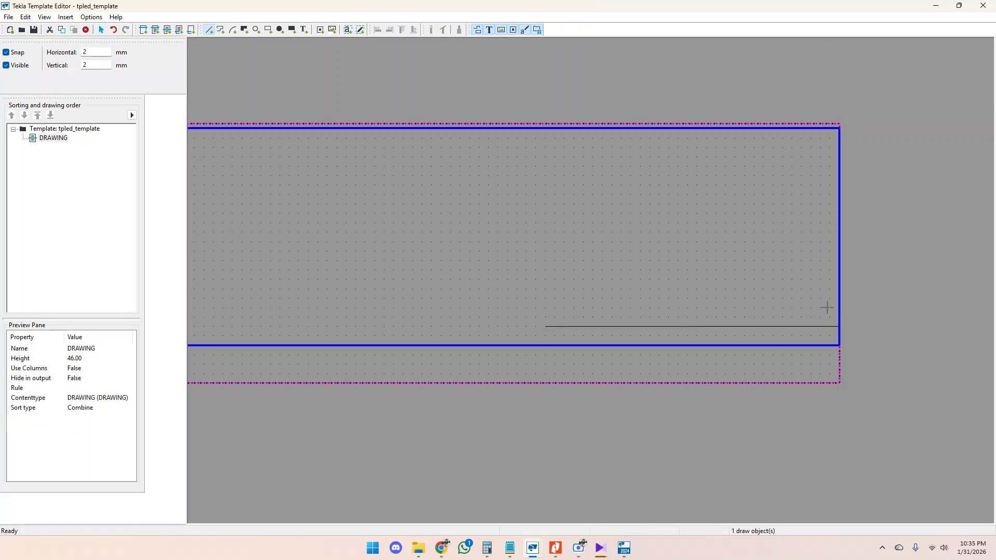
{"action": "left_click", "coordinate": [545, 308]}
Step: Set the length of the upper horizontal line to 55 mm in its object properties
{"action": "double_click", "coordinate": [628, 308]}
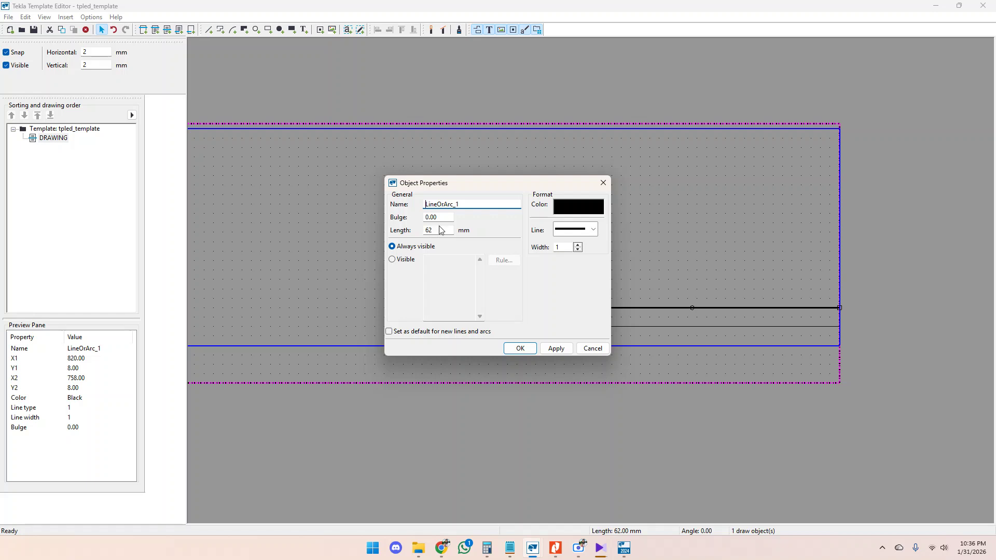
{"action": "left_click_drag", "start_coordinate": [466, 194], "coordinate": [353, 137]}
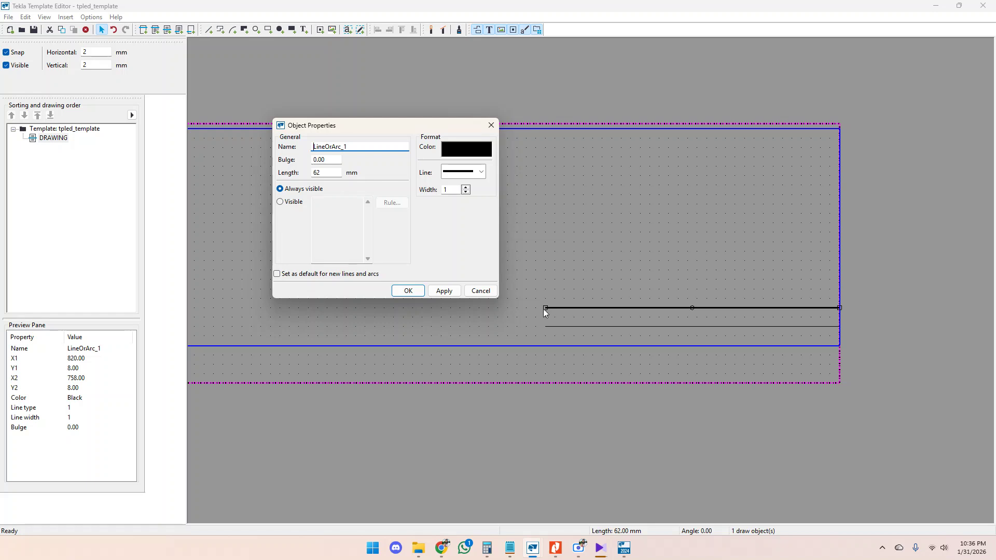
{"action": "double_click", "coordinate": [330, 176]}
{"action": "type", "text": "55"}
{"action": "left_click", "coordinate": [444, 291]}
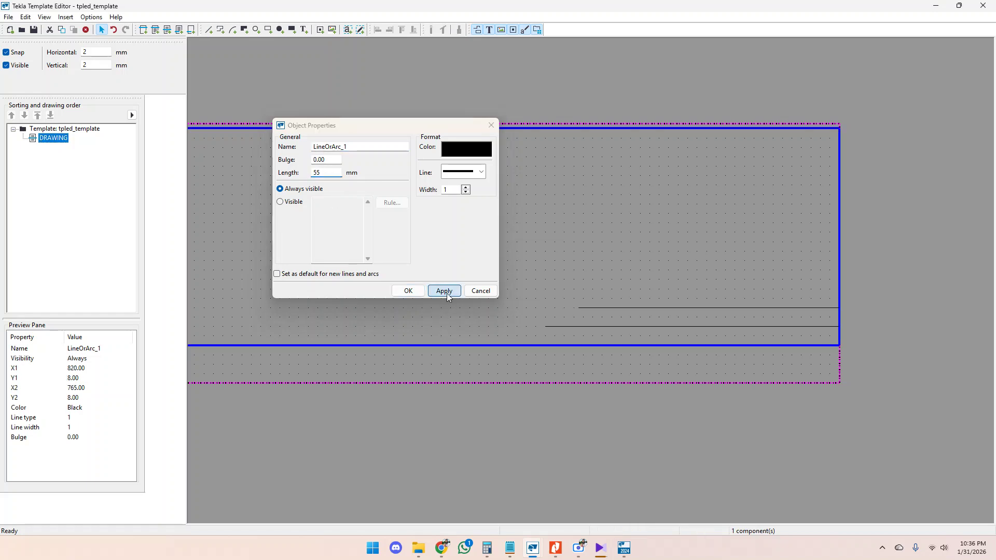
{"action": "left_click", "coordinate": [583, 310]}
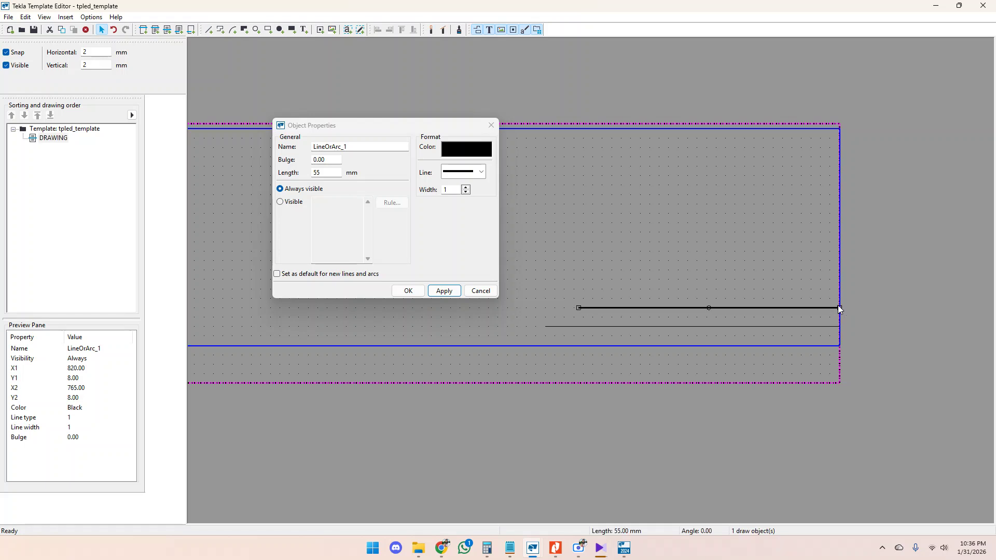
{"action": "left_click", "coordinate": [488, 290]}
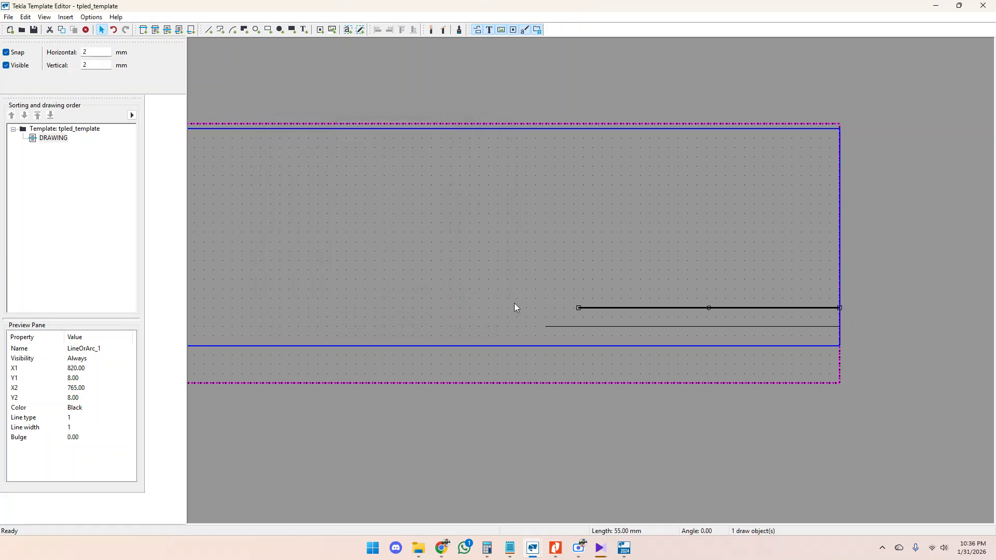
Step: Undo the last length change and draw a third horizontal line about 62 mm long from the DRAWING row's right edge, 14 mm above its bottom
{"action": "left_click", "coordinate": [515, 305]}
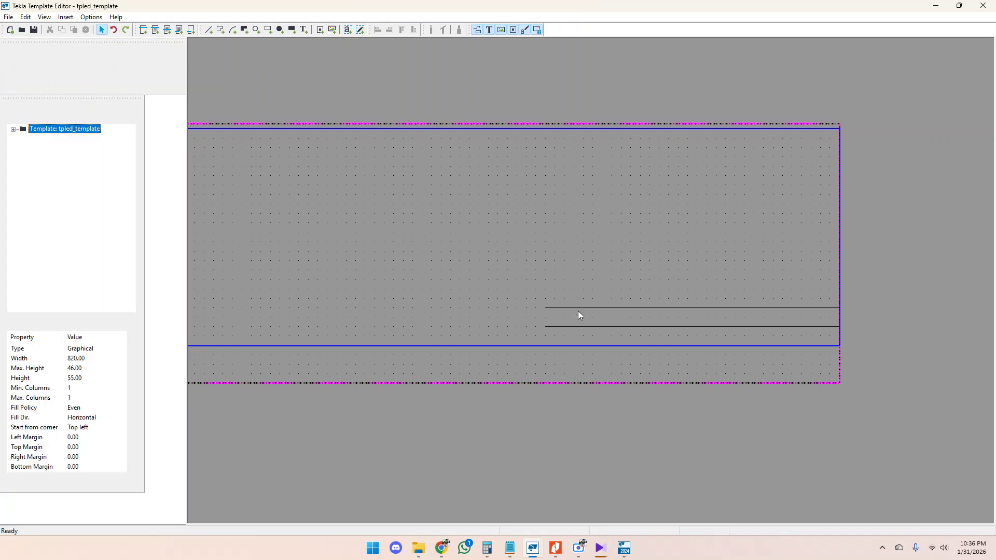
{"action": "left_click", "coordinate": [574, 308]}
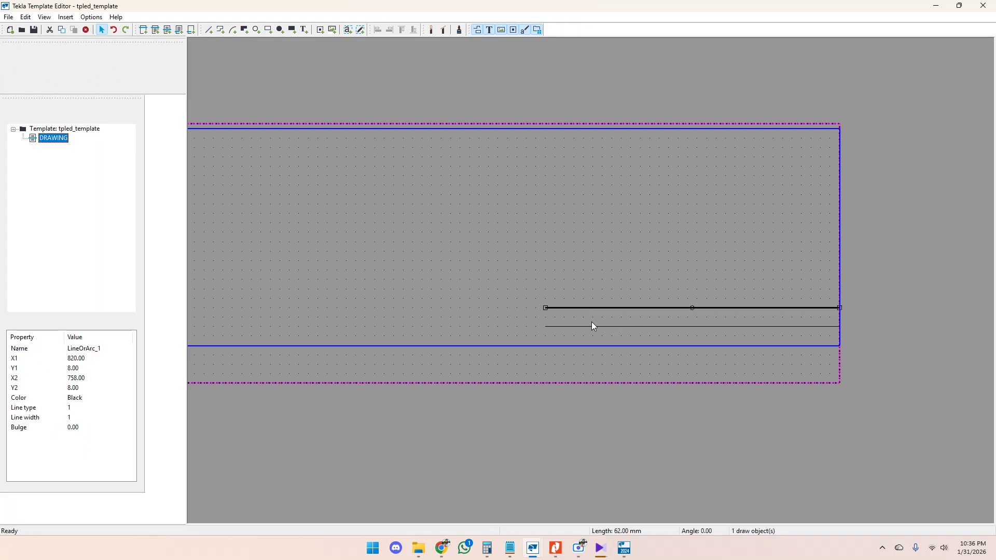
{"action": "left_click", "coordinate": [209, 29]}
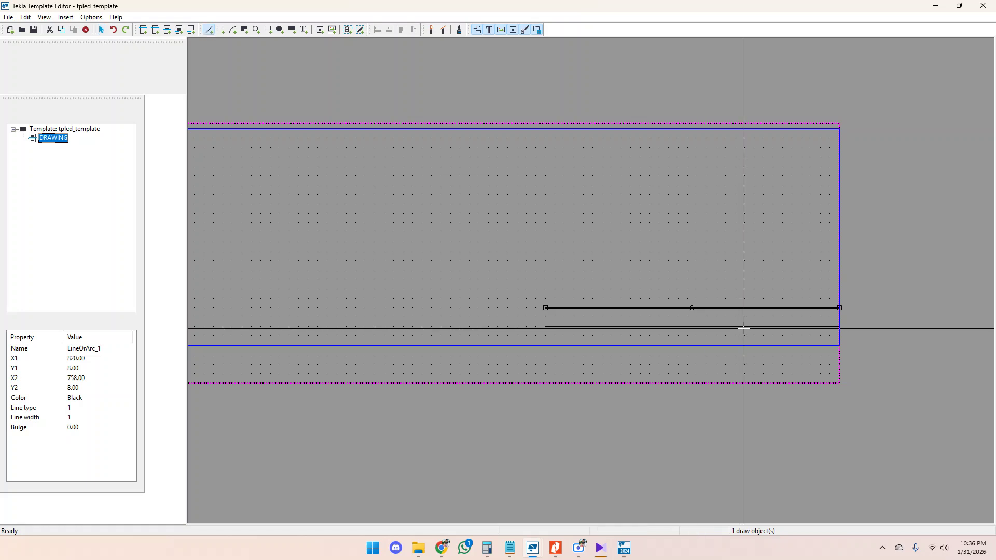
{"action": "left_click", "coordinate": [839, 279]}
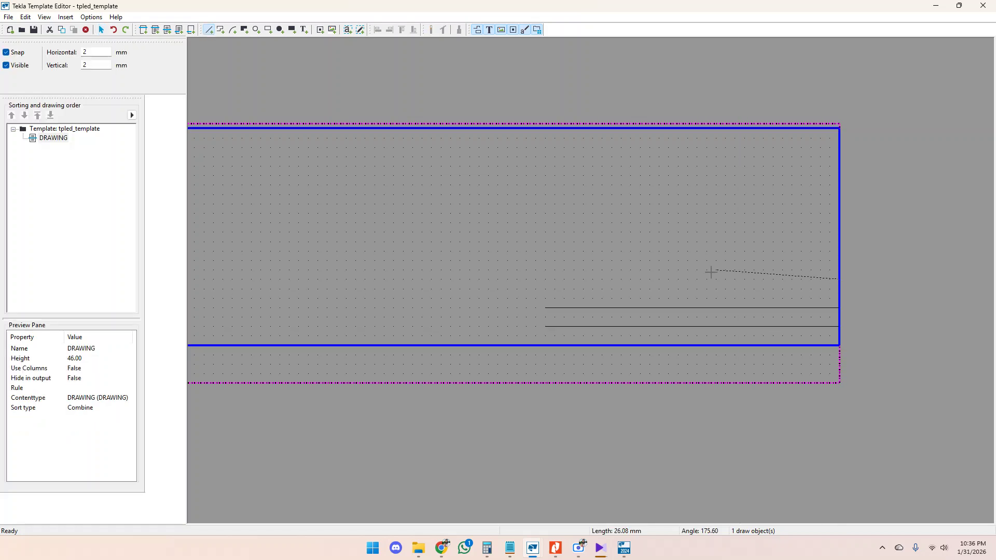
{"action": "left_click", "coordinate": [547, 279]}
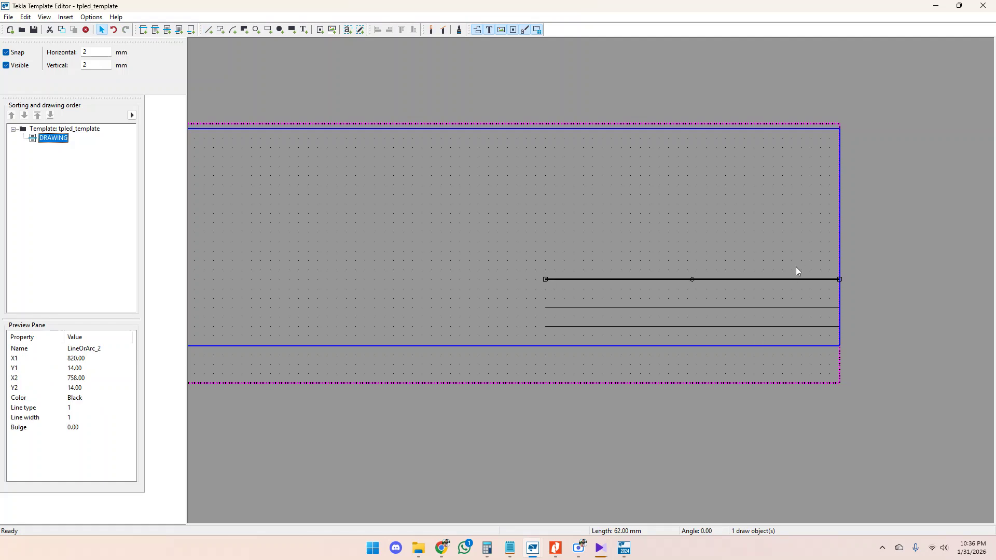
Step: Draw a fourth horizontal line about 62 mm long from the DRAWING row's right edge, 18 mm above its bottom
{"action": "left_click", "coordinate": [211, 31]}
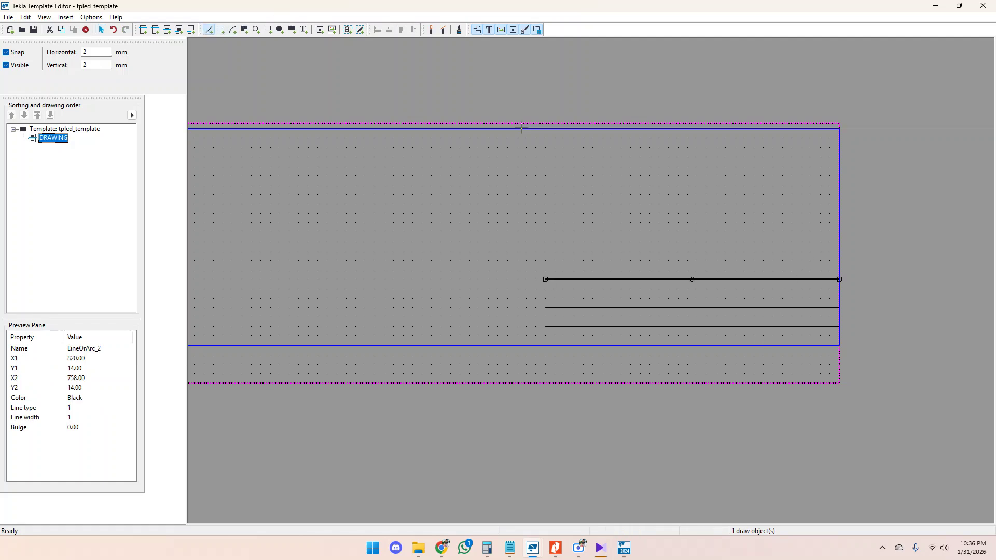
{"action": "left_click", "coordinate": [840, 259]}
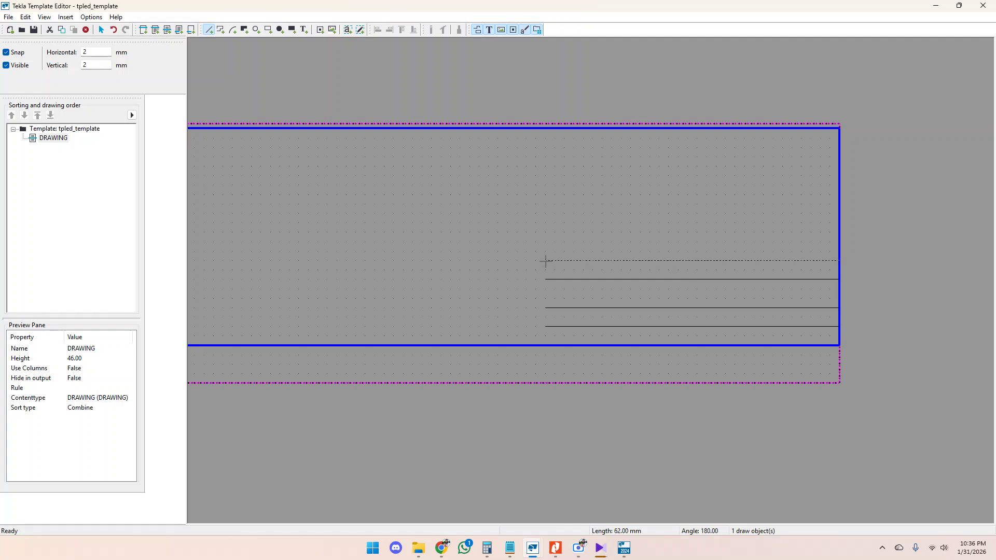
{"action": "left_click", "coordinate": [544, 260]}
Step: Draw a vertical line 46 mm long across the DRAWING row's full height at the left ends of the horizontal lines
{"action": "left_click", "coordinate": [209, 30]}
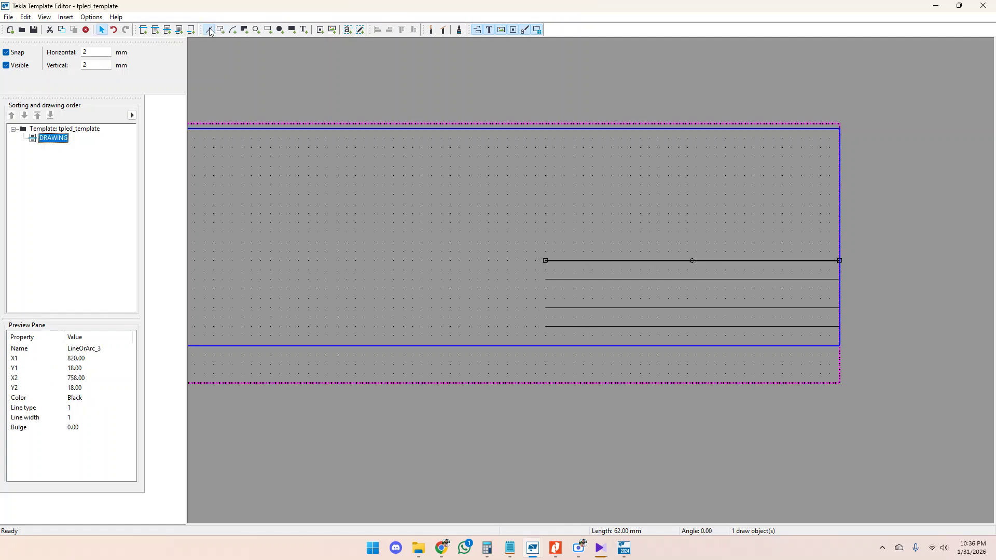
{"action": "left_click", "coordinate": [543, 345]}
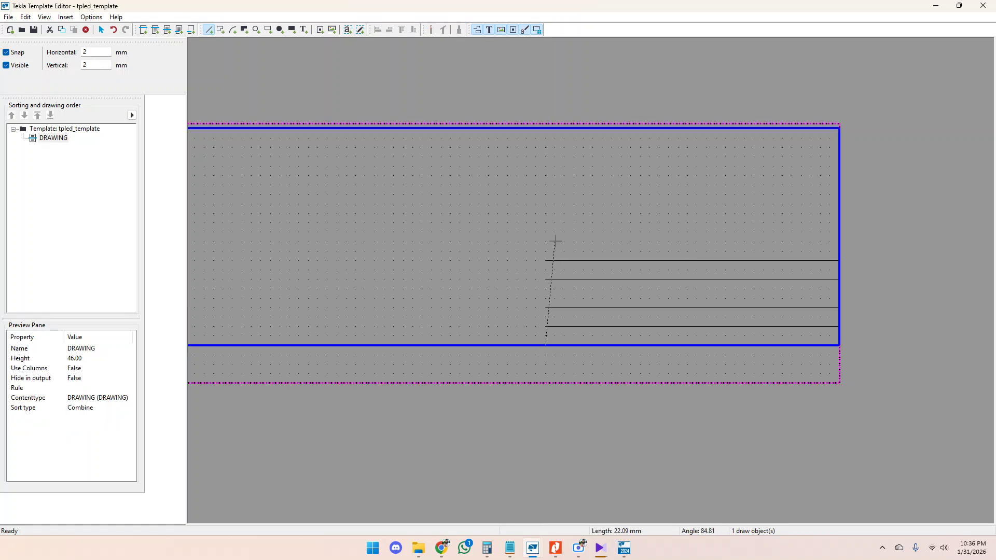
{"action": "left_click", "coordinate": [545, 128]}
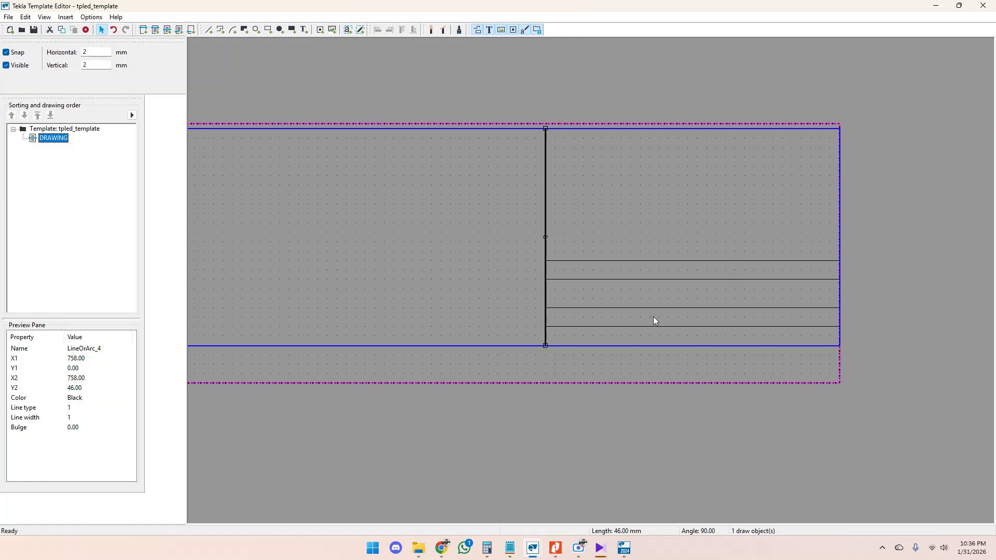
Step: Move the vertical line 22 mm to the left, to X 736, keeping it spanning the DRAWING row's height
{"action": "scroll", "coordinate": [653, 320], "scroll_direction": "down", "scroll_amount": 4}
{"action": "scroll", "coordinate": [680, 277], "scroll_direction": "up", "scroll_amount": 3}
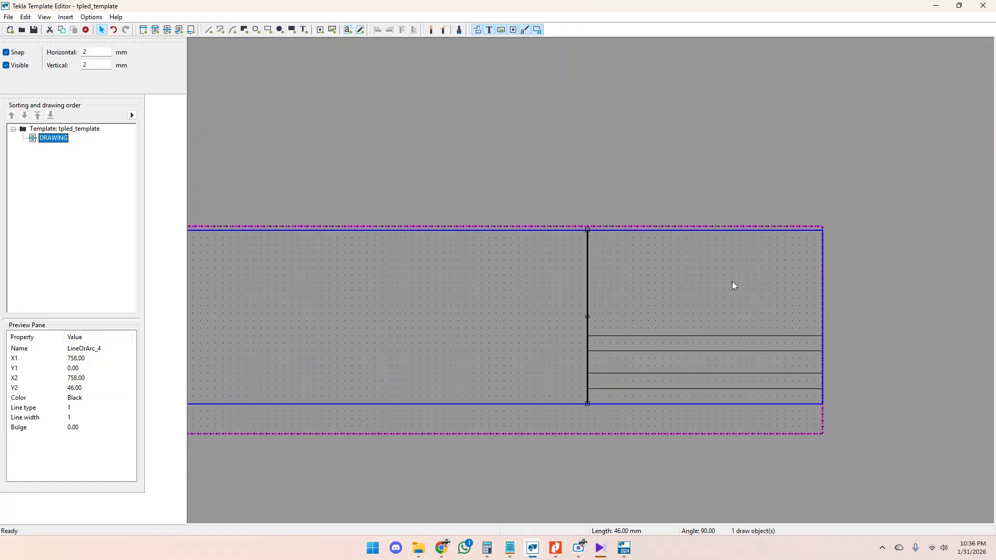
{"action": "left_click", "coordinate": [611, 326]}
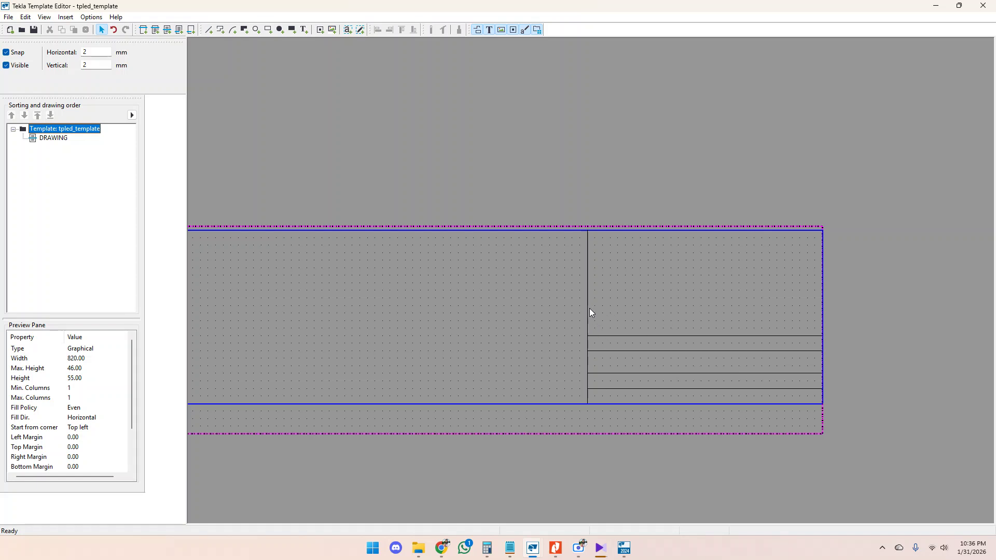
{"action": "left_click_drag", "start_coordinate": [588, 310], "coordinate": [506, 304]}
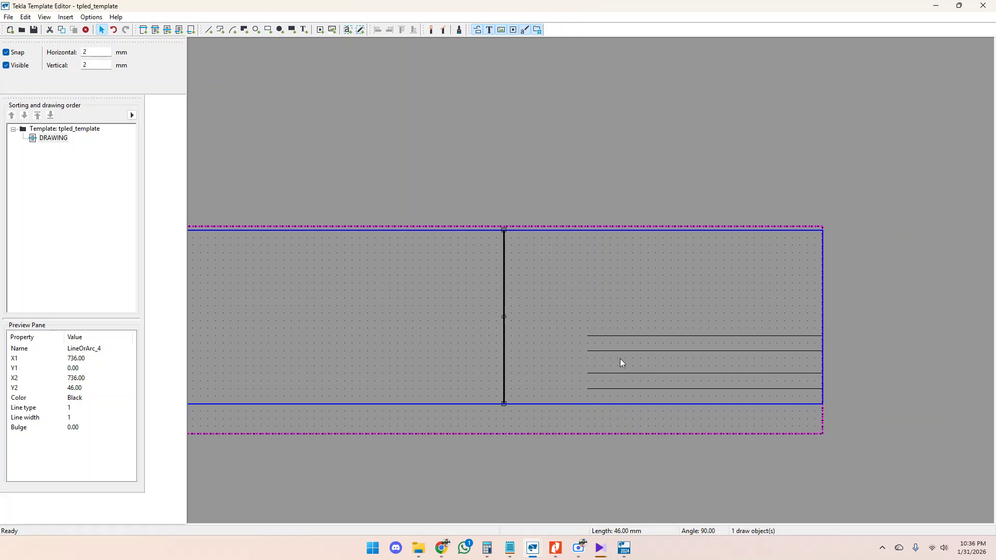
Step: Draw a second vertical line at X 758 from the DRAWING row's bottom edge and extend it up to the top edge
{"action": "left_click", "coordinate": [209, 31]}
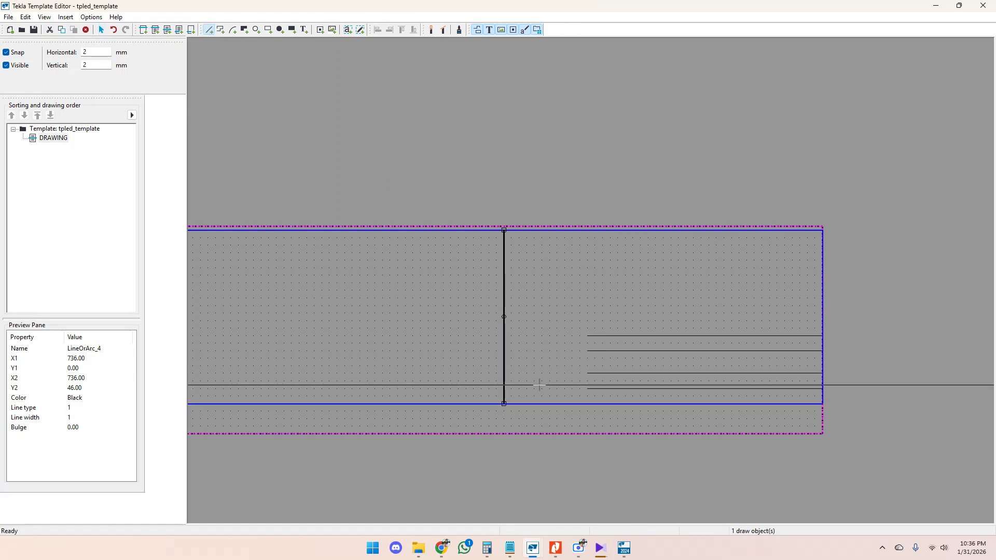
{"action": "left_click_drag", "start_coordinate": [587, 404], "coordinate": [587, 397]}
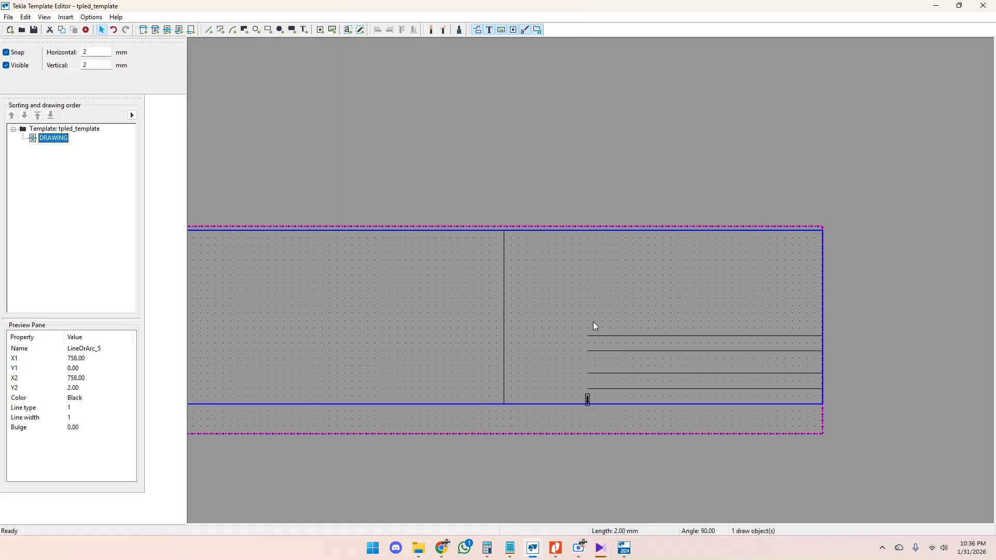
{"action": "scroll", "coordinate": [589, 404], "scroll_direction": "up", "scroll_amount": 2}
{"action": "scroll", "coordinate": [589, 403], "scroll_direction": "down", "scroll_amount": 1}
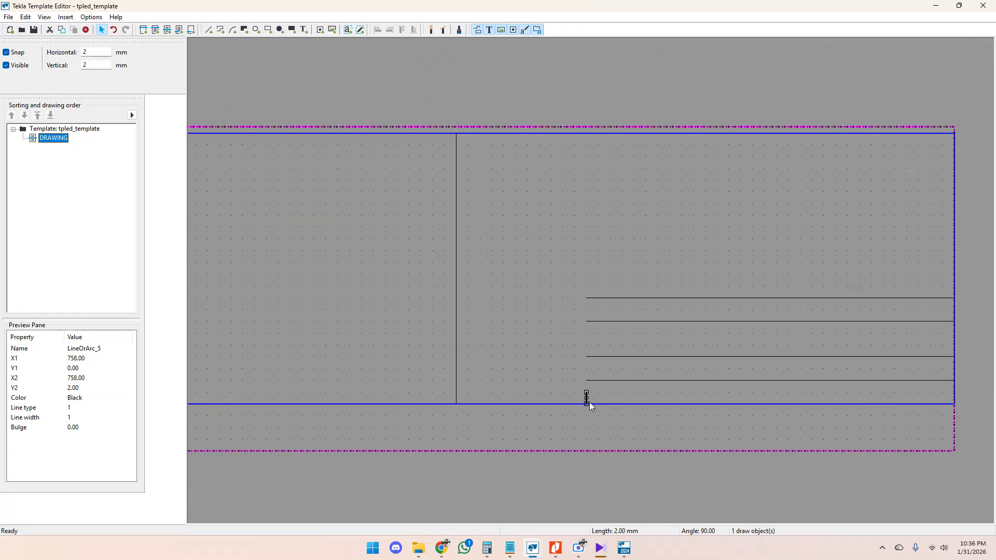
{"action": "mouse_move", "coordinate": [587, 392]}
{"action": "left_mouse_down"}
{"action": "mouse_move", "coordinate": [596, 330]}
{"action": "mouse_move", "coordinate": [587, 134]}
{"action": "left_mouse_up"}
Step: Extend the left ends of all four horizontal lines to the outer vertical line at X 736, making each 84 mm long
{"action": "left_click", "coordinate": [599, 299]}
{"action": "left_click_drag", "start_coordinate": [587, 299], "coordinate": [457, 300]}
{"action": "left_click", "coordinate": [605, 322]}
{"action": "left_click_drag", "start_coordinate": [586, 322], "coordinate": [457, 321]}
{"action": "left_click", "coordinate": [601, 358]}
{"action": "left_click_drag", "start_coordinate": [585, 357], "coordinate": [456, 357]}
{"action": "left_click", "coordinate": [599, 382]}
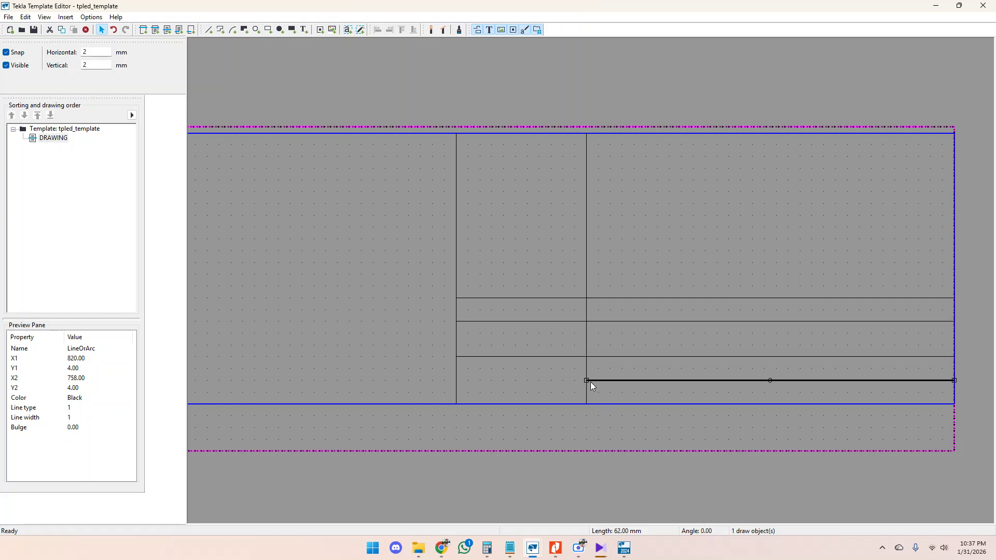
{"action": "left_click_drag", "start_coordinate": [586, 380], "coordinate": [456, 380]}
{"action": "scroll", "coordinate": [593, 269], "scroll_direction": "down", "scroll_amount": 5}
{"action": "scroll", "coordinate": [628, 279], "scroll_direction": "up", "scroll_amount": 1}
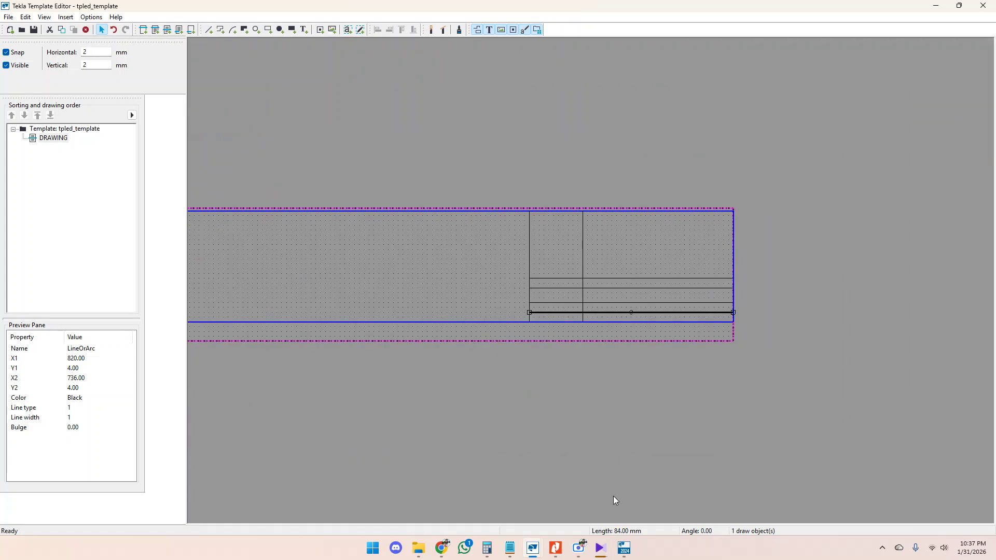
Step: Check the title block cells in GA.pdf and the project properties fields in Tekla Structures, returning to Template Editor
{"action": "left_click", "coordinate": [556, 548]}
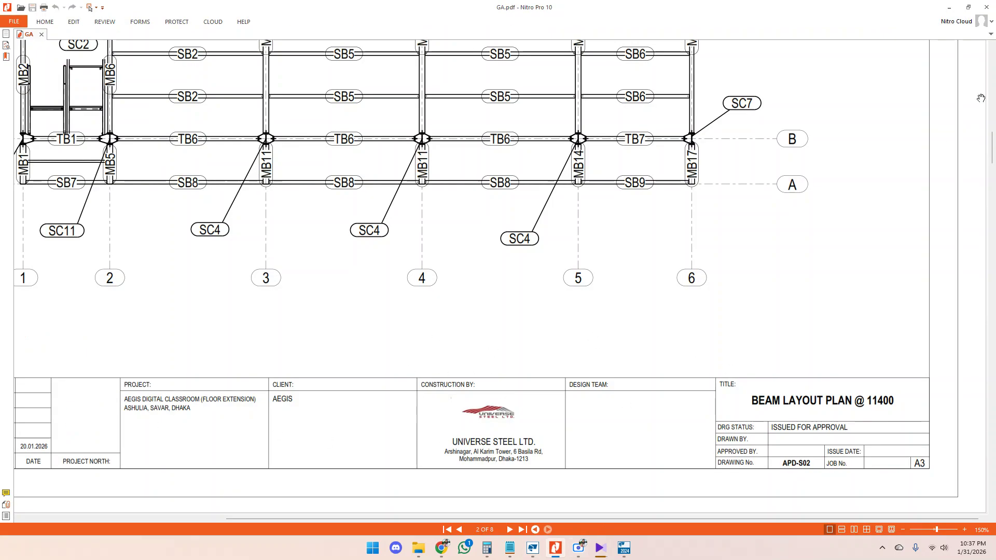
{"action": "left_click", "coordinate": [949, 8]}
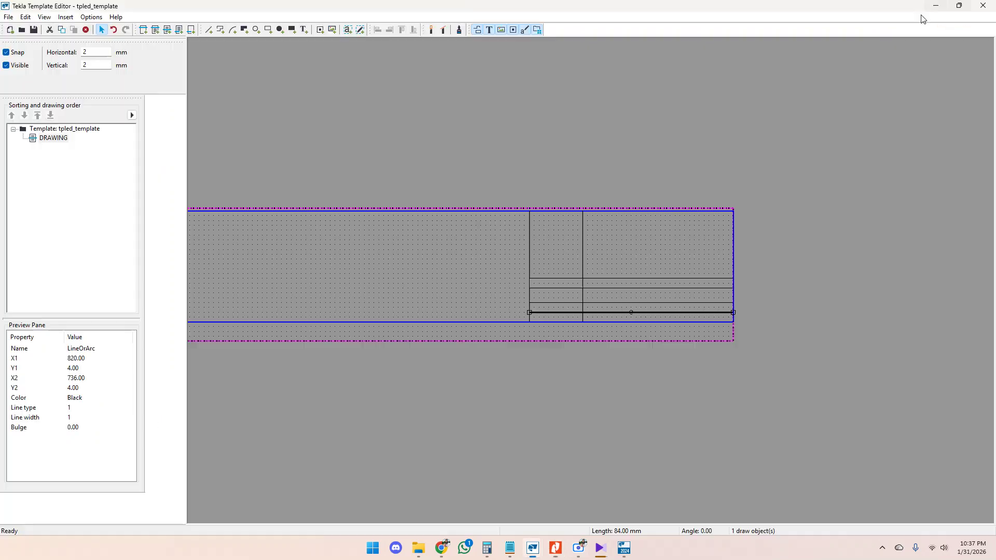
{"action": "left_click", "coordinate": [639, 559]}
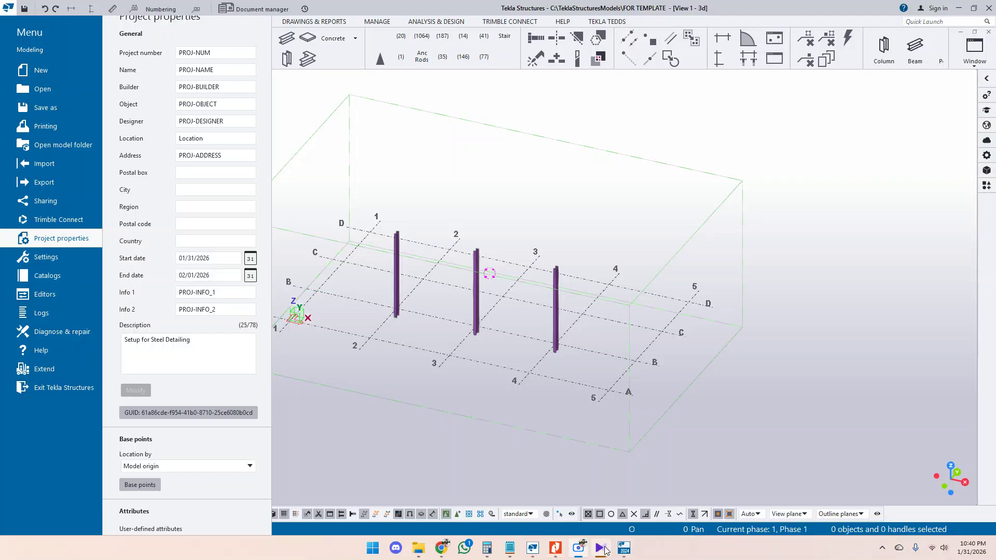
{"action": "left_click", "coordinate": [959, 8]}
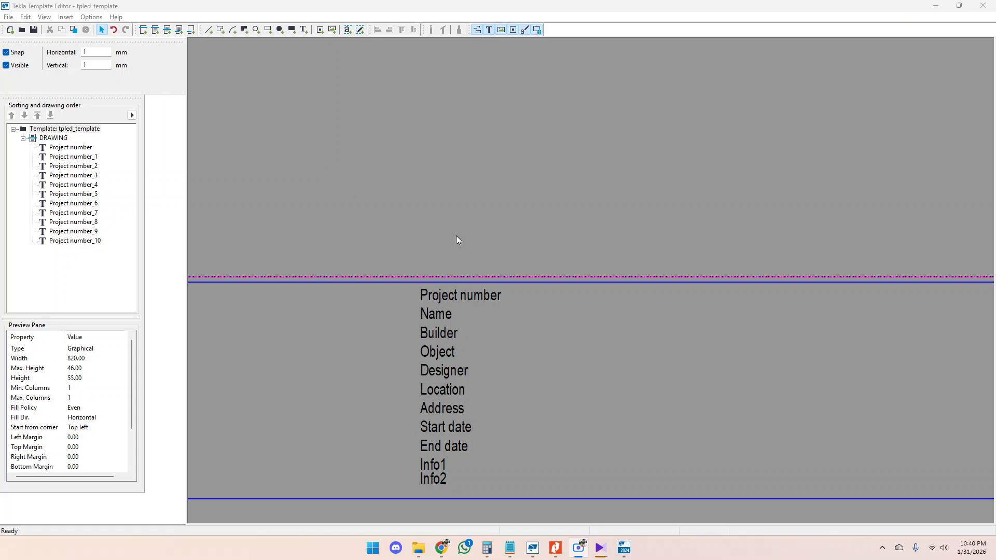
Step: Inspect the text properties of the Project number label and review the column of project labels in the DRAWING row
{"action": "double_click", "coordinate": [438, 297]}
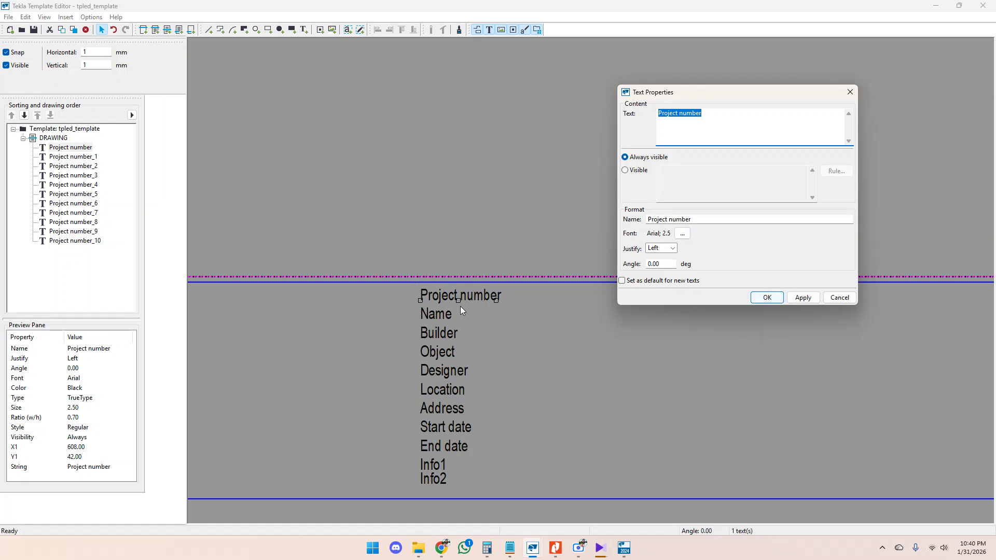
{"action": "left_click", "coordinate": [766, 297]}
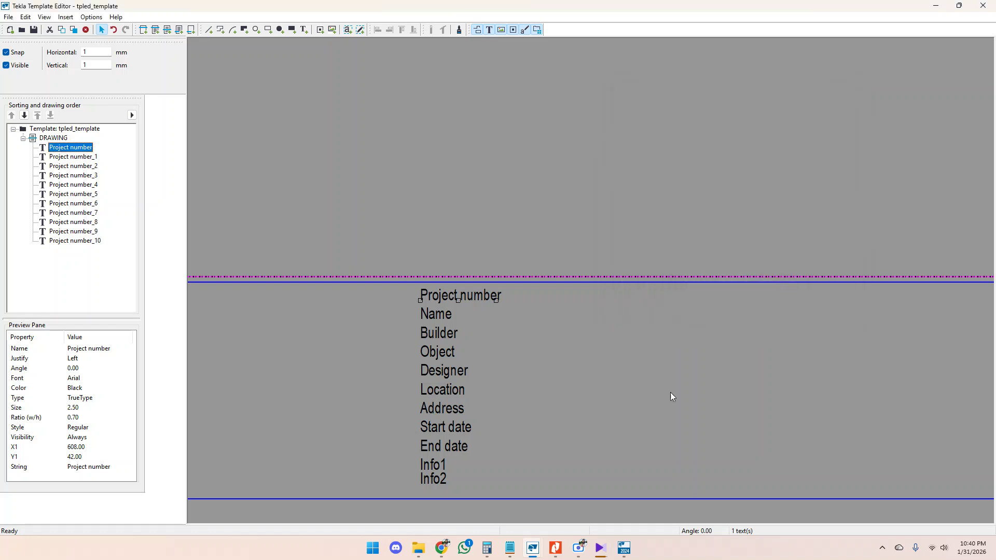
{"action": "left_click", "coordinate": [524, 335]}
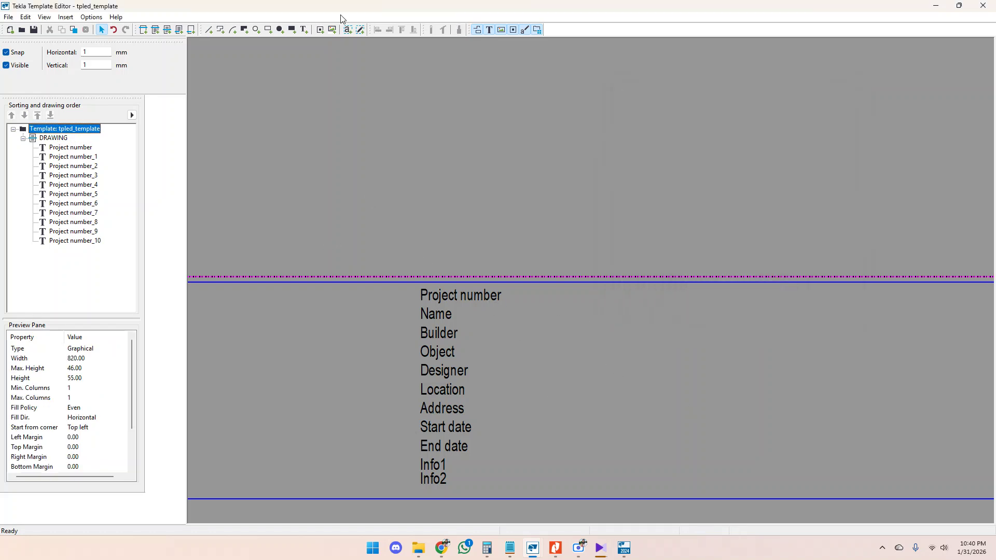
{"action": "scroll", "coordinate": [434, 312], "scroll_direction": "down", "scroll_amount": 2}
{"action": "scroll", "coordinate": [446, 312], "scroll_direction": "up", "scroll_amount": 4}
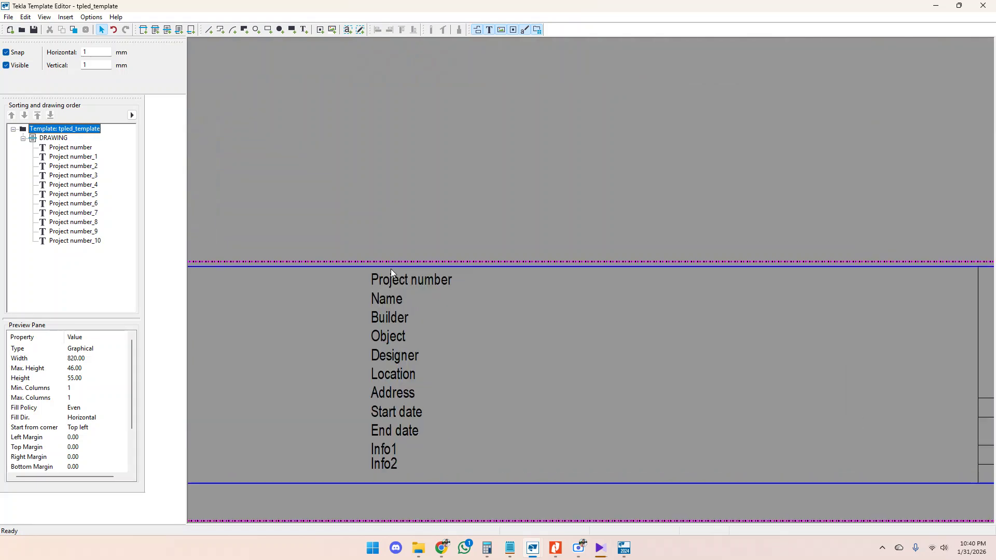
{"action": "scroll", "coordinate": [447, 250], "scroll_direction": "down", "scroll_amount": 3}
{"action": "scroll", "coordinate": [436, 301], "scroll_direction": "up", "scroll_amount": 3}
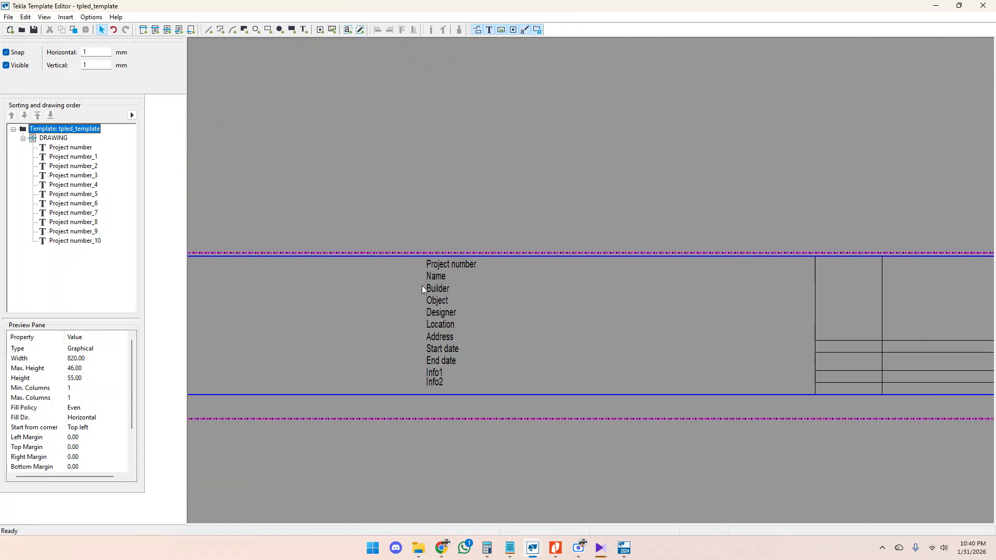
{"action": "scroll", "coordinate": [596, 305], "scroll_direction": "down", "scroll_amount": 2}
{"action": "scroll", "coordinate": [486, 304], "scroll_direction": "up", "scroll_amount": 3}
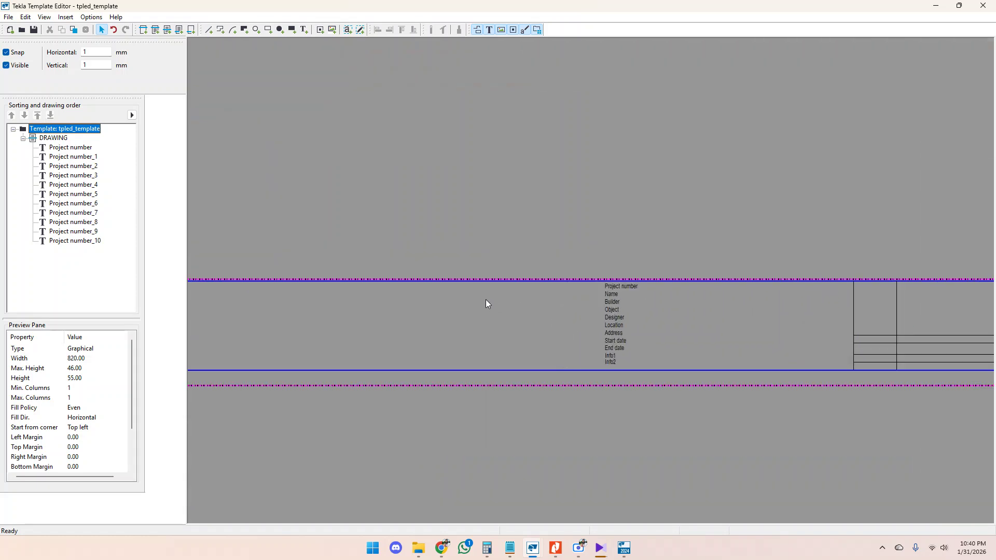
{"action": "scroll", "coordinate": [435, 301], "scroll_direction": "down", "scroll_amount": 3}
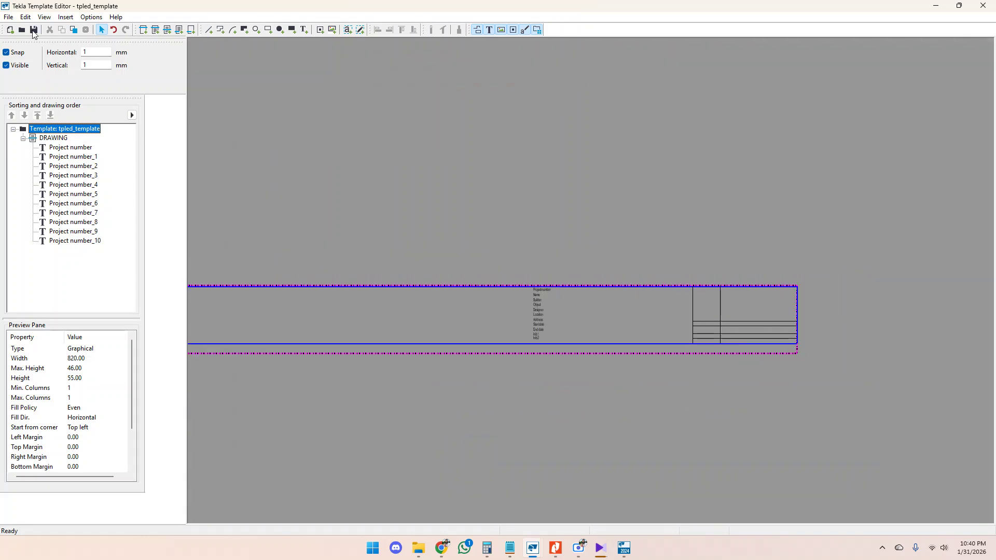
Step: Save the template under the name Title Block in the Template topics folder on the desktop
{"action": "left_click", "coordinate": [8, 17]}
{"action": "left_click", "coordinate": [43, 81]}
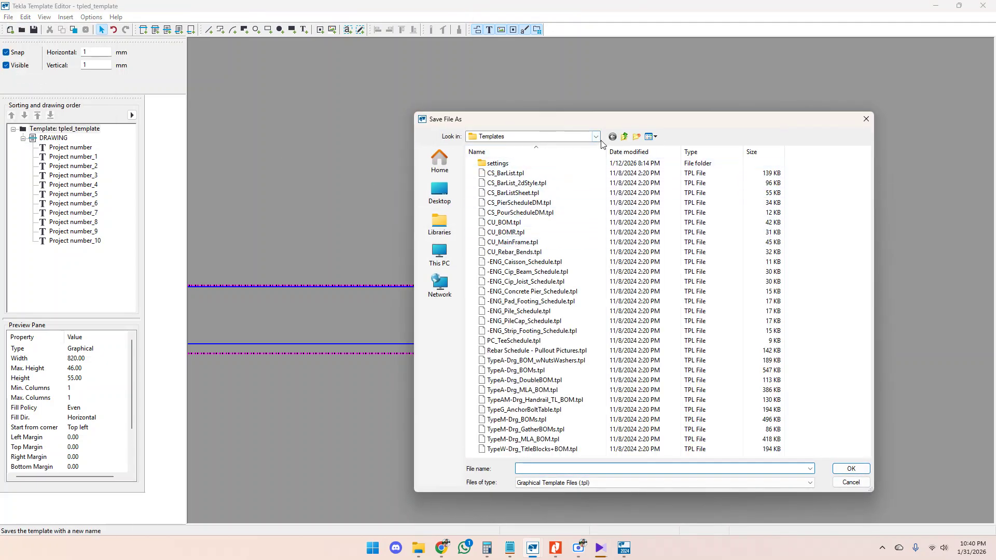
{"action": "left_click_drag", "start_coordinate": [558, 119], "coordinate": [475, 94]}
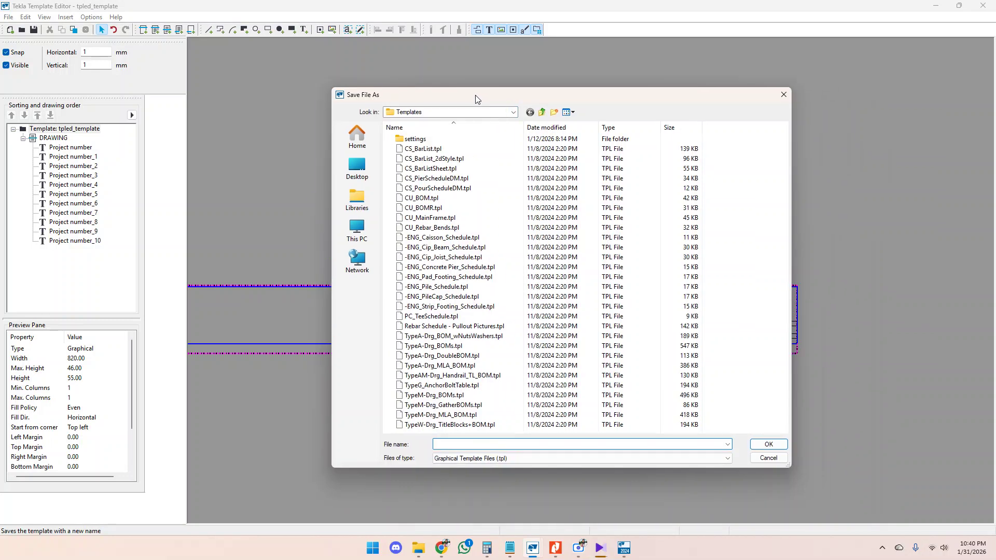
{"action": "left_click", "coordinate": [514, 113]}
{"action": "left_click", "coordinate": [362, 169]}
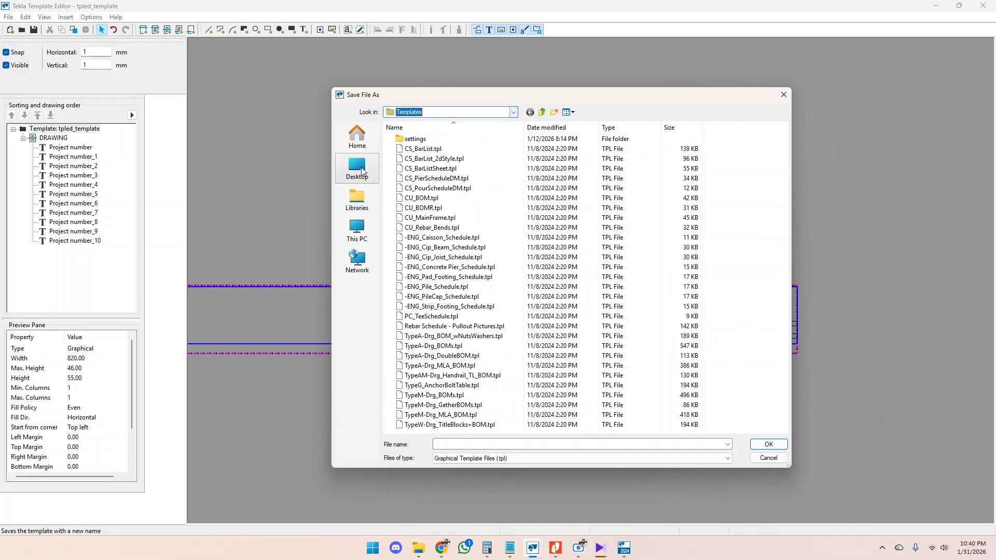
{"action": "left_click", "coordinate": [362, 169]}
{"action": "double_click", "coordinate": [560, 271]}
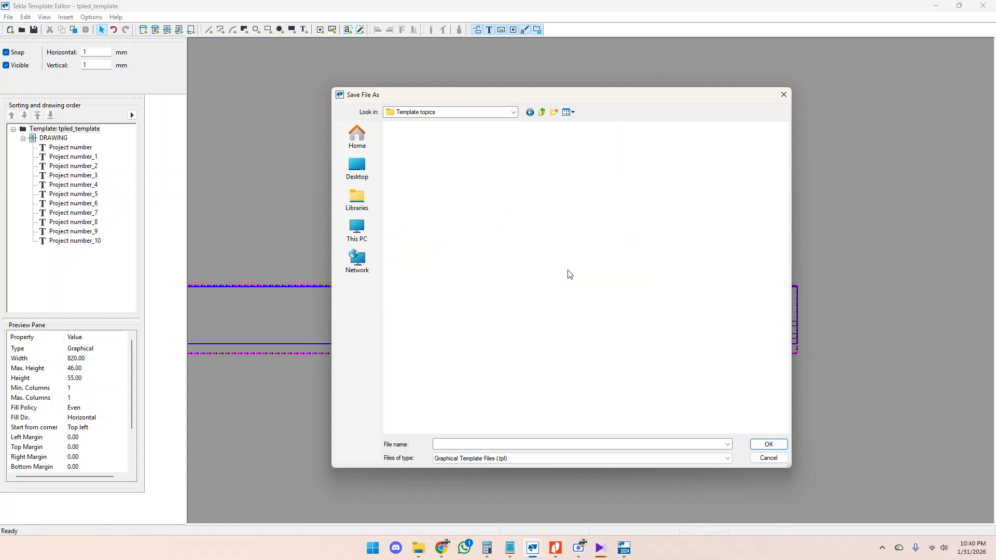
{"action": "left_click", "coordinate": [450, 445]}
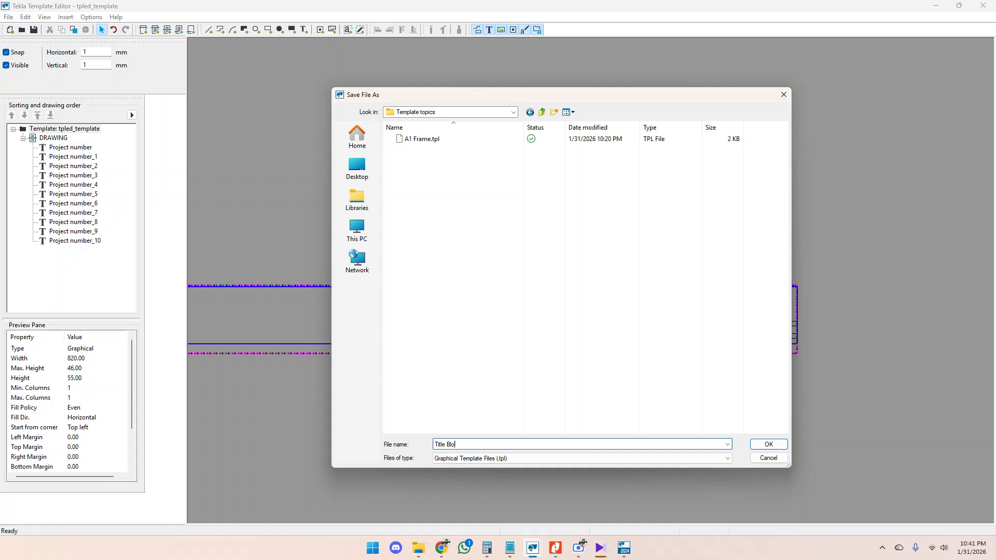
{"action": "left_click", "coordinate": [768, 445]}
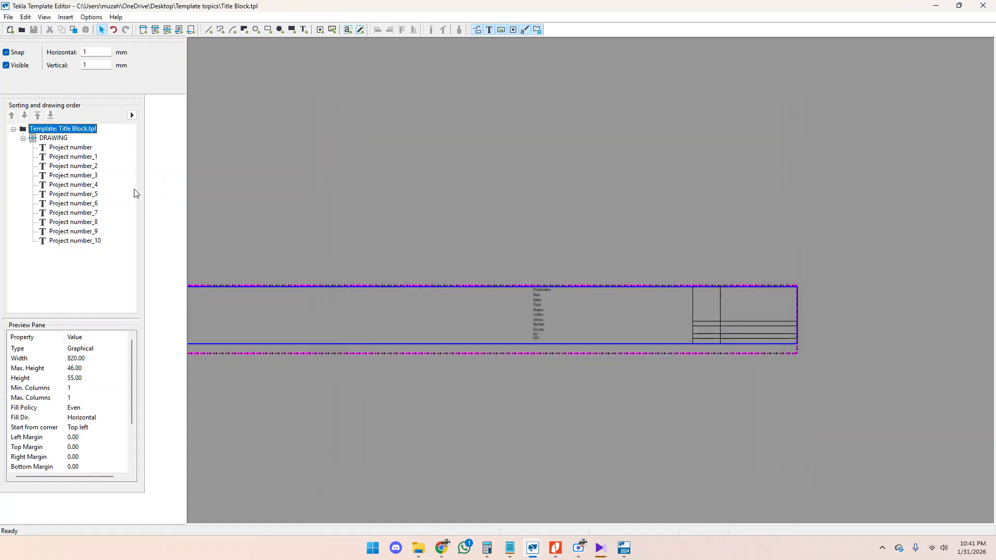
Step: Copy A1 Frame.tpl and Title Block.tpl from the Template topics folder on the desktop
{"action": "left_click", "coordinate": [937, 6]}
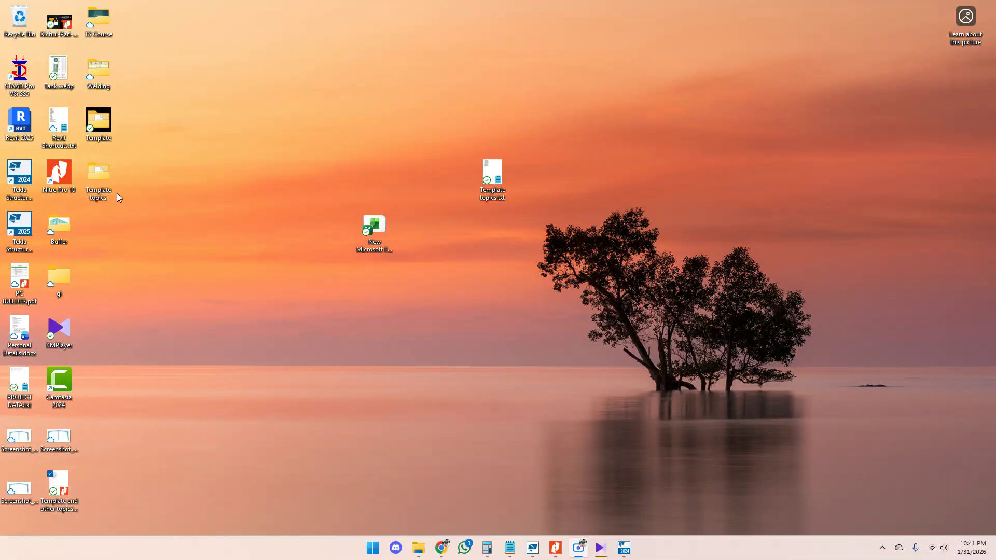
{"action": "double_click", "coordinate": [107, 182]}
{"action": "left_click_drag", "start_coordinate": [414, 229], "coordinate": [388, 183]}
{"action": "right_click", "coordinate": [389, 184]}
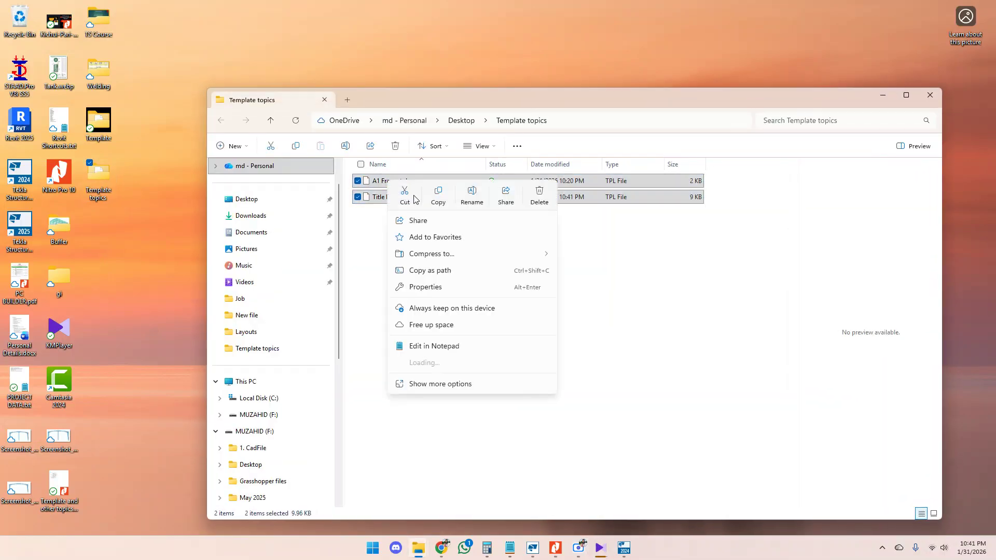
{"action": "left_click", "coordinate": [441, 205]}
{"action": "left_click", "coordinate": [884, 99]}
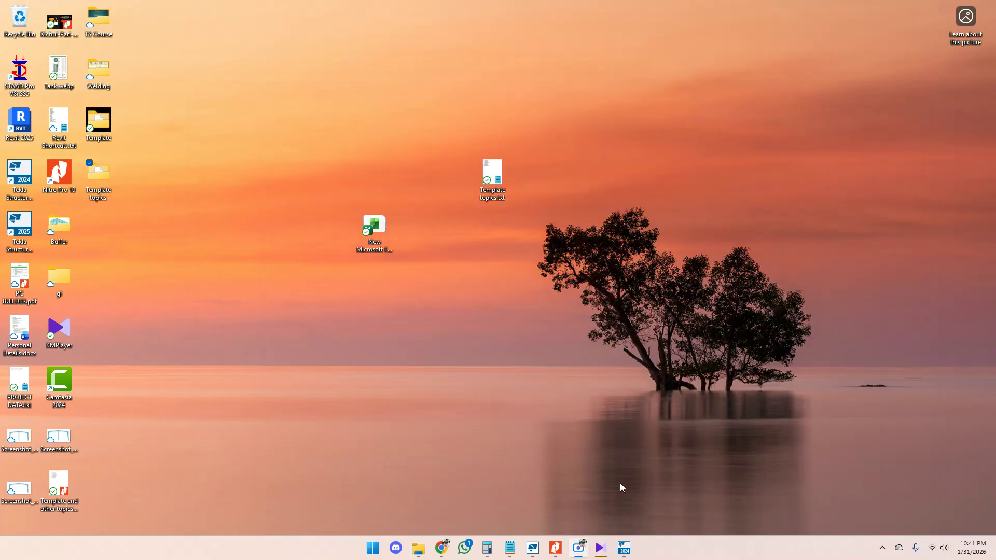
Step: Paste the two copied template files into the attributes folder of the FOR TEMPLATE model
{"action": "mouse_move", "coordinate": [418, 554]}
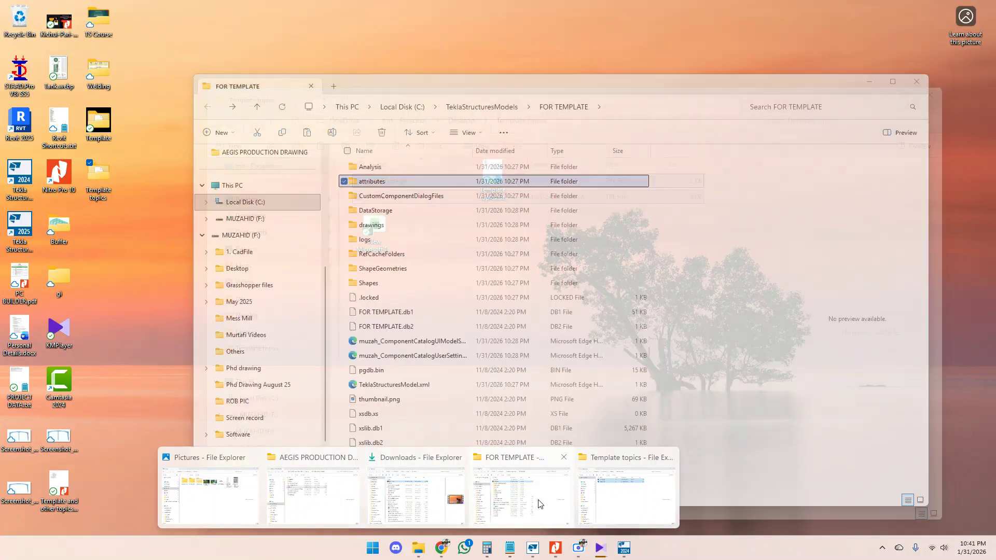
{"action": "left_click", "coordinate": [538, 504]}
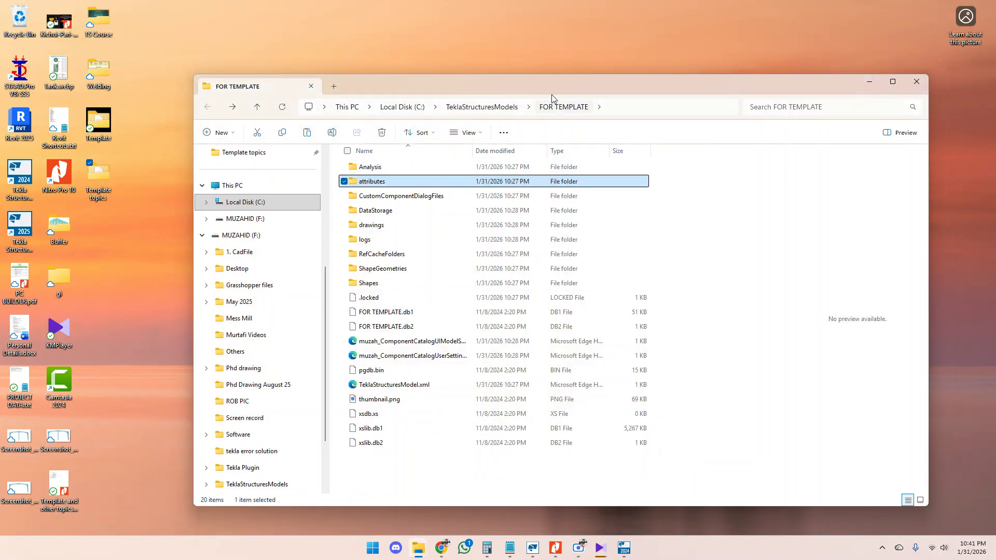
{"action": "double_click", "coordinate": [381, 185]}
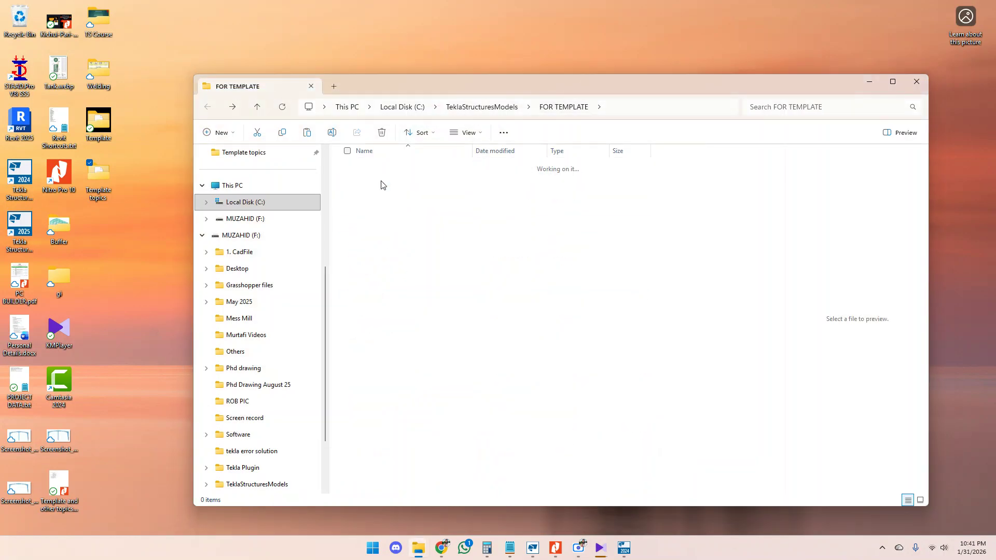
{"action": "right_click", "coordinate": [440, 218]}
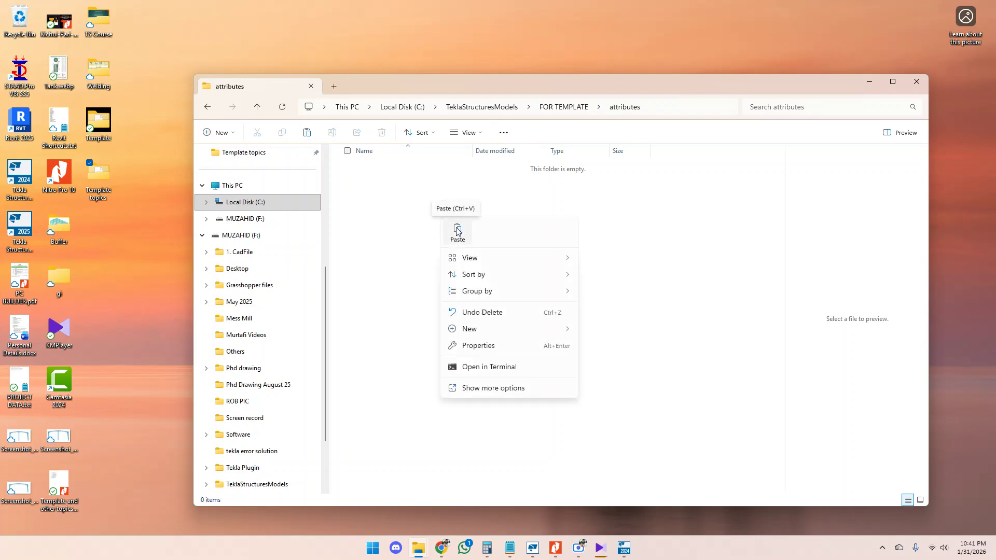
{"action": "left_click", "coordinate": [457, 231]}
{"action": "left_click", "coordinate": [489, 248]}
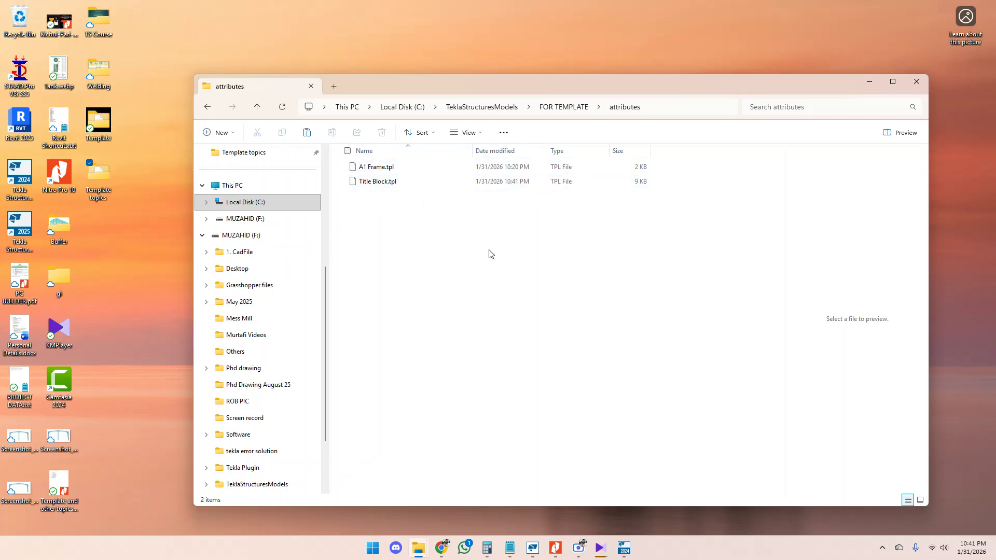
{"action": "left_click", "coordinate": [868, 83]}
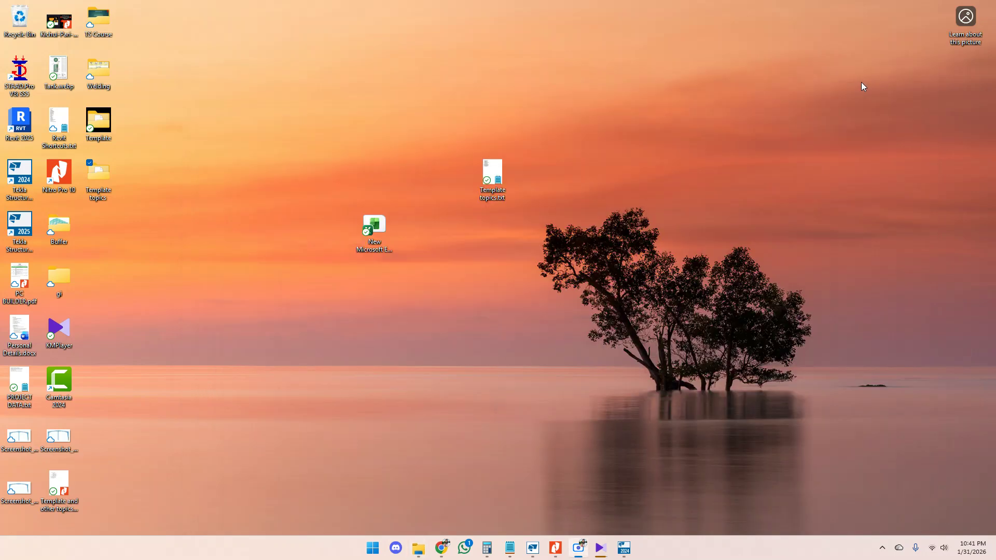
Step: Switch to Tekla Structures and reopen the FOR TEMPLATE model from the recent models
{"action": "left_click", "coordinate": [625, 549]}
{"action": "left_click", "coordinate": [437, 176]}
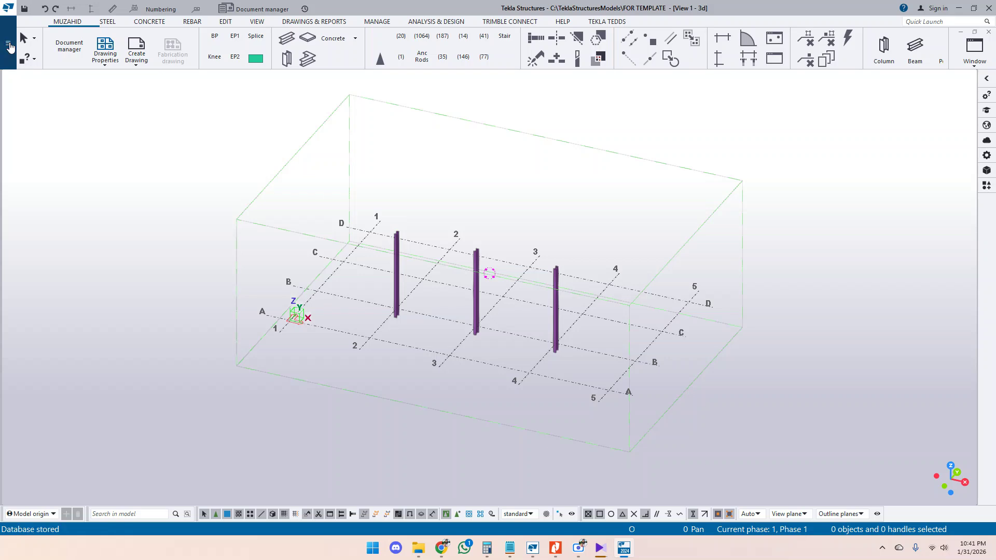
{"action": "left_click", "coordinate": [9, 46]}
{"action": "left_click", "coordinate": [52, 88]}
{"action": "left_click", "coordinate": [148, 54]}
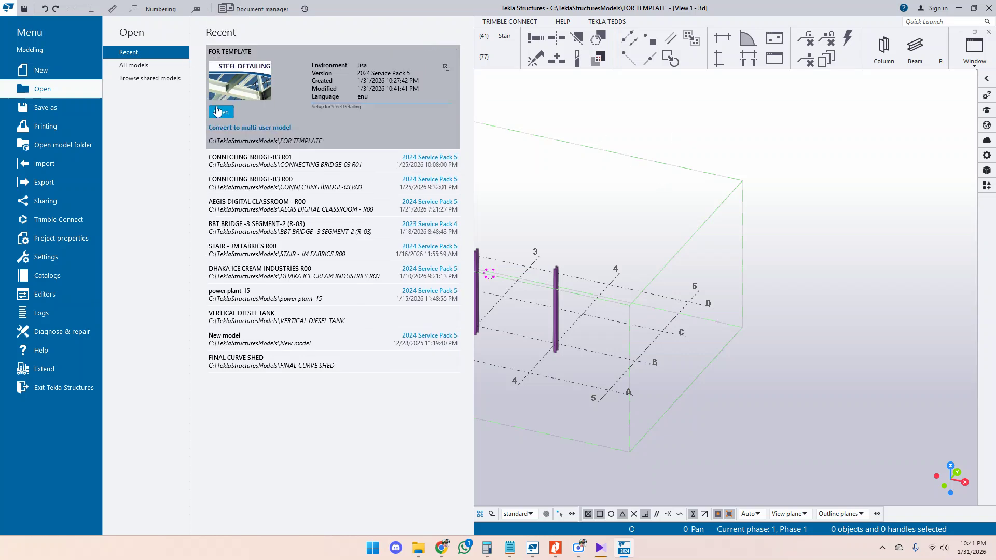
{"action": "left_click", "coordinate": [222, 116]}
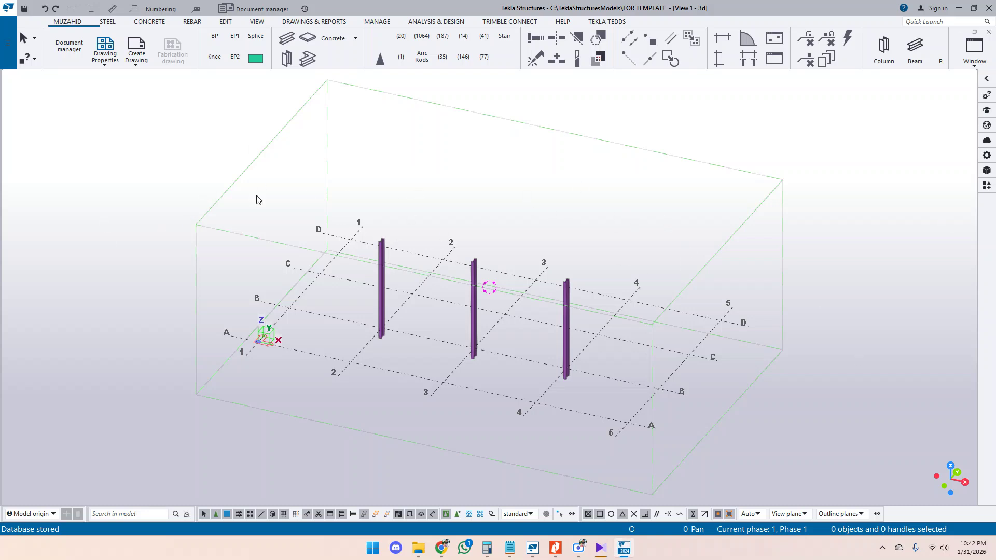
{"action": "scroll", "coordinate": [562, 218], "scroll_direction": "down", "scroll_amount": 2}
{"action": "scroll", "coordinate": [436, 210], "scroll_direction": "down", "scroll_amount": 3, "text": "shift"}
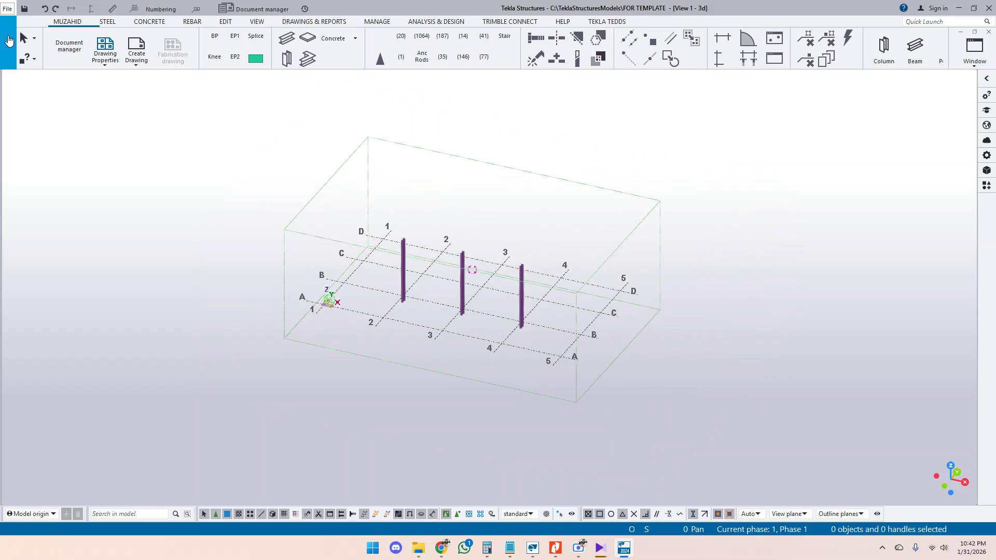
Step: Open the Drawing layout editor and bring the whole drawing sheet into view
{"action": "left_click", "coordinate": [9, 40]}
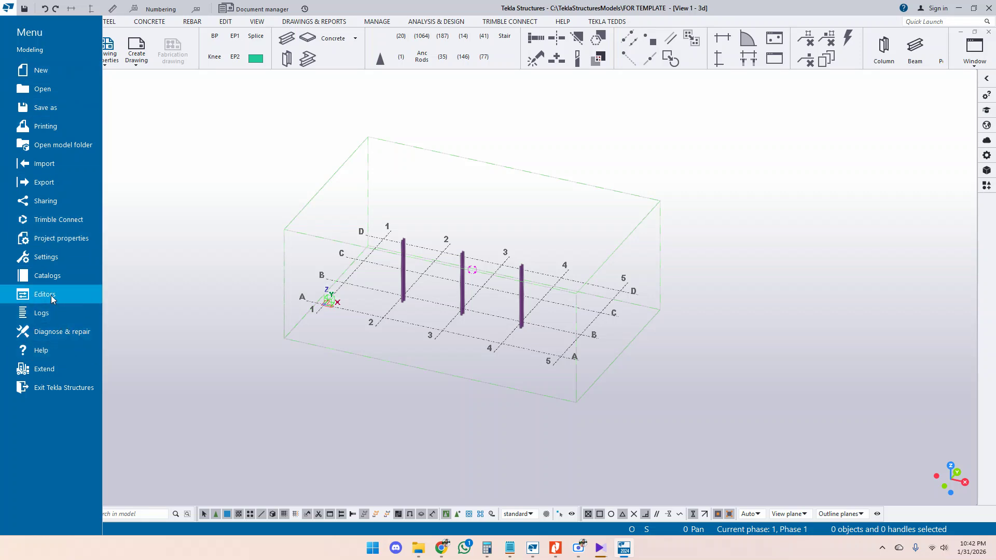
{"action": "mouse_move", "coordinate": [49, 296]}
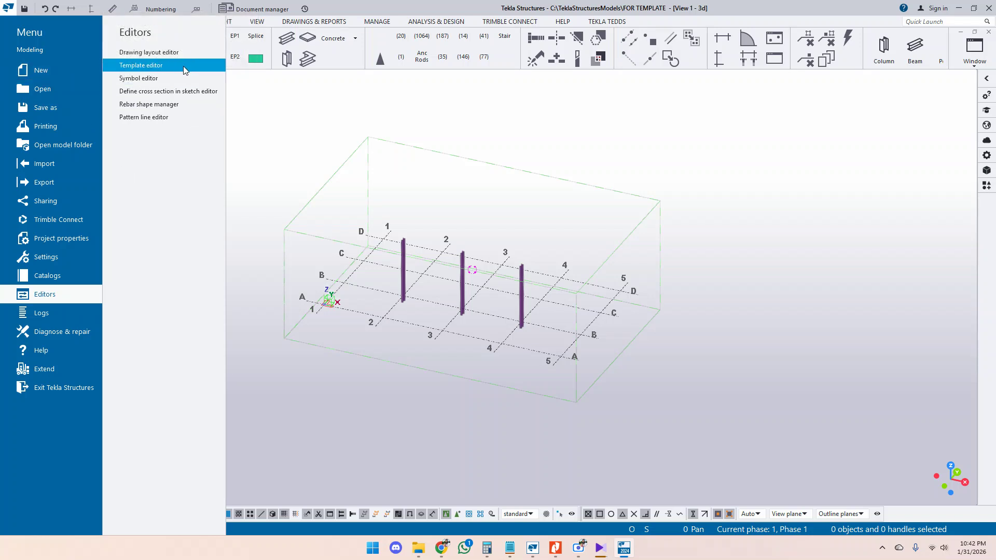
{"action": "left_click", "coordinate": [150, 54]}
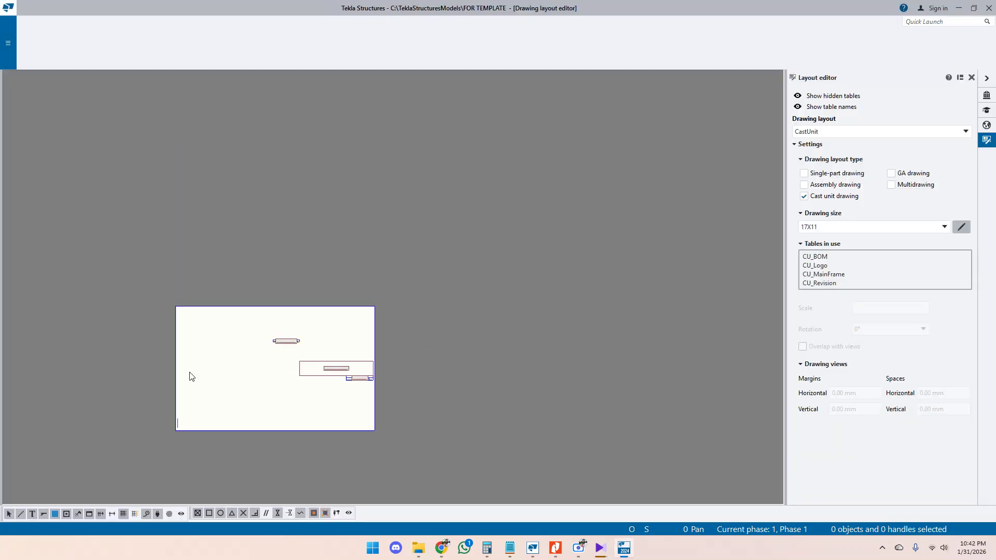
{"action": "scroll", "coordinate": [568, 191], "scroll_direction": "down", "scroll_amount": 1}
{"action": "scroll", "coordinate": [229, 352], "scroll_direction": "up", "scroll_amount": 4}
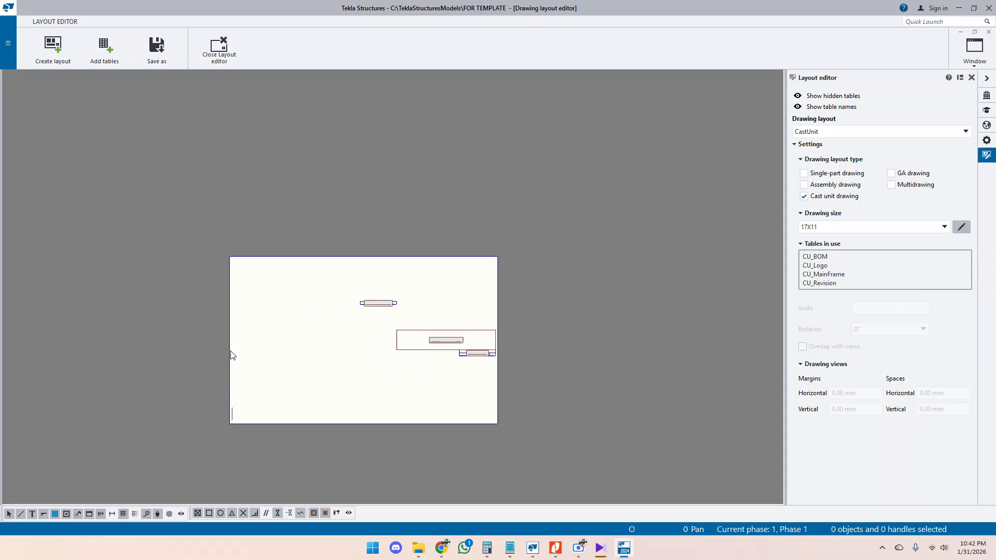
{"action": "scroll", "coordinate": [472, 178], "scroll_direction": "down", "scroll_amount": 4}
{"action": "scroll", "coordinate": [393, 254], "scroll_direction": "up", "scroll_amount": 5}
{"action": "scroll", "coordinate": [397, 280], "scroll_direction": "down", "scroll_amount": 1}
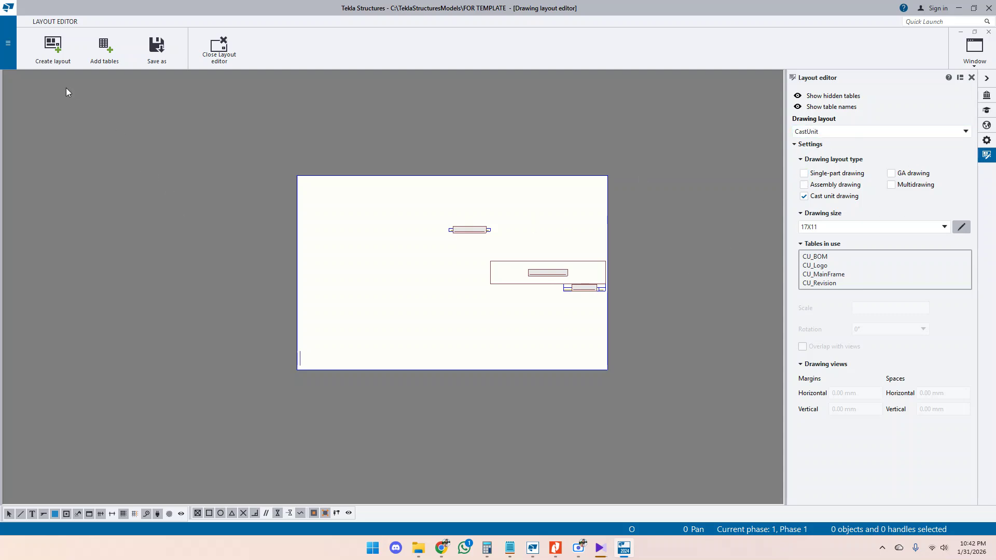
Step: Create a new drawing layout named XYZ_TITLE BLOCK with drawing size A1
{"action": "left_click", "coordinate": [54, 56]}
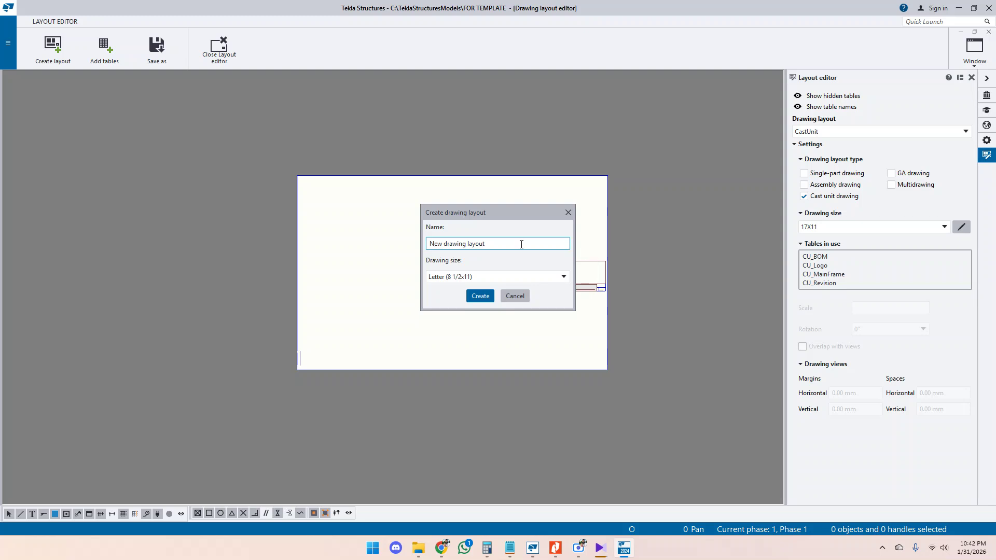
{"action": "left_click_drag", "start_coordinate": [493, 244], "coordinate": [428, 246]}
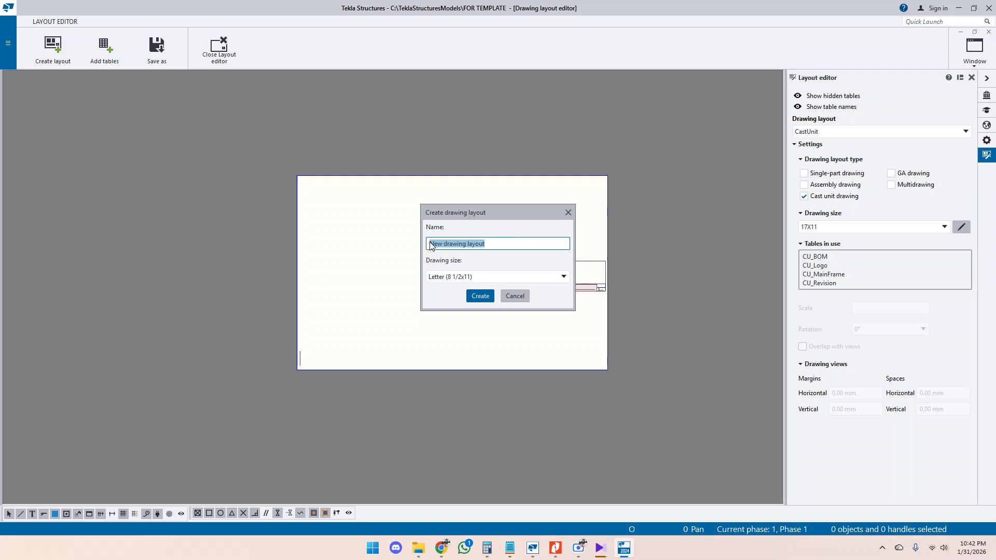
{"action": "type", "text": "XYZ_TITLE BLOCK"}
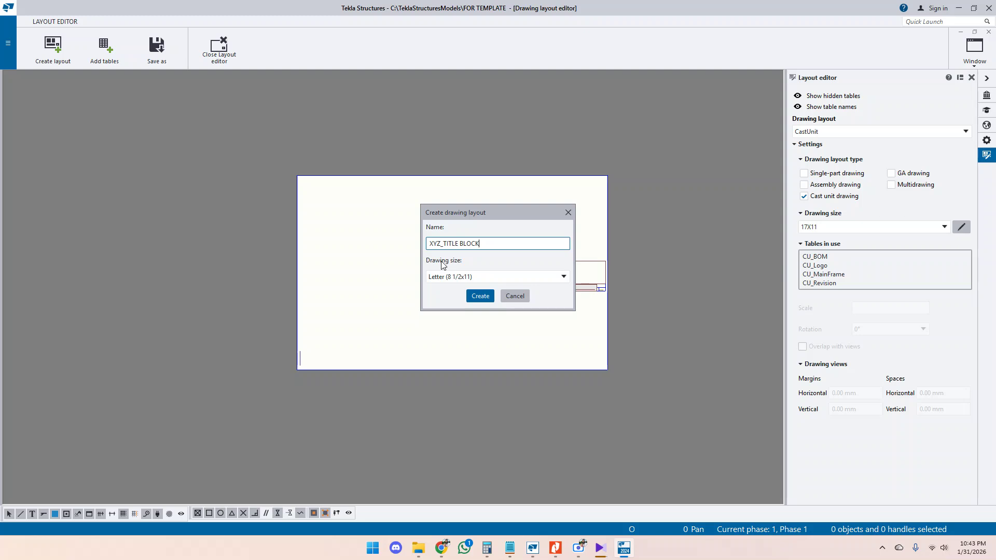
{"action": "left_click", "coordinate": [532, 283]}
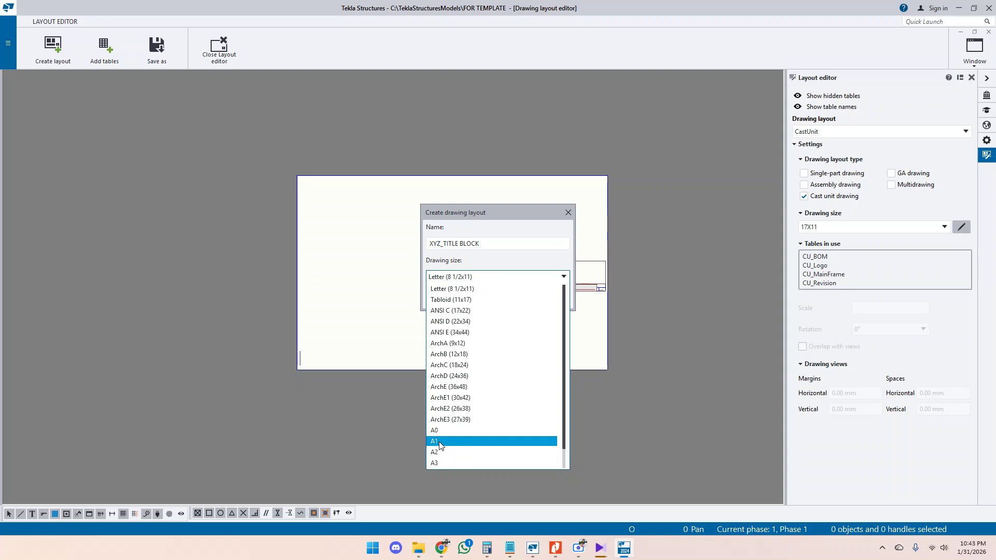
{"action": "left_click", "coordinate": [440, 445]}
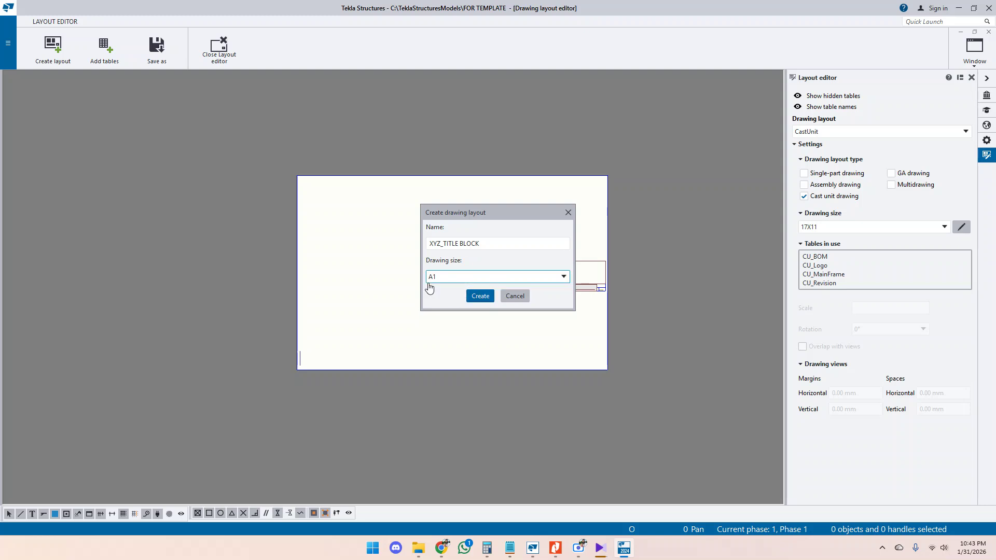
{"action": "left_click", "coordinate": [480, 296]}
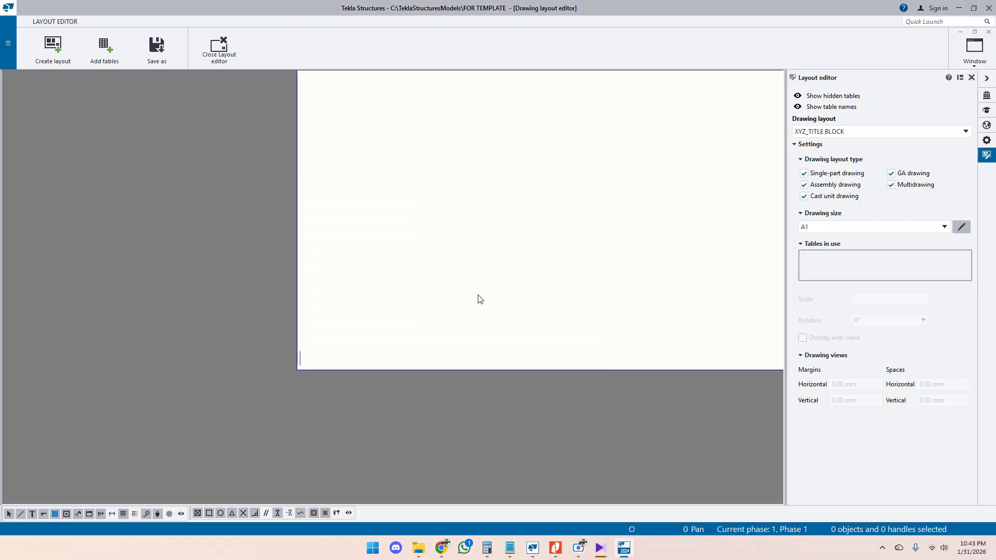
{"action": "scroll", "coordinate": [301, 333], "scroll_direction": "down", "scroll_amount": 3}
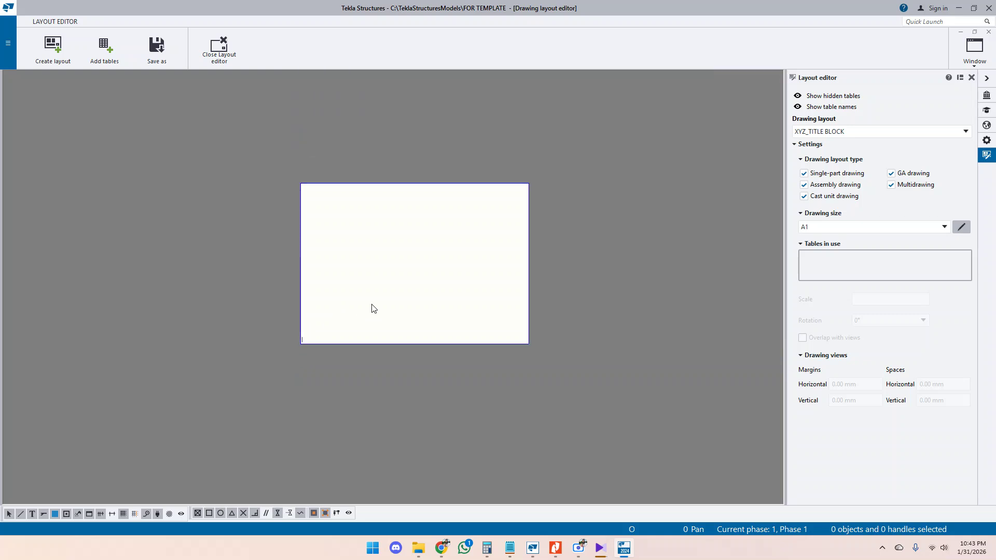
{"action": "scroll", "coordinate": [363, 223], "scroll_direction": "up", "scroll_amount": 3}
{"action": "scroll", "coordinate": [325, 229], "scroll_direction": "down", "scroll_amount": 1}
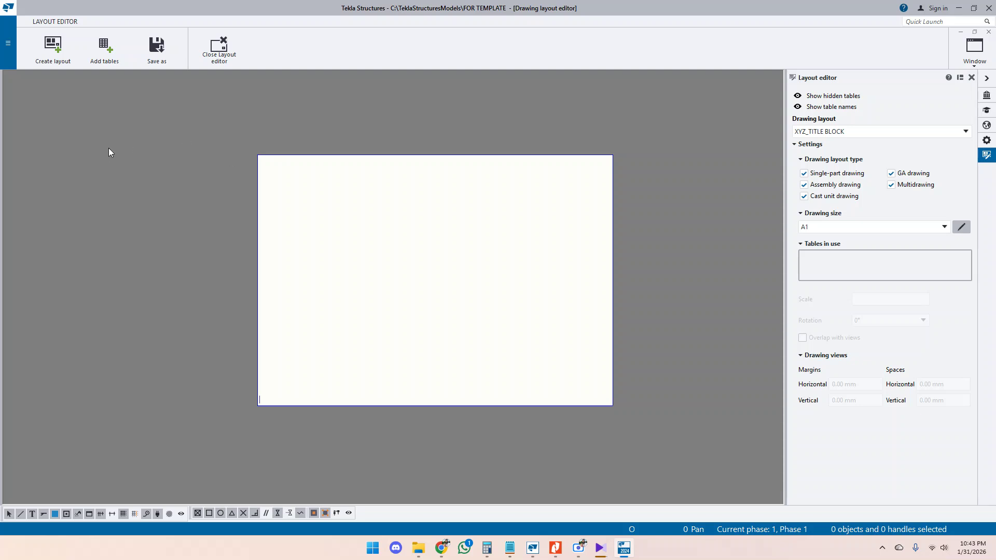
Step: Look through the available tables for the A1 Frame and Title Block templates, closing the list without adding a table
{"action": "left_click", "coordinate": [108, 54]}
{"action": "left_click_drag", "start_coordinate": [194, 259], "coordinate": [283, 430]}
{"action": "scroll", "coordinate": [182, 291], "scroll_direction": "down", "scroll_amount": 3}
{"action": "left_click", "coordinate": [179, 272]}
{"action": "scroll", "coordinate": [179, 272], "scroll_direction": "down", "scroll_amount": 20}
{"action": "left_click", "coordinate": [181, 274]}
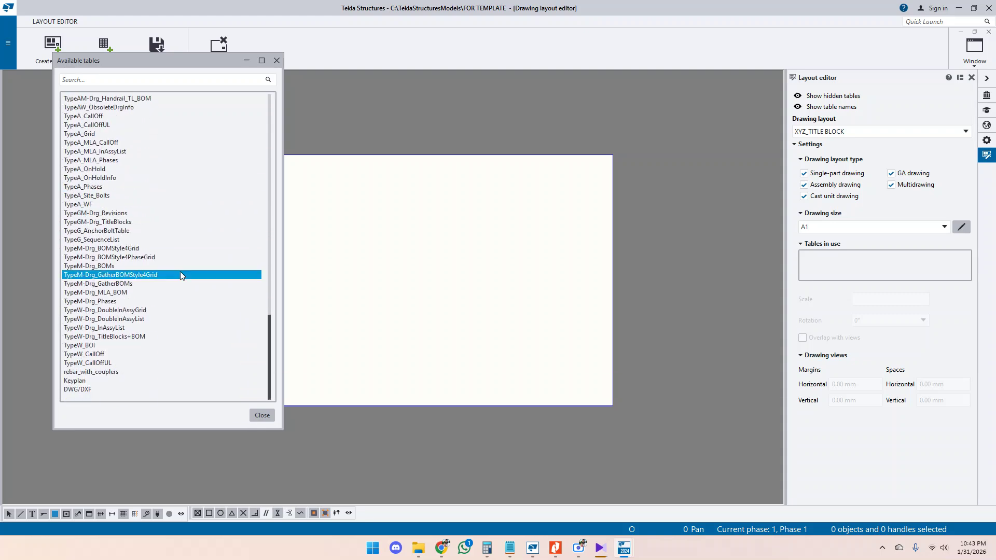
{"action": "scroll", "coordinate": [182, 290], "scroll_direction": "up", "scroll_amount": 20}
{"action": "left_click", "coordinate": [190, 320]}
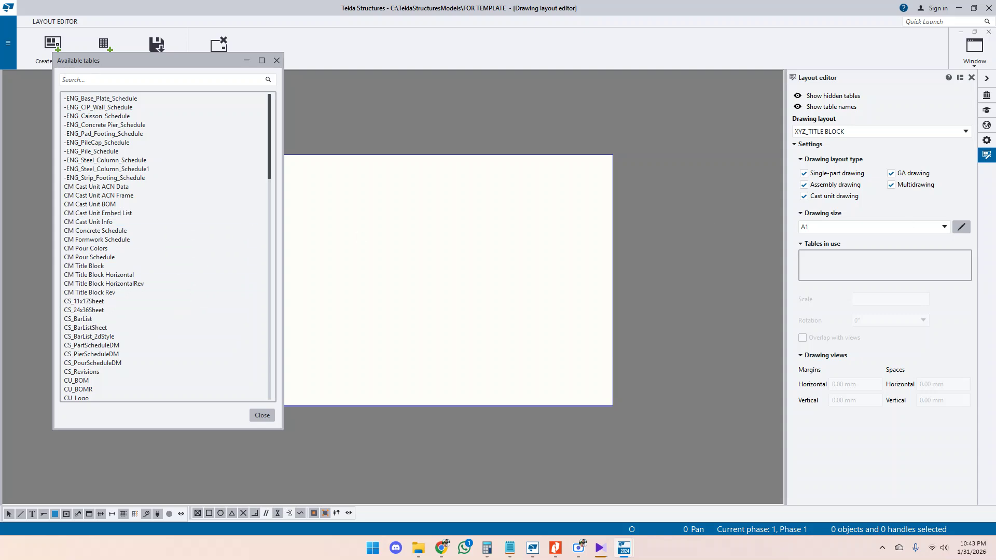
{"action": "scroll", "coordinate": [199, 217], "scroll_direction": "down", "scroll_amount": 18}
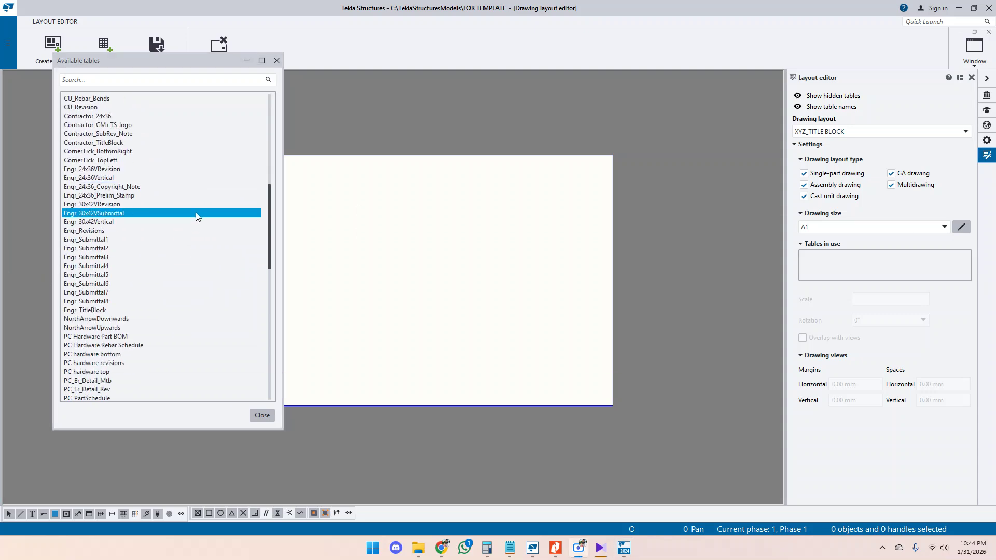
{"action": "scroll", "coordinate": [184, 255], "scroll_direction": "down", "scroll_amount": 11}
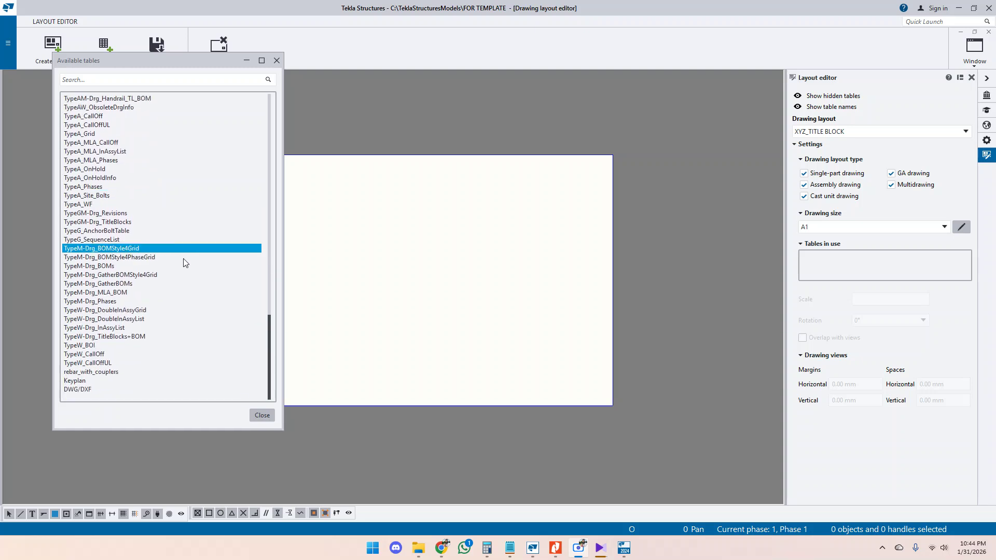
{"action": "left_click", "coordinate": [263, 416]}
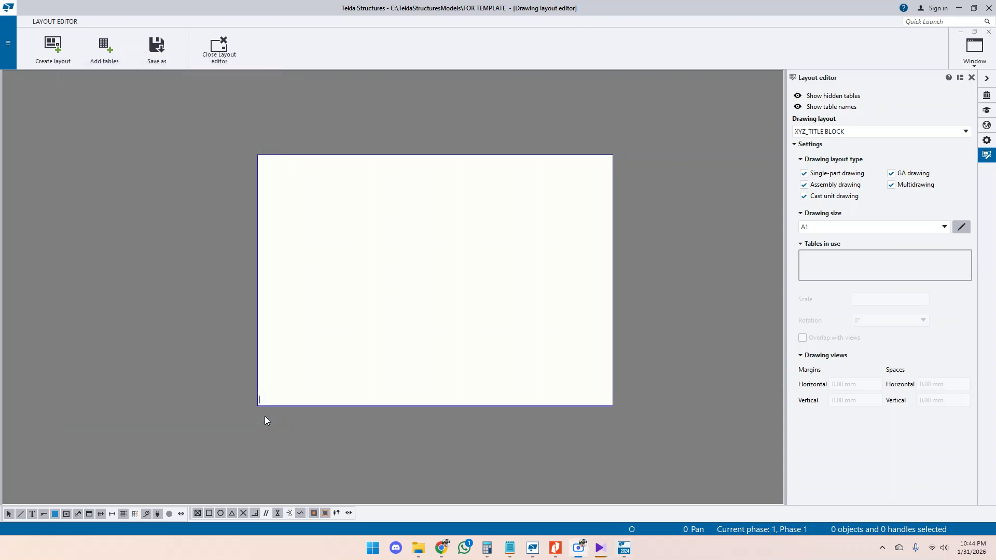
Step: Save the XYZ_TITLE BLOCK layout and close the layout editor
{"action": "left_click", "coordinate": [156, 51]}
{"action": "left_click", "coordinate": [190, 298]}
{"action": "left_click", "coordinate": [221, 55]}
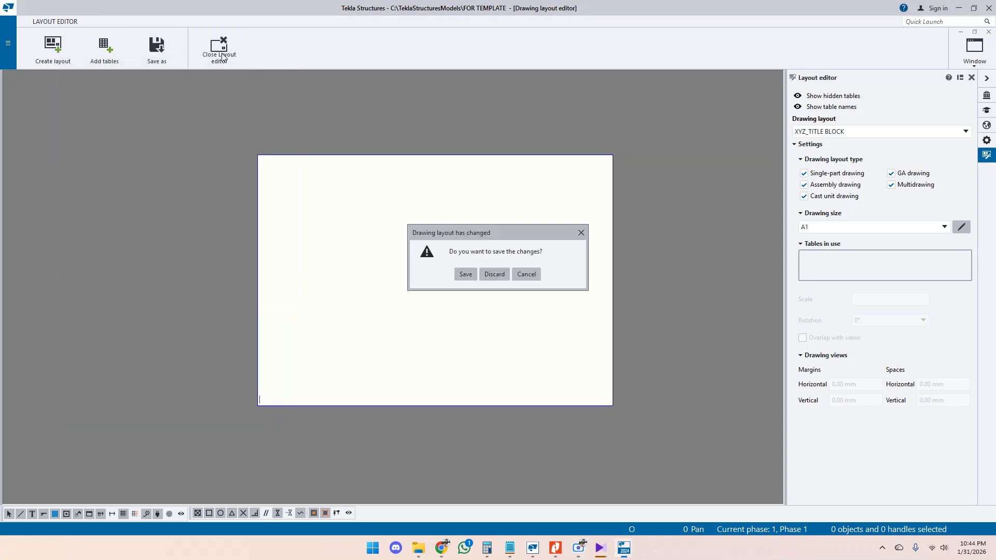
{"action": "left_click", "coordinate": [466, 275]}
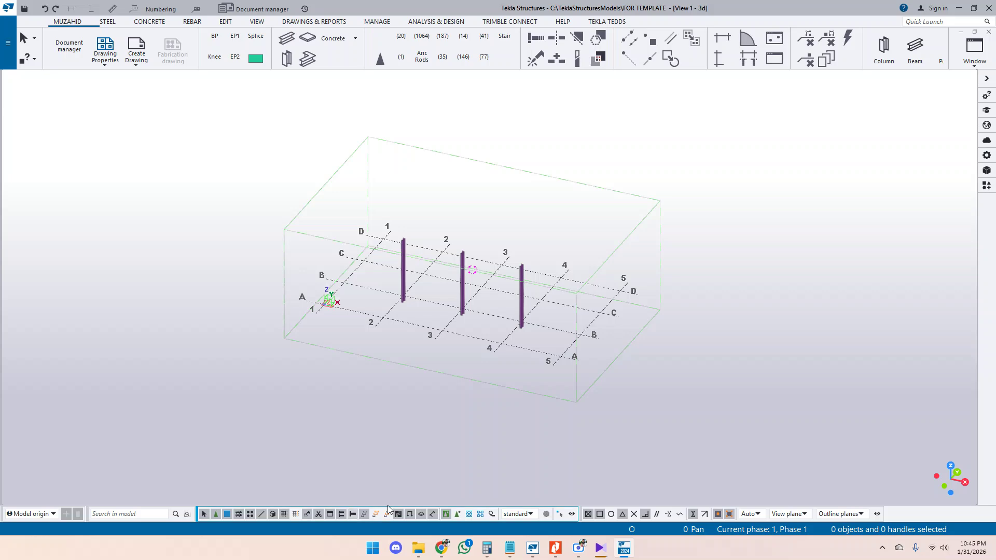
Step: Open the FOR TEMPLATE model folder and check the files in its attributes folder
{"action": "left_click", "coordinate": [7, 49]}
{"action": "left_click", "coordinate": [70, 148]}
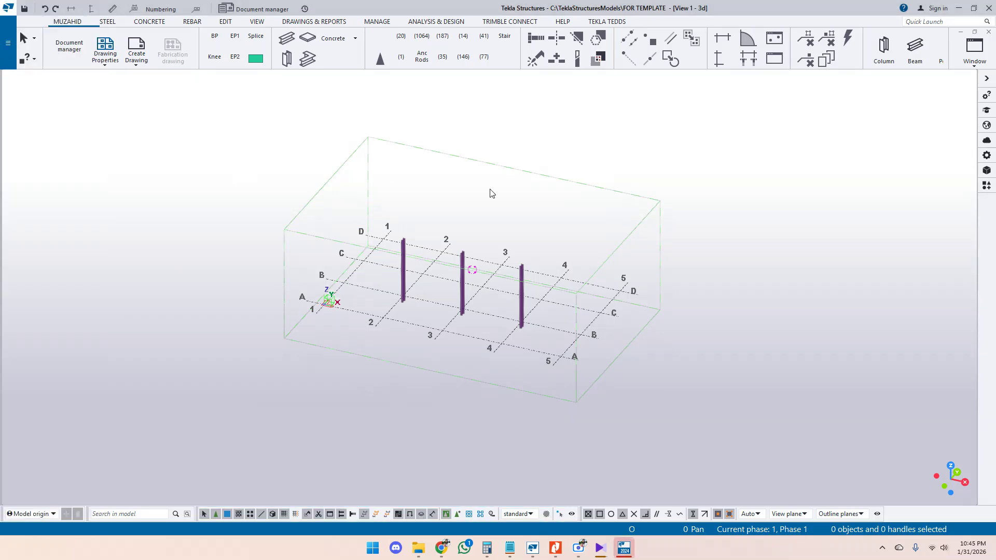
{"action": "double_click", "coordinate": [399, 108]}
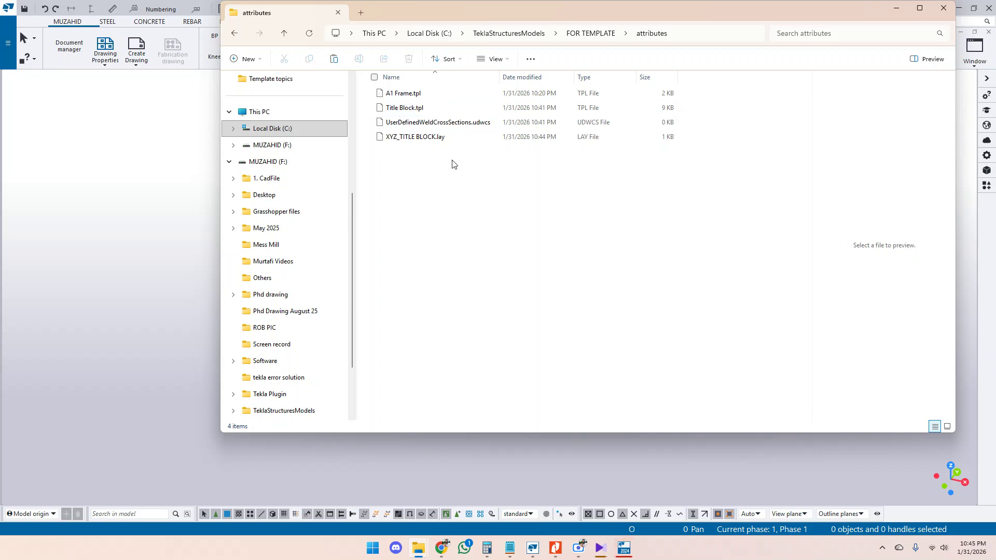
Step: Move A1 Frame.tpl and Title Block.tpl from the attributes folder into the FOR TEMPLATE model folder
{"action": "left_click", "coordinate": [404, 107]}
{"action": "left_click", "coordinate": [371, 92]}
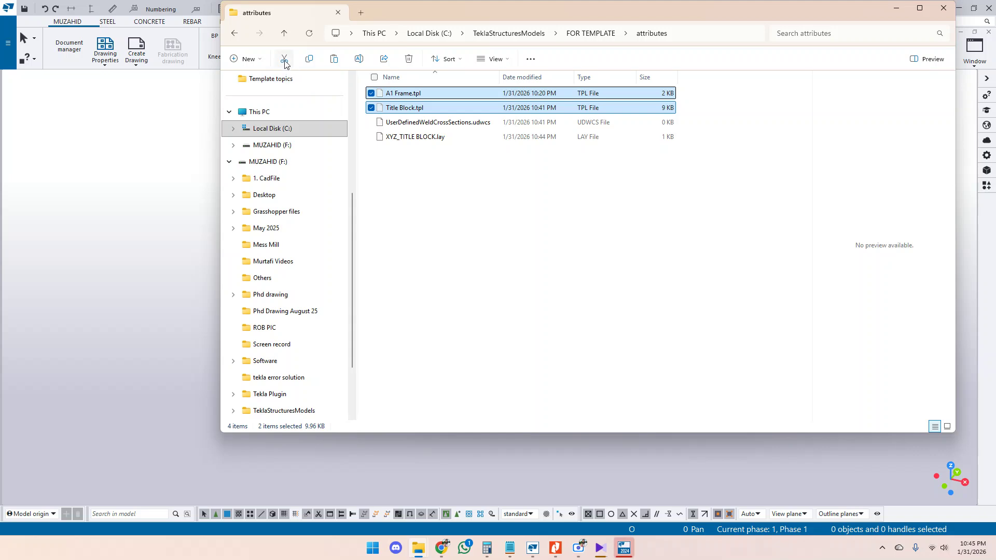
{"action": "left_click", "coordinate": [234, 34]}
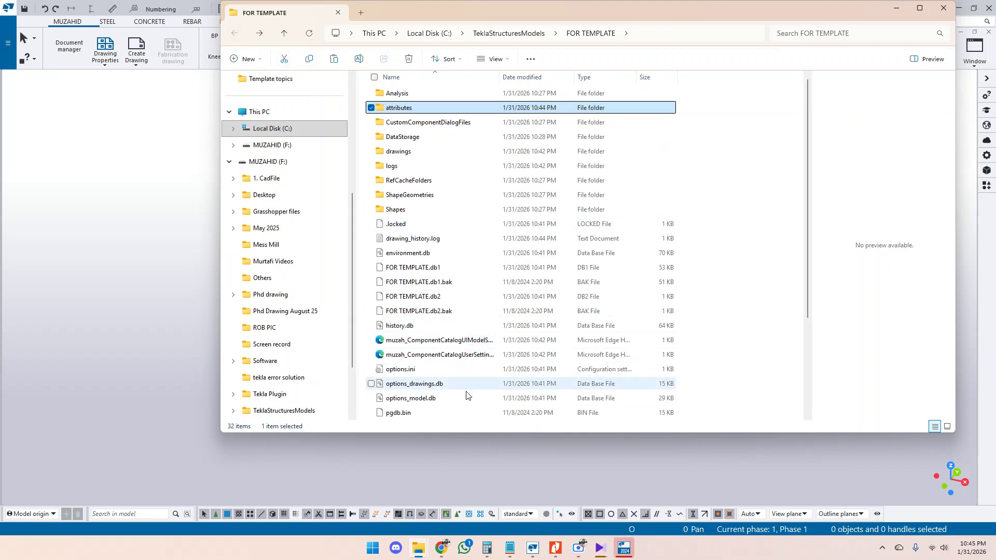
{"action": "left_click", "coordinate": [335, 60]}
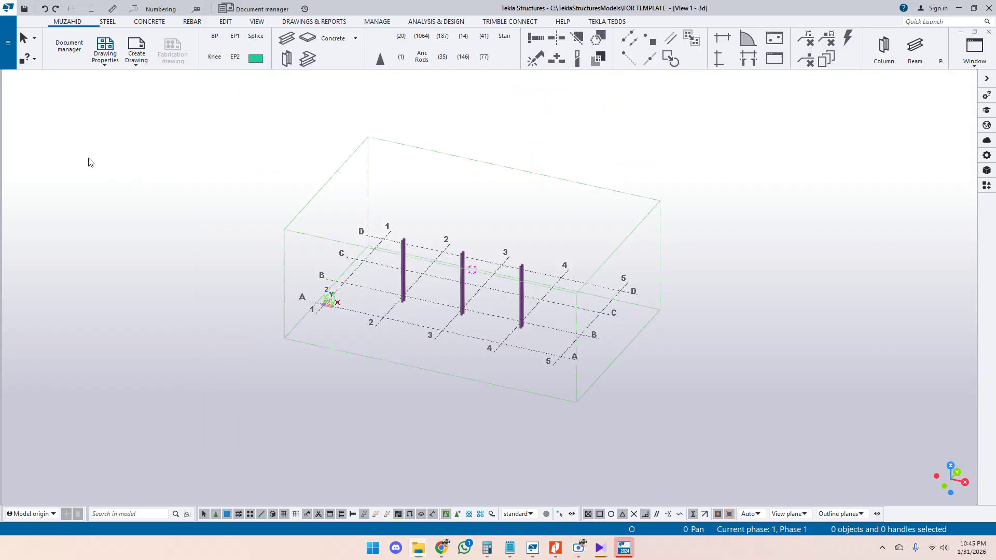
Step: Return to Tekla Structures, save the FOR TEMPLATE model and check the list of recent models
{"action": "left_click", "coordinate": [89, 161]}
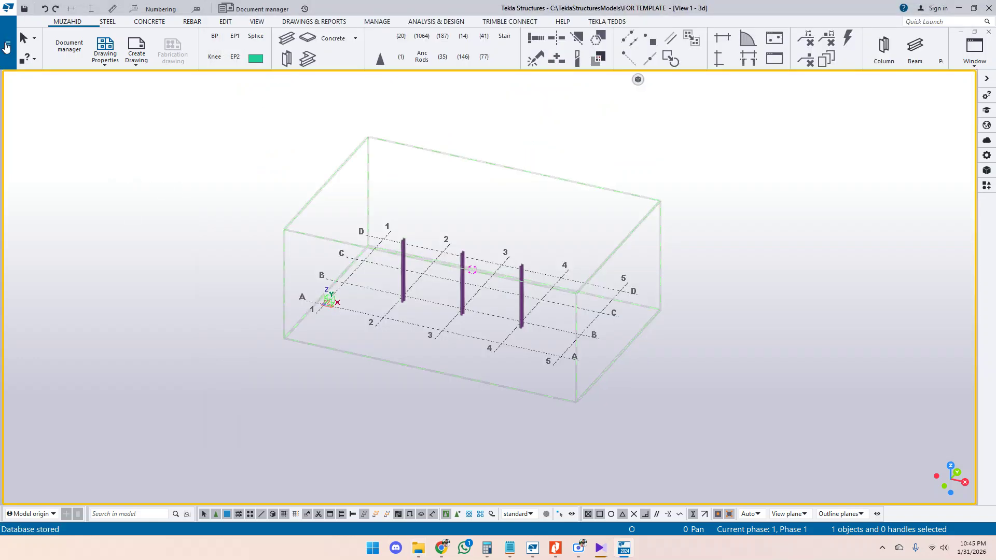
{"action": "left_click", "coordinate": [8, 43]}
{"action": "left_click", "coordinate": [61, 96]}
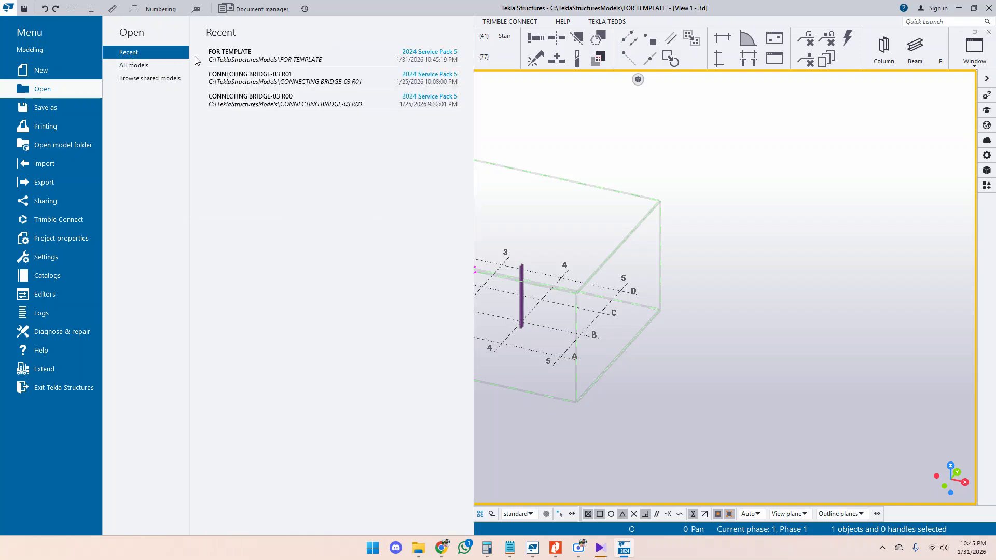
{"action": "left_click", "coordinate": [222, 113]}
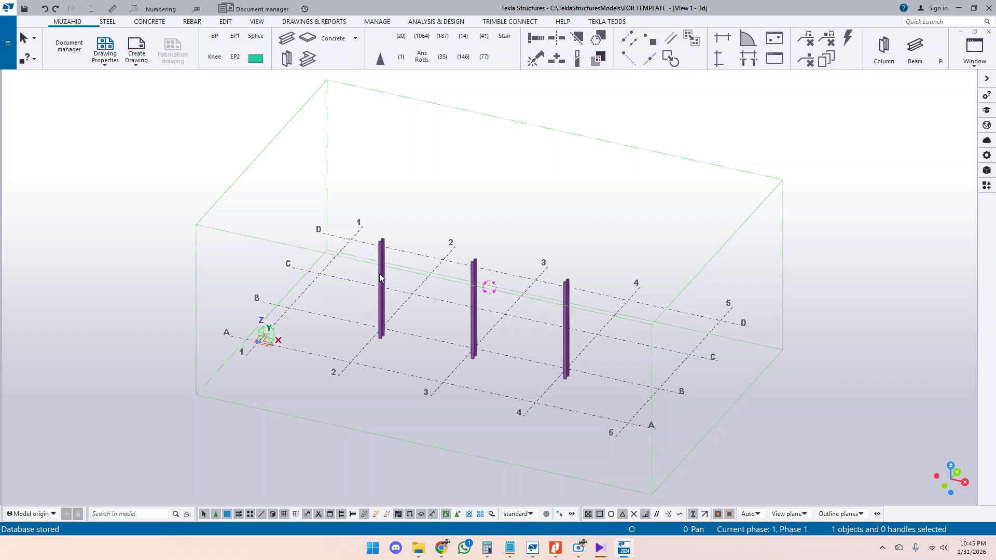
Step: Open the drawing layout editor and load the XYZ_TITLE BLOCK layout
{"action": "scroll", "coordinate": [200, 205], "scroll_direction": "down", "scroll_amount": 2}
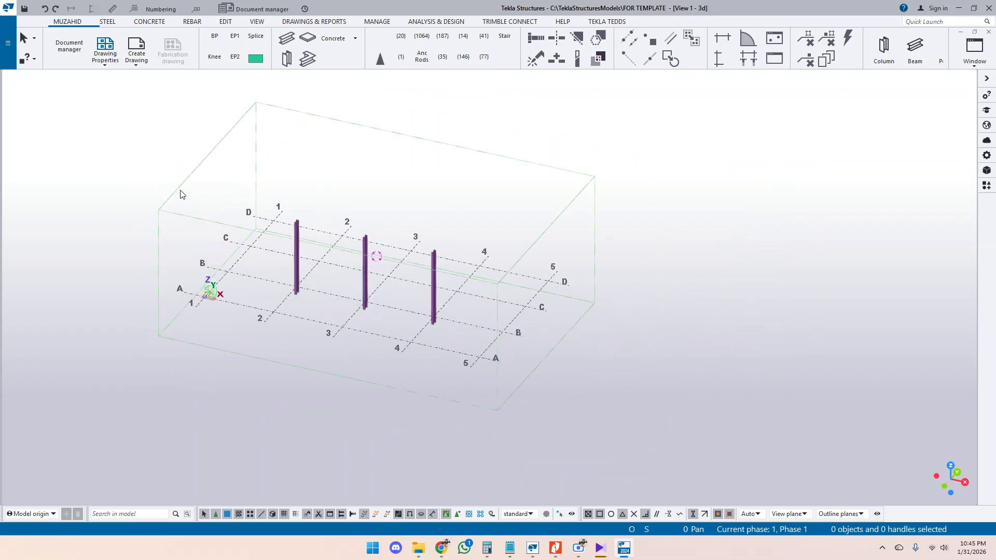
{"action": "left_click", "coordinate": [7, 43]}
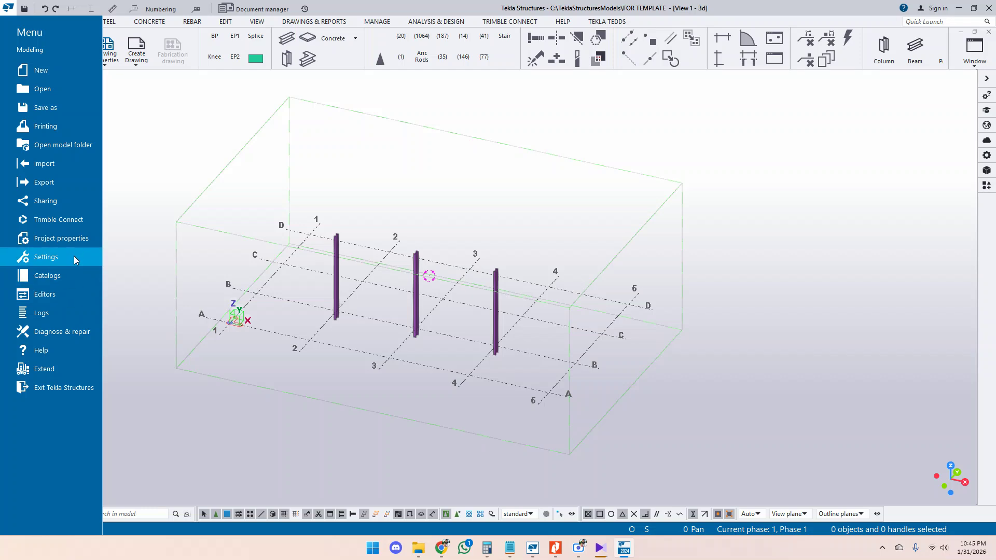
{"action": "left_click", "coordinate": [67, 294]}
{"action": "left_click", "coordinate": [149, 52]}
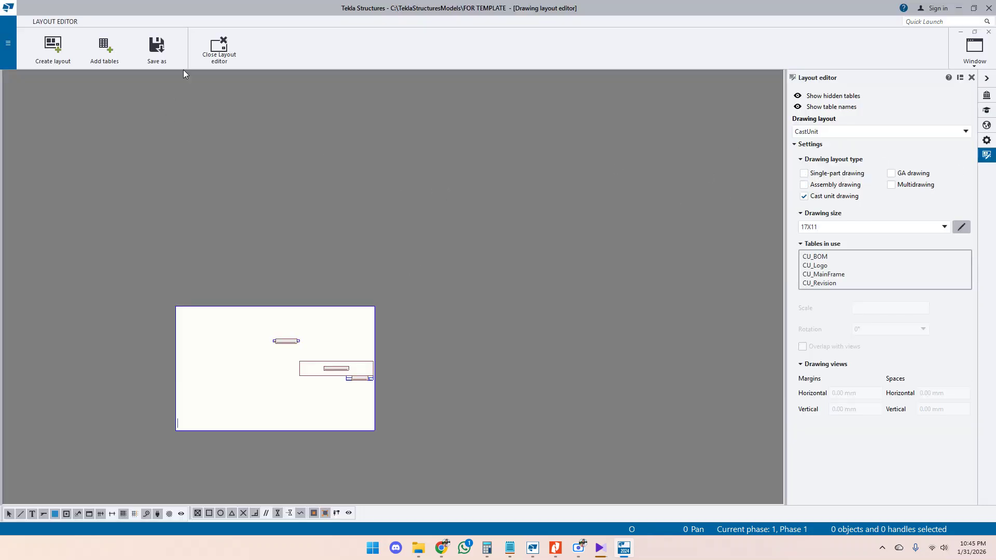
{"action": "left_click", "coordinate": [966, 133]}
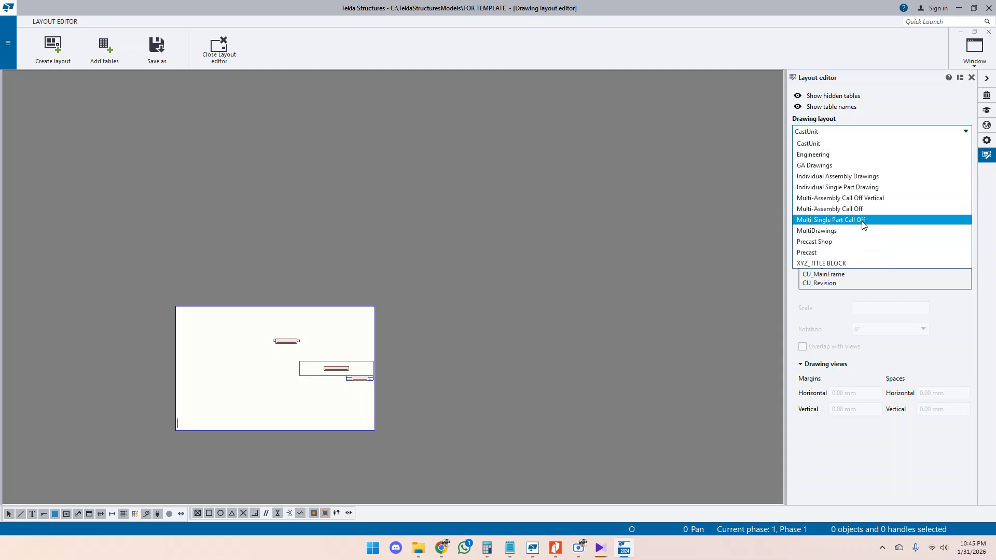
{"action": "left_click", "coordinate": [832, 264]}
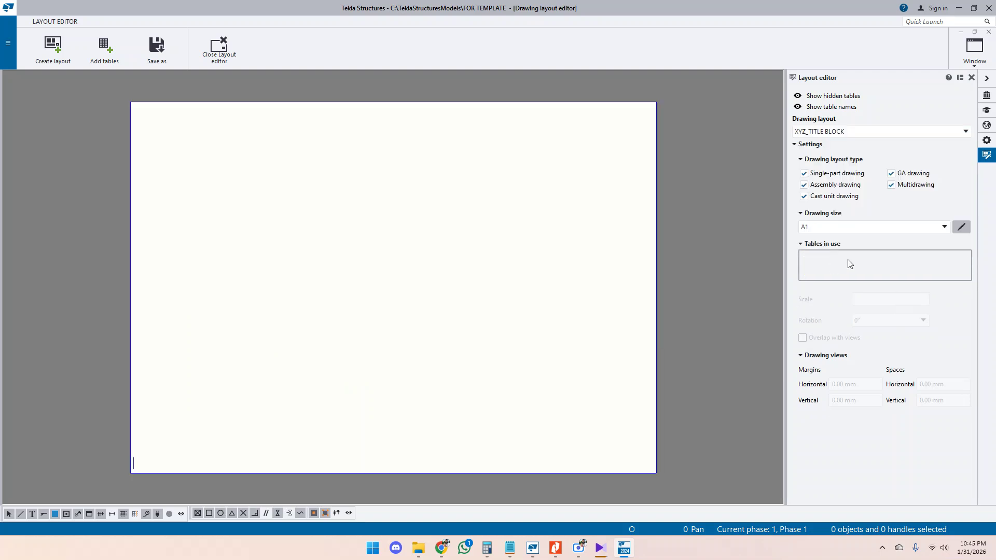
Step: Add the A1 Frame table to the layout, inserting it at the lower-right corner of the A1 sheet
{"action": "left_click", "coordinate": [109, 49]}
{"action": "left_click_drag", "start_coordinate": [134, 64], "coordinate": [227, 59]}
{"action": "left_click", "coordinate": [171, 182]}
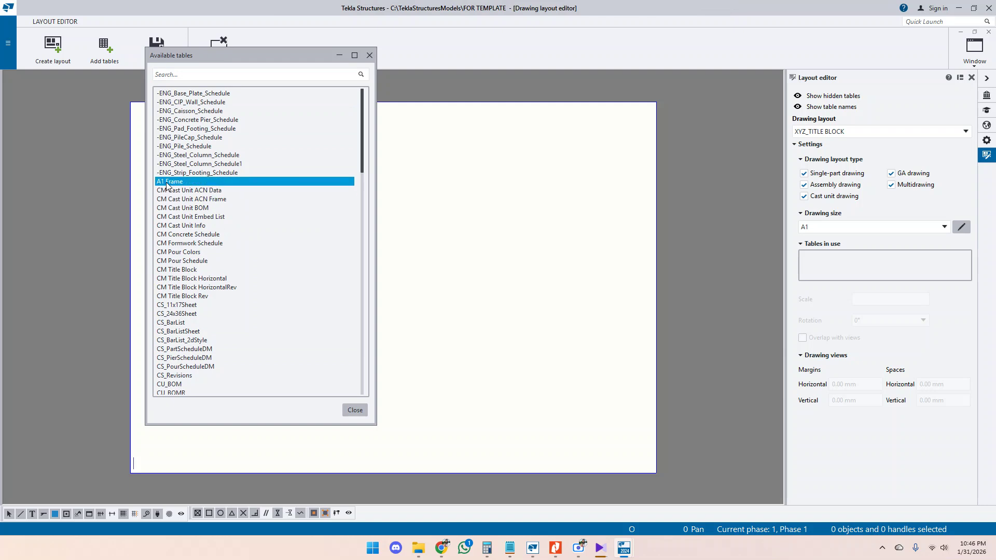
{"action": "double_click", "coordinate": [166, 182]}
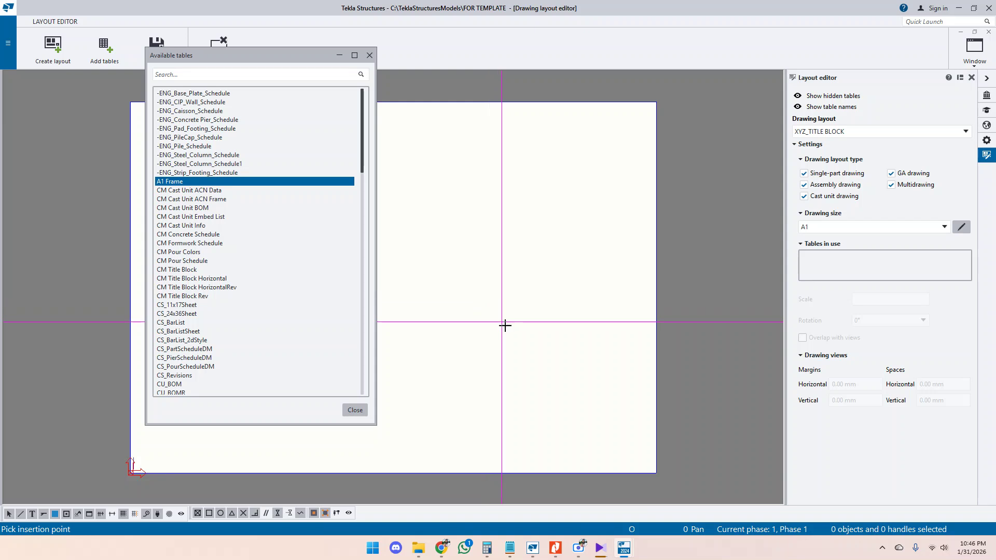
{"action": "scroll", "coordinate": [658, 479], "scroll_direction": "up", "scroll_amount": 1}
{"action": "scroll", "coordinate": [658, 479], "scroll_direction": "up", "scroll_amount": 2}
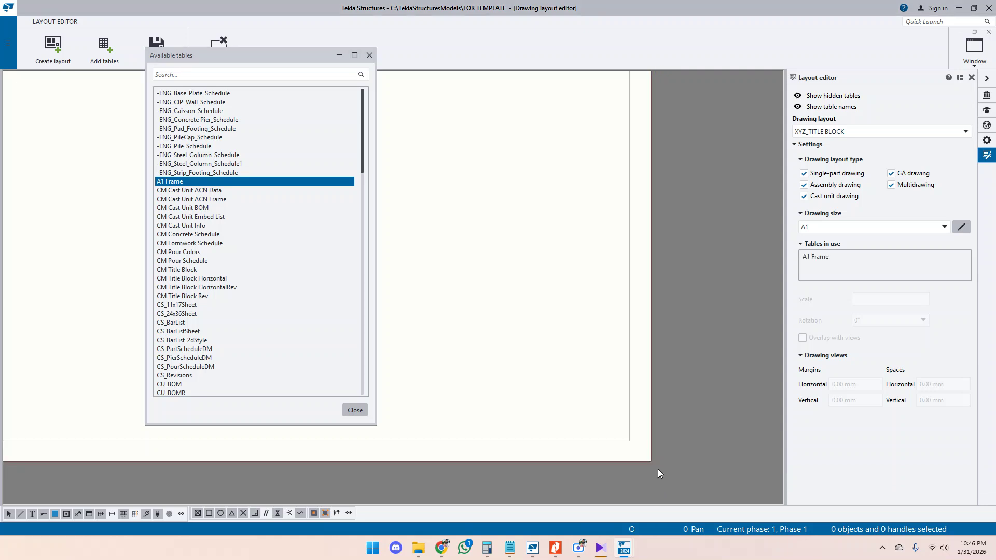
{"action": "left_click", "coordinate": [652, 461]}
{"action": "scroll", "coordinate": [580, 430], "scroll_direction": "down", "scroll_amount": 3}
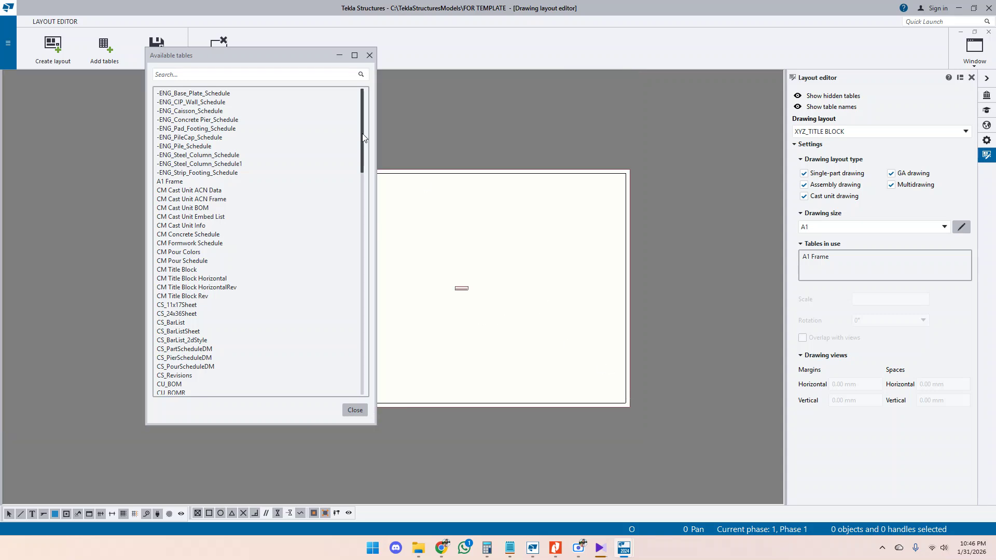
{"action": "left_click", "coordinate": [355, 410]}
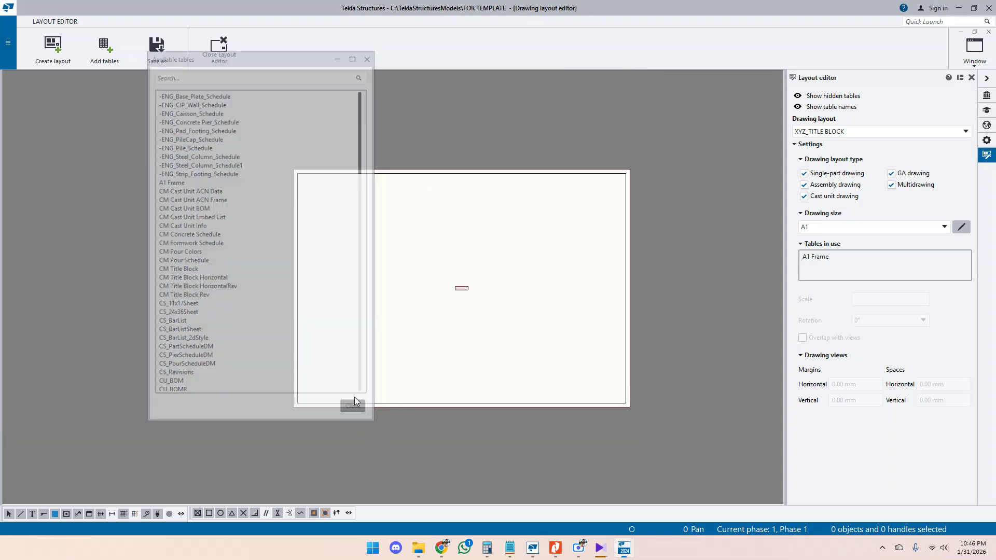
Step: Examine the placed A1 Frame on the sheet, including its borders, its table name and the hidden-table display
{"action": "scroll", "coordinate": [449, 238], "scroll_direction": "up", "scroll_amount": 5}
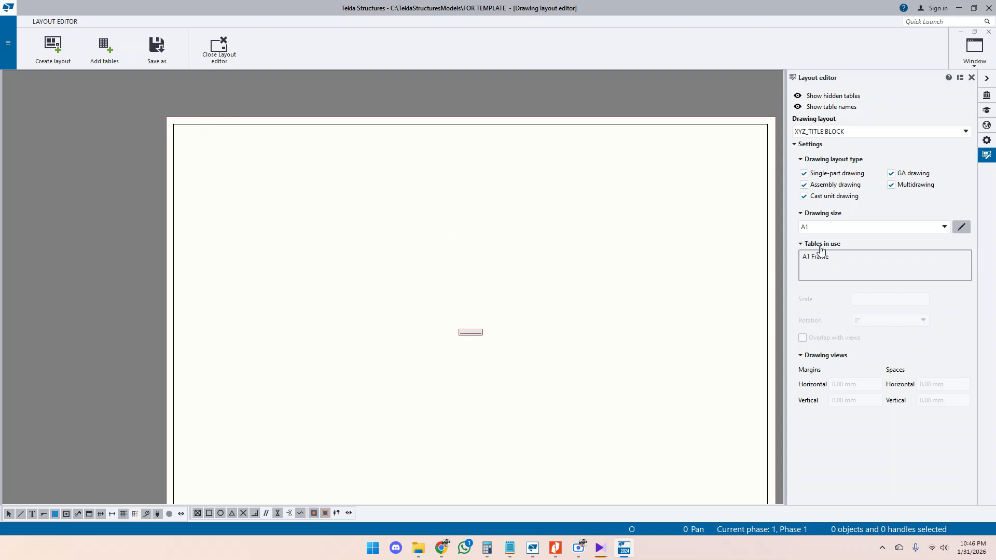
{"action": "scroll", "coordinate": [475, 337], "scroll_direction": "up", "scroll_amount": 5}
{"action": "scroll", "coordinate": [441, 293], "scroll_direction": "down", "scroll_amount": 2}
{"action": "scroll", "coordinate": [465, 304], "scroll_direction": "up", "scroll_amount": 2}
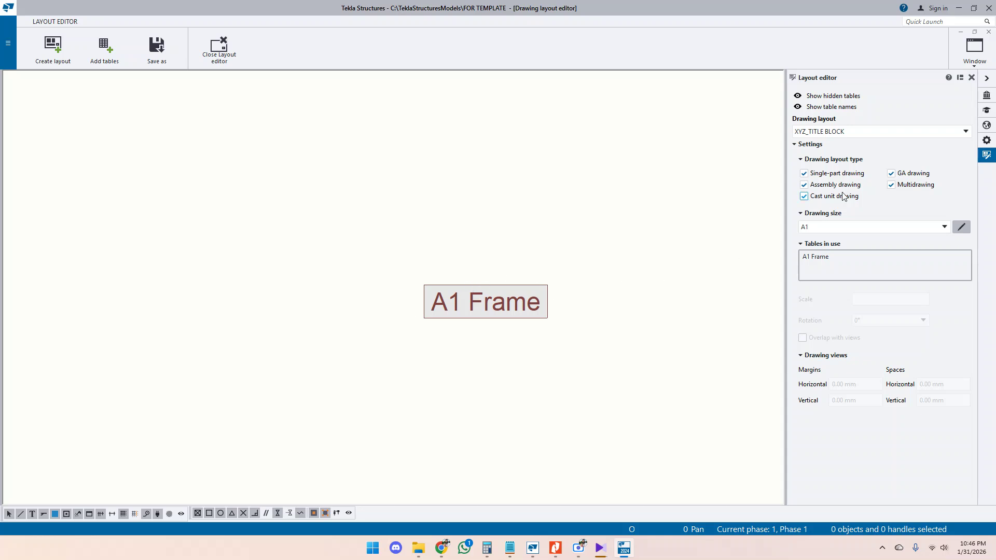
{"action": "scroll", "coordinate": [474, 285], "scroll_direction": "down", "scroll_amount": 5}
{"action": "scroll", "coordinate": [477, 282], "scroll_direction": "up", "scroll_amount": 1}
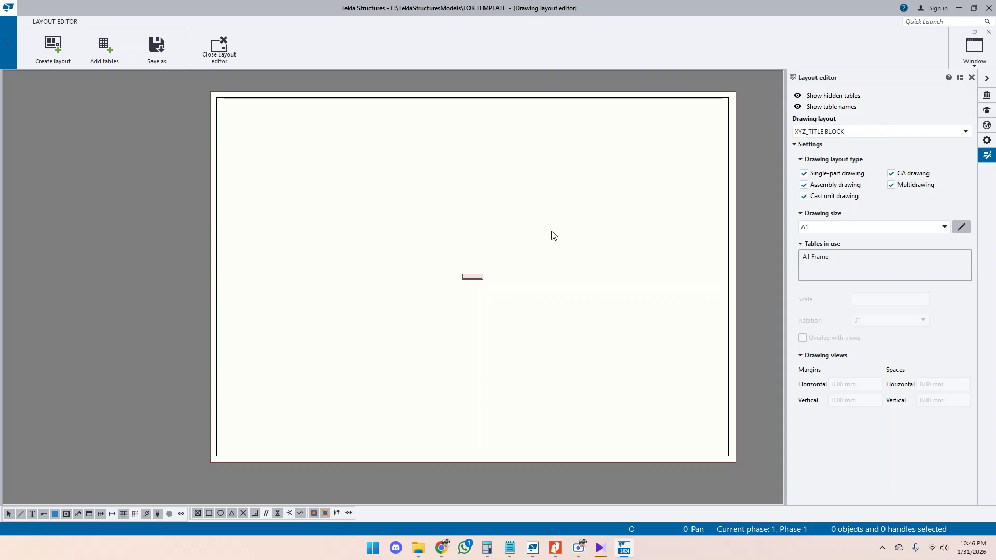
{"action": "scroll", "coordinate": [495, 267], "scroll_direction": "up", "scroll_amount": 4}
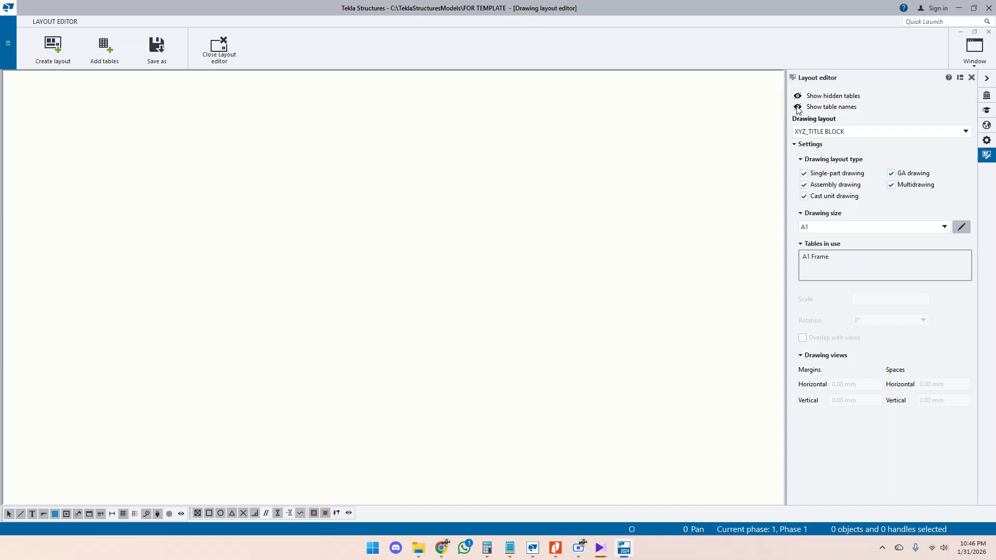
{"action": "scroll", "coordinate": [455, 282], "scroll_direction": "down", "scroll_amount": 4}
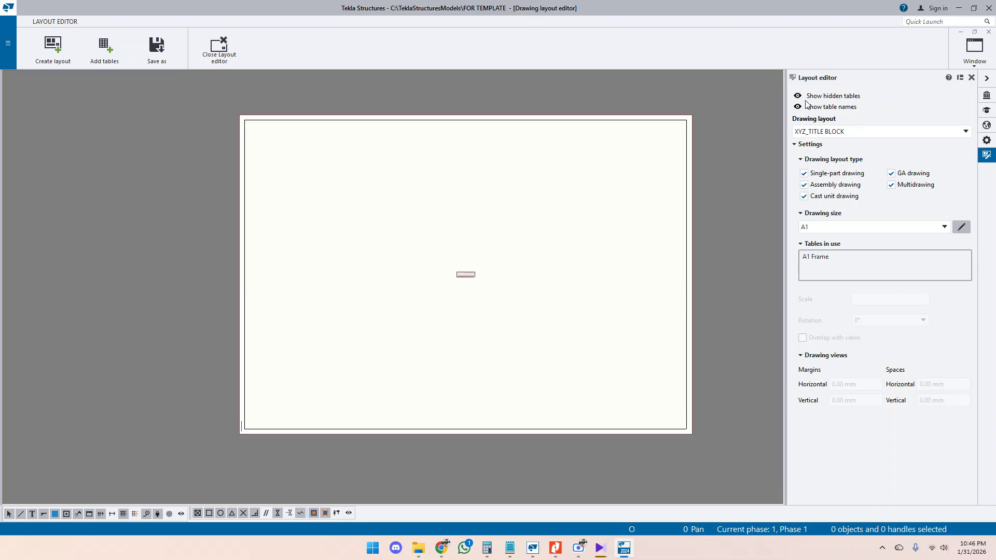
{"action": "scroll", "coordinate": [436, 265], "scroll_direction": "up", "scroll_amount": 2}
{"action": "scroll", "coordinate": [483, 295], "scroll_direction": "down", "scroll_amount": 2}
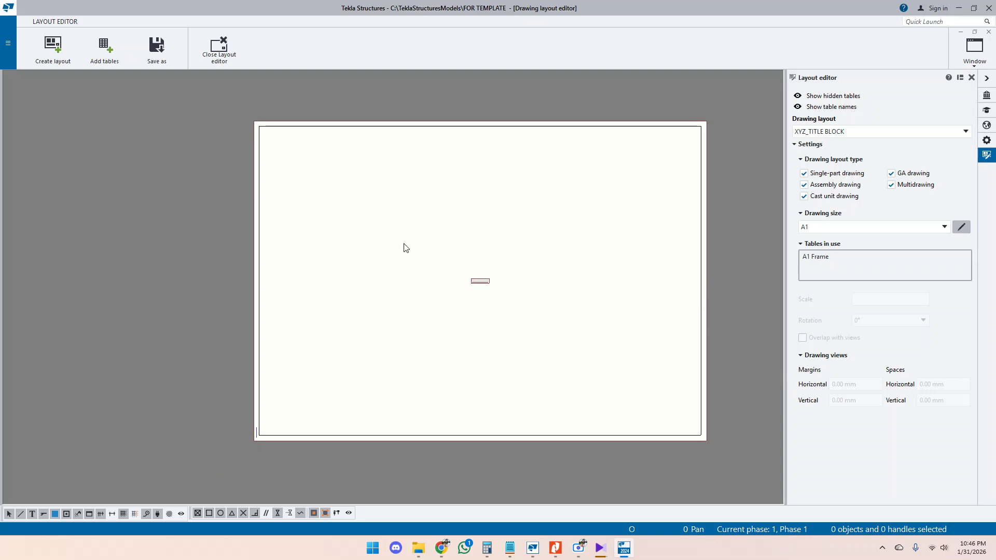
Step: Add the Title Block table to the layout, inserting it at the inner lower-right corner of the frame
{"action": "left_click", "coordinate": [108, 46]}
{"action": "scroll", "coordinate": [274, 306], "scroll_direction": "down", "scroll_amount": 20}
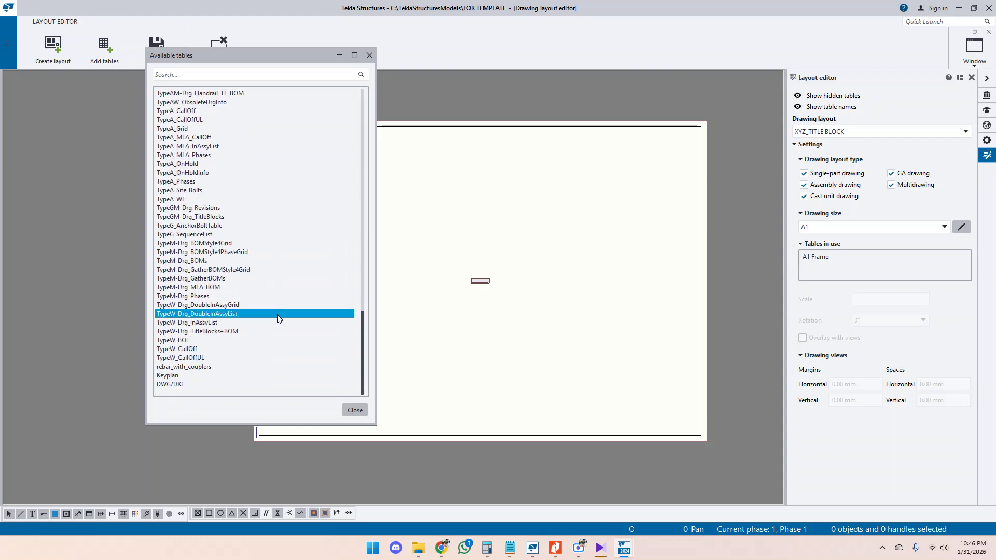
{"action": "scroll", "coordinate": [195, 259], "scroll_direction": "up", "scroll_amount": 5}
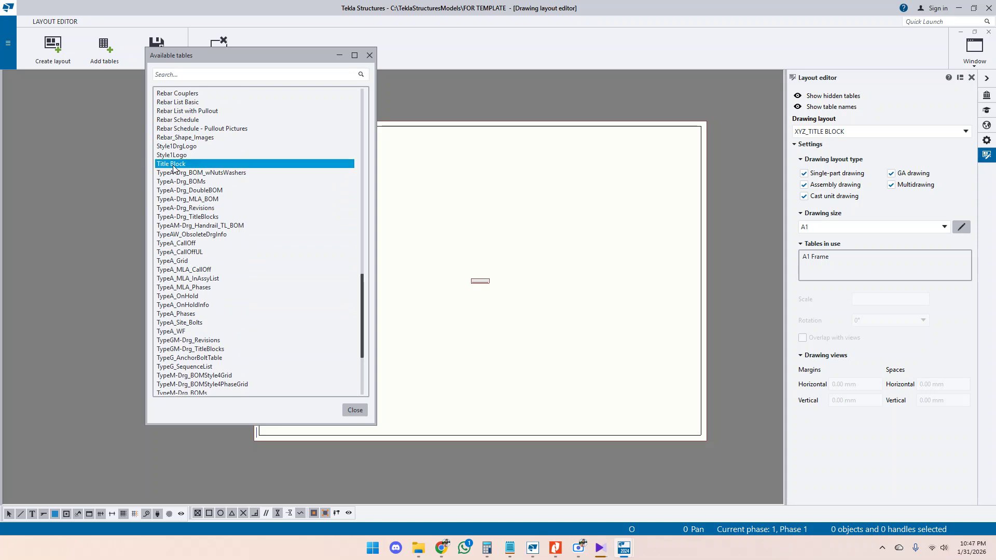
{"action": "left_click", "coordinate": [170, 164]}
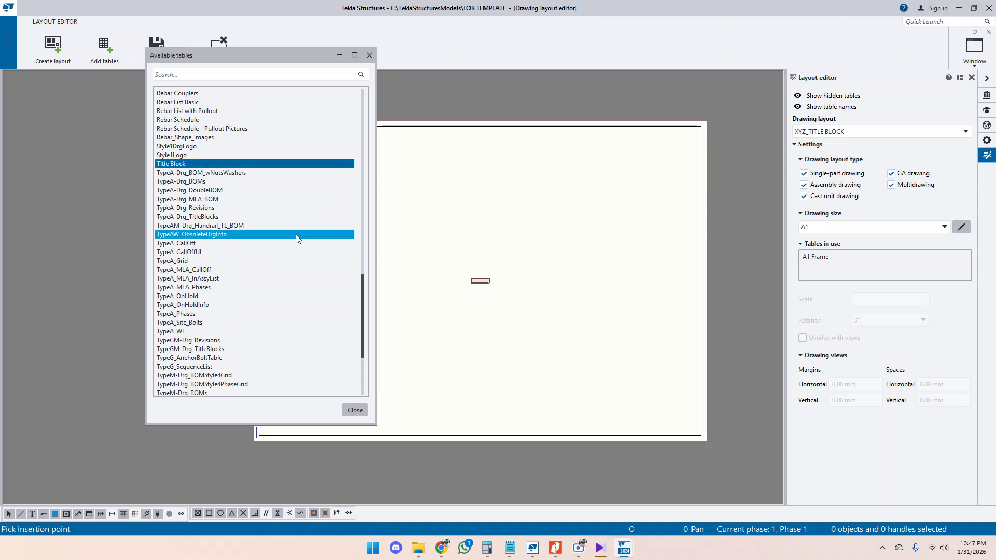
{"action": "scroll", "coordinate": [729, 439], "scroll_direction": "up", "scroll_amount": 1}
{"action": "scroll", "coordinate": [728, 439], "scroll_direction": "up", "scroll_amount": 1}
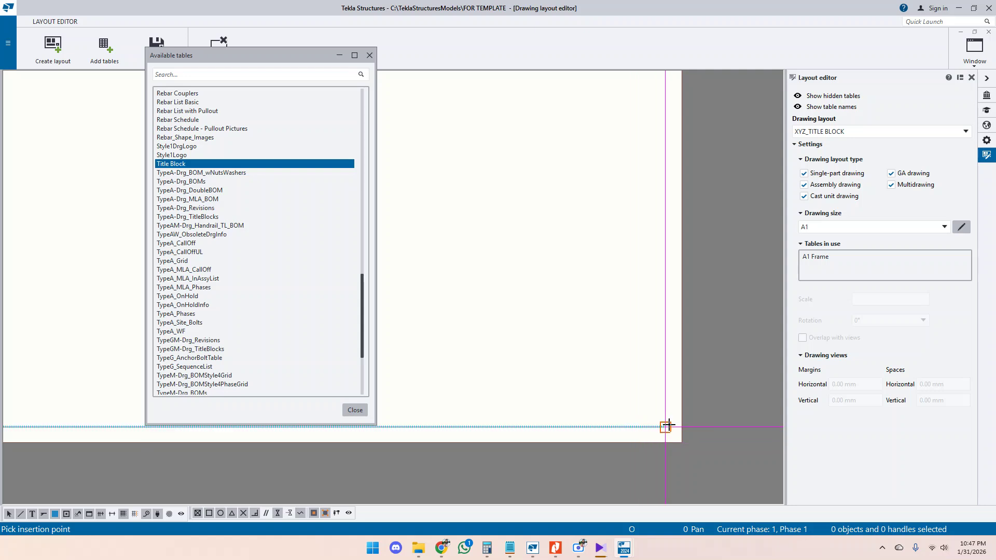
{"action": "left_click", "coordinate": [664, 425]}
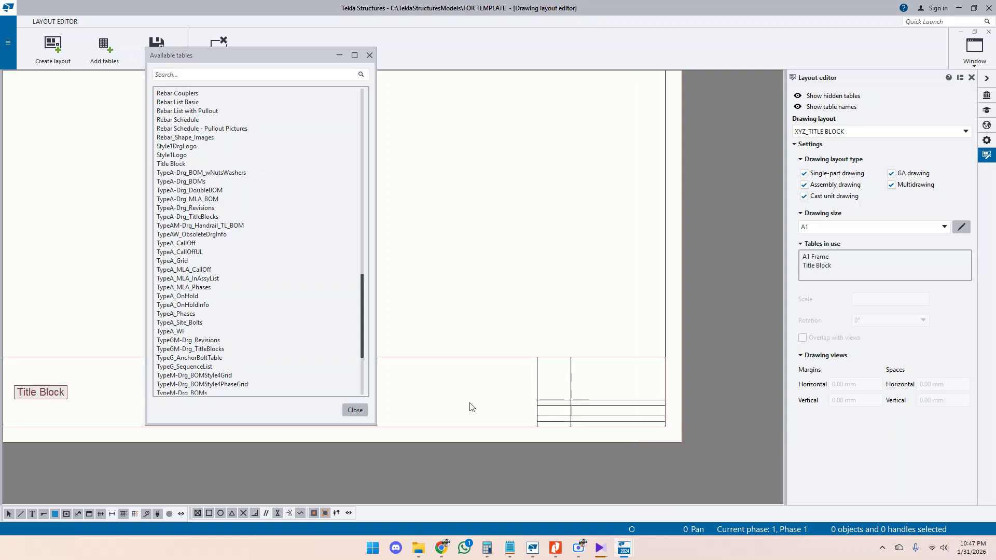
{"action": "left_click", "coordinate": [355, 410]}
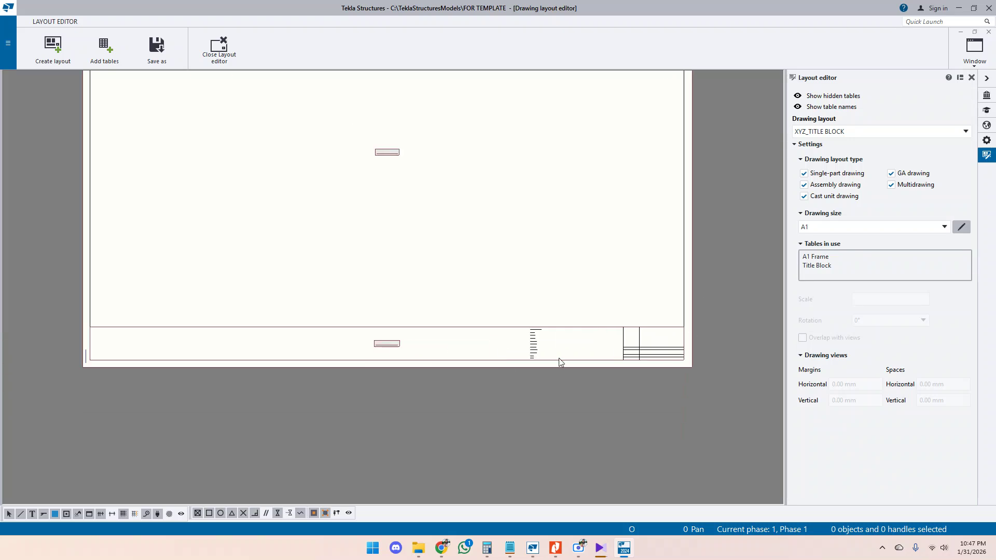
Step: Examine the placed title block's project text fields, its right-hand rows and its fit within the frame
{"action": "scroll", "coordinate": [651, 345], "scroll_direction": "up", "scroll_amount": 4}
{"action": "scroll", "coordinate": [257, 370], "scroll_direction": "up", "scroll_amount": 2}
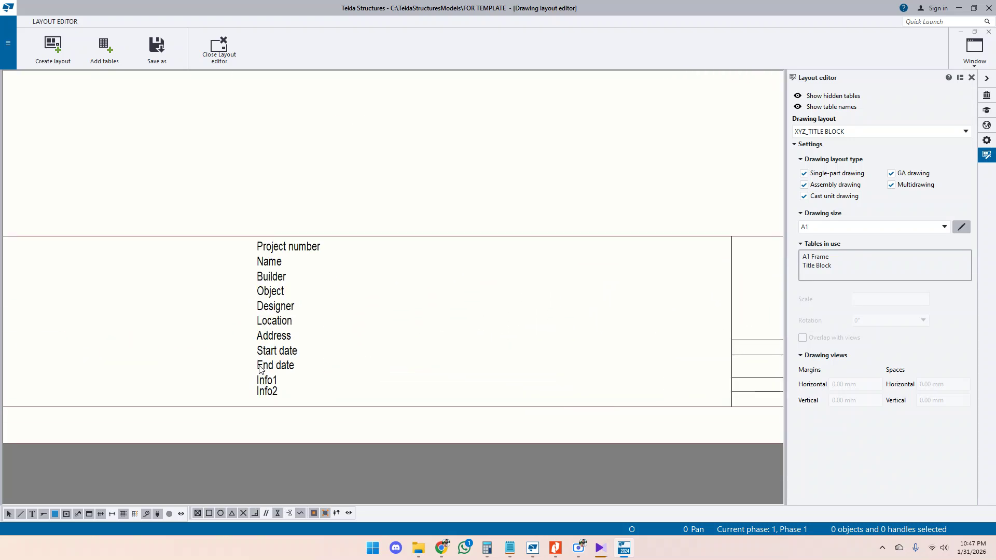
{"action": "scroll", "coordinate": [612, 318], "scroll_direction": "down", "scroll_amount": 5}
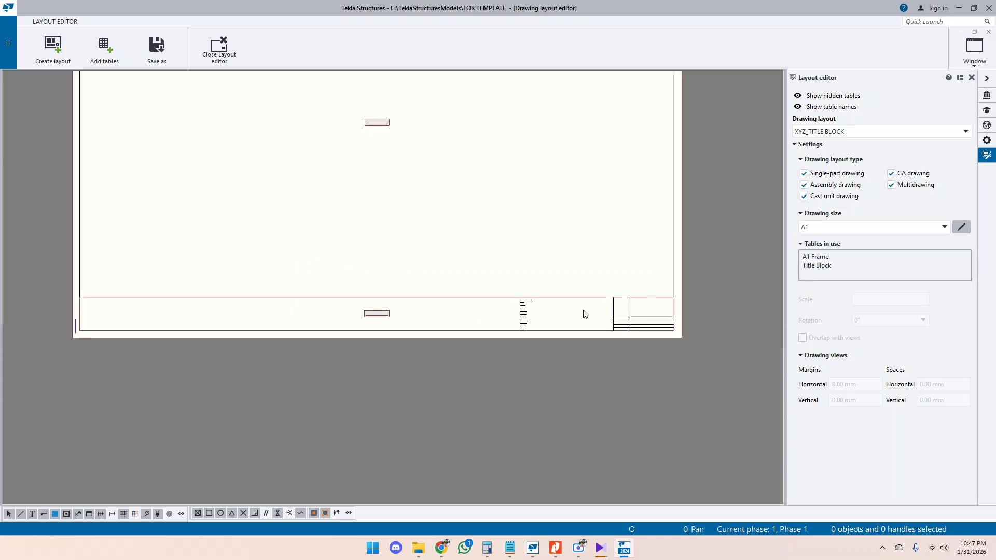
{"action": "scroll", "coordinate": [99, 306], "scroll_direction": "up", "scroll_amount": 3}
{"action": "scroll", "coordinate": [103, 293], "scroll_direction": "down", "scroll_amount": 1}
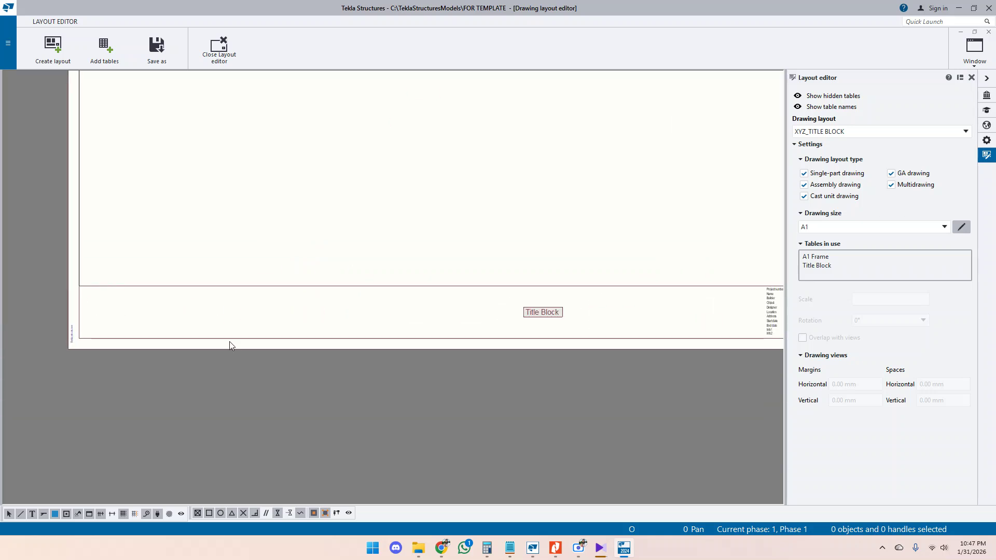
{"action": "scroll", "coordinate": [237, 303], "scroll_direction": "down", "scroll_amount": 2}
{"action": "scroll", "coordinate": [682, 330], "scroll_direction": "up", "scroll_amount": 3}
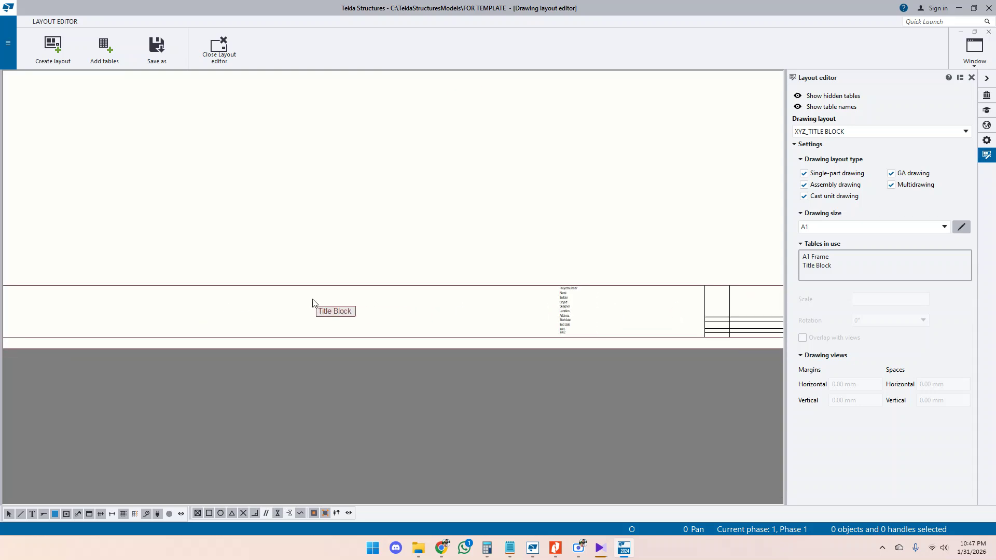
{"action": "scroll", "coordinate": [312, 300], "scroll_direction": "down", "scroll_amount": 3}
{"action": "scroll", "coordinate": [547, 313], "scroll_direction": "up", "scroll_amount": 2}
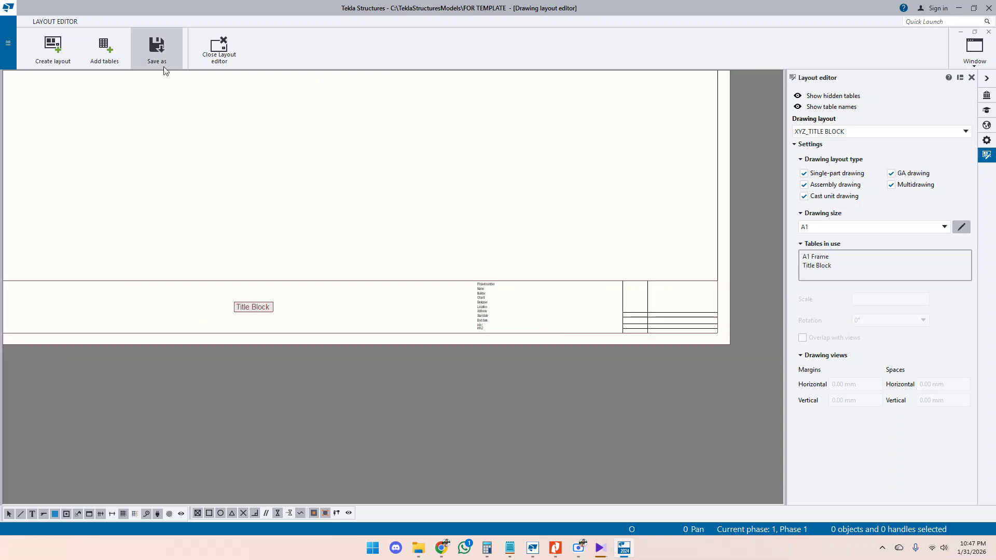
Step: Save the layout as XYZ_TITLE BLOCK with the current tables applied to the A1 size
{"action": "left_click", "coordinate": [158, 48]}
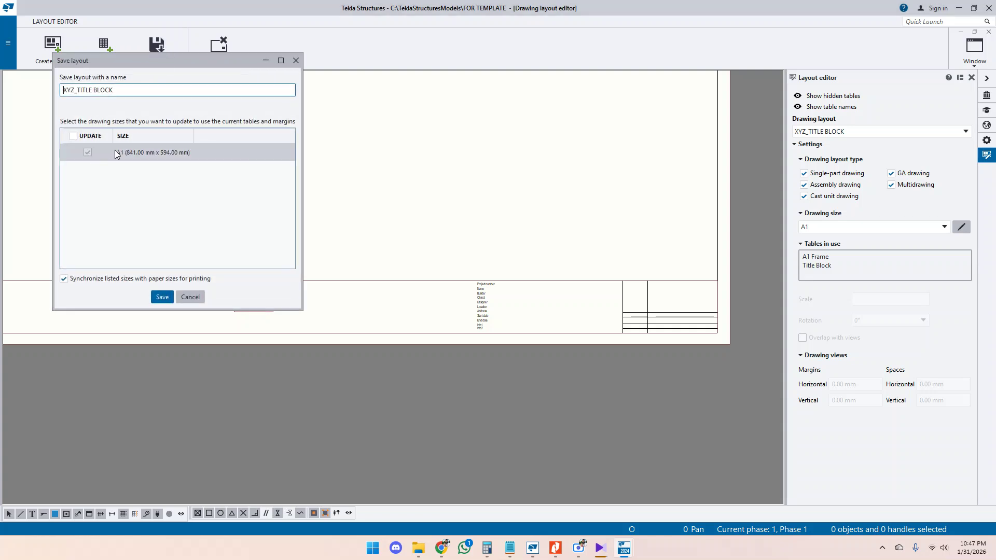
{"action": "left_click", "coordinate": [163, 297]}
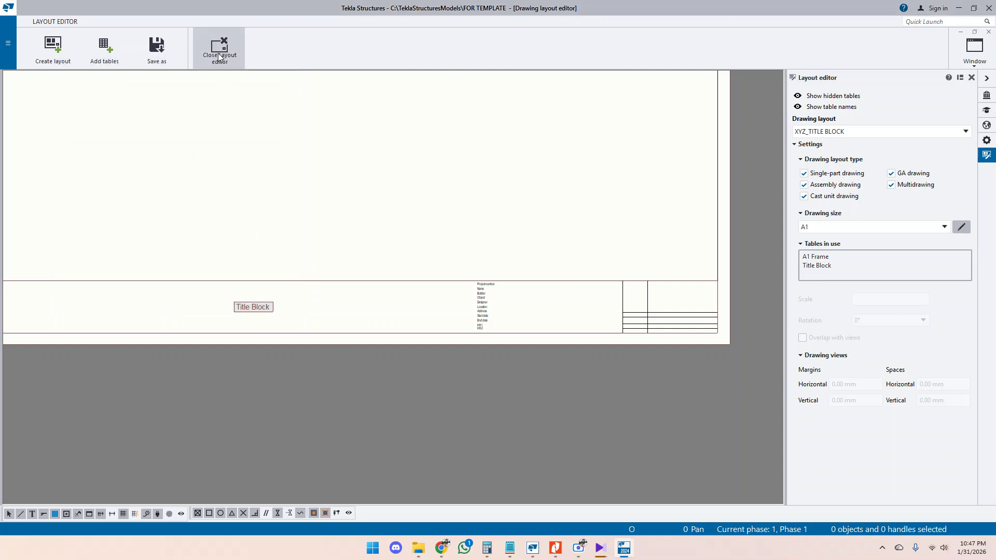
Step: Close the layout editor and open the general arrangement drawing S1 from the document manager
{"action": "left_click", "coordinate": [218, 54]}
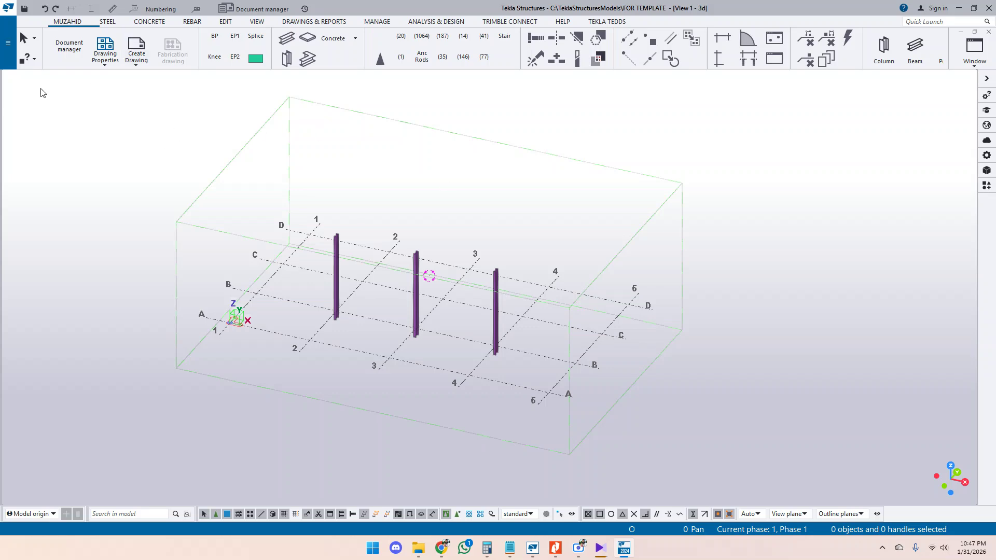
{"action": "left_click", "coordinate": [66, 49]}
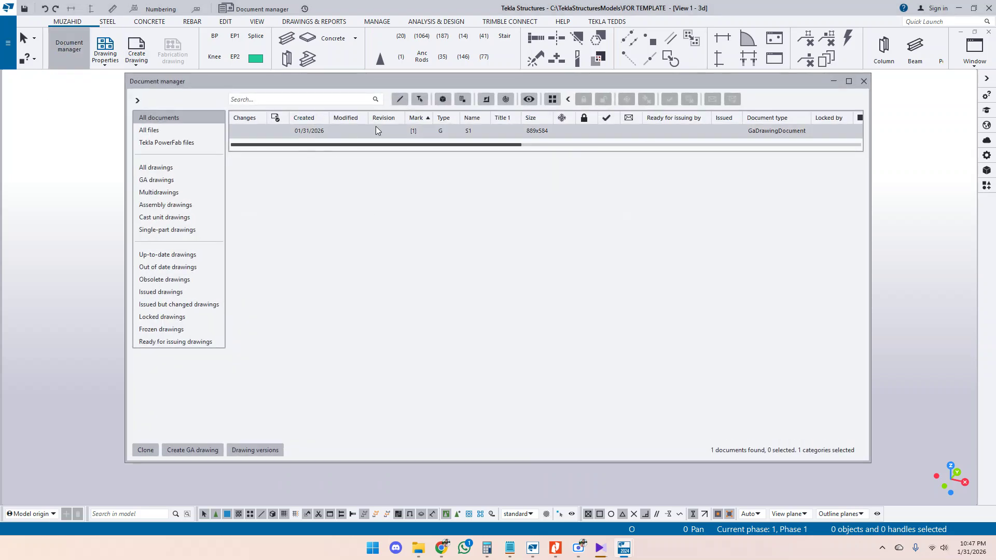
{"action": "left_click", "coordinate": [377, 131]}
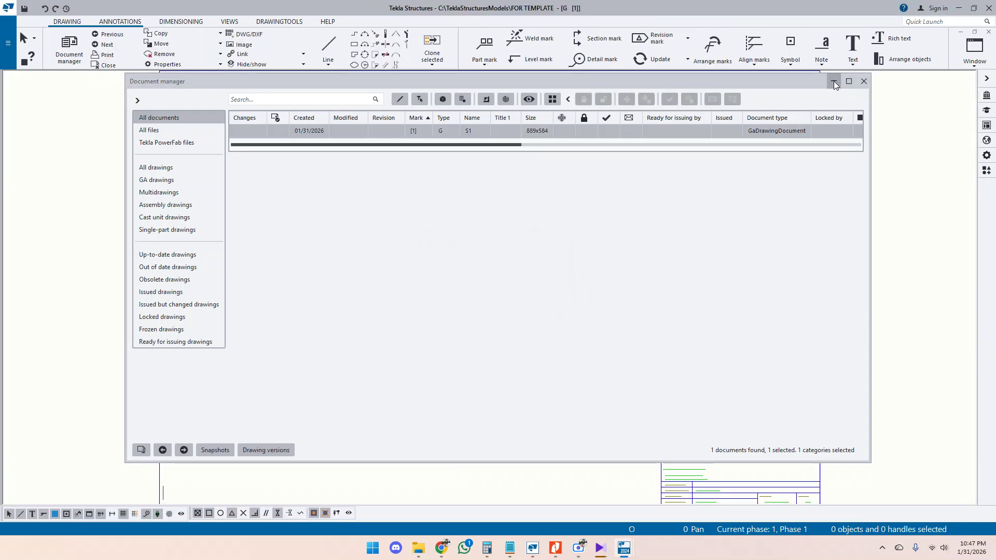
{"action": "left_click", "coordinate": [834, 82]}
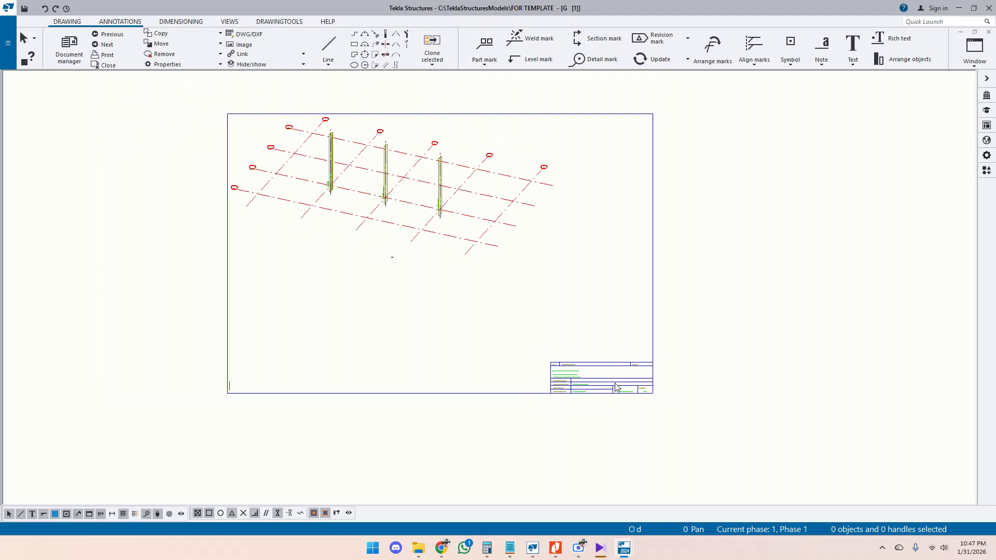
Step: Assign the XYZ_TITLE BLOCK layout with drawing size A1 (841x594) to the general arrangement drawing and apply it
{"action": "double_click", "coordinate": [397, 384]}
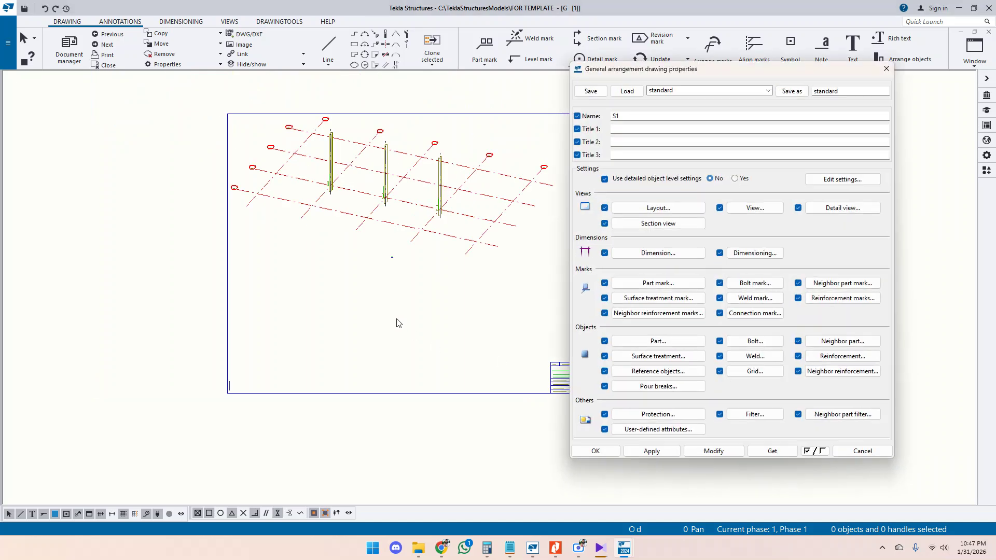
{"action": "left_click", "coordinate": [658, 209]}
{"action": "left_click", "coordinate": [220, 167]}
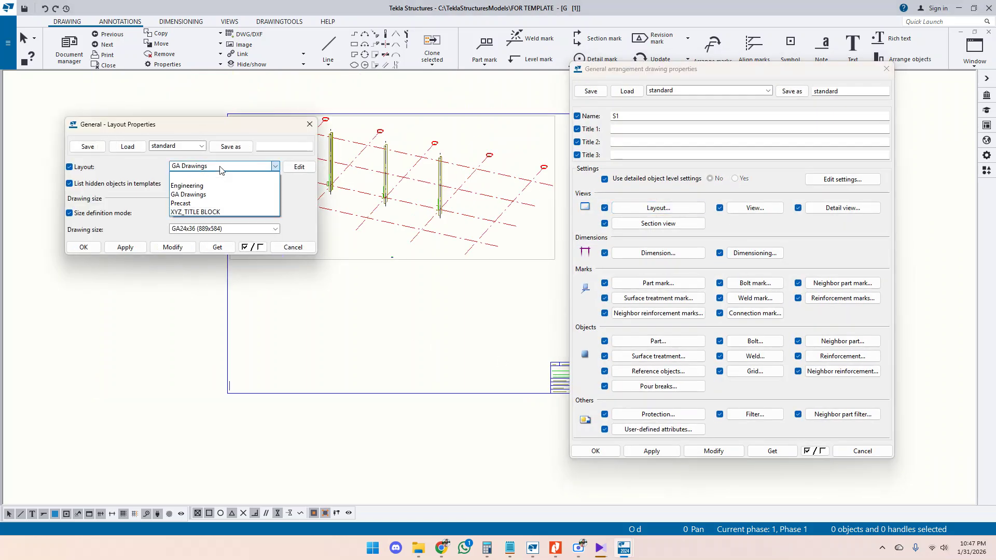
{"action": "left_click", "coordinate": [198, 212]}
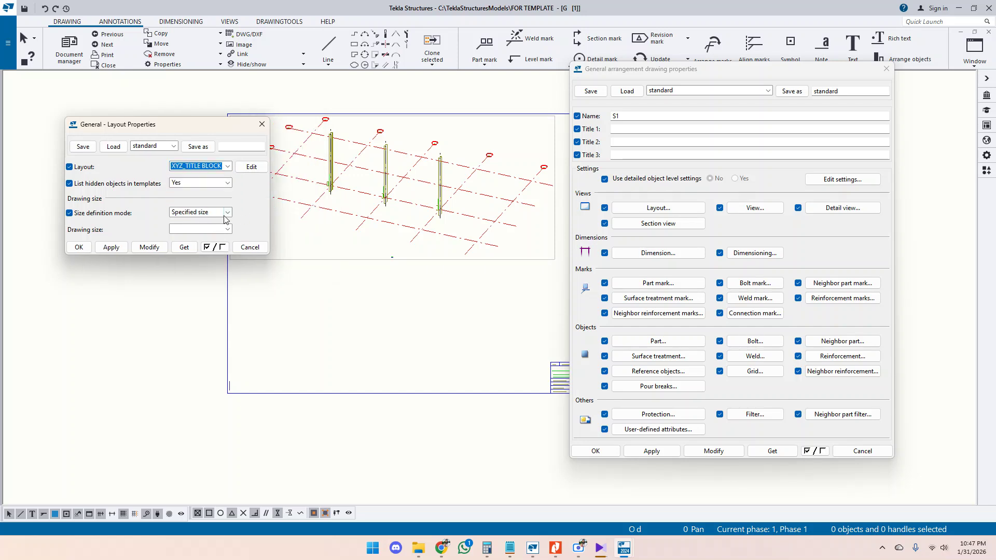
{"action": "left_click", "coordinate": [219, 231]}
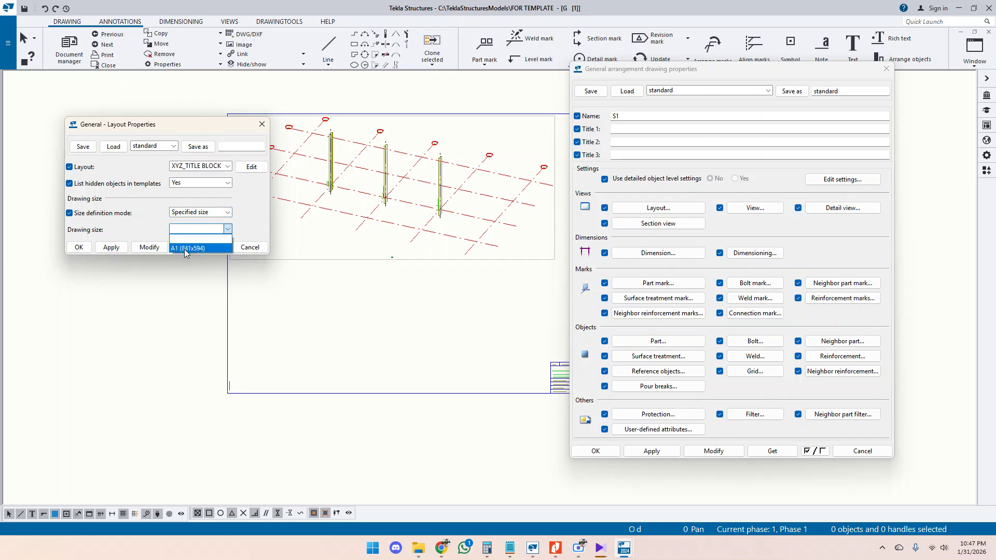
{"action": "left_click", "coordinate": [188, 248]}
{"action": "left_click", "coordinate": [150, 247]}
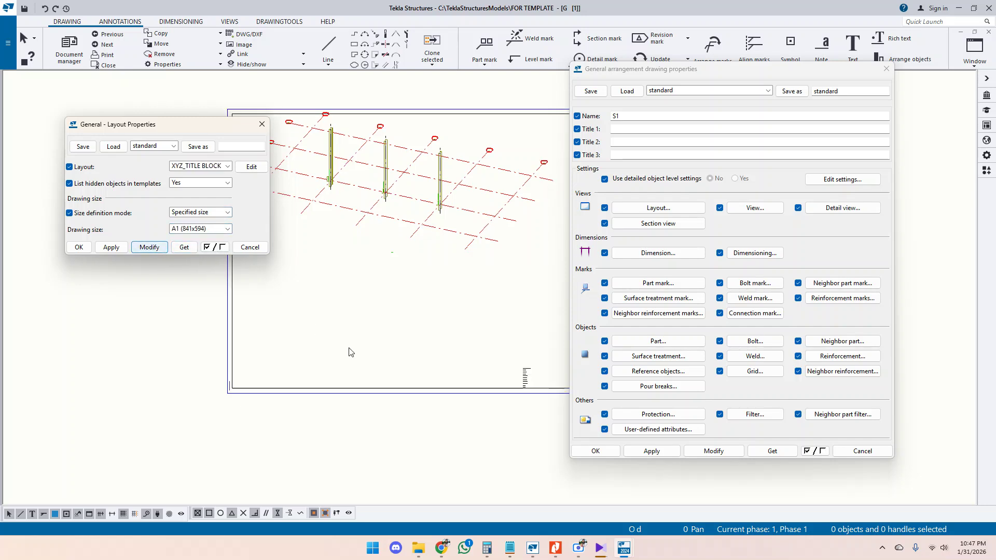
{"action": "scroll", "coordinate": [260, 380], "scroll_direction": "down", "scroll_amount": 2}
{"action": "left_click", "coordinate": [111, 250]}
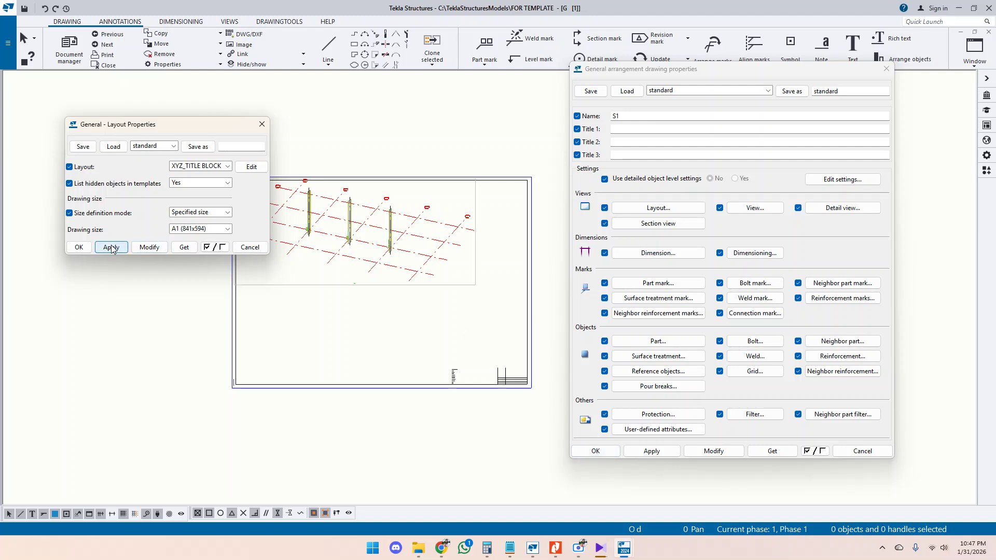
{"action": "left_click", "coordinate": [79, 247]}
{"action": "left_click", "coordinate": [596, 451]}
Step: Examine the title block on the drawing, checking its project text fields, table rows and outer border lines
{"action": "scroll", "coordinate": [276, 398], "scroll_direction": "up", "scroll_amount": 3}
{"action": "scroll", "coordinate": [770, 369], "scroll_direction": "up", "scroll_amount": 5}
{"action": "middle_click_drag", "start_coordinate": [763, 284], "coordinate": [570, 309]}
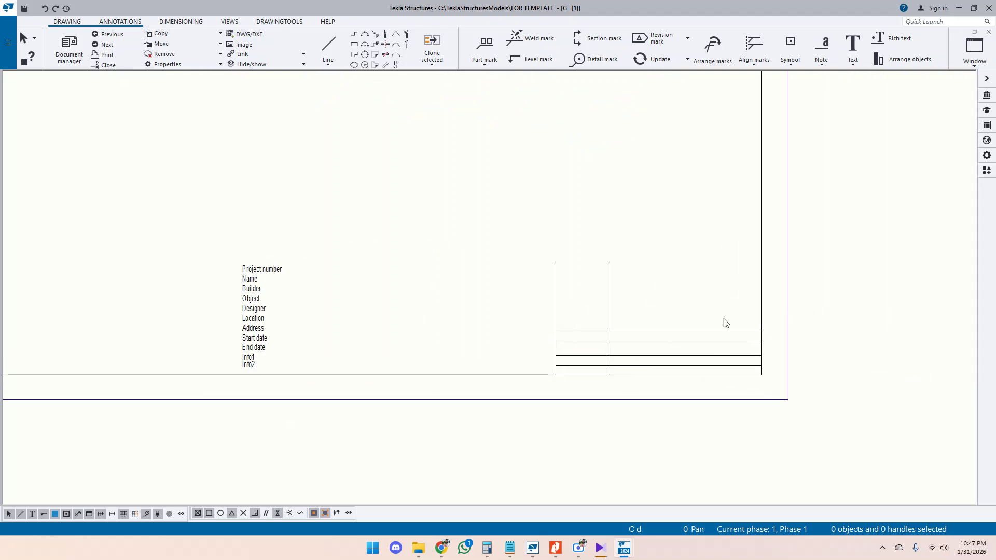
{"action": "middle_click_drag", "start_coordinate": [368, 309], "coordinate": [493, 289]}
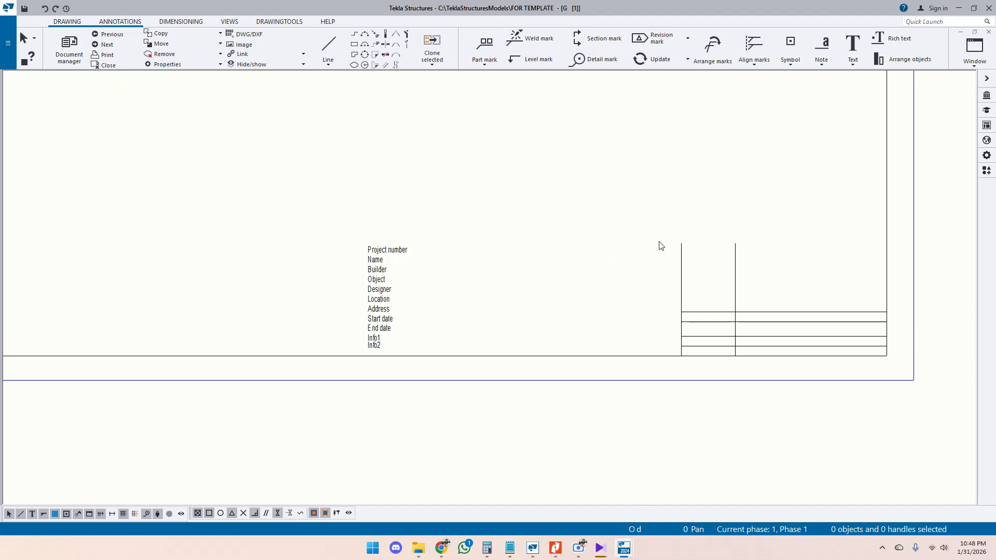
{"action": "scroll", "coordinate": [839, 280], "scroll_direction": "down", "scroll_amount": 1}
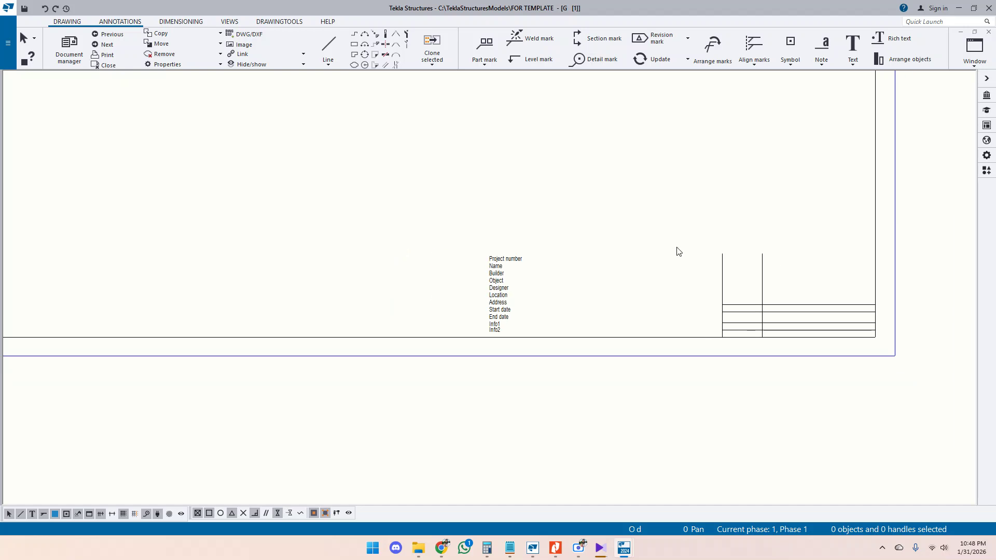
{"action": "scroll", "coordinate": [929, 279], "scroll_direction": "down", "scroll_amount": 2}
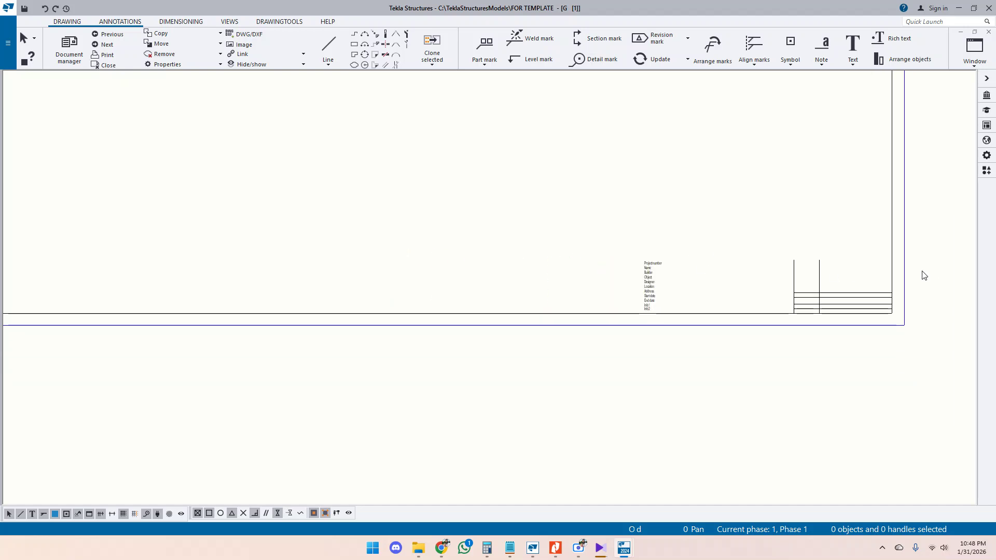
{"action": "scroll", "coordinate": [104, 287], "scroll_direction": "up", "scroll_amount": 2}
{"action": "scroll", "coordinate": [231, 291], "scroll_direction": "down", "scroll_amount": 2}
{"action": "scroll", "coordinate": [809, 281], "scroll_direction": "up", "scroll_amount": 1}
{"action": "middle_click_drag", "start_coordinate": [898, 280], "coordinate": [730, 295]}
{"action": "scroll", "coordinate": [762, 285], "scroll_direction": "up", "scroll_amount": 1}
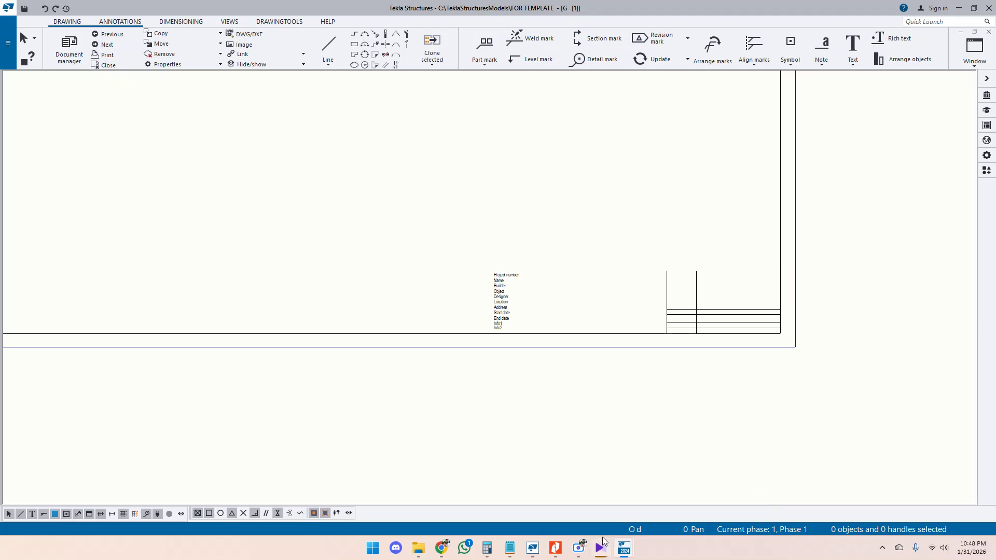
Step: Switch to Tekla Template Editor and draw an 820 x 46 mm rectangle along the boundary of the Title Block's DRAWING row
{"action": "mouse_move", "coordinate": [538, 551]}
{"action": "left_click", "coordinate": [587, 514]}
{"action": "scroll", "coordinate": [767, 306], "scroll_direction": "down", "scroll_amount": 2}
{"action": "scroll", "coordinate": [331, 332], "scroll_direction": "up", "scroll_amount": 5}
{"action": "scroll", "coordinate": [480, 187], "scroll_direction": "up", "scroll_amount": 2}
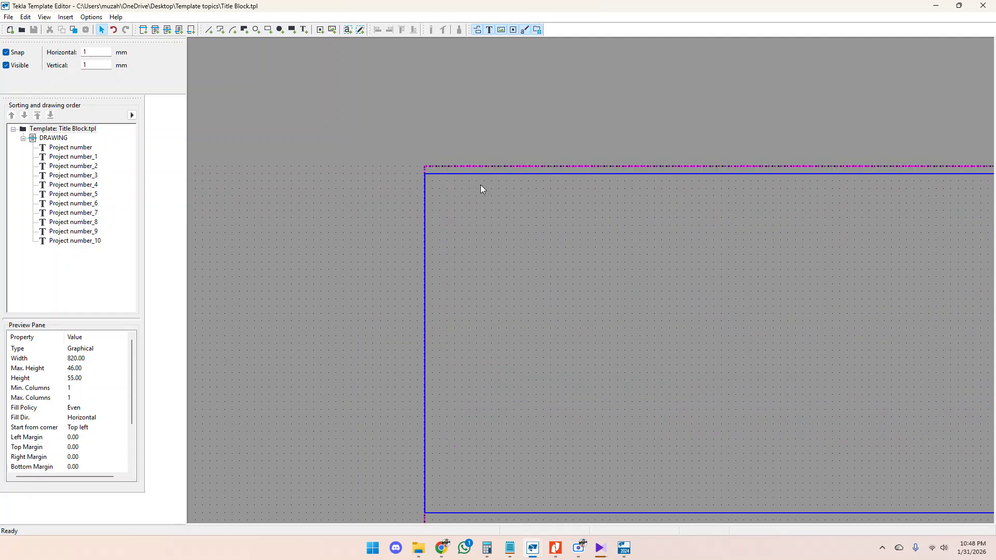
{"action": "left_click", "coordinate": [271, 31]}
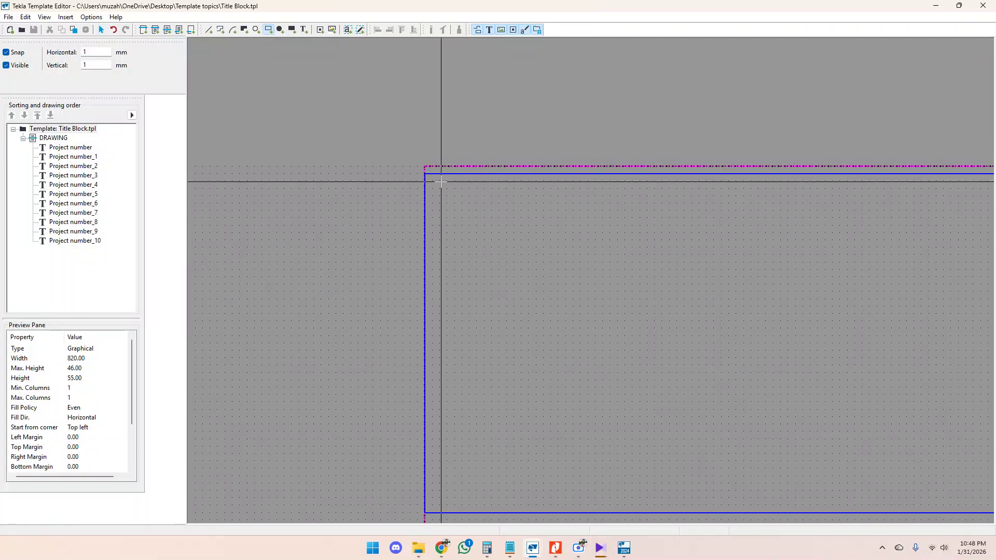
{"action": "scroll", "coordinate": [457, 190], "scroll_direction": "up", "scroll_amount": 3}
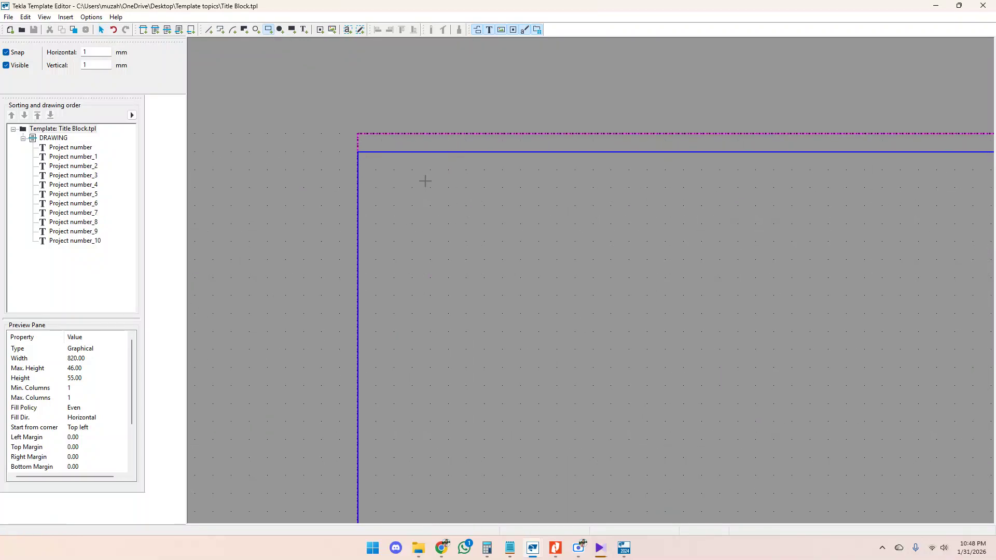
{"action": "left_click", "coordinate": [359, 152]}
{"action": "scroll", "coordinate": [308, 162], "scroll_direction": "down", "scroll_amount": 5}
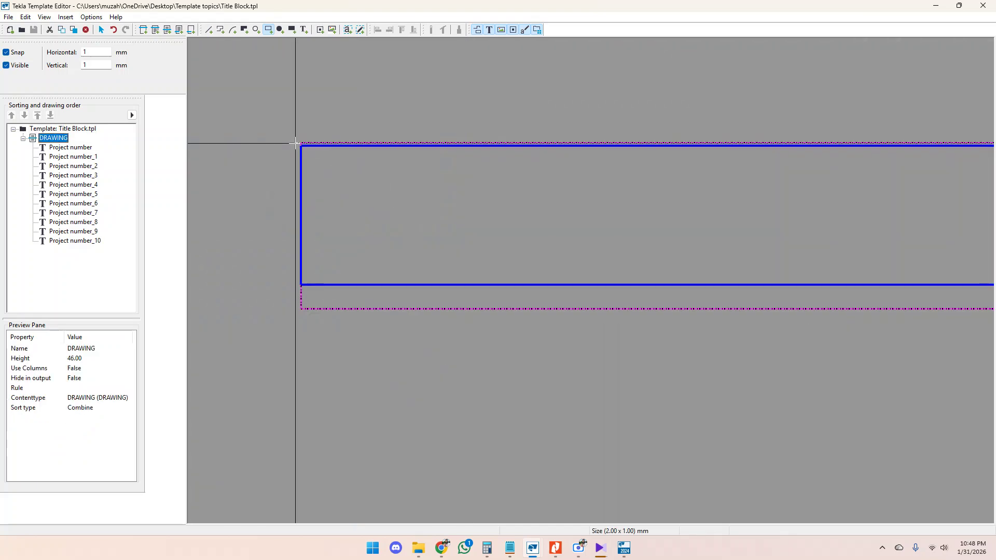
{"action": "scroll", "coordinate": [670, 218], "scroll_direction": "up", "scroll_amount": 5}
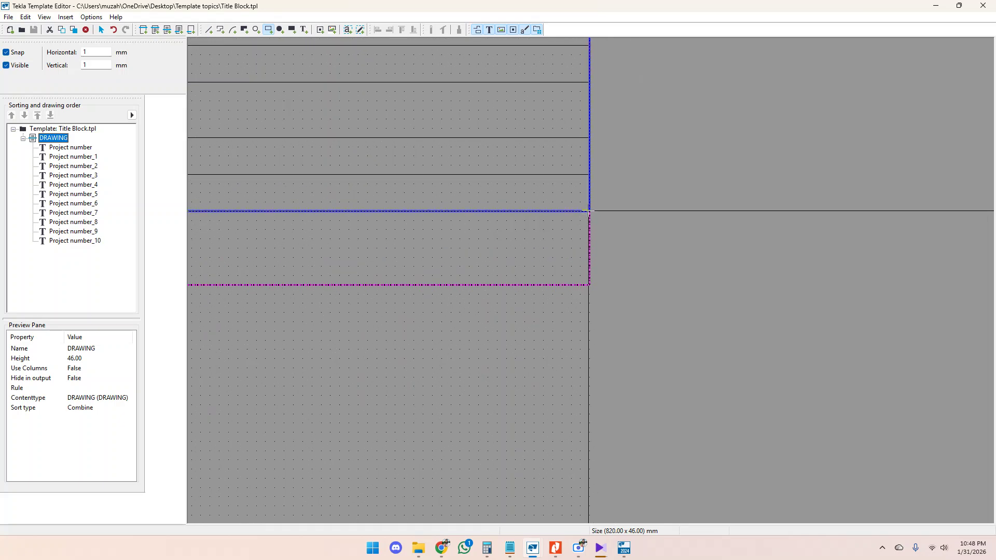
{"action": "left_click", "coordinate": [590, 211]}
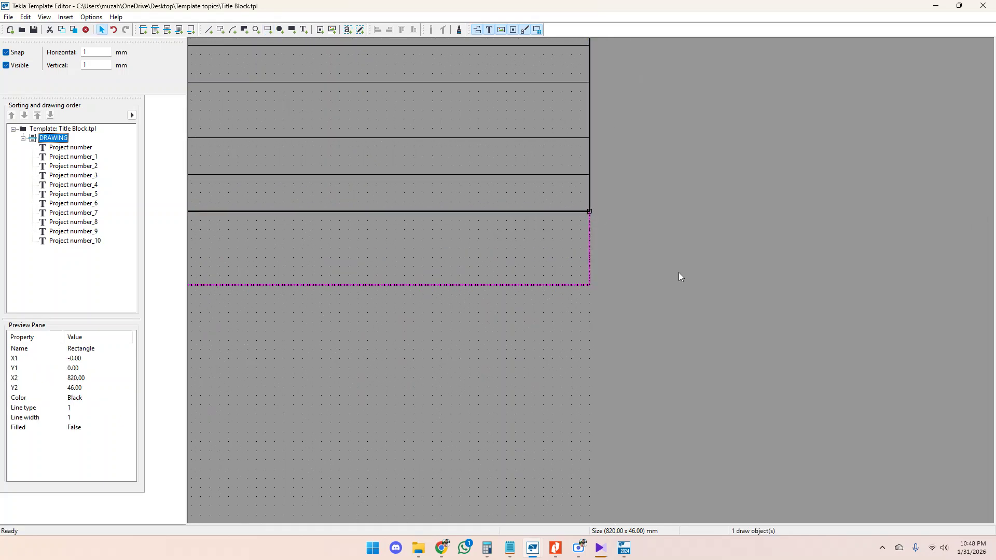
Step: Save the Title Block template with its new border rectangle
{"action": "scroll", "coordinate": [797, 332], "scroll_direction": "down", "scroll_amount": 6}
{"action": "scroll", "coordinate": [447, 332], "scroll_direction": "up", "scroll_amount": 2}
{"action": "left_click", "coordinate": [34, 30]}
Step: Return to the general arrangement drawing in Tekla Structures and try to refresh it to show the edited title block
{"action": "mouse_move", "coordinate": [625, 546]}
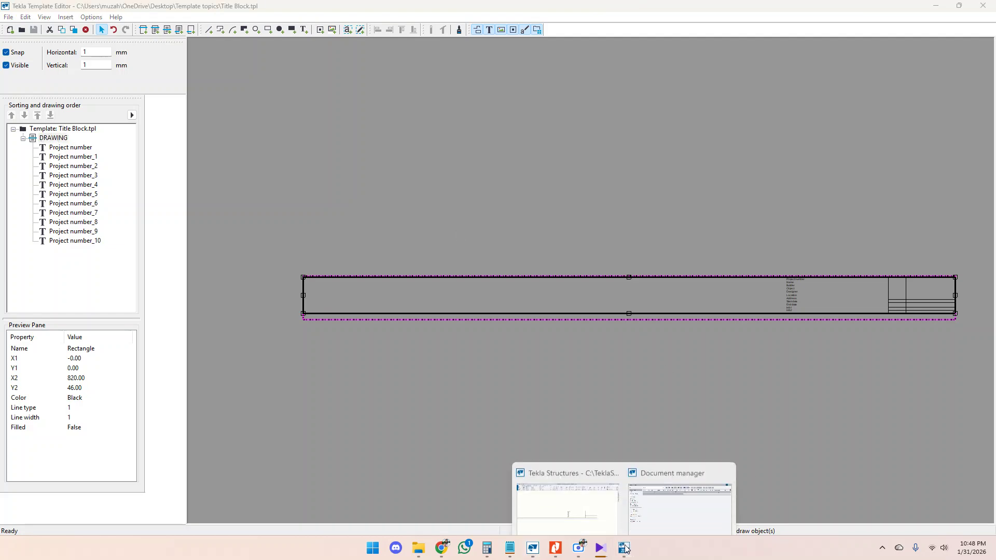
{"action": "mouse_move", "coordinate": [697, 492]}
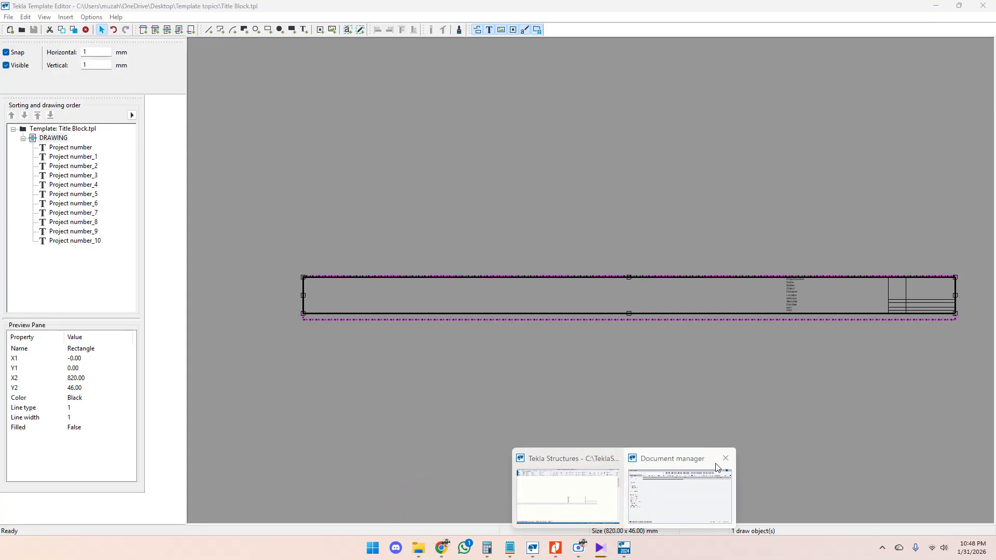
{"action": "left_click", "coordinate": [726, 458]}
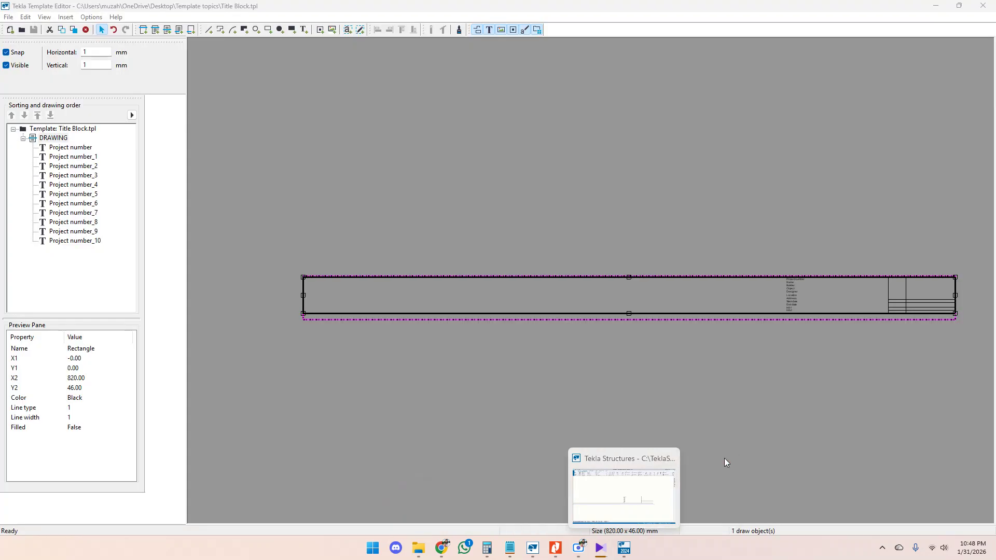
{"action": "left_click", "coordinate": [656, 493]}
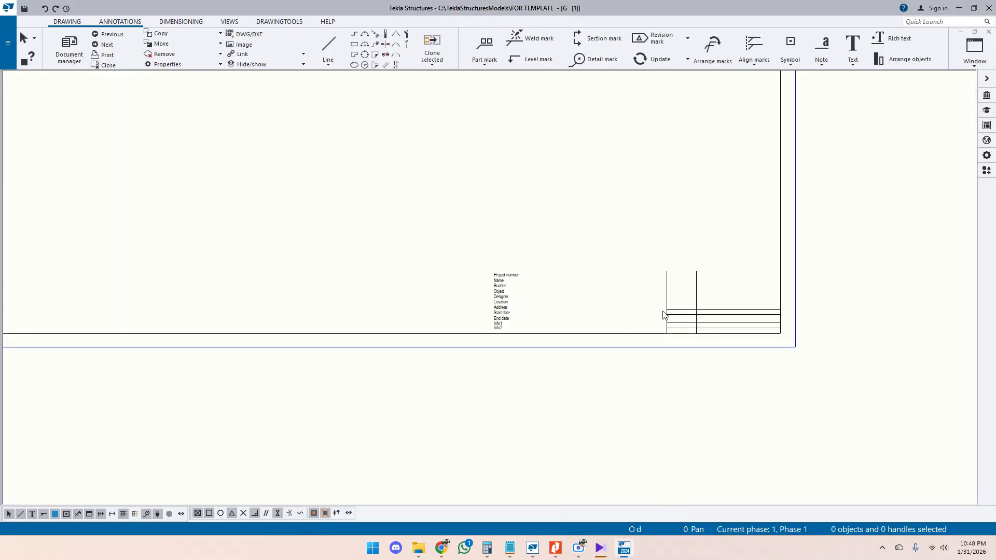
{"action": "left_click", "coordinate": [496, 291]}
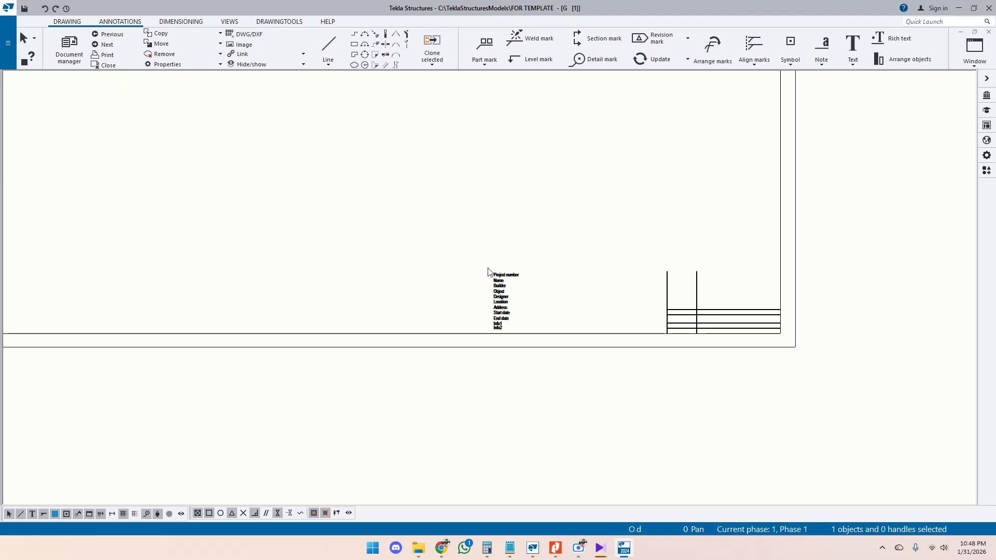
{"action": "right_click", "coordinate": [493, 180]}
{"action": "left_click", "coordinate": [528, 226]}
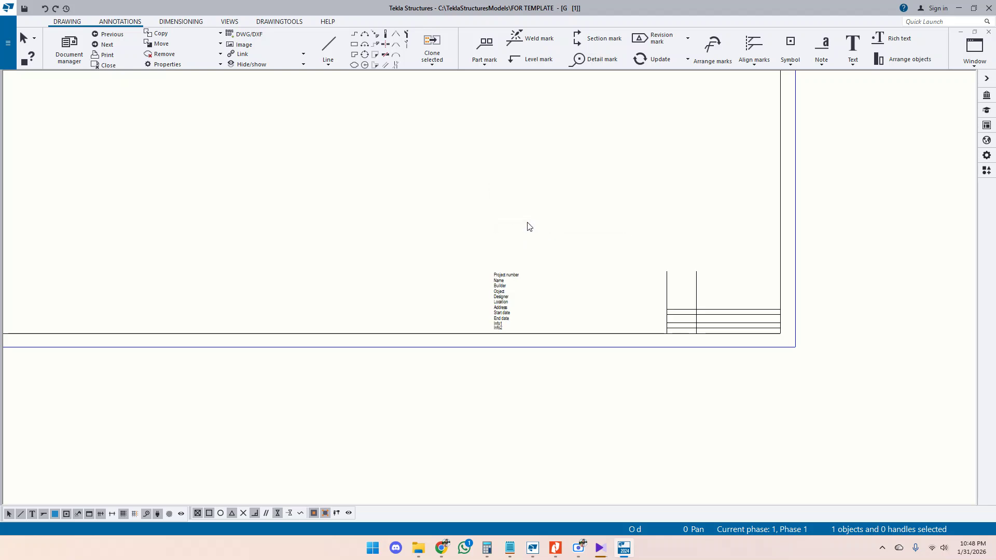
{"action": "scroll", "coordinate": [505, 284], "scroll_direction": "up", "scroll_amount": 3}
{"action": "right_click", "coordinate": [500, 210]}
{"action": "left_click", "coordinate": [543, 263]}
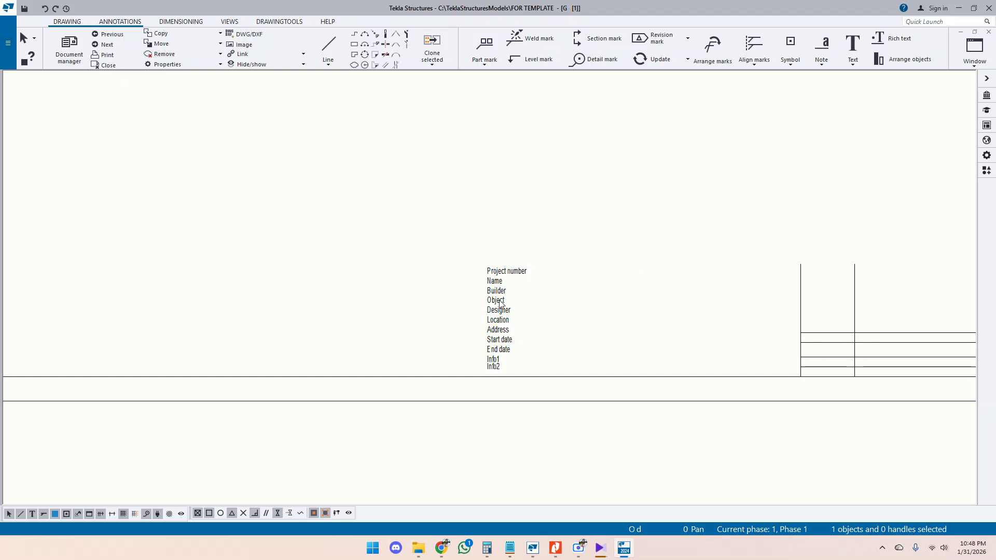
{"action": "scroll", "coordinate": [613, 306], "scroll_direction": "down", "scroll_amount": 4}
{"action": "scroll", "coordinate": [661, 322], "scroll_direction": "up", "scroll_amount": 2}
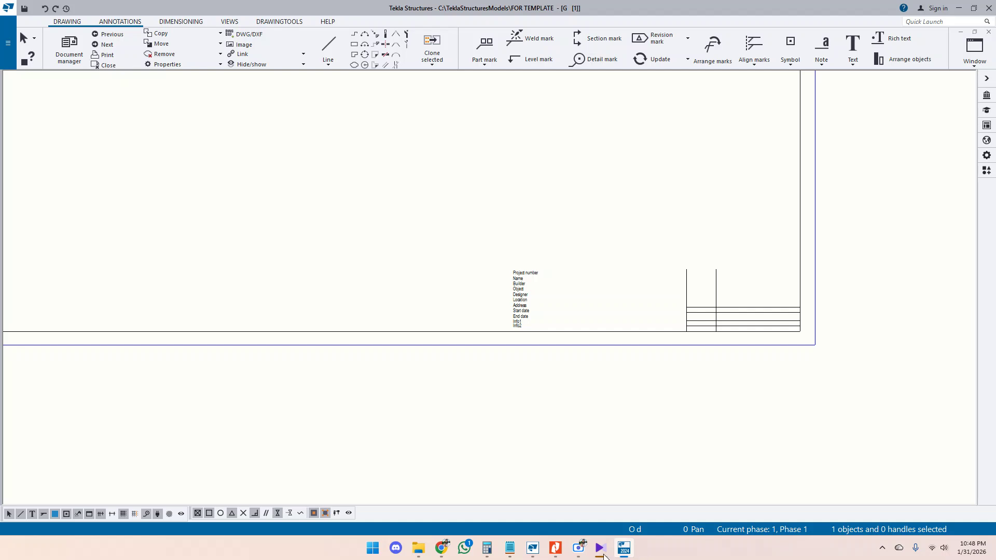
Step: Switch to Tekla Template Editor and open Title Block.tpl from the model folder C:\TeklaStructuresModels\FOR TEMPLATE
{"action": "mouse_move", "coordinate": [530, 551]}
{"action": "left_click", "coordinate": [611, 470]}
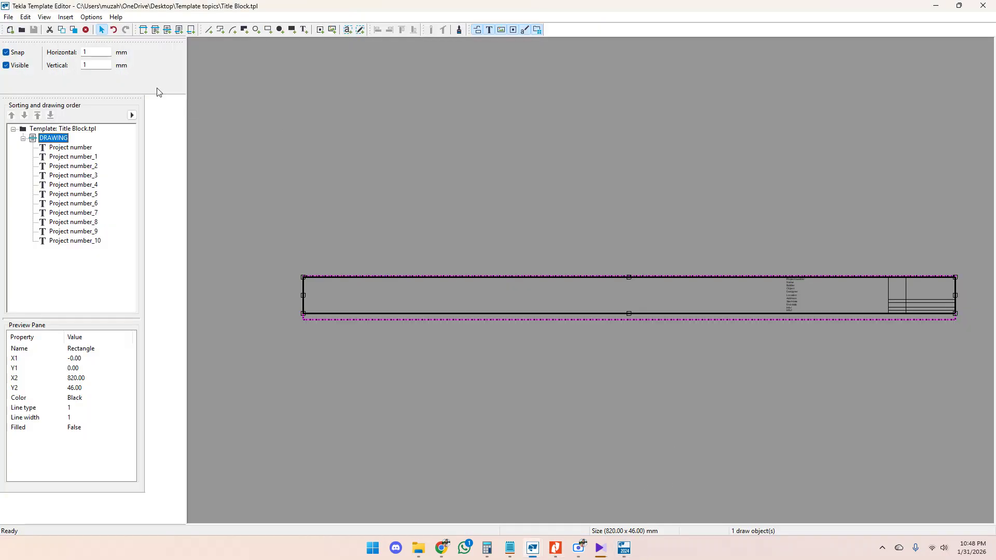
{"action": "left_click", "coordinate": [439, 229]}
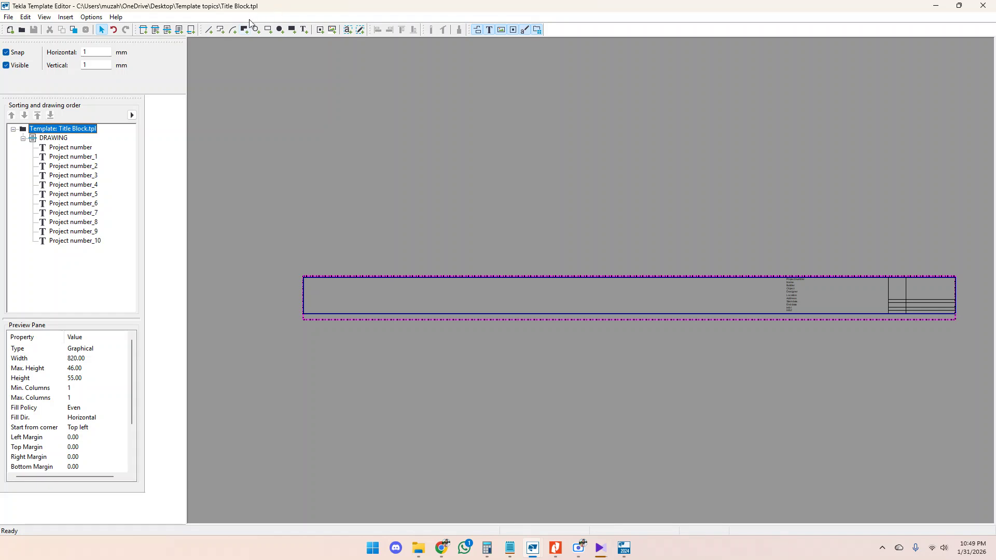
{"action": "left_click", "coordinate": [23, 31]}
{"action": "left_click", "coordinate": [502, 94]}
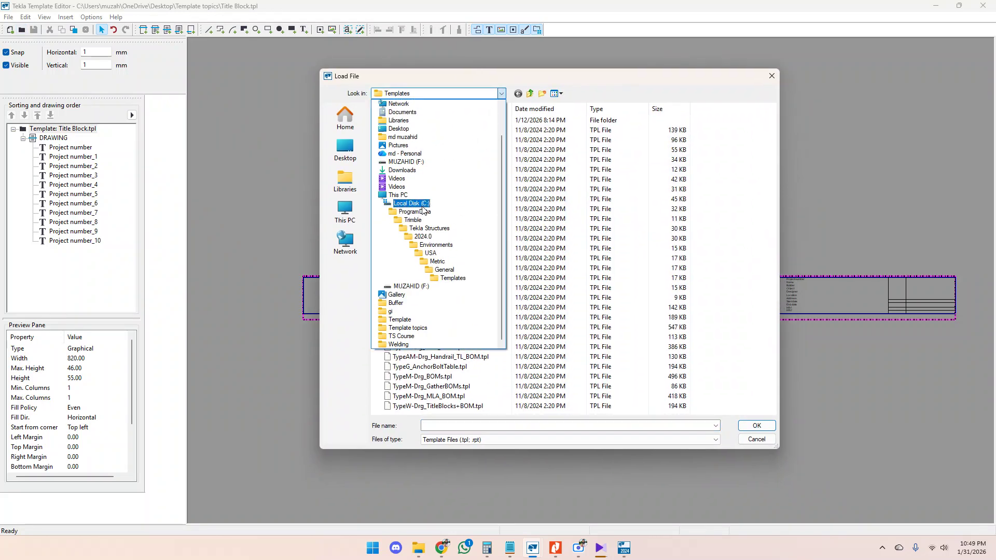
{"action": "left_click", "coordinate": [421, 208]}
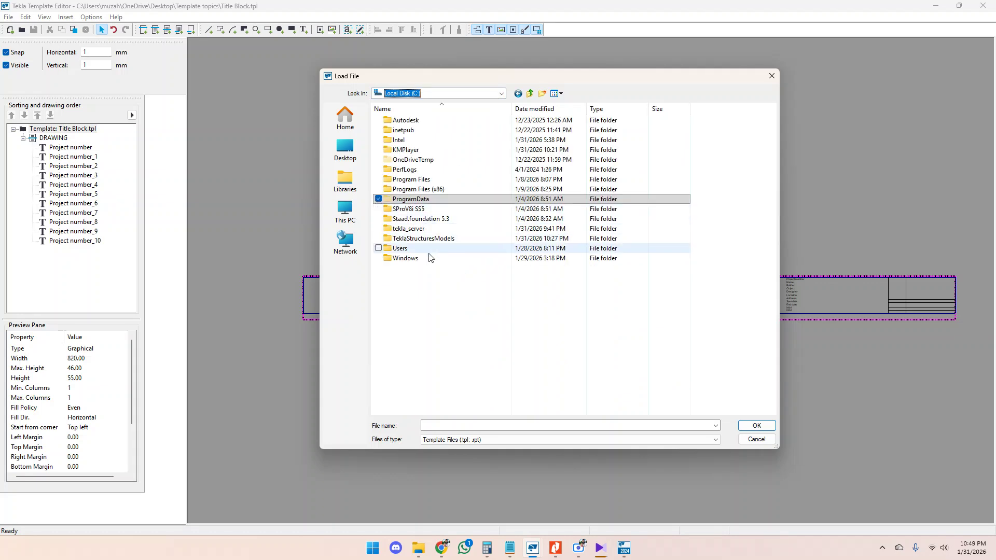
{"action": "double_click", "coordinate": [420, 241]}
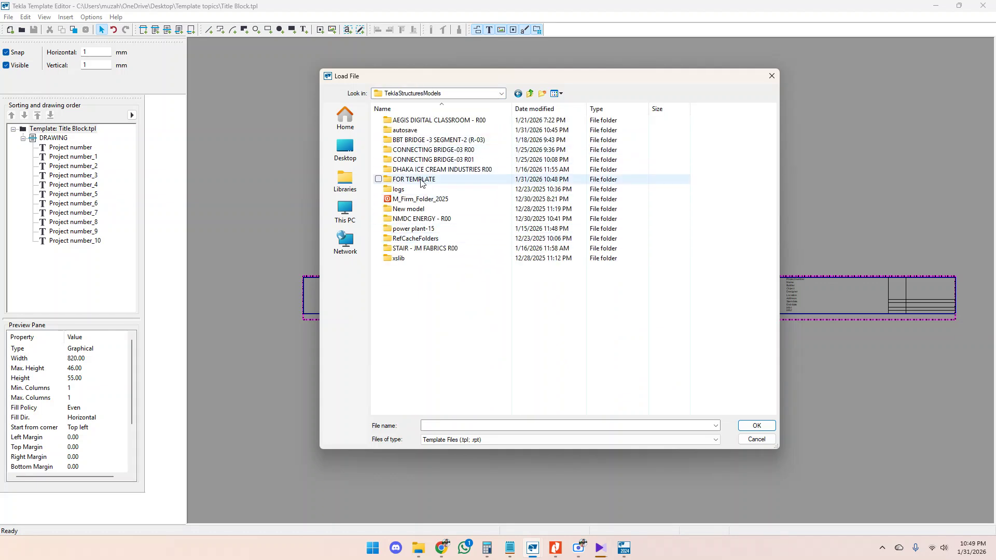
{"action": "double_click", "coordinate": [418, 181]}
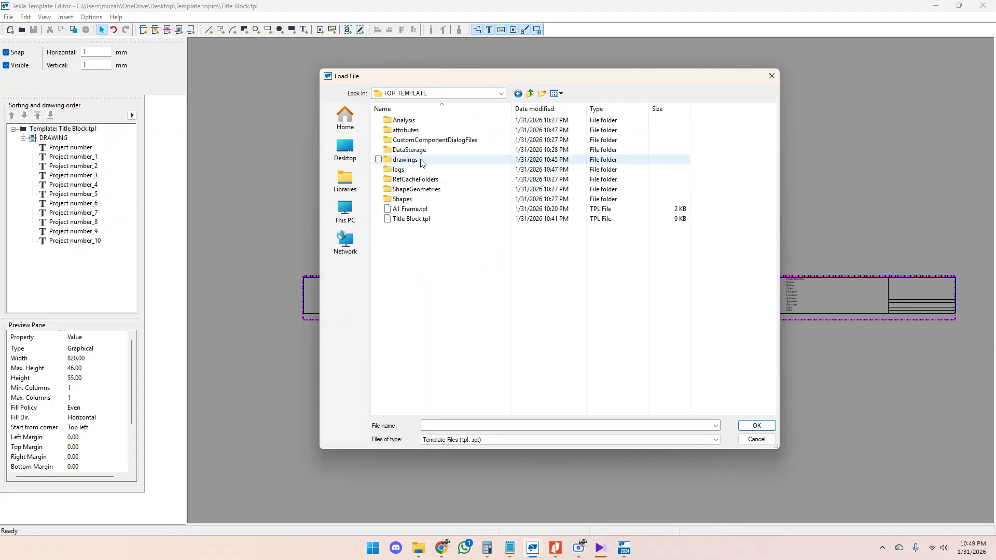
{"action": "left_click", "coordinate": [400, 220]}
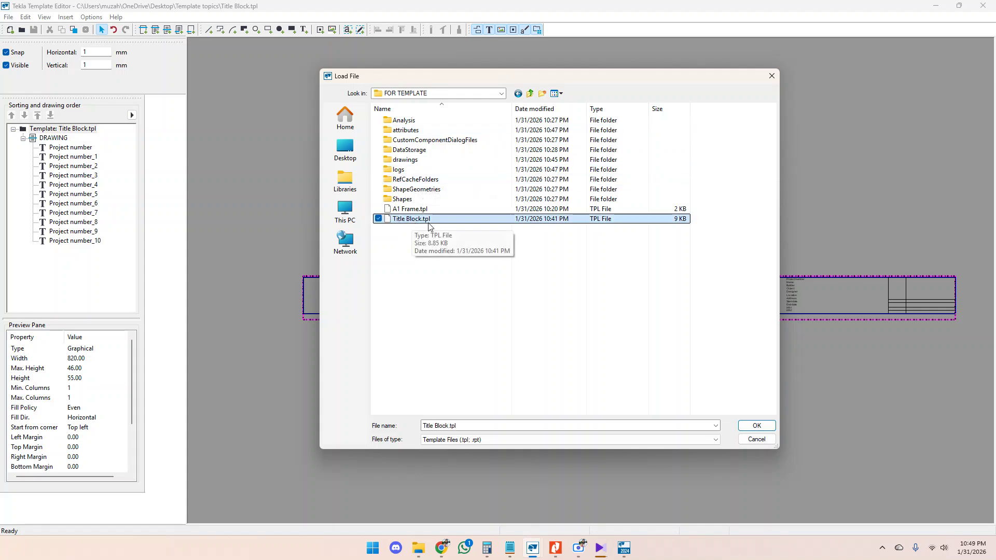
{"action": "left_click", "coordinate": [757, 427]}
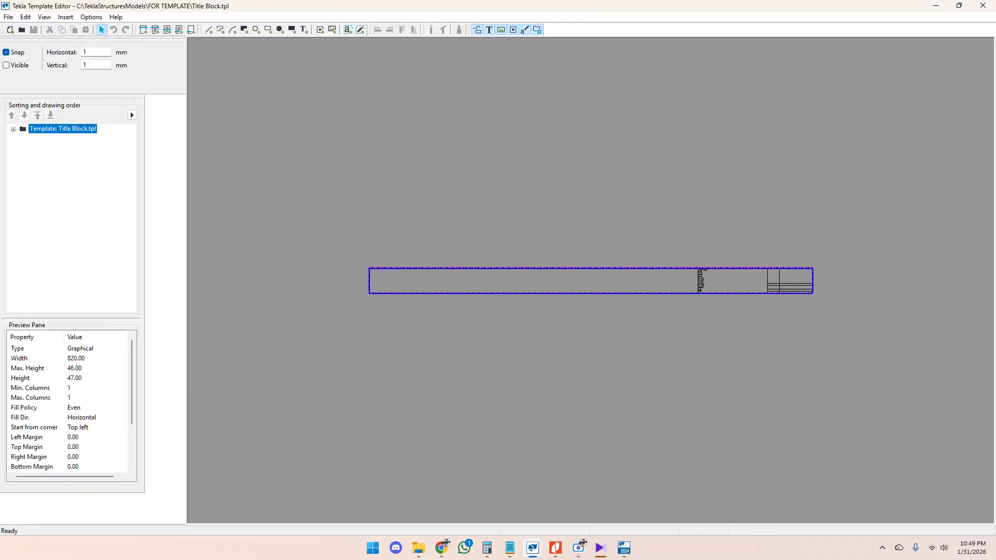
Step: Show the snap grid and draw an 820 x 46 mm rectangle along the title block's outer border
{"action": "scroll", "coordinate": [701, 296], "scroll_direction": "up", "scroll_amount": 3}
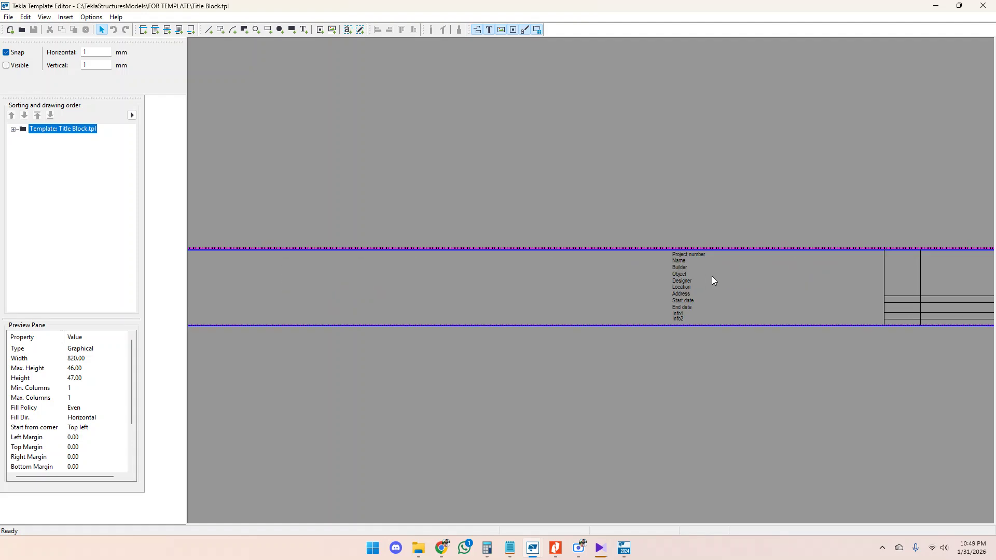
{"action": "scroll", "coordinate": [764, 279], "scroll_direction": "down", "scroll_amount": 1}
{"action": "left_click", "coordinate": [269, 30]}
{"action": "scroll", "coordinate": [687, 247], "scroll_direction": "down", "scroll_amount": 2}
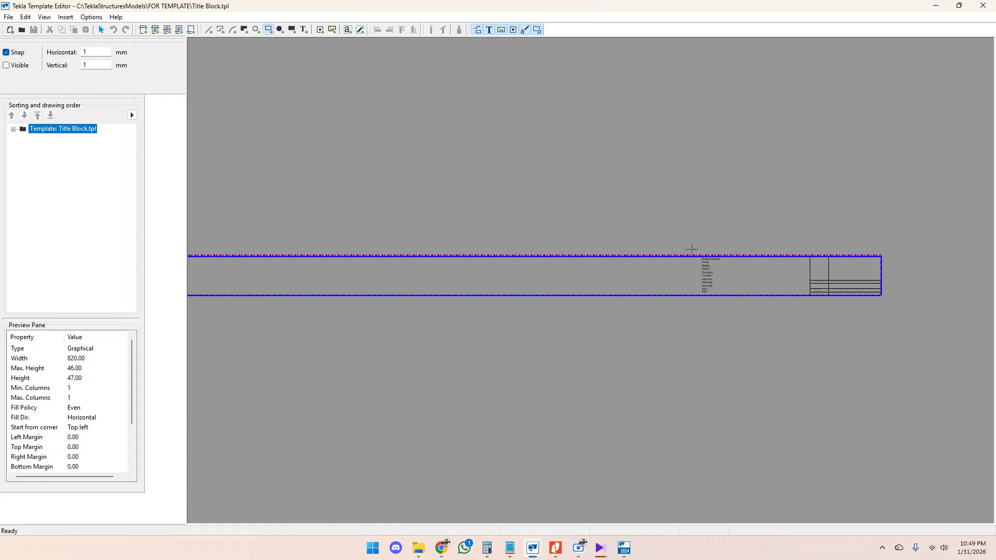
{"action": "scroll", "coordinate": [405, 247], "scroll_direction": "up", "scroll_amount": 5}
{"action": "scroll", "coordinate": [404, 247], "scroll_direction": "up", "scroll_amount": 3}
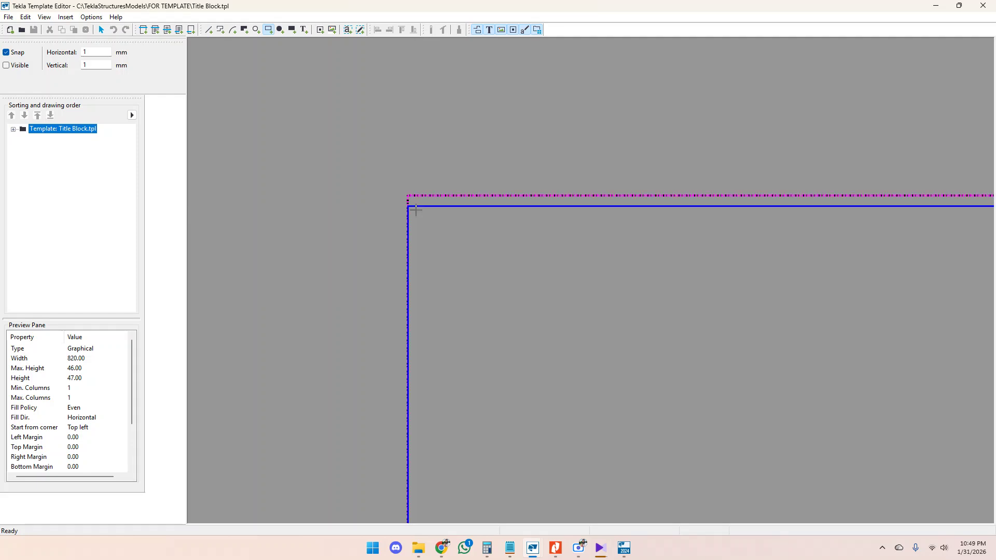
{"action": "left_click", "coordinate": [7, 65]}
{"action": "left_click", "coordinate": [593, 305]}
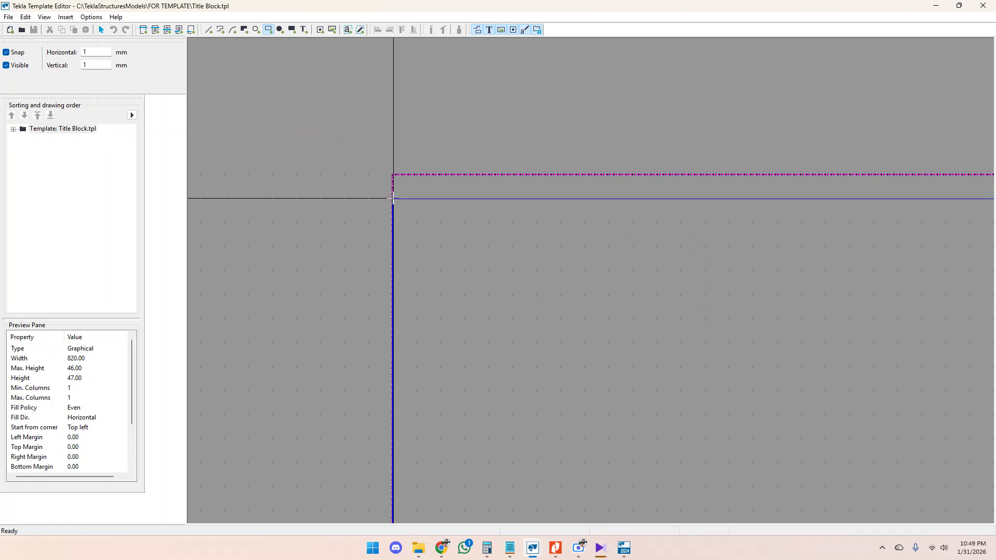
{"action": "left_click", "coordinate": [395, 201]}
{"action": "scroll", "coordinate": [278, 130], "scroll_direction": "down", "scroll_amount": 4}
{"action": "middle_click_drag", "start_coordinate": [902, 260], "coordinate": [416, 292]}
{"action": "scroll", "coordinate": [910, 253], "scroll_direction": "up", "scroll_amount": 5}
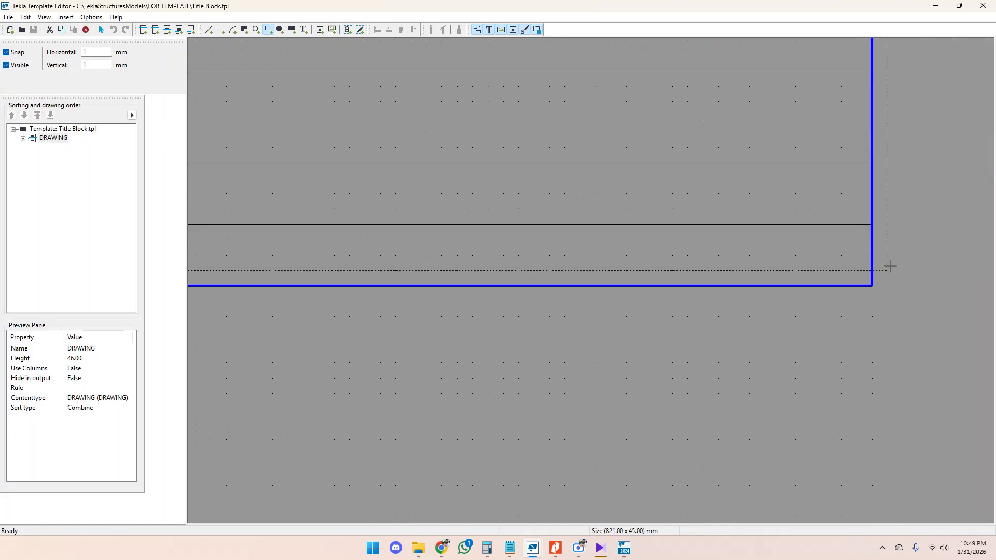
{"action": "left_click", "coordinate": [873, 284]}
{"action": "scroll", "coordinate": [861, 336], "scroll_direction": "down", "scroll_amount": 3}
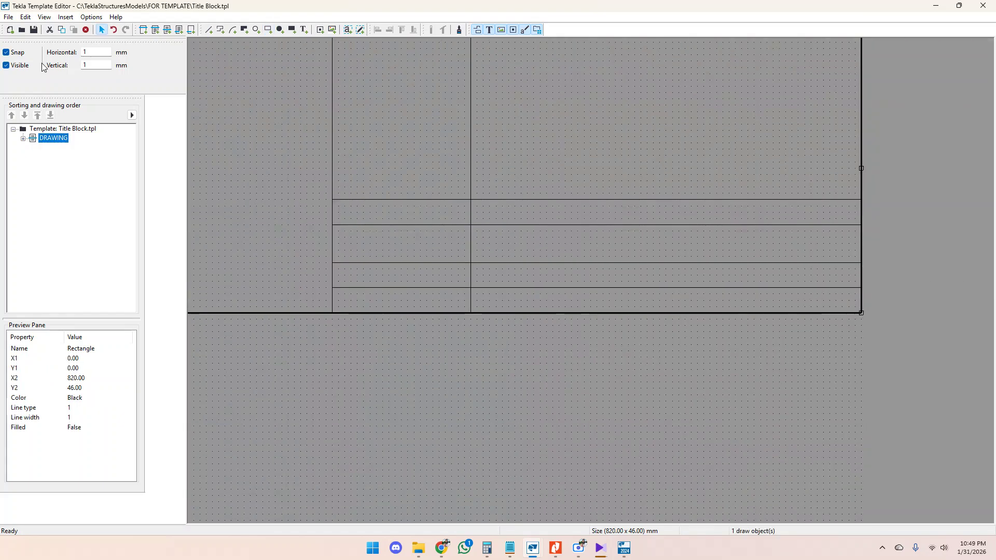
Step: Save the title block template, switch to Tekla Structures and refresh the template in the open drawing
{"action": "left_click", "coordinate": [34, 30]}
{"action": "left_click", "coordinate": [624, 548]}
{"action": "right_click", "coordinate": [518, 283]}
{"action": "left_click", "coordinate": [565, 335]}
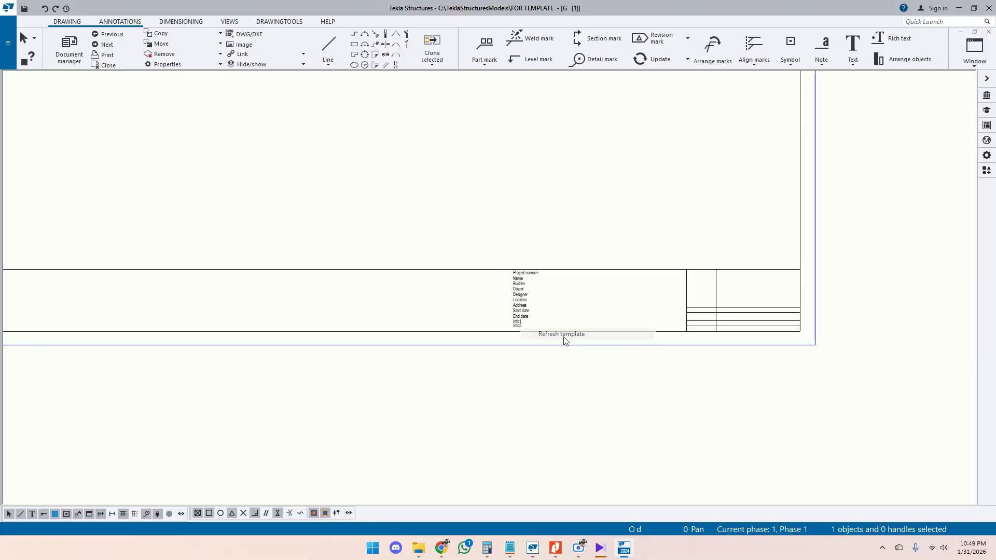
Step: Examine the refreshed title block's border, text labels and table cells along the drawing's lower edge
{"action": "scroll", "coordinate": [698, 249], "scroll_direction": "down", "scroll_amount": 2}
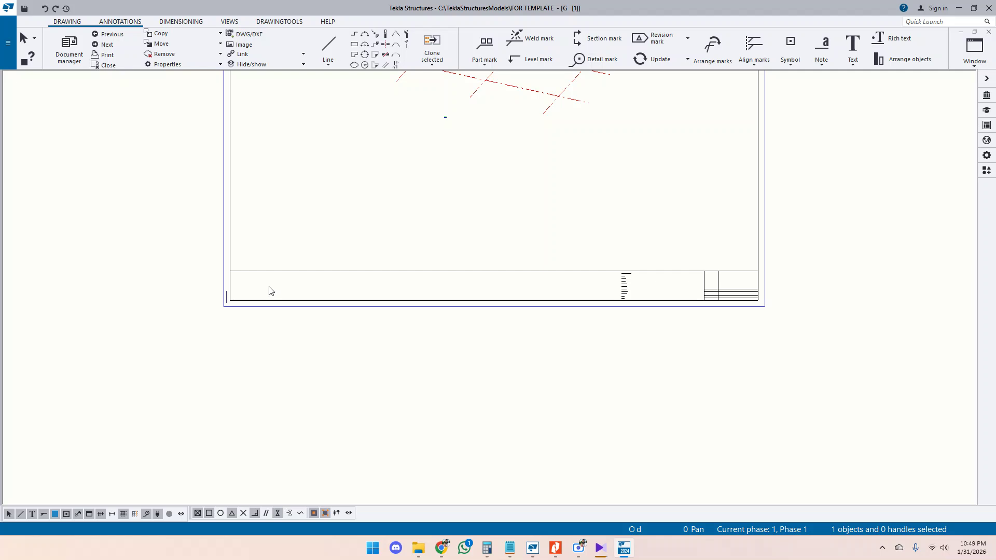
{"action": "scroll", "coordinate": [737, 283], "scroll_direction": "up", "scroll_amount": 2}
{"action": "scroll", "coordinate": [563, 306], "scroll_direction": "up", "scroll_amount": 4}
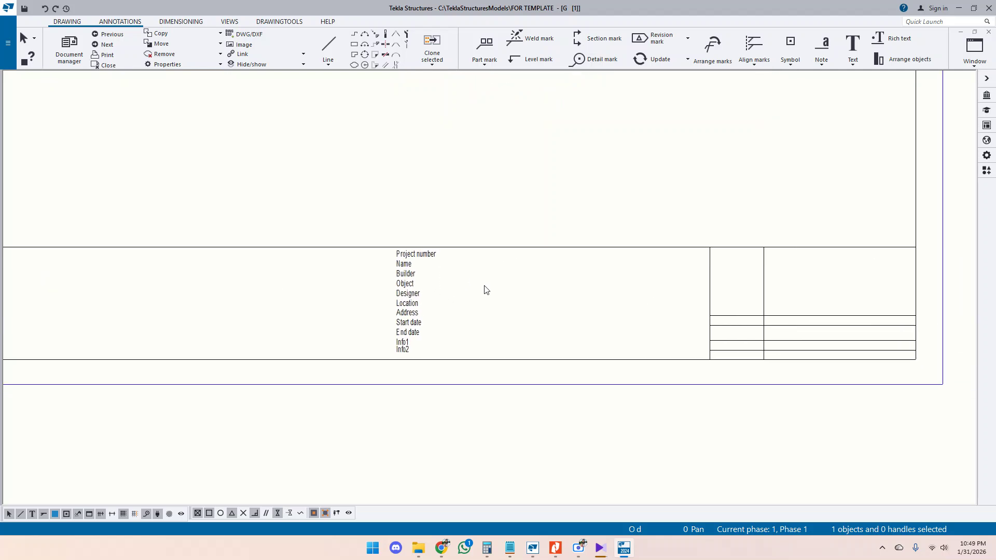
{"action": "scroll", "coordinate": [552, 276], "scroll_direction": "down", "scroll_amount": 1}
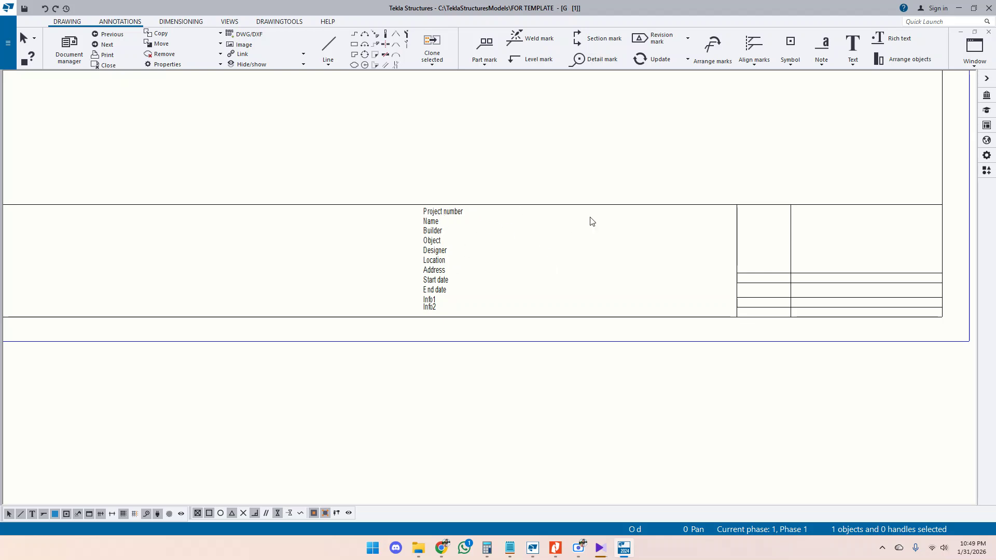
{"action": "scroll", "coordinate": [727, 271], "scroll_direction": "down", "scroll_amount": 1}
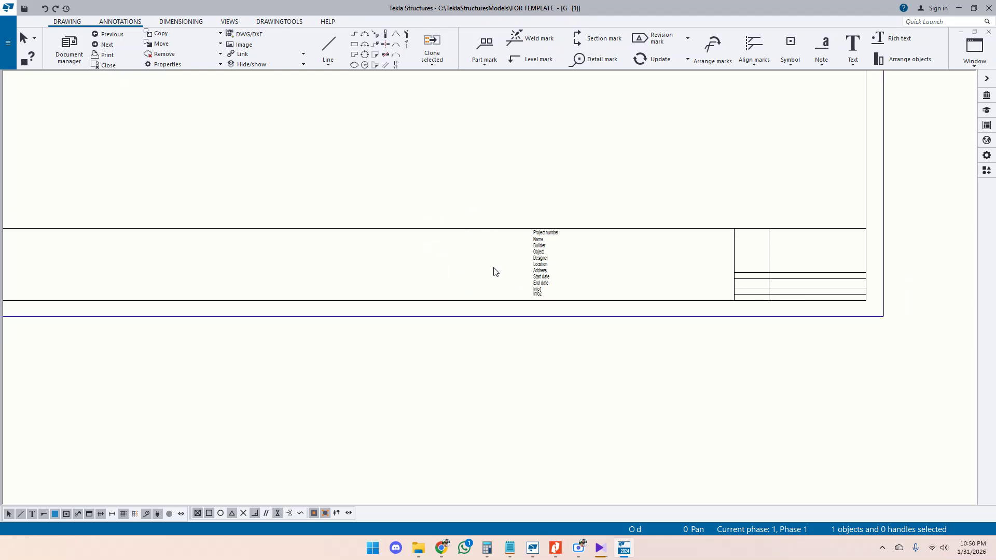
{"action": "scroll", "coordinate": [765, 295], "scroll_direction": "down", "scroll_amount": 1}
{"action": "scroll", "coordinate": [425, 321], "scroll_direction": "down", "scroll_amount": 2}
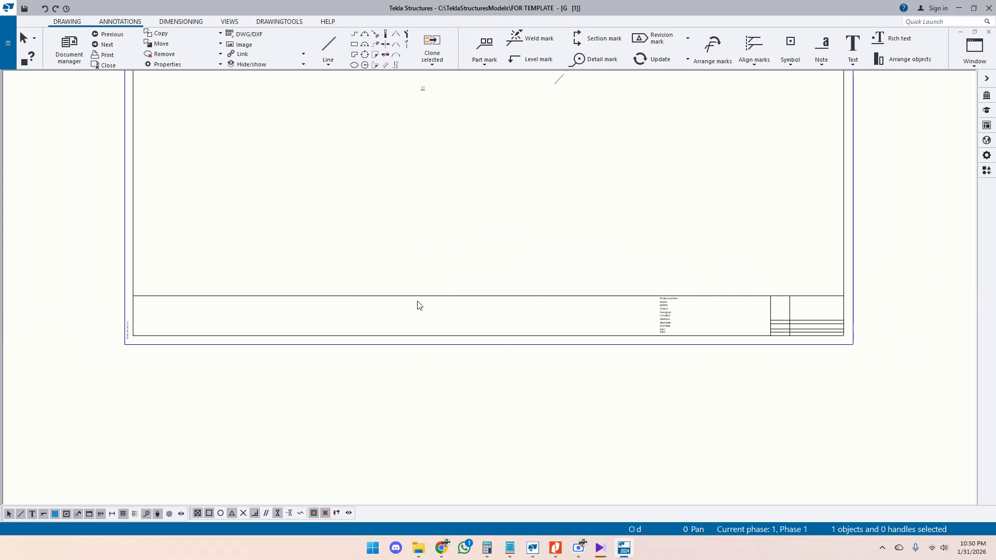
{"action": "scroll", "coordinate": [638, 318], "scroll_direction": "up", "scroll_amount": 4}
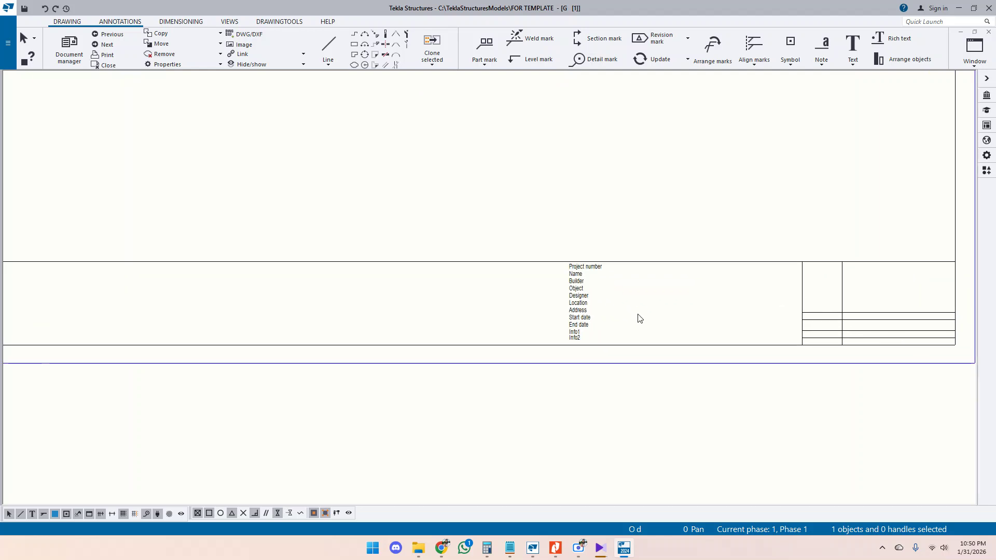
{"action": "scroll", "coordinate": [593, 310], "scroll_direction": "up", "scroll_amount": 4}
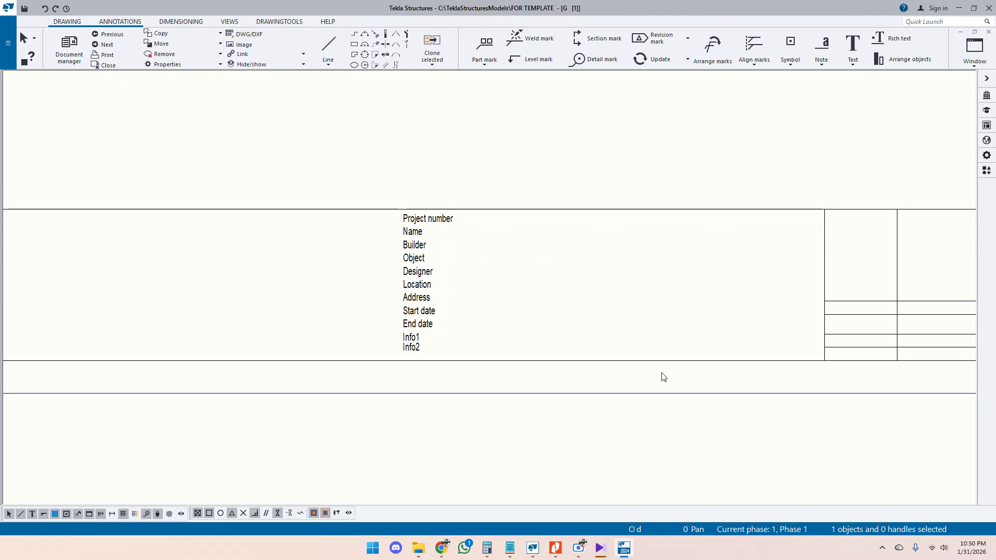
Step: Switch to Title Block.tpl in Tekla Template Editor and place a value field beside the Project number label
{"action": "left_click", "coordinate": [533, 548]}
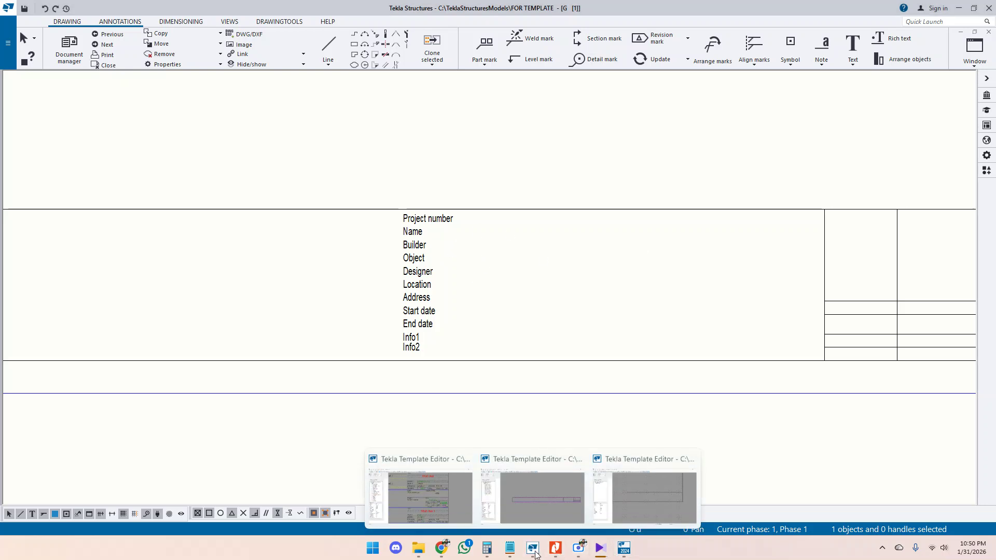
{"action": "left_click", "coordinate": [578, 458]}
{"action": "left_click", "coordinate": [602, 493]}
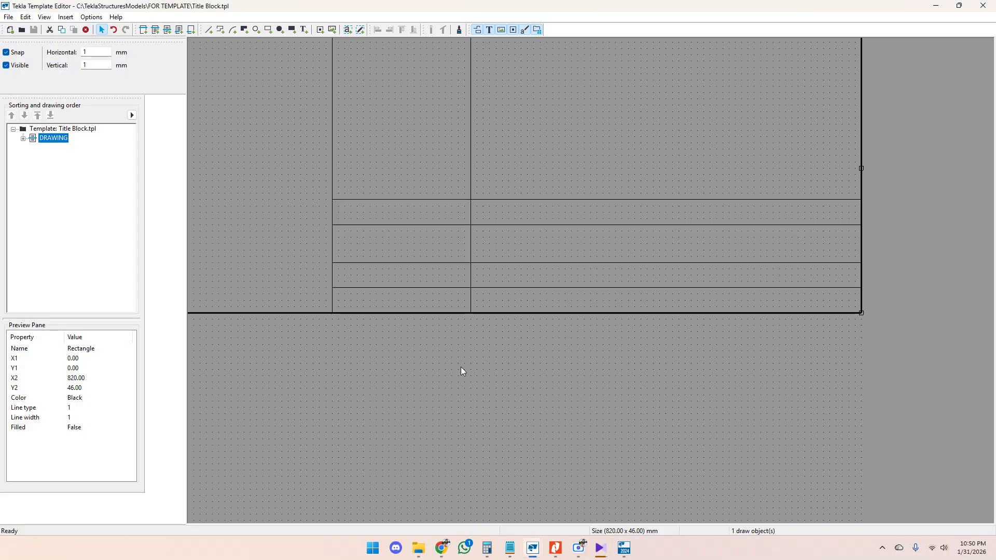
{"action": "scroll", "coordinate": [751, 333], "scroll_direction": "down", "scroll_amount": 4}
{"action": "scroll", "coordinate": [553, 299], "scroll_direction": "up", "scroll_amount": 5}
{"action": "scroll", "coordinate": [677, 284], "scroll_direction": "up", "scroll_amount": 2}
{"action": "left_click", "coordinate": [500, 276]}
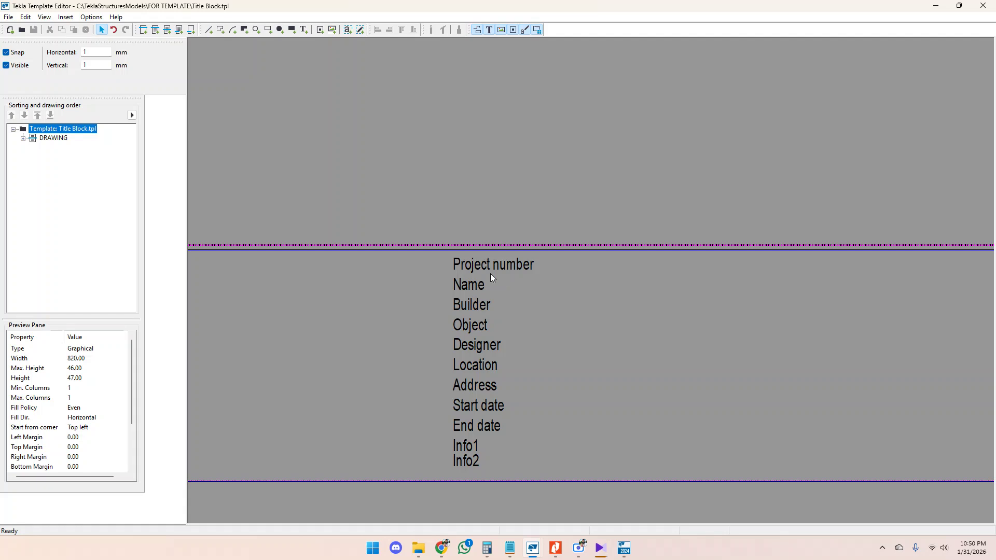
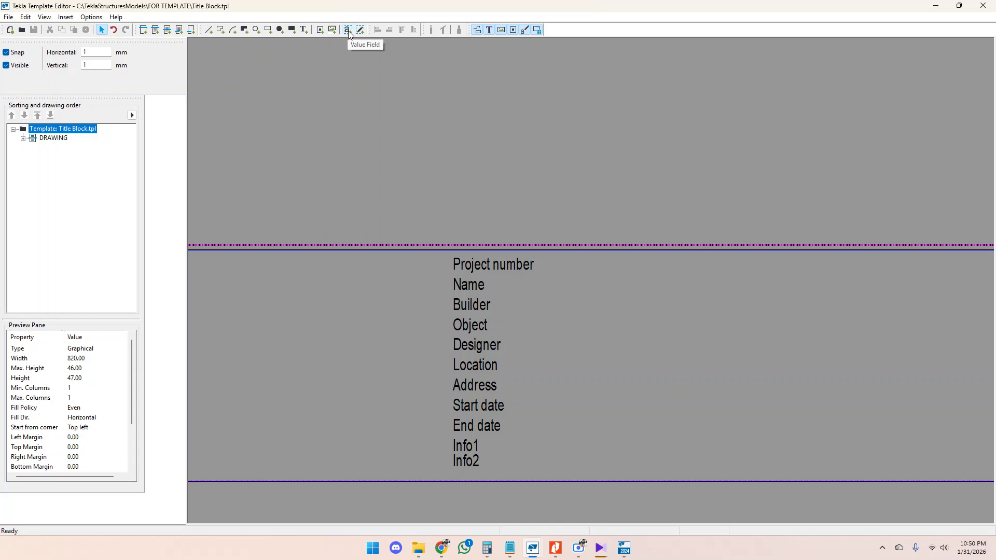
{"action": "left_click", "coordinate": [348, 33]}
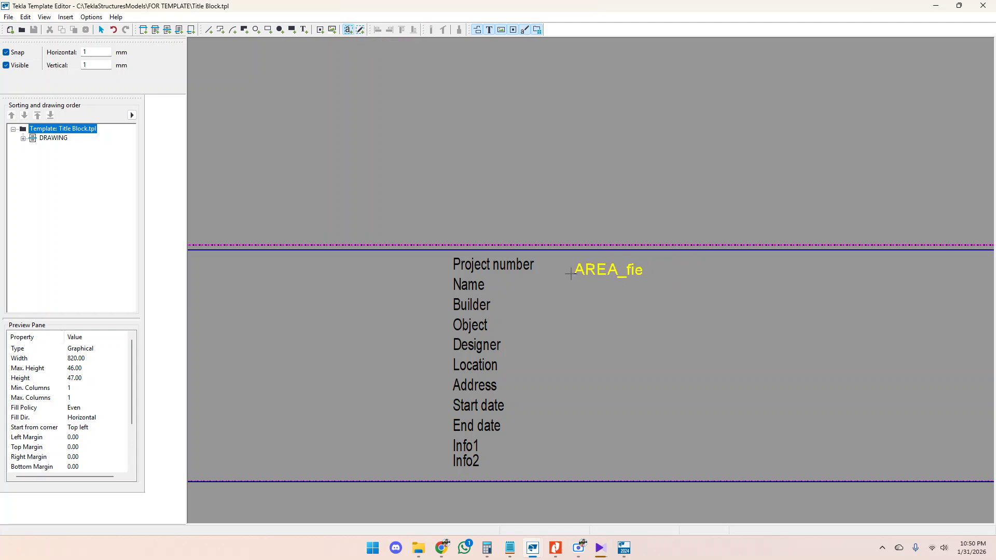
{"action": "scroll", "coordinate": [544, 268], "scroll_direction": "up", "scroll_amount": 1}
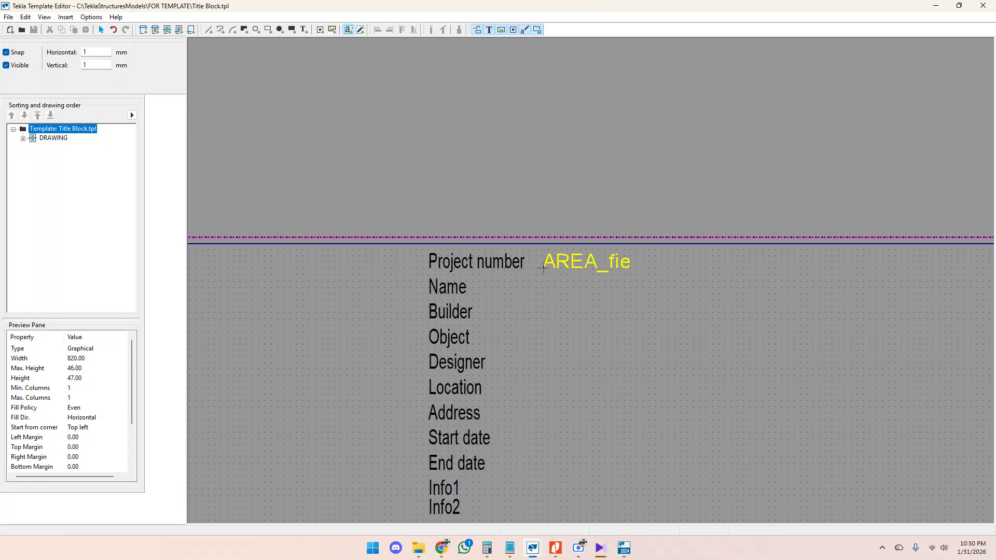
{"action": "left_click", "coordinate": [543, 268]}
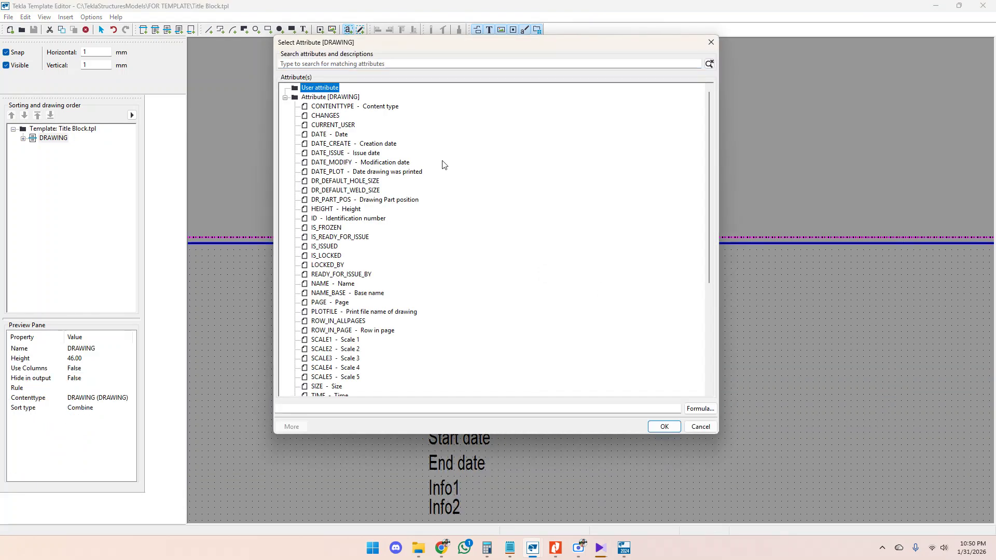
Step: Search the attributes for "proj" and assign the PROJECT group's Project number attribute to the value field
{"action": "mouse_move", "coordinate": [421, 51]}
{"action": "left_mouse_down"}
{"action": "mouse_move", "coordinate": [663, 158]}
{"action": "mouse_move", "coordinate": [631, 71]}
{"action": "mouse_move", "coordinate": [666, 98]}
{"action": "mouse_move", "coordinate": [642, 87]}
{"action": "left_mouse_up"}
{"action": "left_click", "coordinate": [624, 548]}
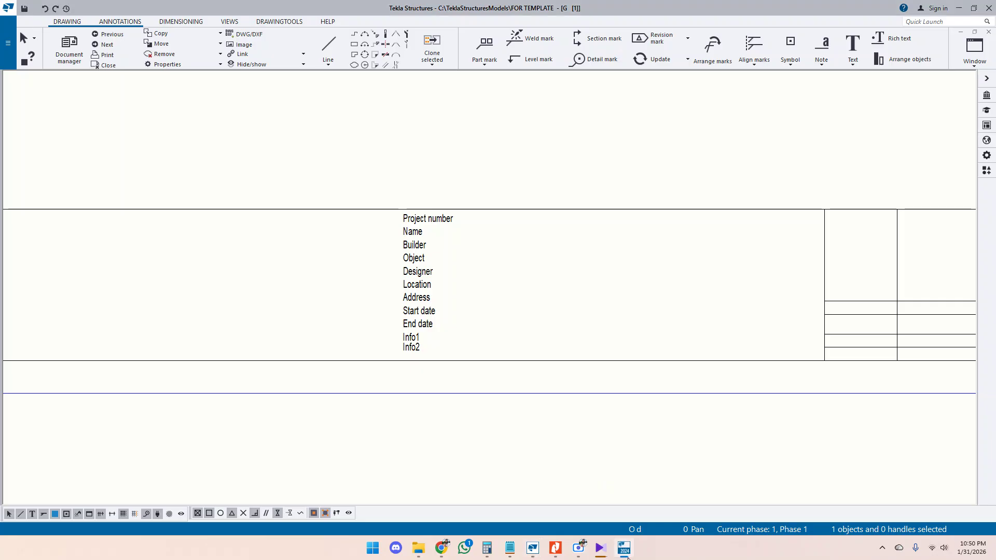
{"action": "scroll", "coordinate": [524, 310], "scroll_direction": "down", "scroll_amount": 4}
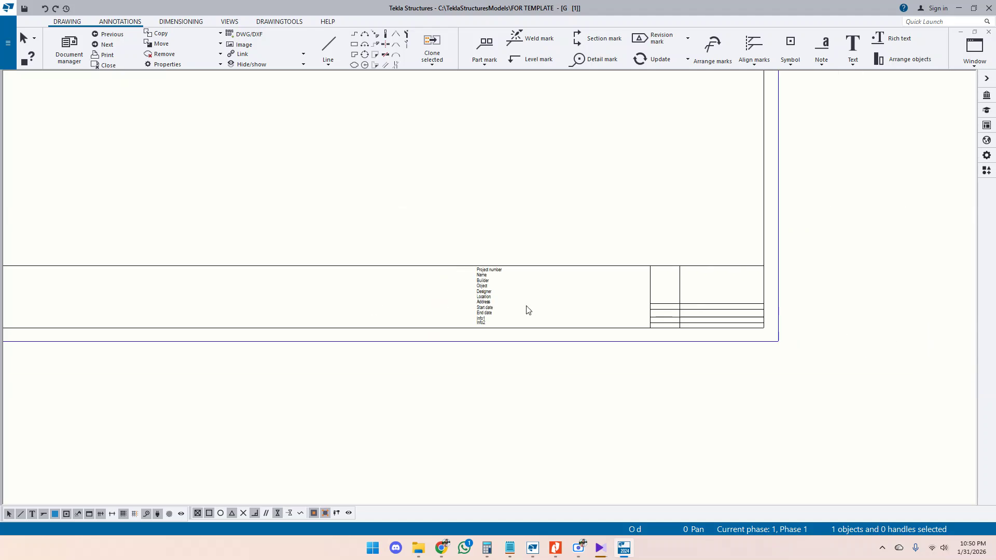
{"action": "left_click", "coordinate": [959, 8]}
{"action": "left_click_drag", "start_coordinate": [654, 80], "coordinate": [702, 93]}
{"action": "left_click", "coordinate": [583, 113]}
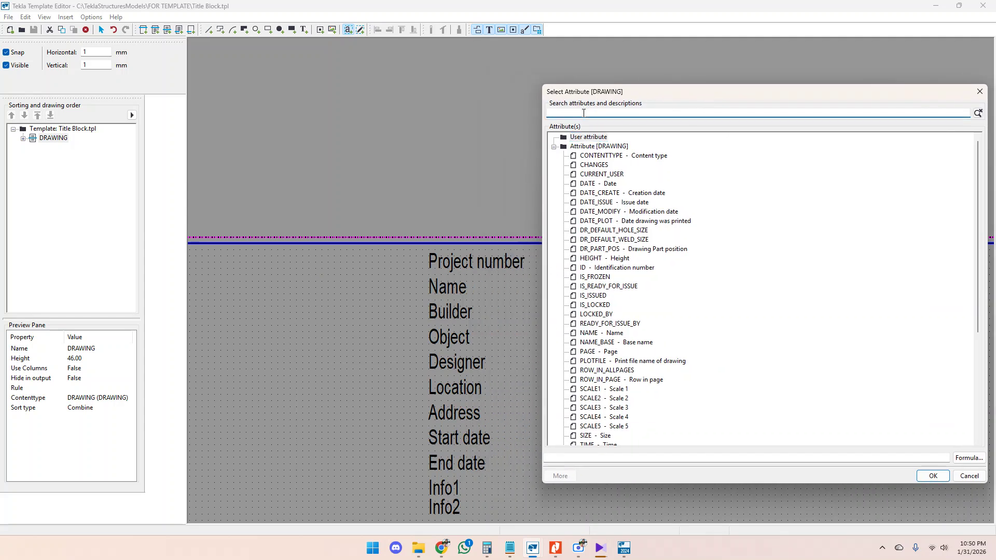
{"action": "type", "text": "proj"}
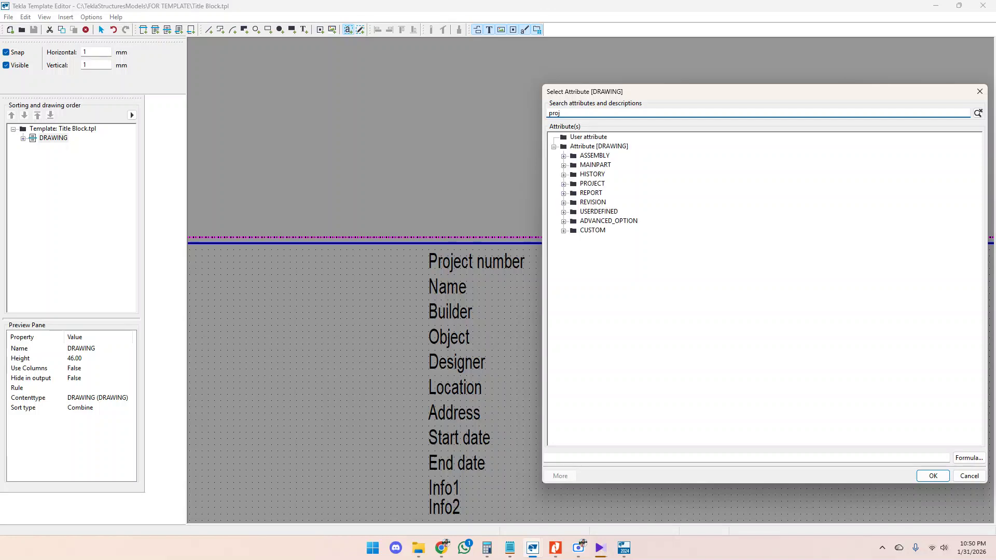
{"action": "left_click", "coordinate": [564, 184]}
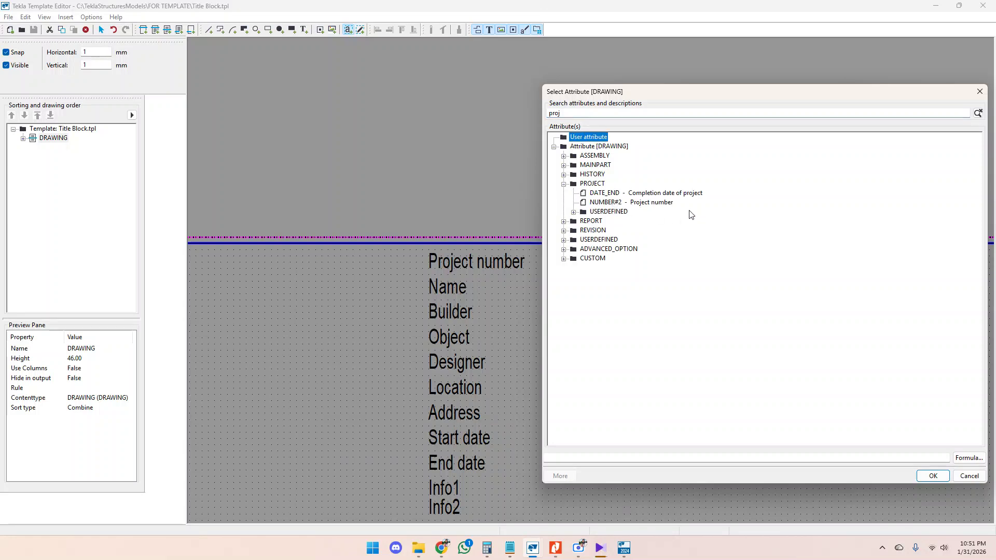
{"action": "left_click", "coordinate": [651, 203]}
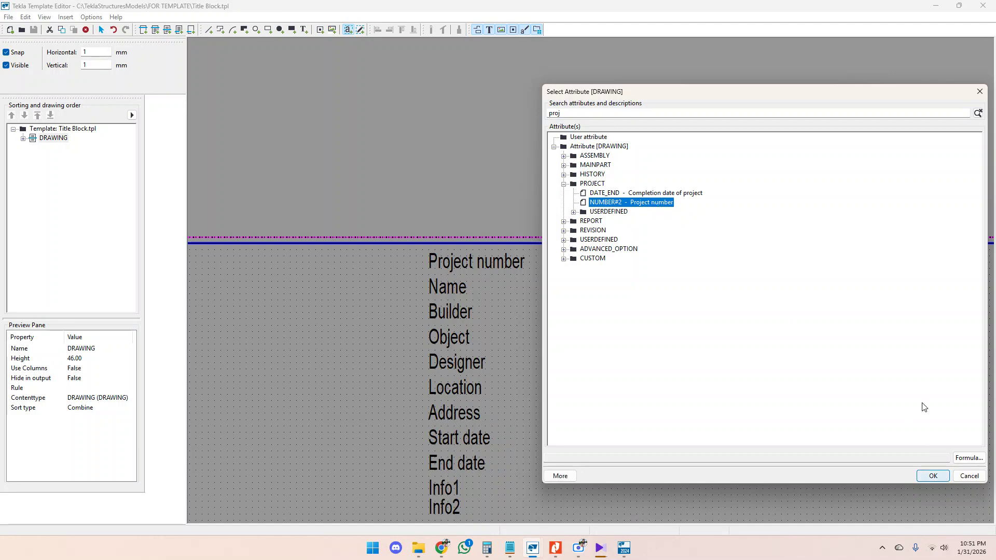
{"action": "left_click_drag", "start_coordinate": [791, 96], "coordinate": [687, 86]}
{"action": "left_click", "coordinate": [829, 466]}
Step: Set the project number value field's text size to 2.5 mm and its colour to red
{"action": "double_click", "coordinate": [566, 263]}
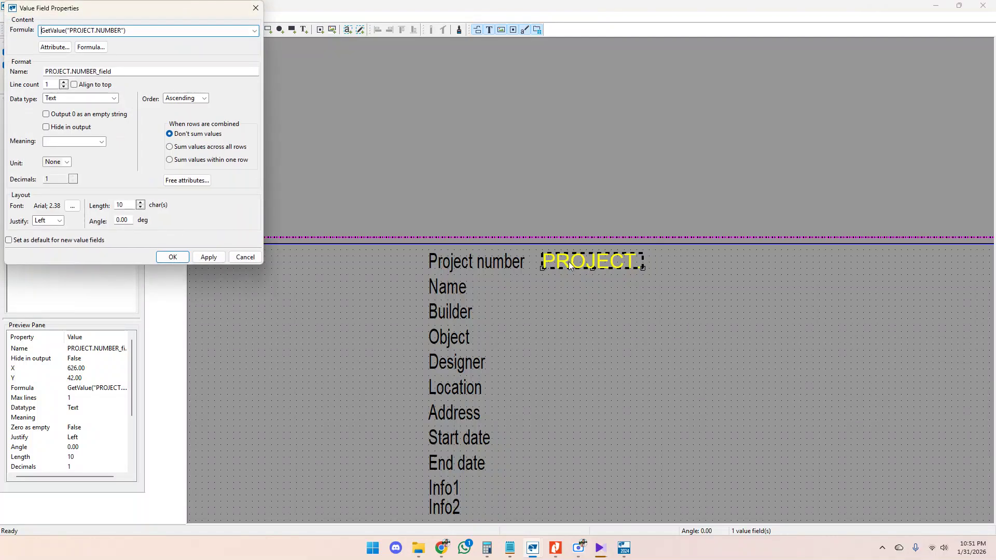
{"action": "left_click_drag", "start_coordinate": [151, 11], "coordinate": [830, 55]}
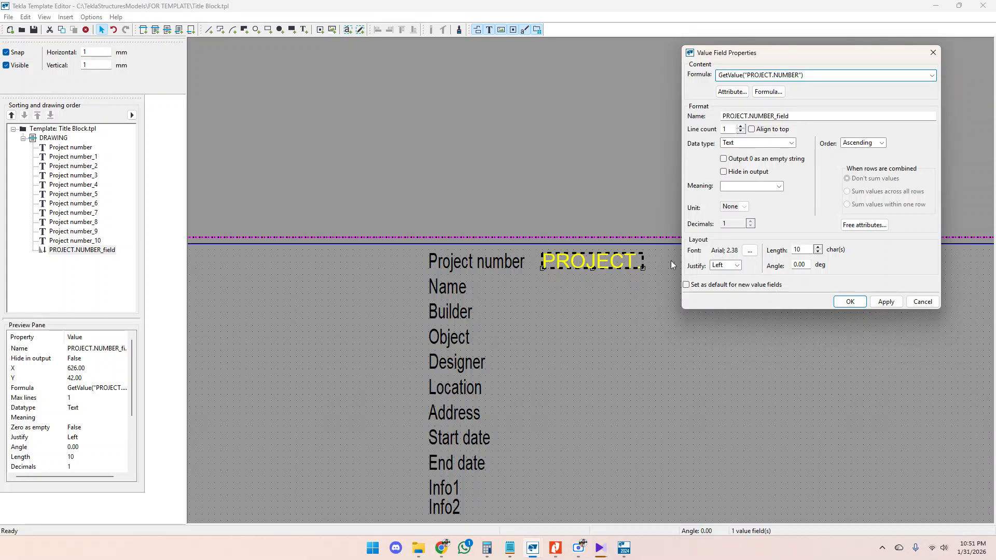
{"action": "left_click", "coordinate": [750, 251]}
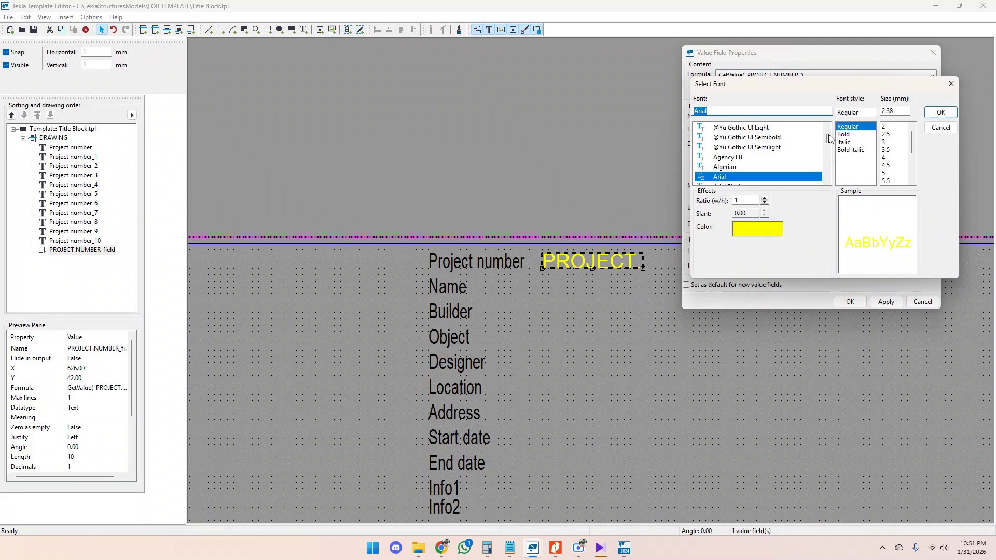
{"action": "left_click", "coordinate": [892, 134]}
{"action": "left_click", "coordinate": [761, 229]}
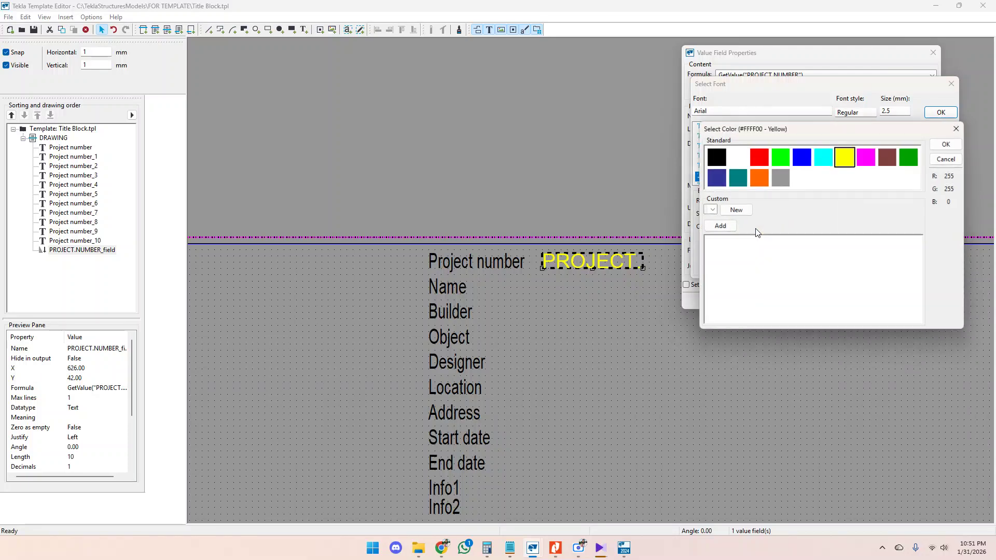
{"action": "left_click", "coordinate": [756, 161]}
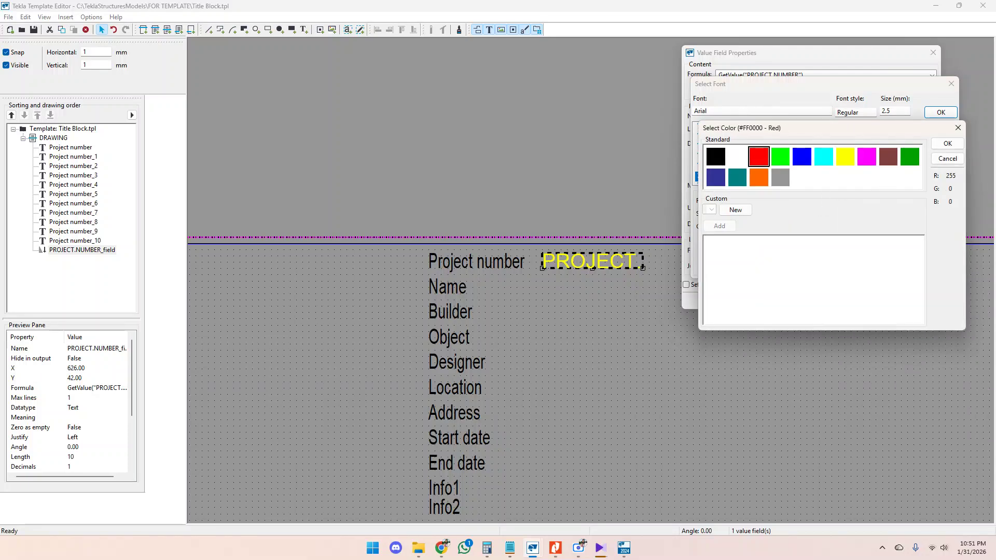
{"action": "left_click", "coordinate": [948, 145]}
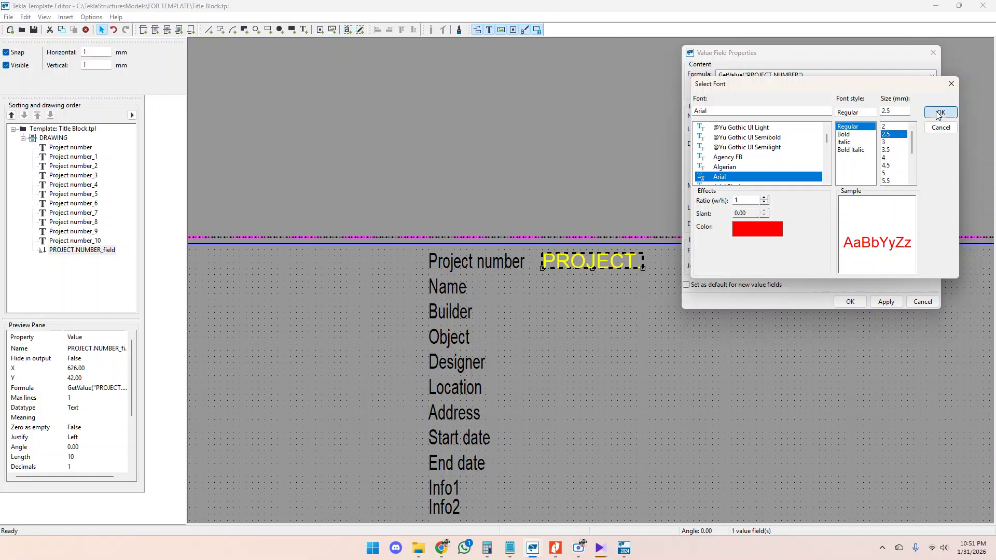
Step: Change the project number value field's font to Arial Narrow and apply the field properties
{"action": "scroll", "coordinate": [740, 185], "scroll_direction": "down", "scroll_amount": 1}
{"action": "left_click", "coordinate": [742, 166]}
{"action": "left_click", "coordinate": [938, 113]}
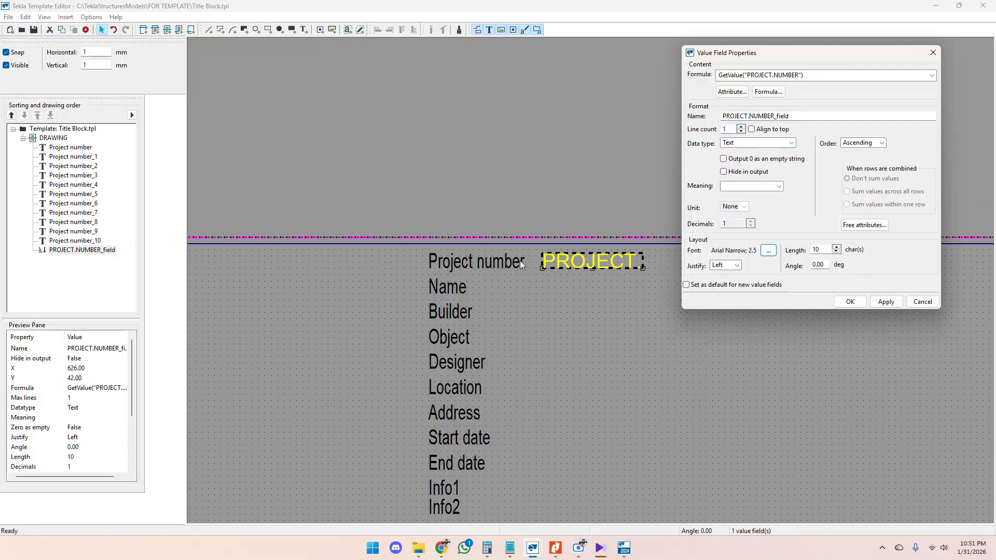
{"action": "left_click", "coordinate": [886, 301]}
{"action": "left_click", "coordinate": [850, 302]}
{"action": "scroll", "coordinate": [506, 252], "scroll_direction": "down", "scroll_amount": 2}
{"action": "scroll", "coordinate": [555, 256], "scroll_direction": "up", "scroll_amount": 2}
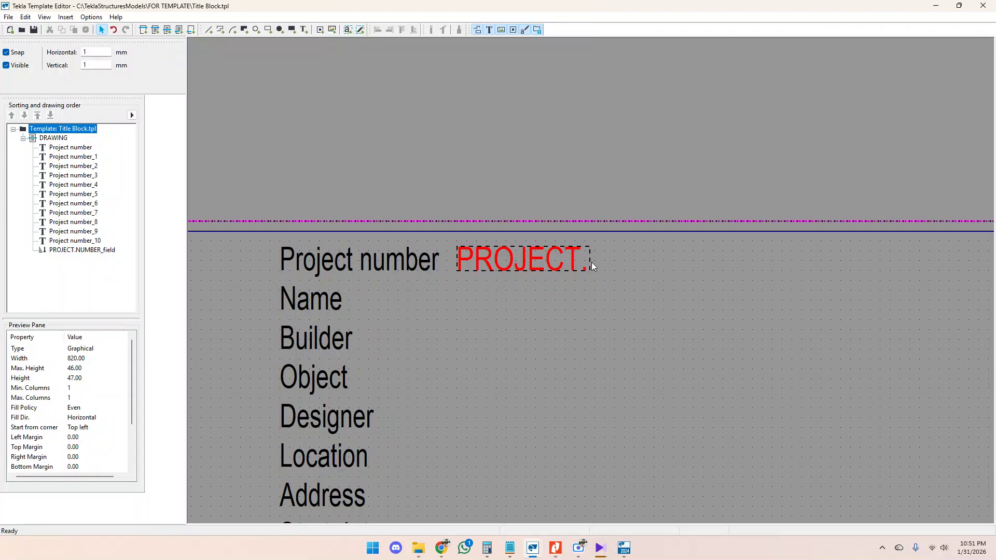
Step: Set the project number value field's length to 50 characters and apply the change
{"action": "double_click", "coordinate": [568, 253]}
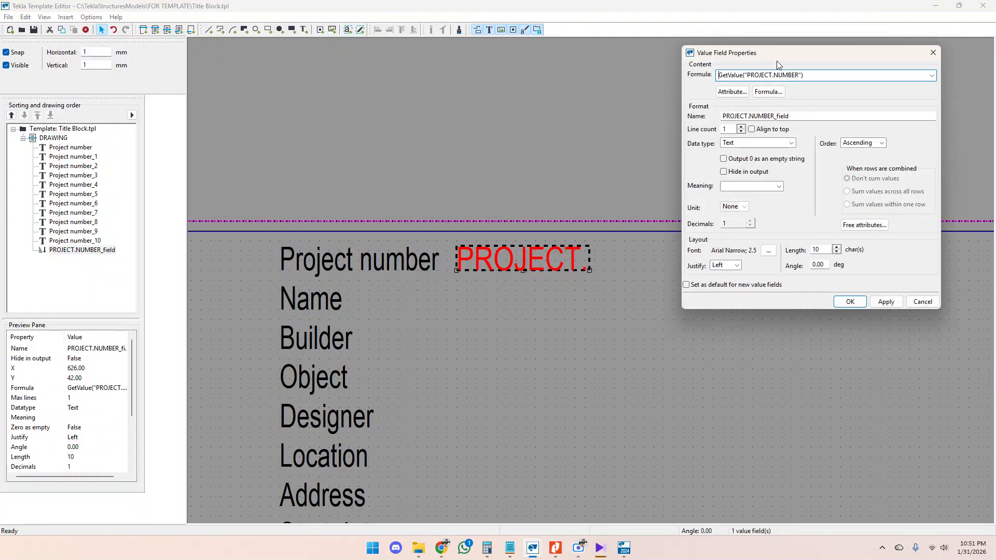
{"action": "left_click_drag", "start_coordinate": [785, 65], "coordinate": [786, 49]}
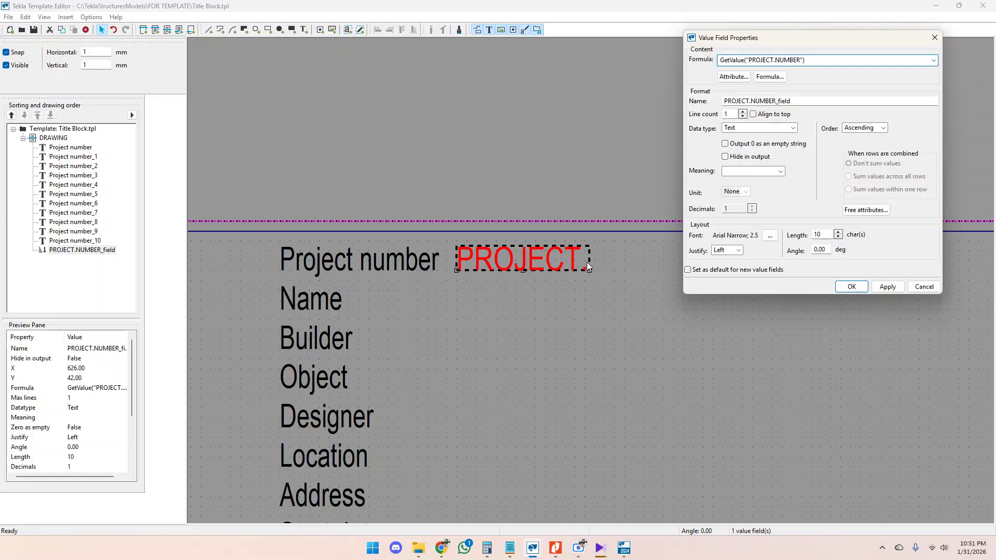
{"action": "scroll", "coordinate": [591, 338], "scroll_direction": "down", "scroll_amount": 2}
{"action": "scroll", "coordinate": [606, 280], "scroll_direction": "up", "scroll_amount": 2}
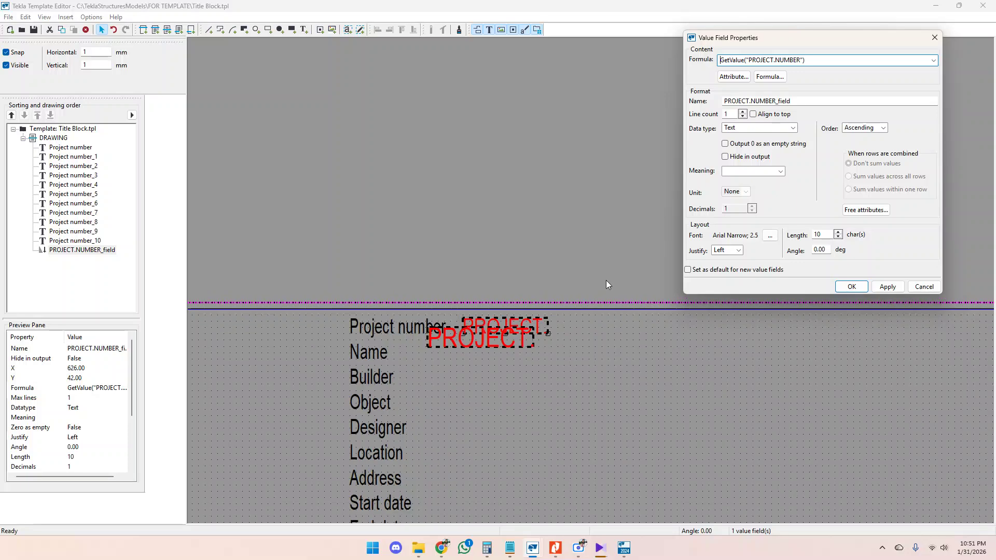
{"action": "double_click", "coordinate": [816, 234]}
{"action": "type", "text": "50"}
{"action": "left_click", "coordinate": [888, 287]}
{"action": "left_click", "coordinate": [852, 287]}
{"action": "scroll", "coordinate": [574, 352], "scroll_direction": "down", "scroll_amount": 2}
{"action": "left_click", "coordinate": [580, 371]}
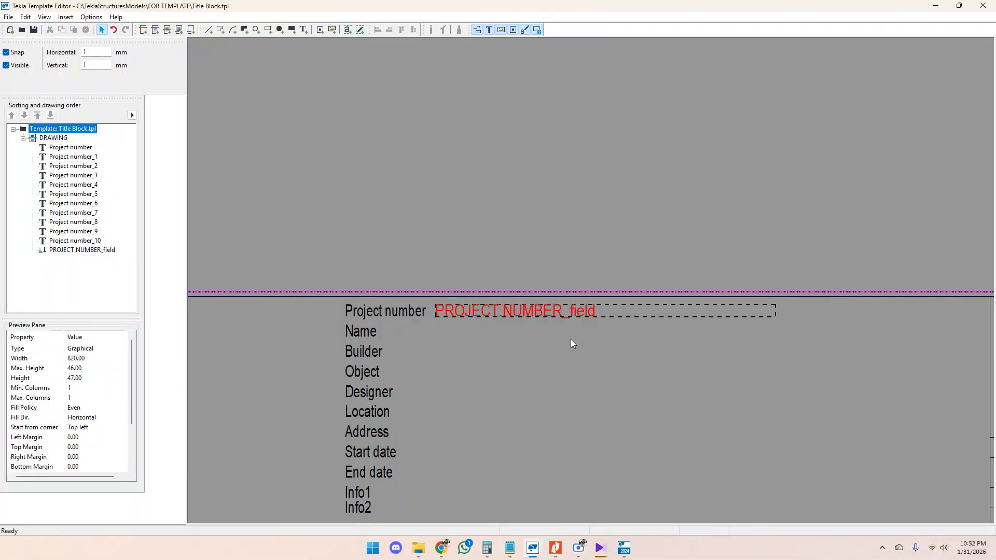
{"action": "scroll", "coordinate": [674, 301], "scroll_direction": "down", "scroll_amount": 1}
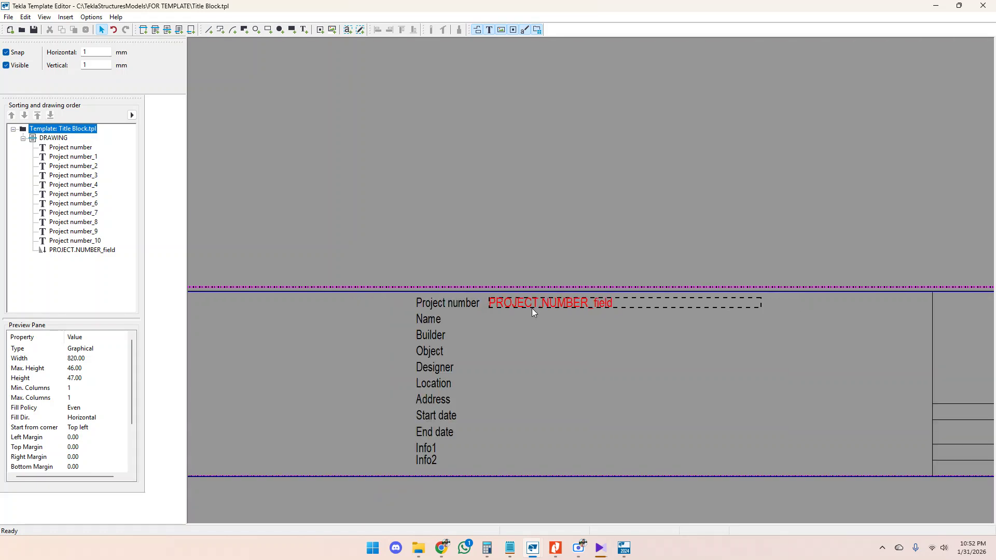
{"action": "scroll", "coordinate": [501, 276], "scroll_direction": "up", "scroll_amount": 2}
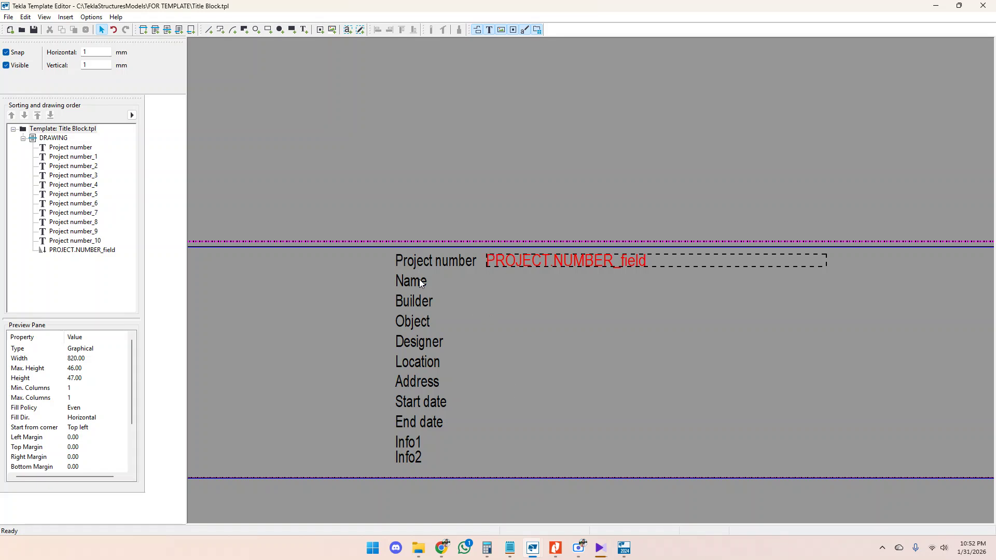
{"action": "left_click", "coordinate": [348, 29]}
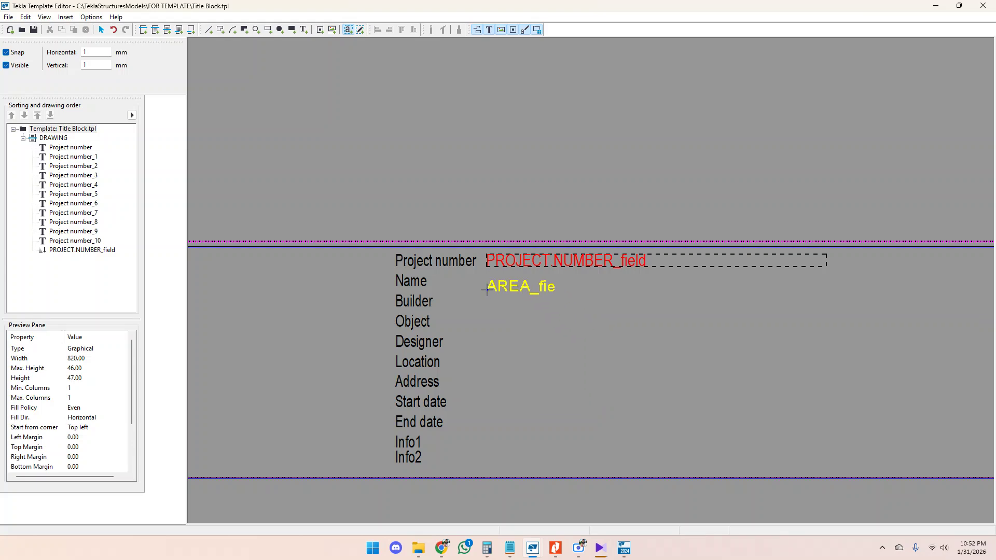
{"action": "scroll", "coordinate": [488, 290], "scroll_direction": "up", "scroll_amount": 1}
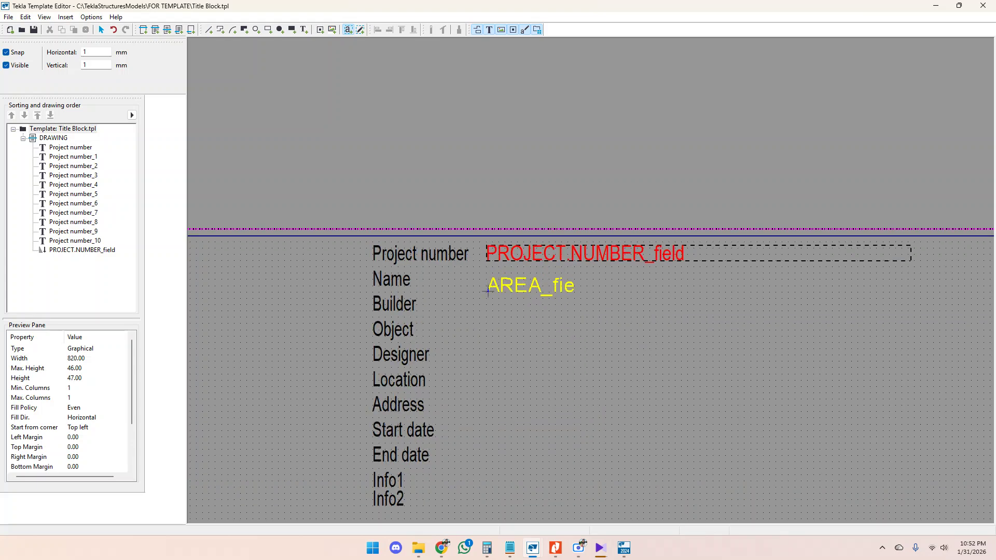
{"action": "key", "text": "Escape"}
Step: Set the project number value field's properties as the default for new value fields
{"action": "double_click", "coordinate": [525, 254]}
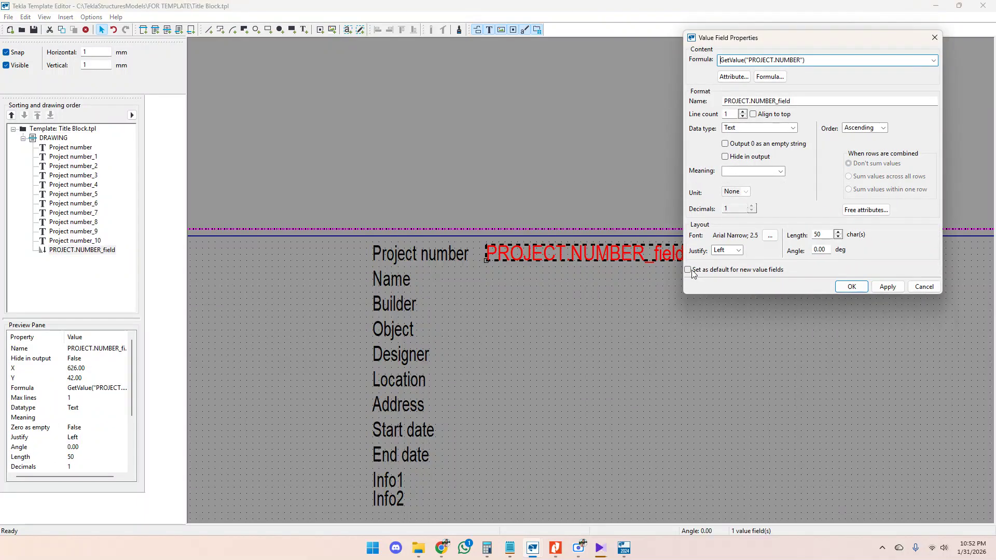
{"action": "left_click", "coordinate": [689, 271]}
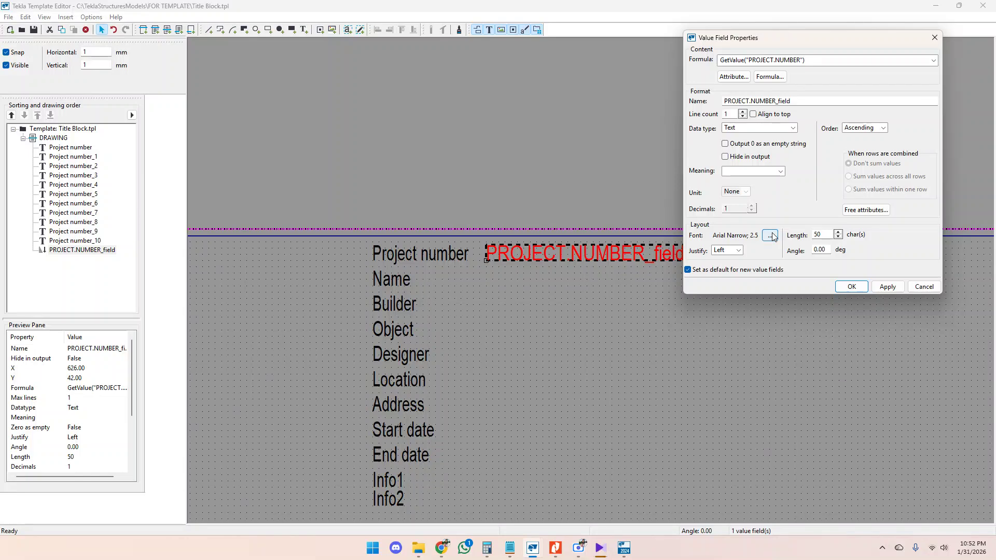
{"action": "left_click", "coordinate": [887, 287]}
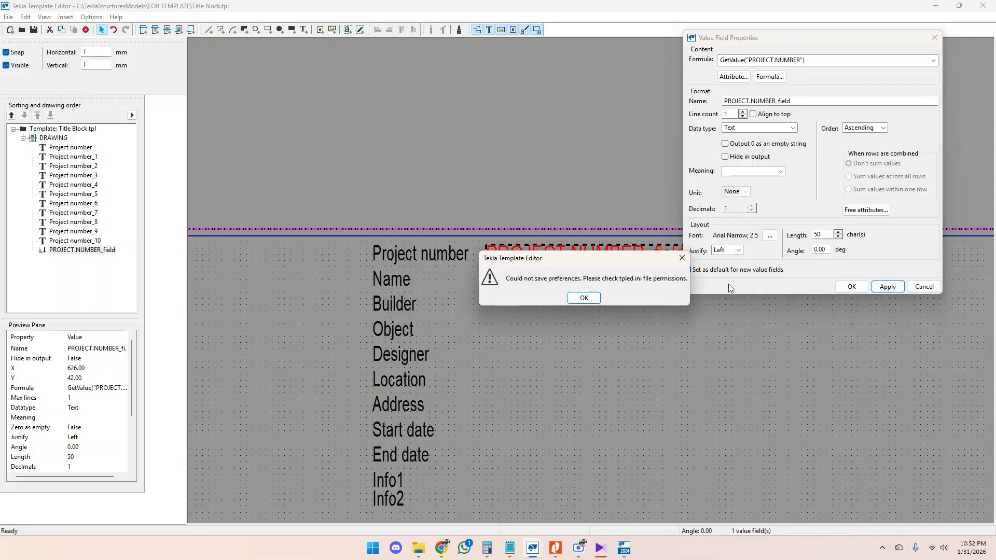
{"action": "left_click", "coordinate": [584, 298]}
{"action": "left_click", "coordinate": [852, 287]}
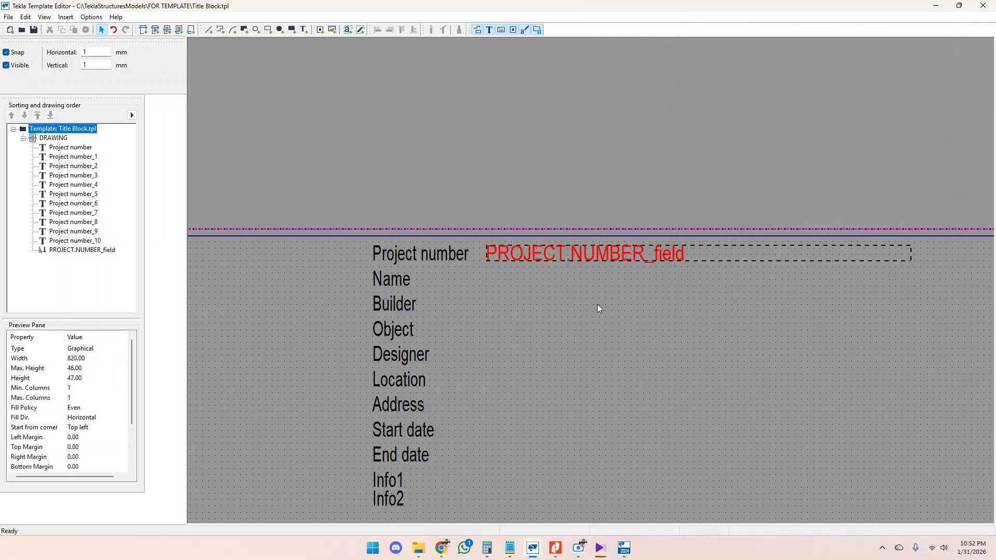
Step: Place a value field beside the Name label and search the attributes for "nam", expanding the PROJECT group
{"action": "left_click", "coordinate": [350, 31]}
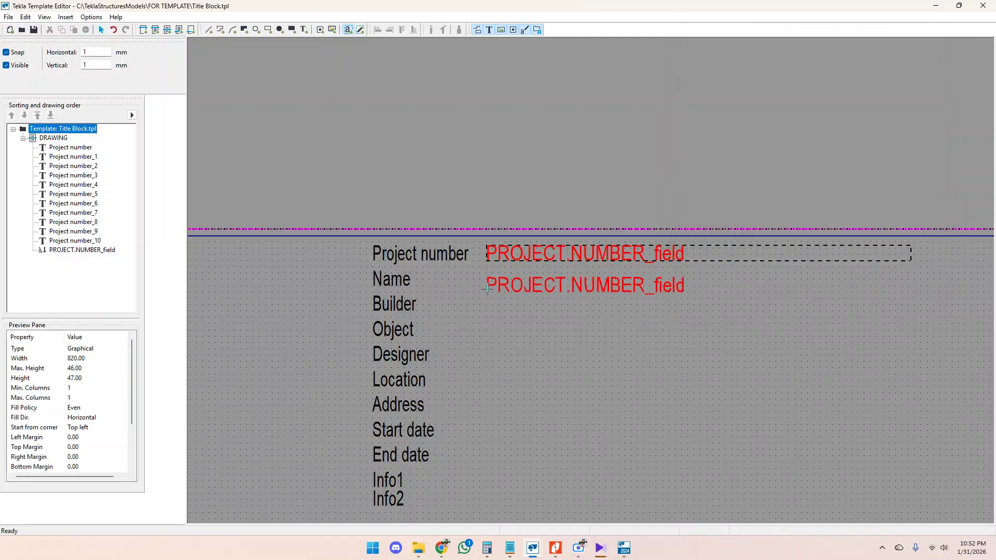
{"action": "left_click", "coordinate": [488, 288]}
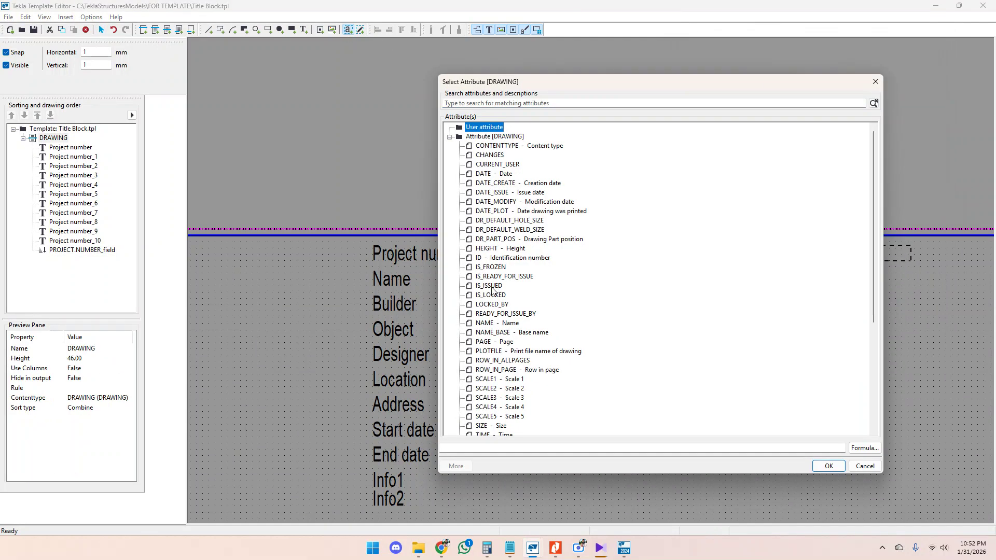
{"action": "left_click", "coordinate": [500, 101]}
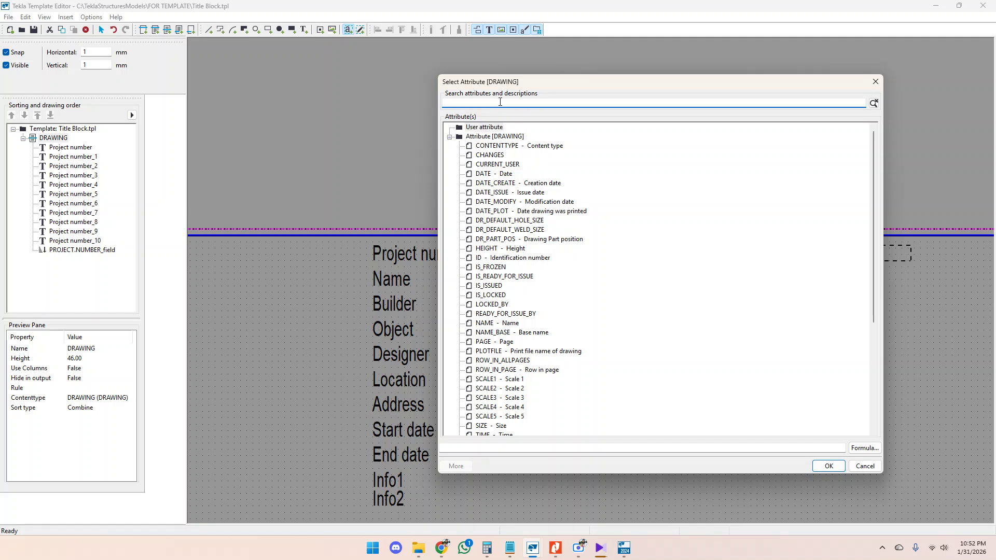
{"action": "type", "text": "nam"}
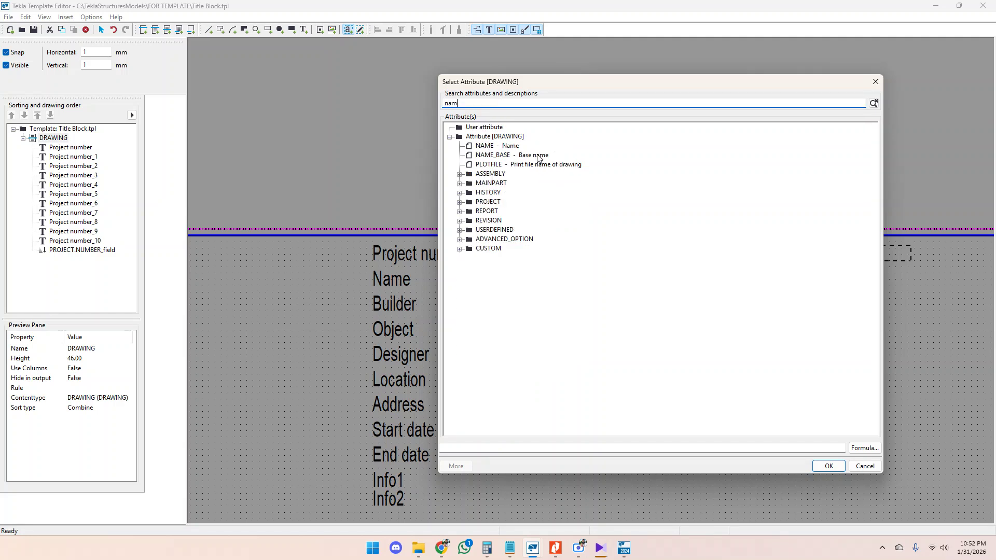
{"action": "left_click", "coordinate": [462, 204]}
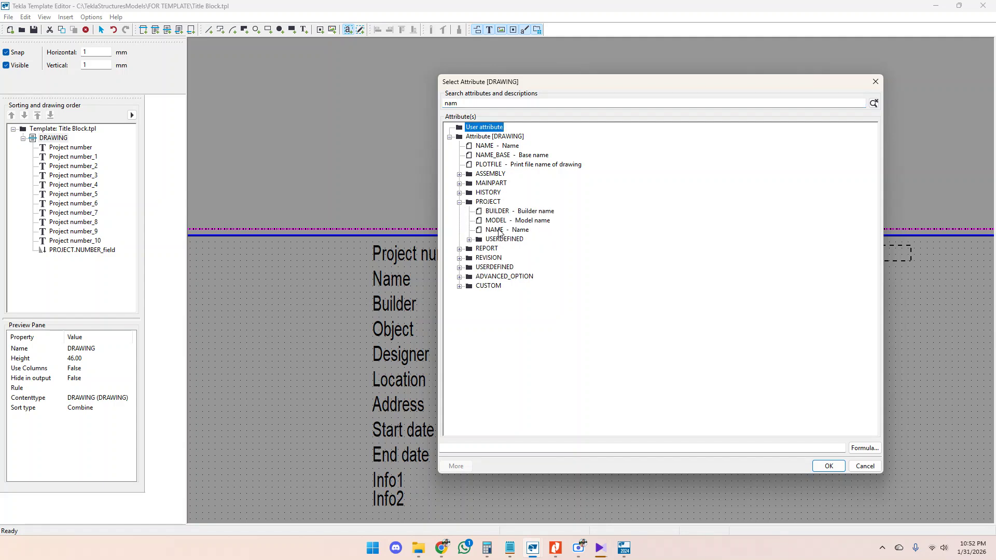
{"action": "left_click_drag", "start_coordinate": [530, 84], "coordinate": [588, 76]}
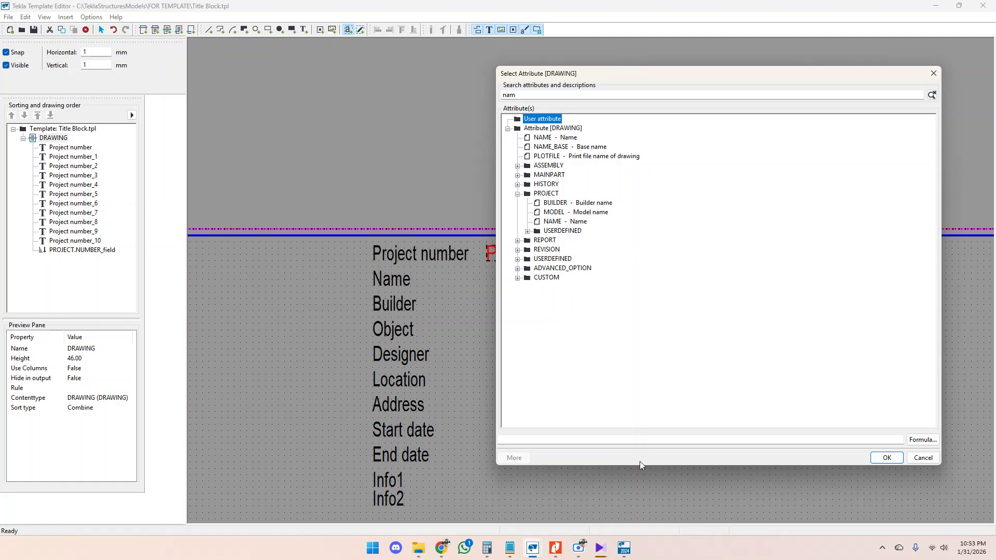
Step: Switch to Tekla Structures, close the open drawing keeping its changes, and display the project properties
{"action": "left_click", "coordinate": [623, 555]}
{"action": "left_click", "coordinate": [989, 32]}
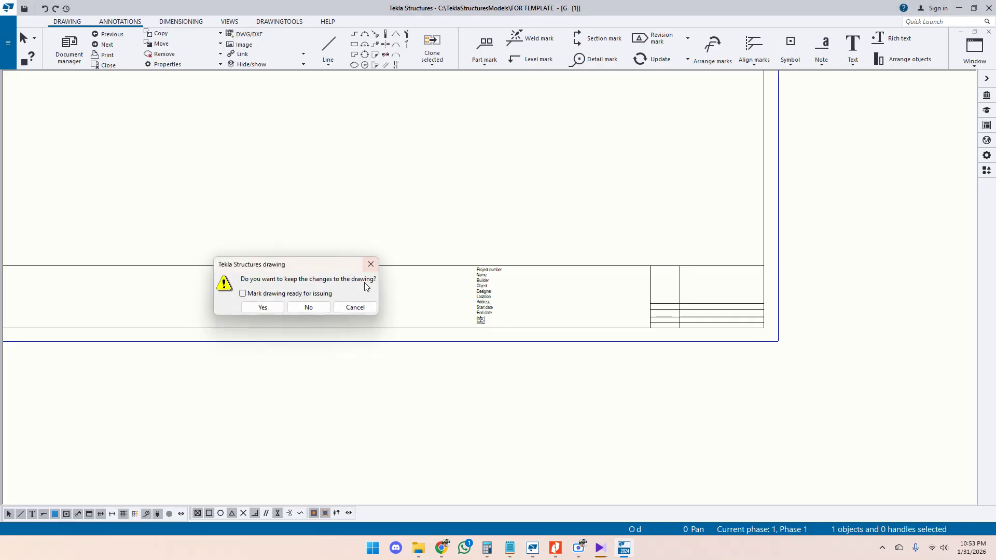
{"action": "left_click", "coordinate": [269, 308]}
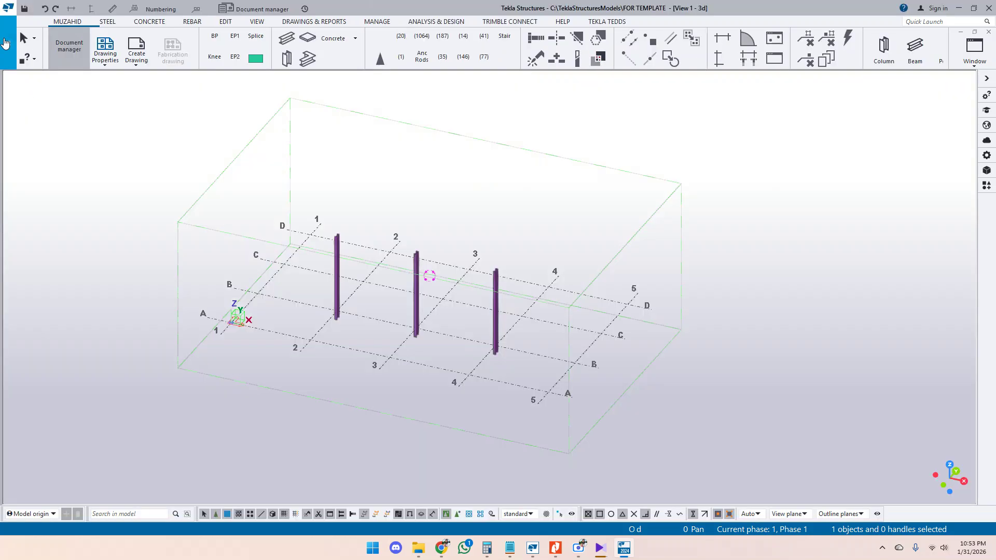
{"action": "left_click", "coordinate": [7, 43]}
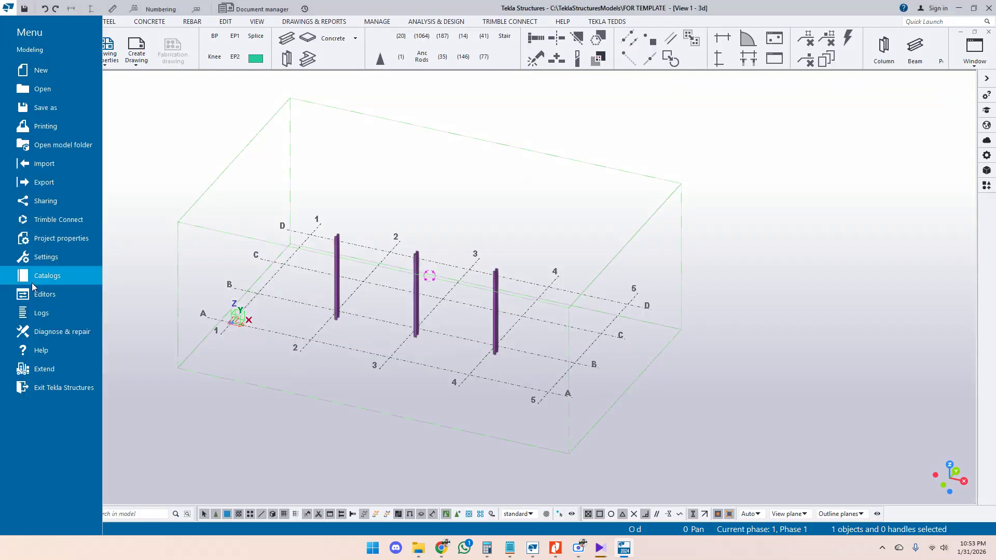
{"action": "left_click", "coordinate": [60, 240]}
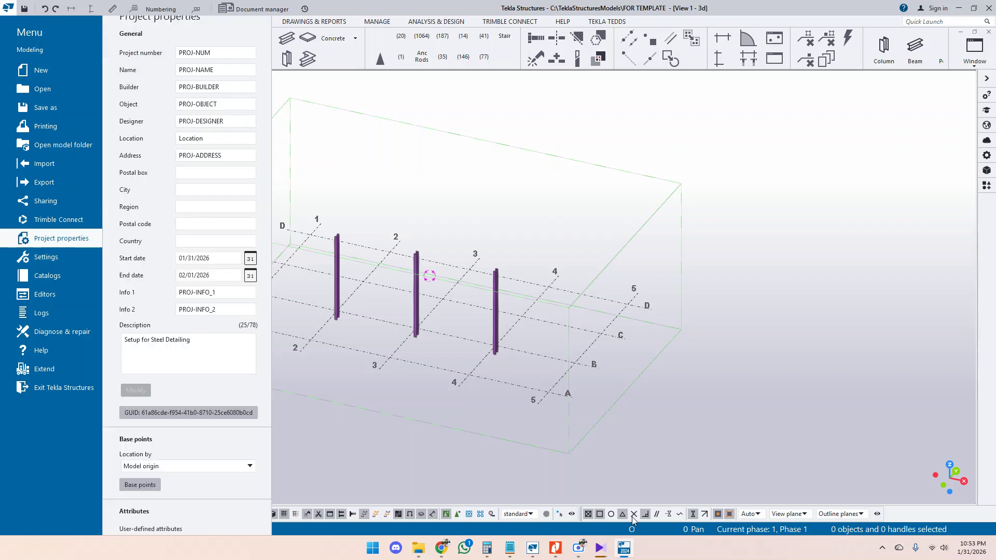
Step: Return to Title Block.tpl in Tekla Template Editor and assign the PROJECT group's NAME attribute to the new value field
{"action": "mouse_move", "coordinate": [634, 556]}
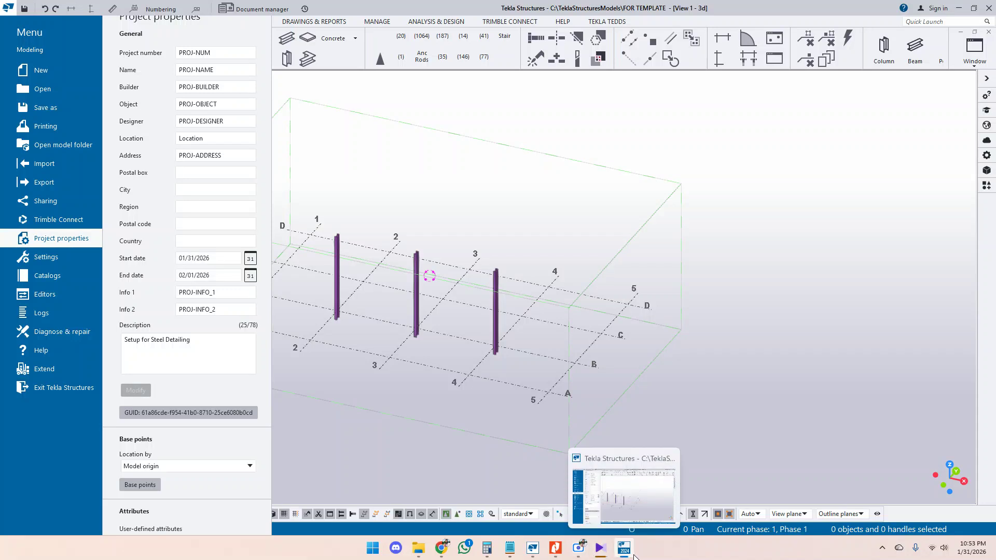
{"action": "mouse_move", "coordinate": [528, 556]}
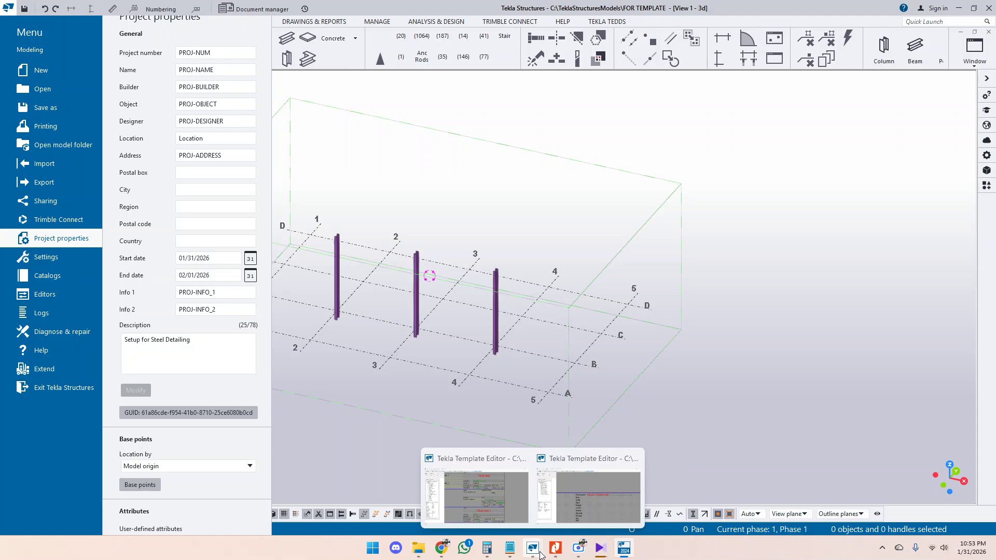
{"action": "left_click", "coordinate": [603, 497]}
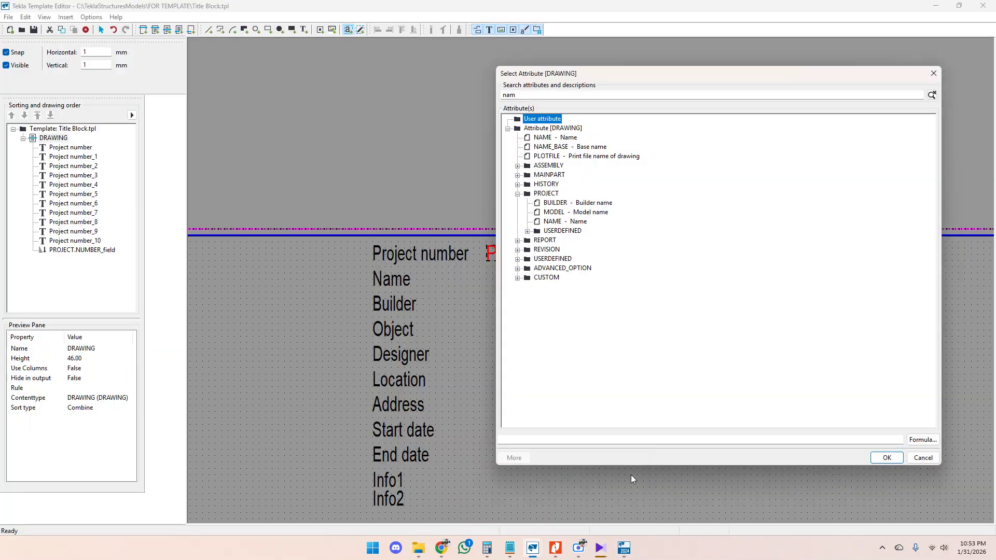
{"action": "left_click", "coordinate": [573, 222]}
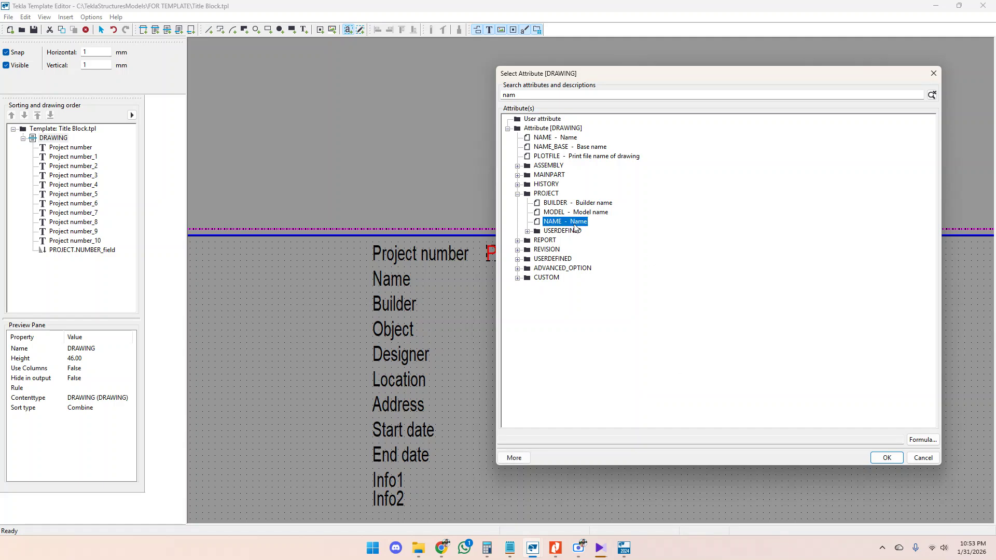
{"action": "left_click", "coordinate": [887, 458]}
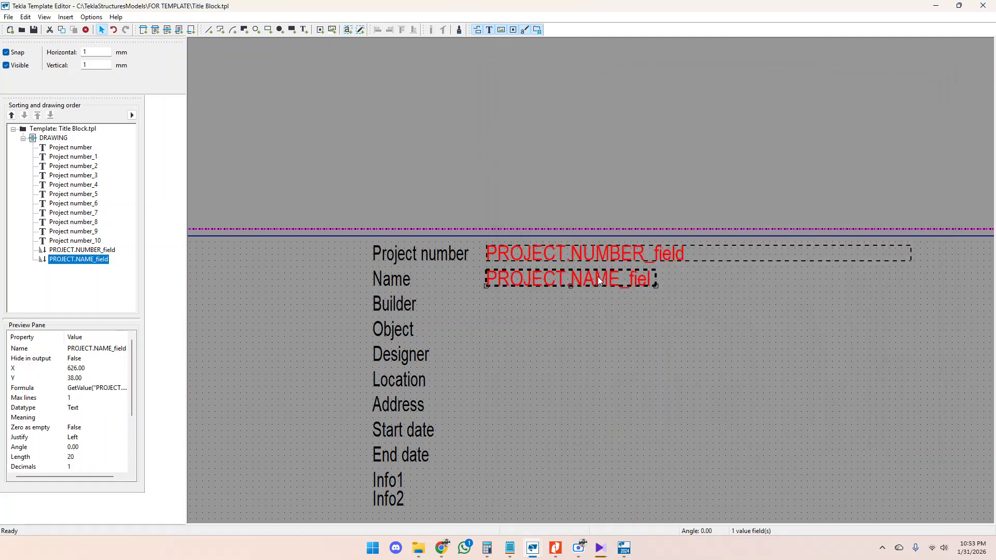
Step: Set the project name value field's length to 50 characters and apply the change
{"action": "double_click", "coordinate": [586, 282]}
{"action": "left_click_drag", "start_coordinate": [822, 236], "coordinate": [799, 237]}
{"action": "type", "text": "50"}
{"action": "left_click", "coordinate": [888, 287]}
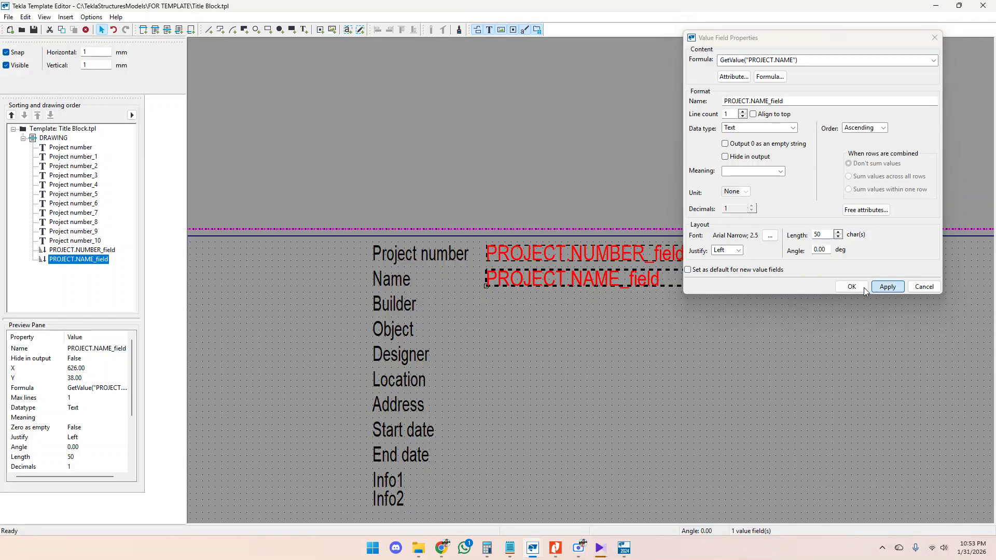
{"action": "left_click", "coordinate": [852, 287]}
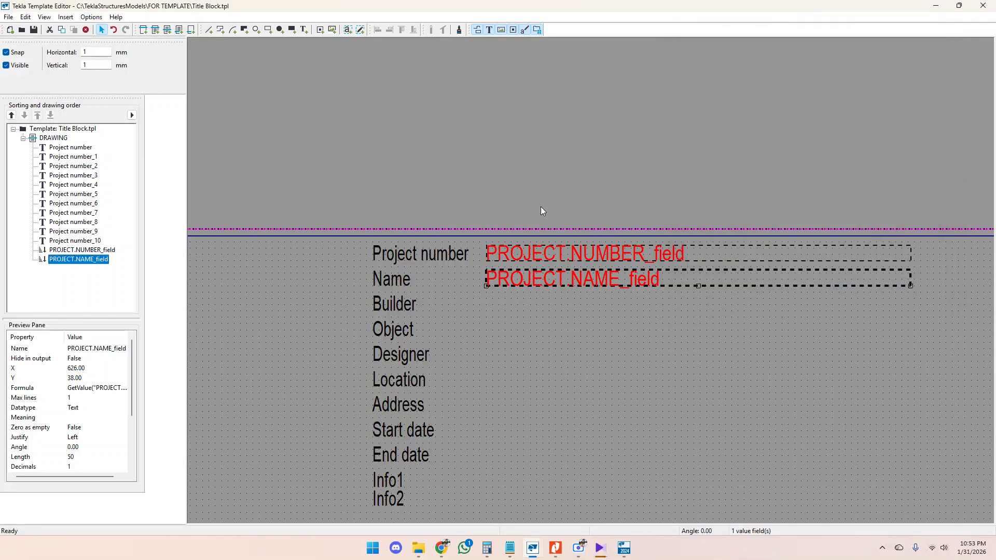
Step: Place a value field beside the Builder label and assign the PROJECT group's BUILDER attribute to it
{"action": "left_click", "coordinate": [347, 30]}
{"action": "left_click", "coordinate": [486, 306]}
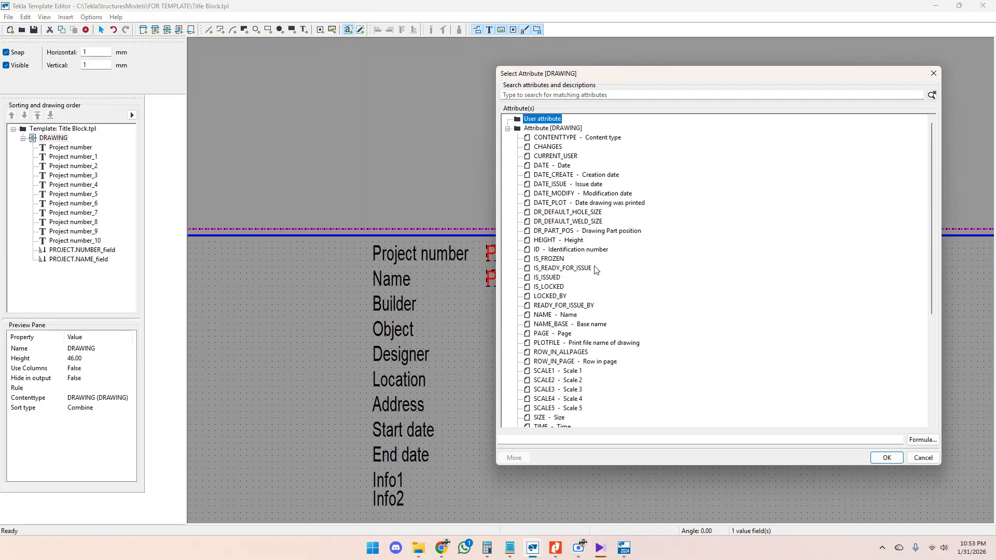
{"action": "left_click", "coordinate": [508, 129]}
{"action": "left_click", "coordinate": [509, 130]}
{"action": "scroll", "coordinate": [595, 236], "scroll_direction": "down", "scroll_amount": 6}
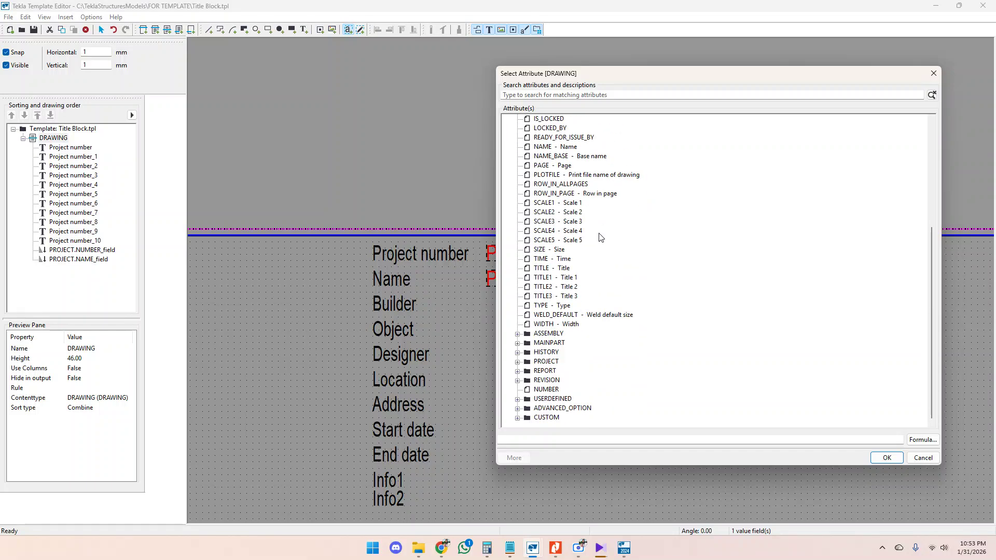
{"action": "left_click", "coordinate": [518, 362]}
{"action": "scroll", "coordinate": [551, 274], "scroll_direction": "down", "scroll_amount": 6}
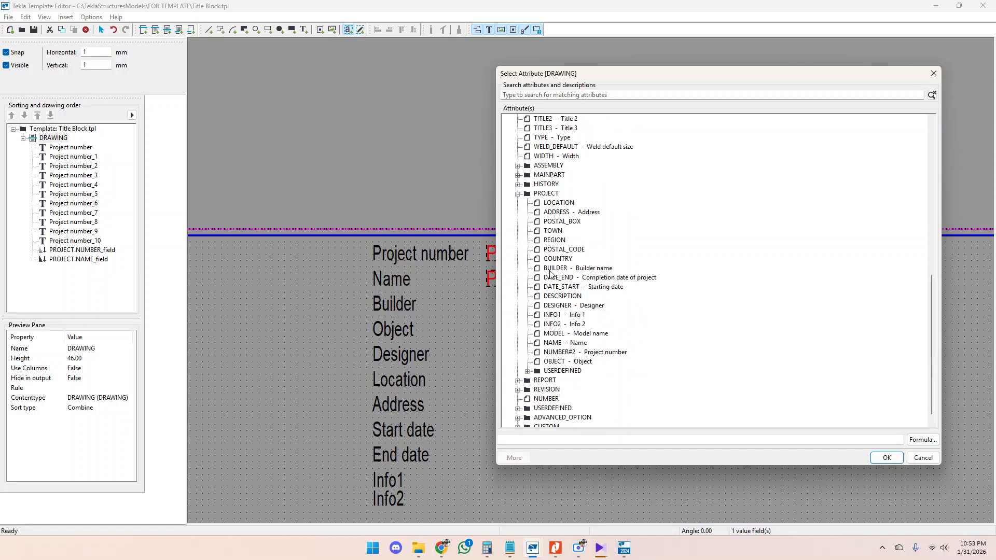
{"action": "left_click", "coordinate": [551, 270]}
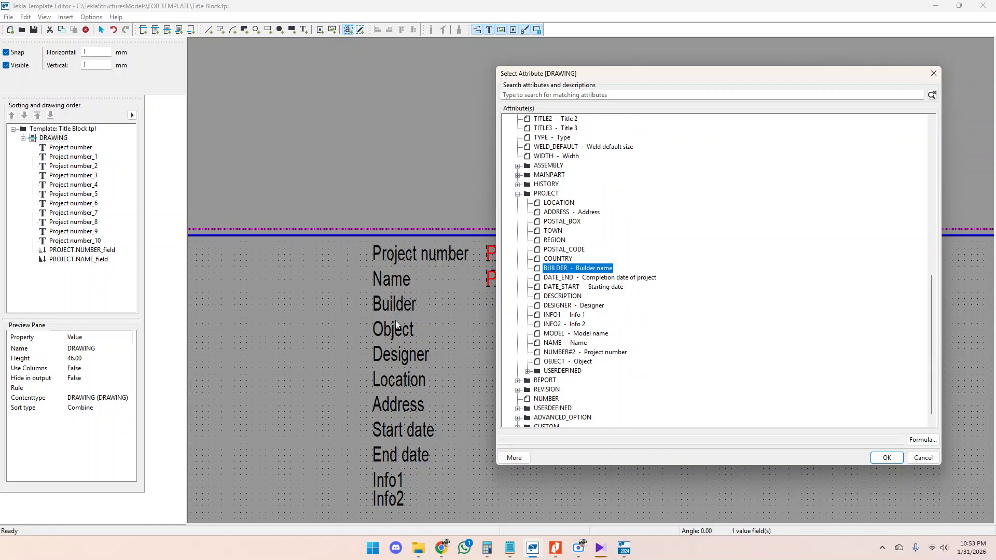
{"action": "left_click", "coordinate": [887, 457]}
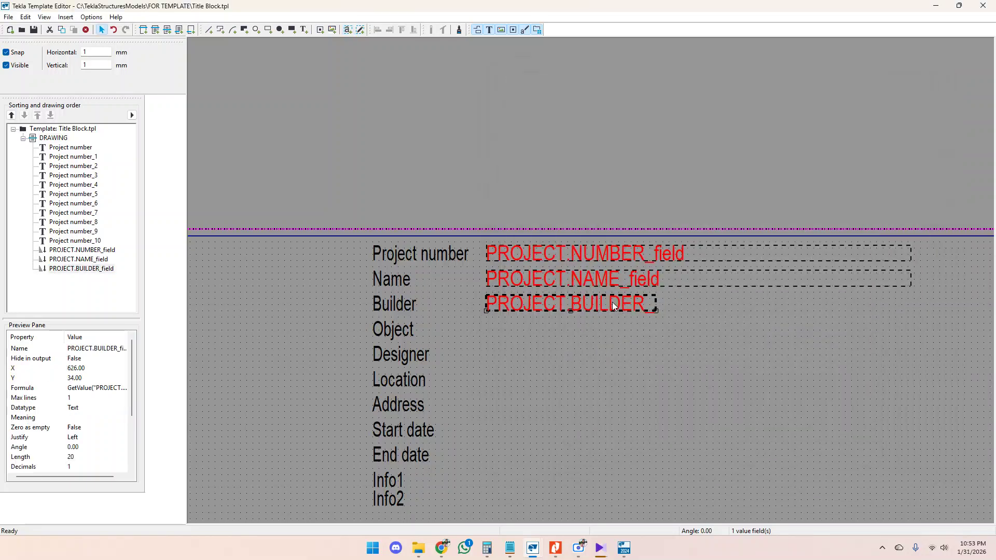
Step: Set the builder value field's length to 50 characters and try to make its settings the default for new value fields
{"action": "double_click", "coordinate": [614, 306]}
{"action": "left_click_drag", "start_coordinate": [831, 234], "coordinate": [792, 237]}
{"action": "type", "text": "50"}
{"action": "left_click", "coordinate": [888, 287]}
{"action": "left_click", "coordinate": [690, 270]}
{"action": "left_click", "coordinate": [888, 287]}
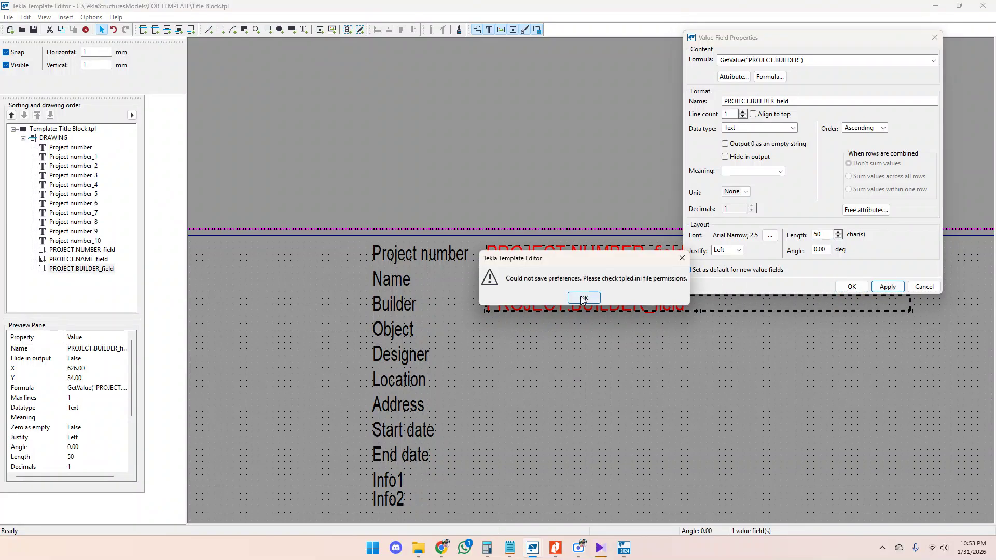
{"action": "left_click", "coordinate": [584, 298]}
{"action": "left_click", "coordinate": [849, 287]}
{"action": "left_click", "coordinate": [627, 425]}
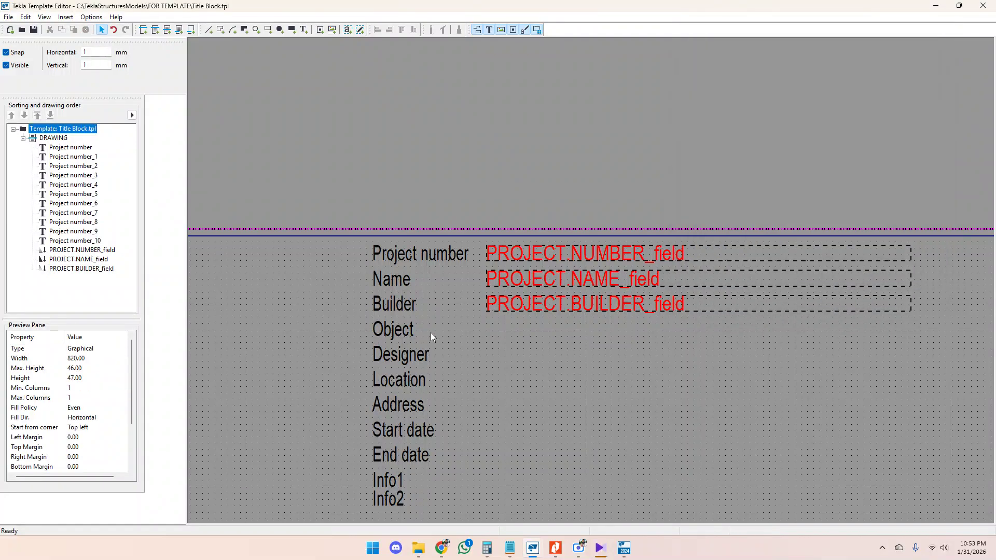
Step: Place a value field beside the Object label and assign the PROJECT group's OBJECT attribute to it
{"action": "left_click", "coordinate": [348, 30]}
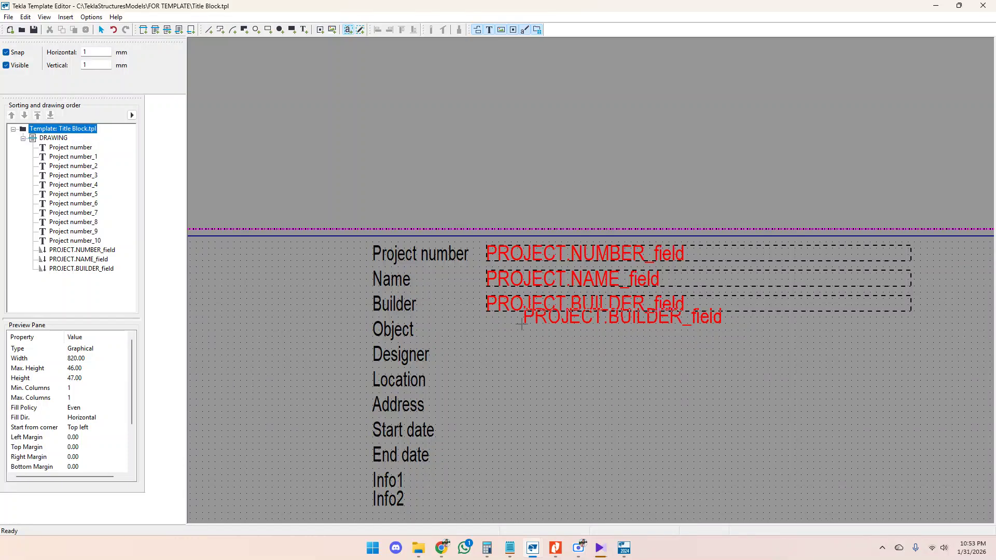
{"action": "left_click", "coordinate": [489, 340]}
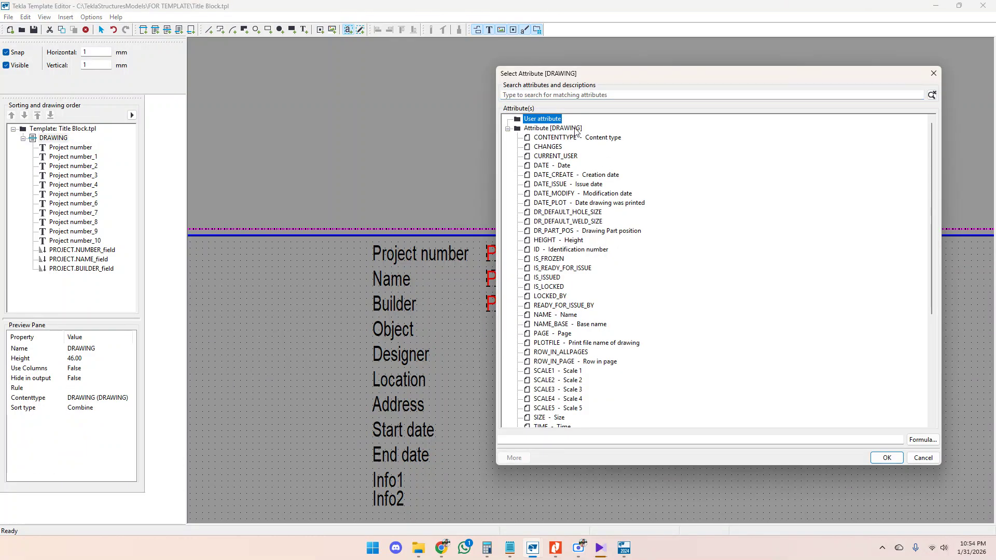
{"action": "scroll", "coordinate": [669, 363], "scroll_direction": "down", "scroll_amount": 6}
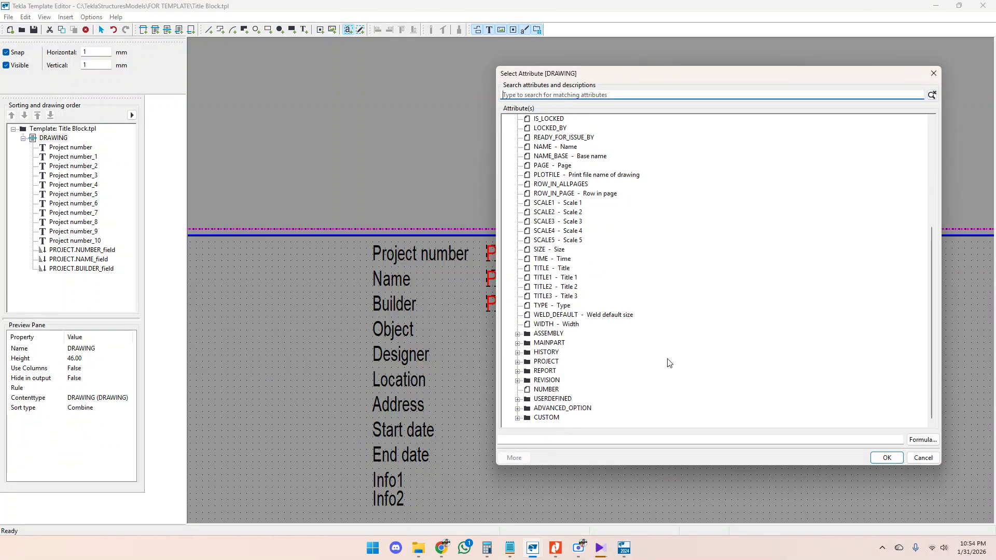
{"action": "left_click", "coordinate": [517, 362]}
{"action": "scroll", "coordinate": [571, 338], "scroll_direction": "down", "scroll_amount": 6}
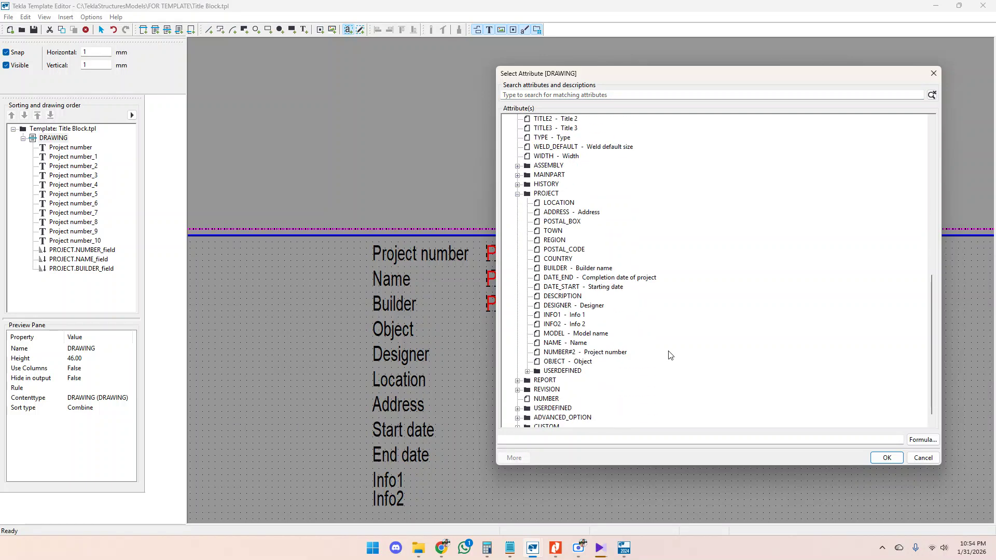
{"action": "left_click", "coordinate": [554, 362]}
{"action": "left_click", "coordinate": [886, 458]}
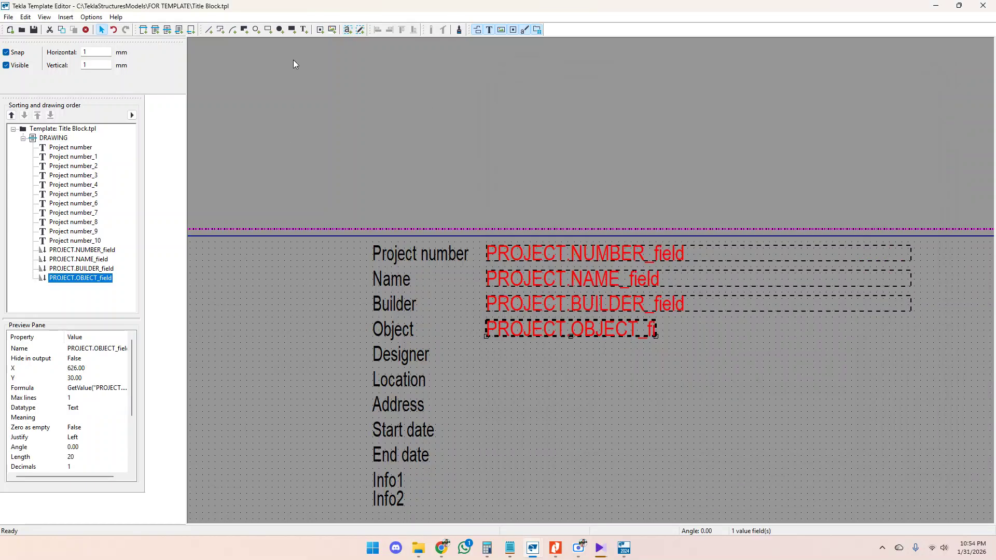
Step: Place a value field beside the Designer label and assign the PROJECT group's DESIGNER attribute to it
{"action": "left_click", "coordinate": [348, 30]}
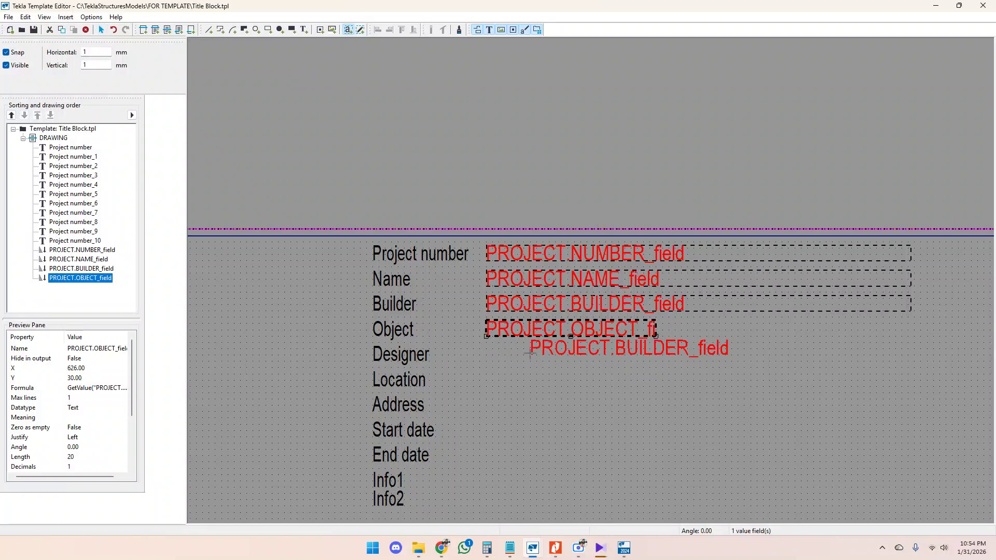
{"action": "left_click", "coordinate": [486, 362]}
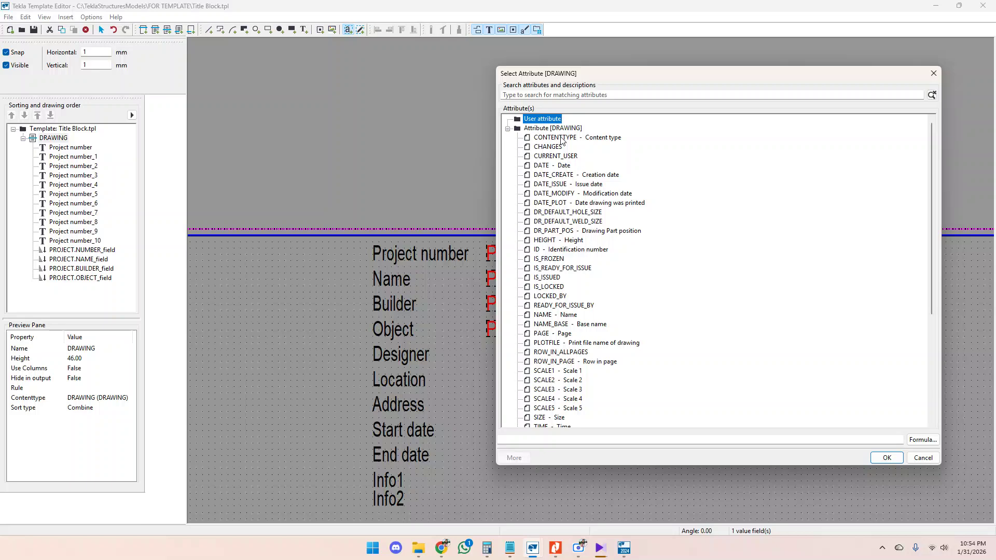
{"action": "scroll", "coordinate": [660, 310], "scroll_direction": "down", "scroll_amount": 7}
{"action": "left_click", "coordinate": [518, 362]}
{"action": "scroll", "coordinate": [674, 346], "scroll_direction": "down", "scroll_amount": 6}
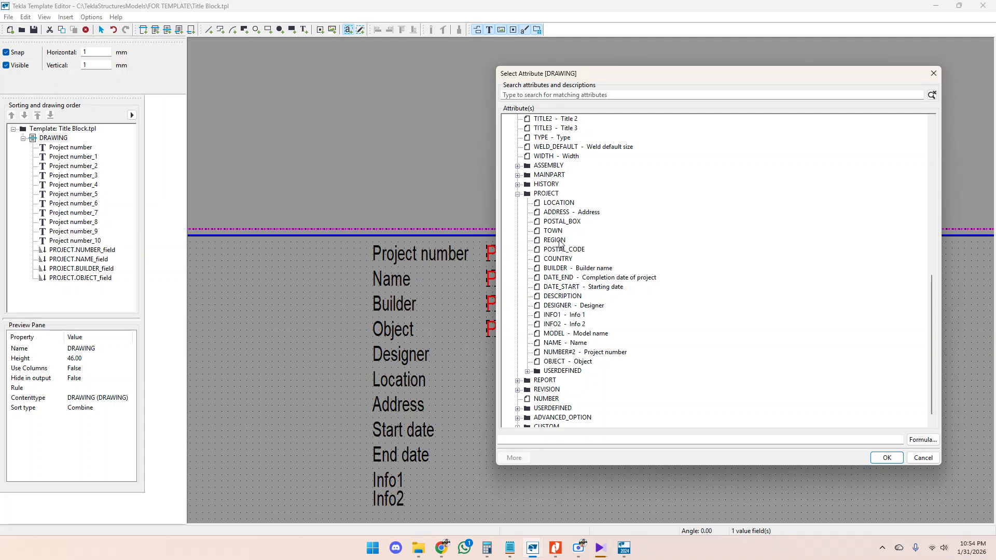
{"action": "left_click", "coordinate": [567, 306]}
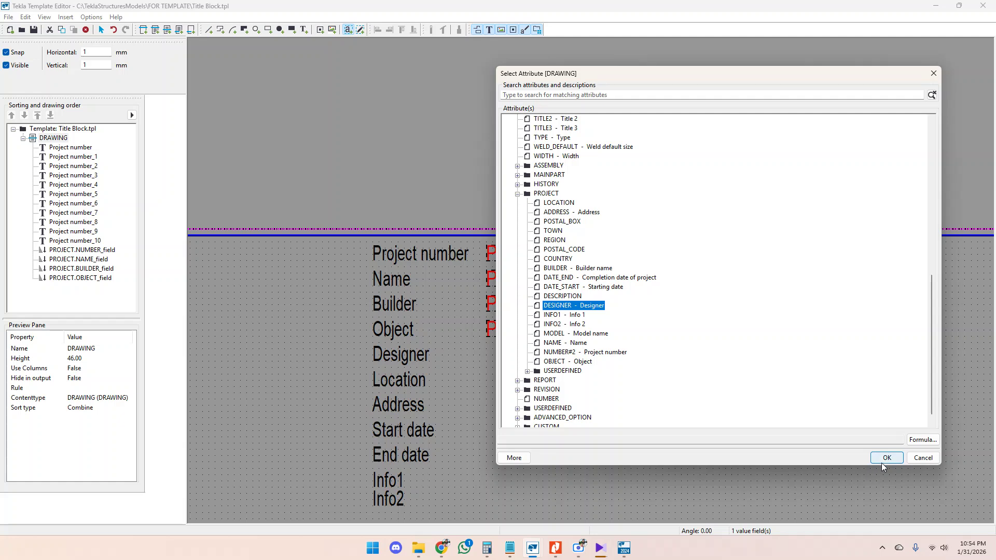
{"action": "left_click", "coordinate": [885, 459]}
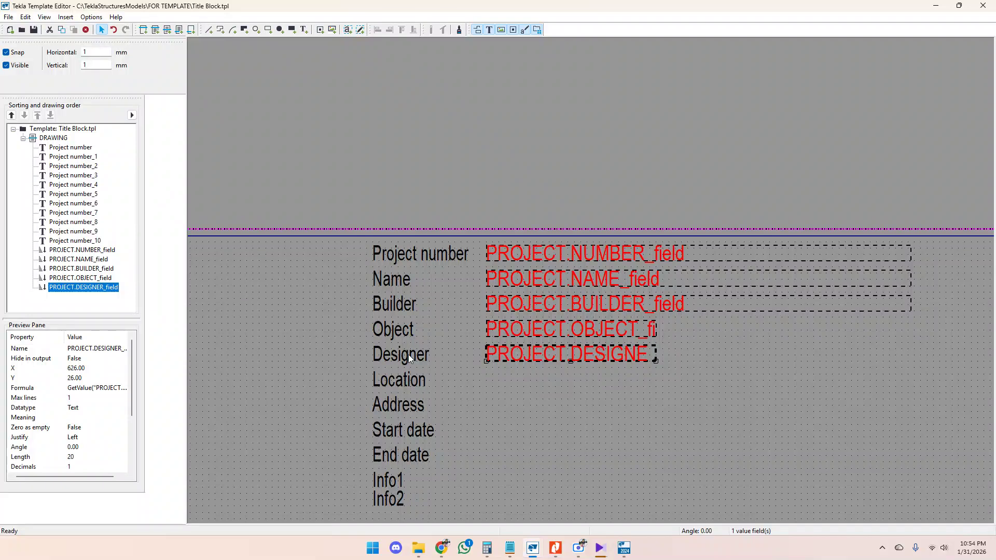
Step: Place a value field beside the Location label and assign the PROJECT group's LOCATION attribute to it
{"action": "left_click", "coordinate": [348, 30]}
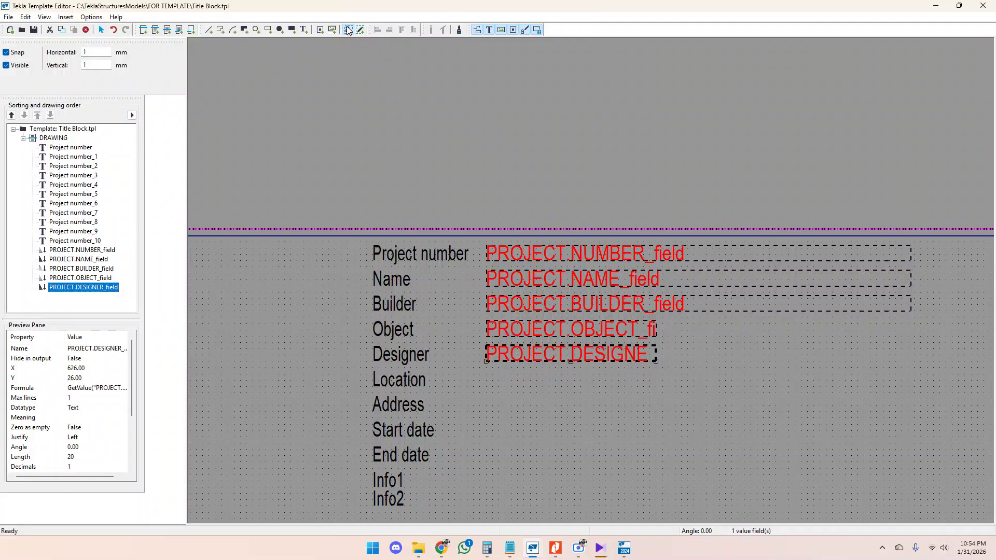
{"action": "left_click", "coordinate": [490, 388]}
{"action": "type", "text": "lo"}
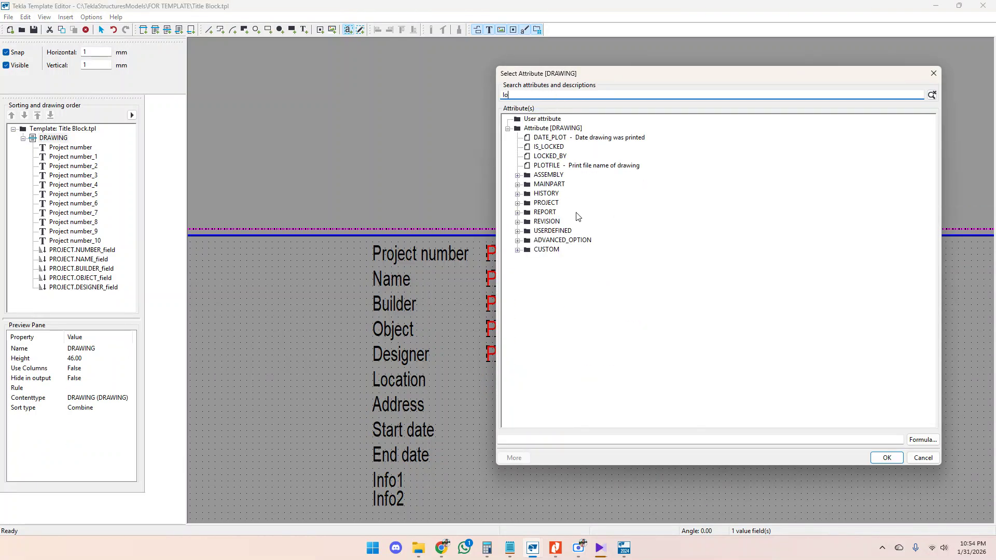
{"action": "left_click", "coordinate": [517, 203]}
{"action": "left_click", "coordinate": [560, 213]}
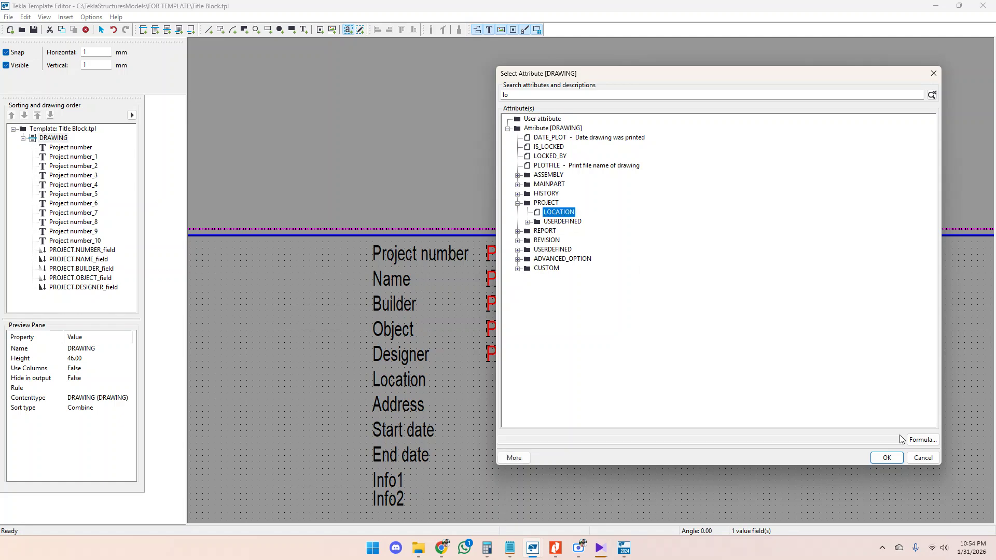
{"action": "left_click", "coordinate": [887, 458]}
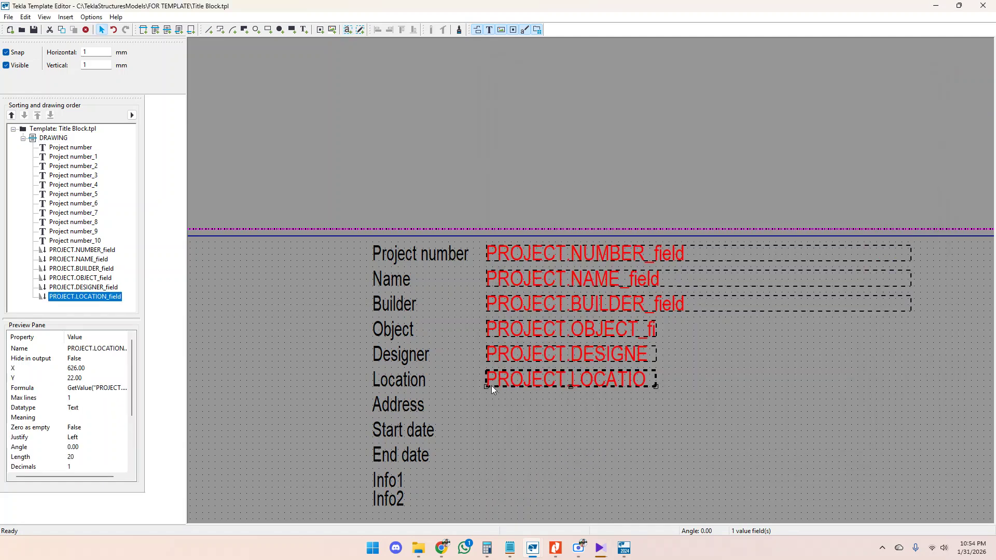
Step: Place a value field beside the Address label and assign the PROJECT group's ADDRESS attribute to it
{"action": "left_click", "coordinate": [348, 29]}
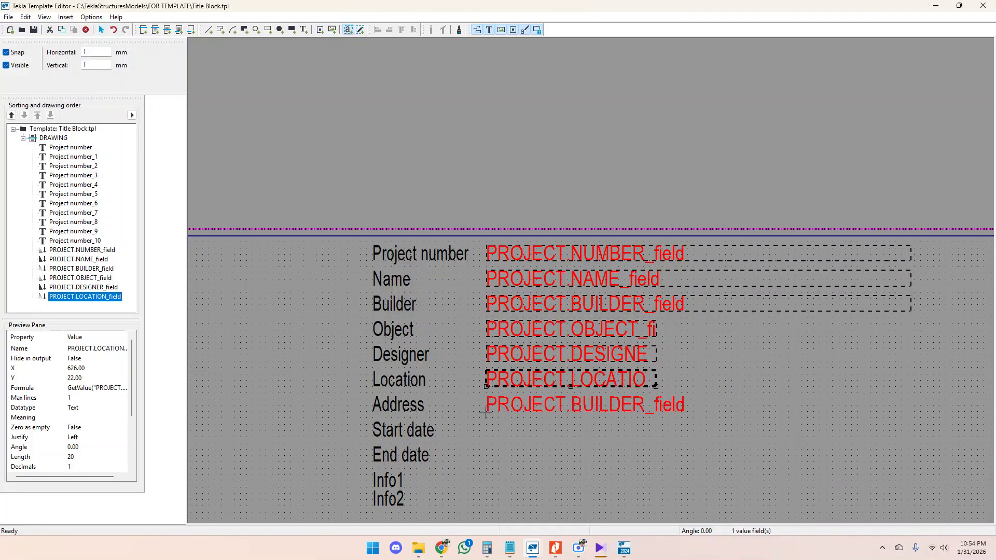
{"action": "left_click", "coordinate": [489, 415]}
{"action": "type", "text": "ad"}
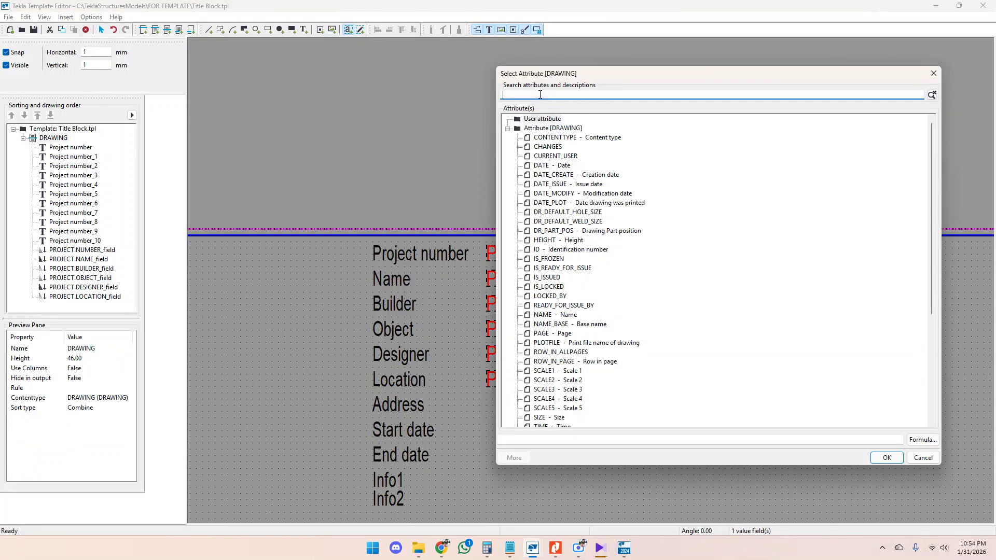
{"action": "type", "text": "d"}
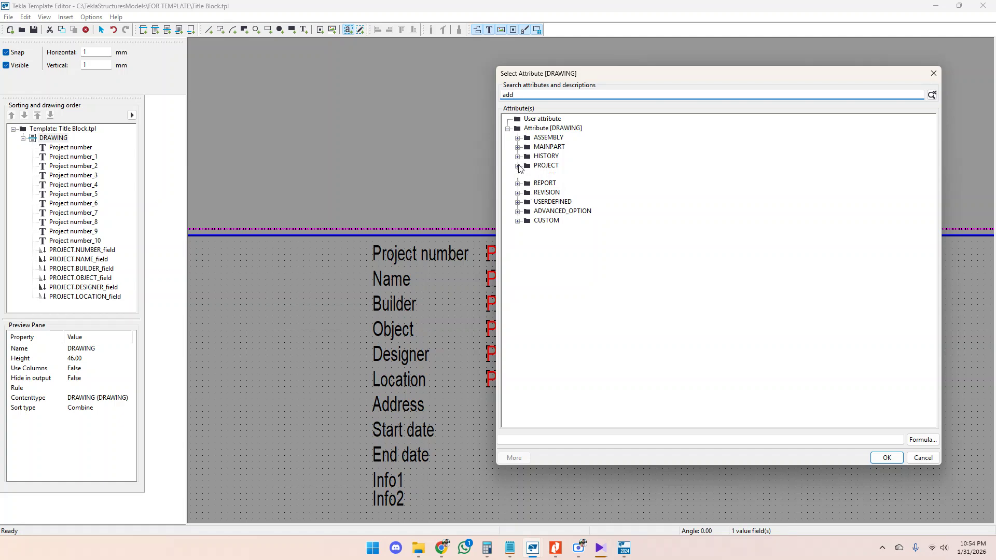
{"action": "left_click", "coordinate": [556, 175]}
{"action": "key", "text": "Return"}
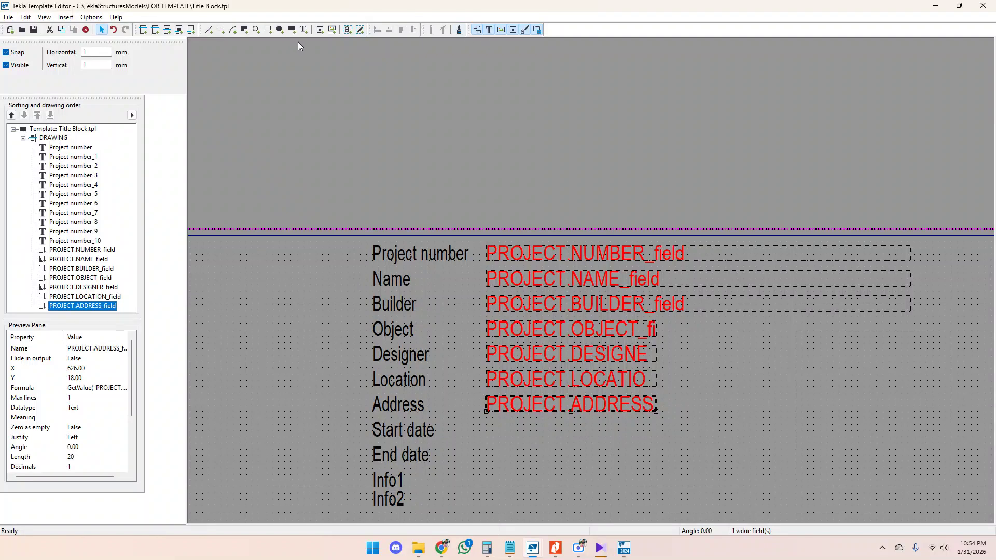
Step: Place a value field with the PROJECT group's DATE_START attribute beside the Start date label and review its properties
{"action": "left_click", "coordinate": [347, 30]}
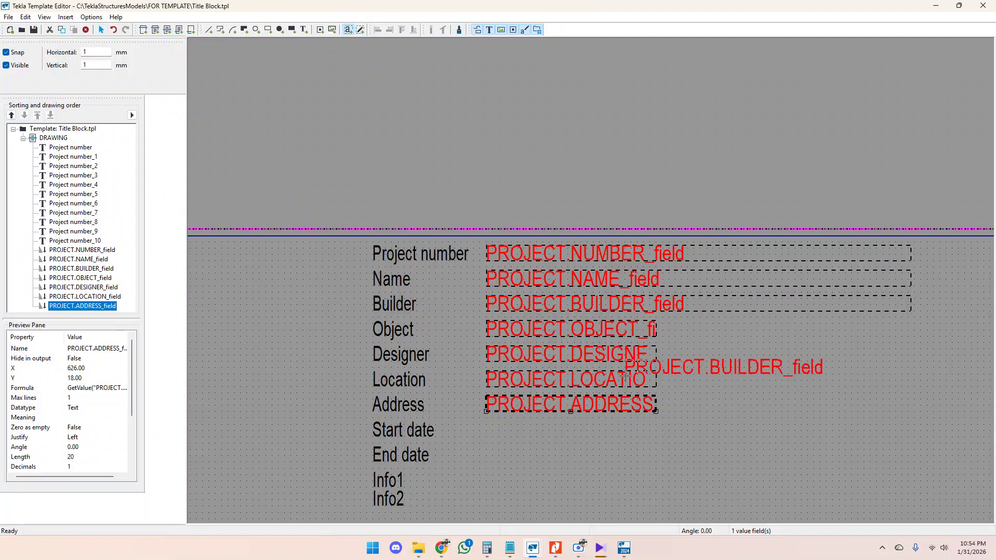
{"action": "left_click", "coordinate": [487, 439]}
{"action": "left_click", "coordinate": [545, 94]}
{"action": "type", "text": "da"}
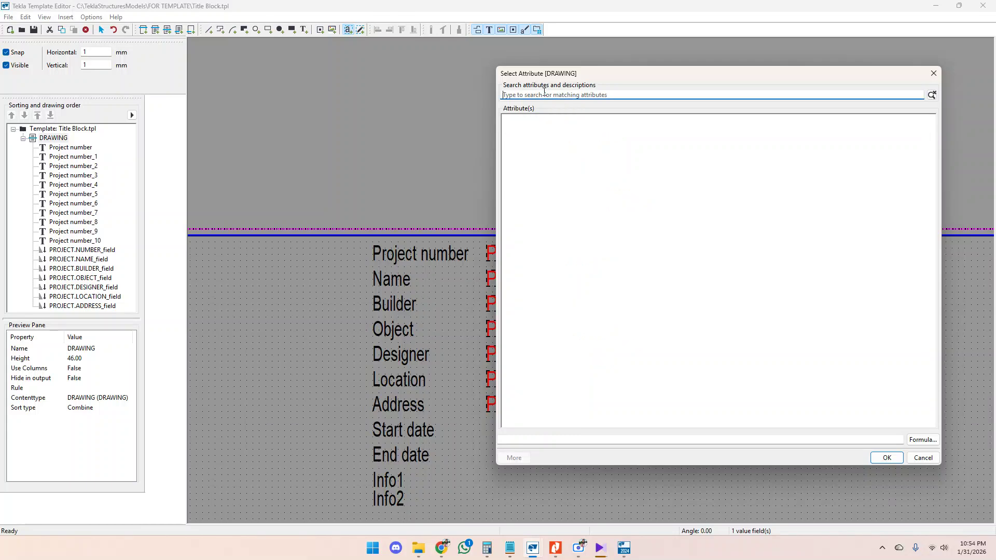
{"action": "left_click", "coordinate": [545, 139]}
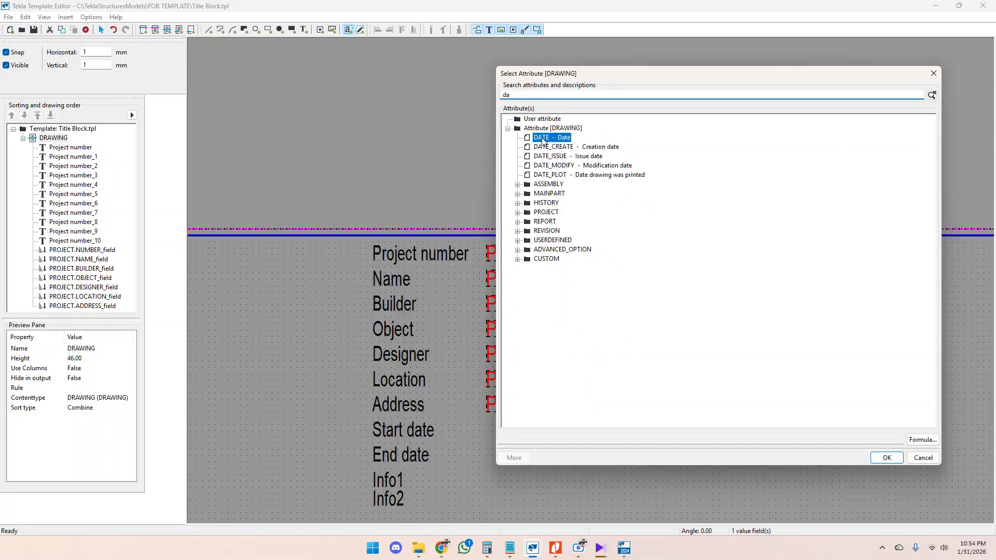
{"action": "left_click", "coordinate": [518, 213]}
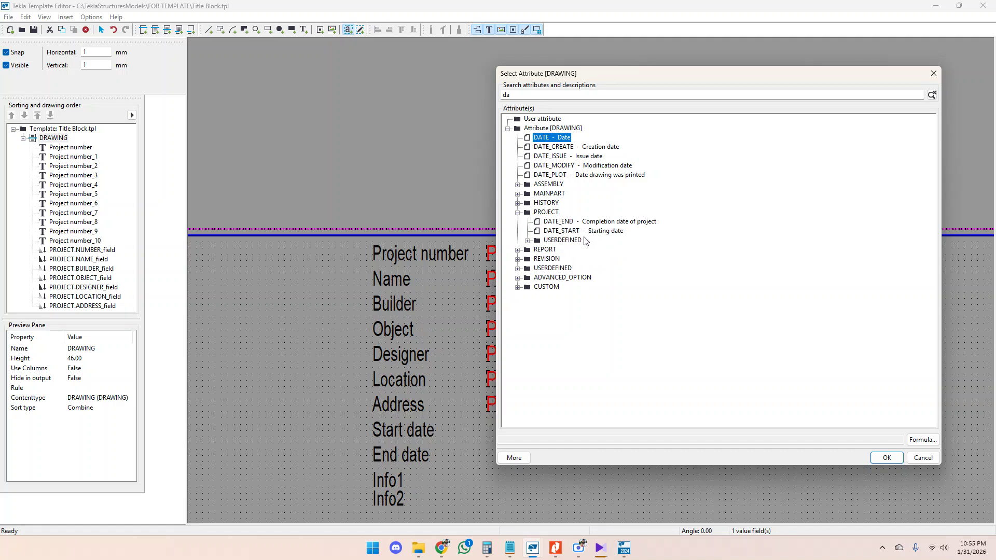
{"action": "left_click", "coordinate": [563, 233]}
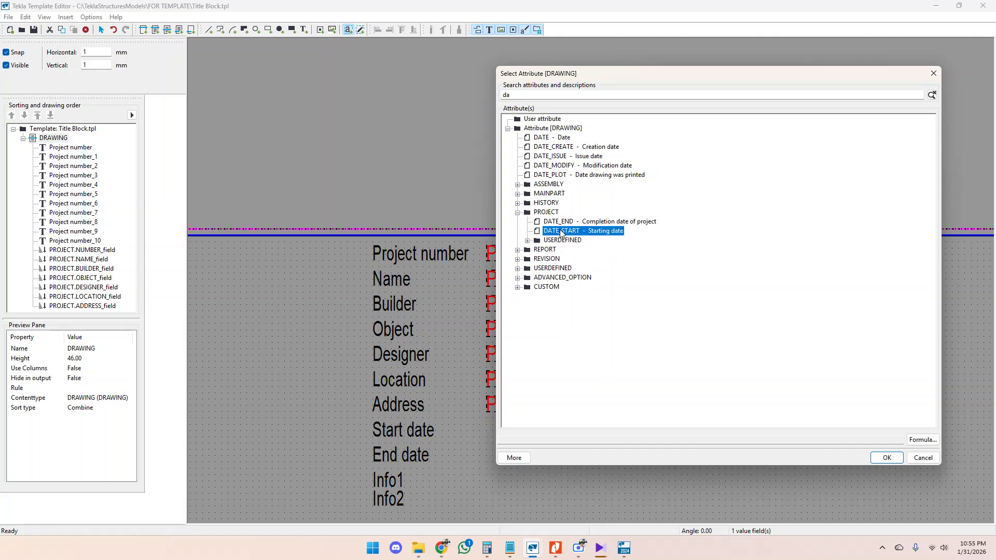
{"action": "left_click", "coordinate": [887, 459]}
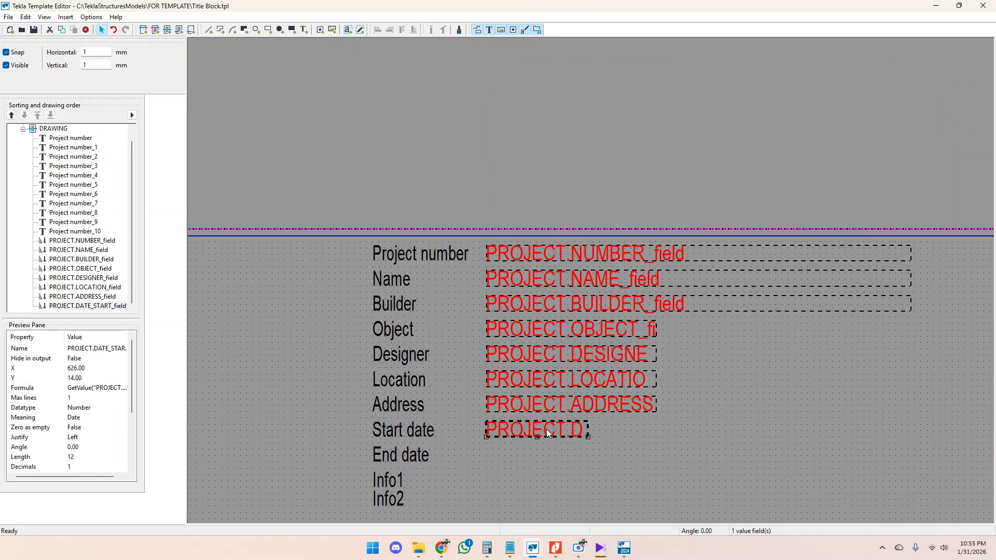
{"action": "double_click", "coordinate": [549, 432]}
{"action": "left_click", "coordinate": [851, 287]}
Step: Place a value field beside the End date label and assign the PROJECT group's DATE_END attribute to it
{"action": "left_click", "coordinate": [348, 30]}
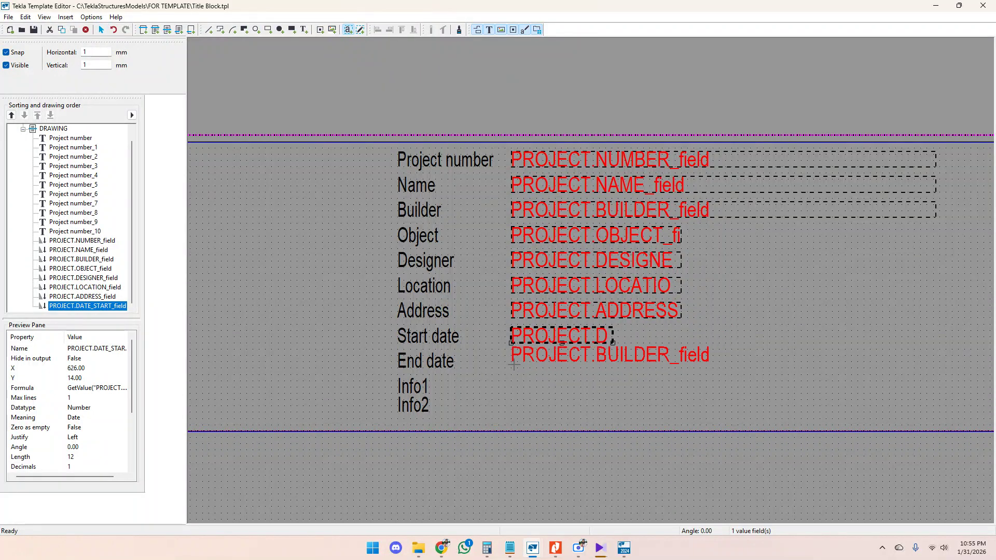
{"action": "left_click", "coordinate": [515, 365]}
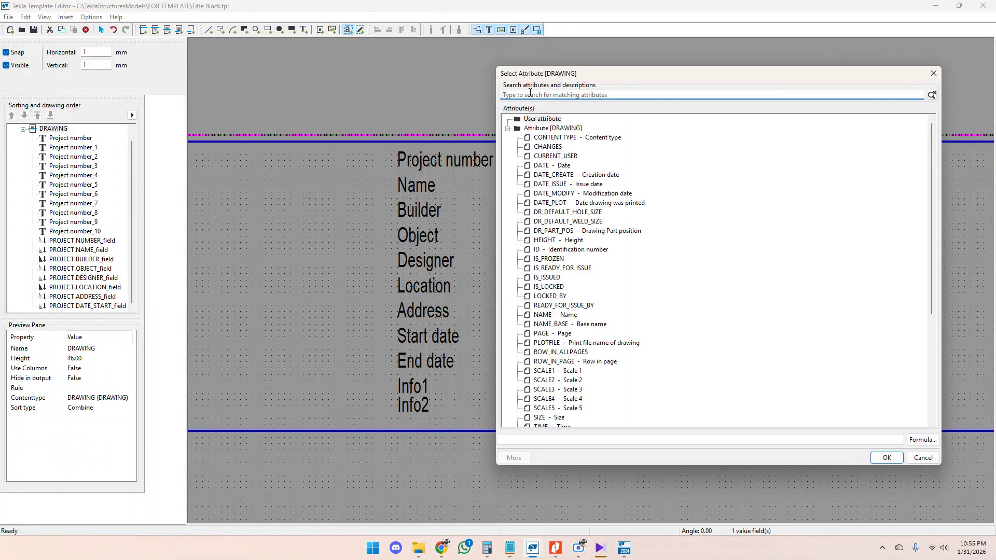
{"action": "type", "text": "dat"}
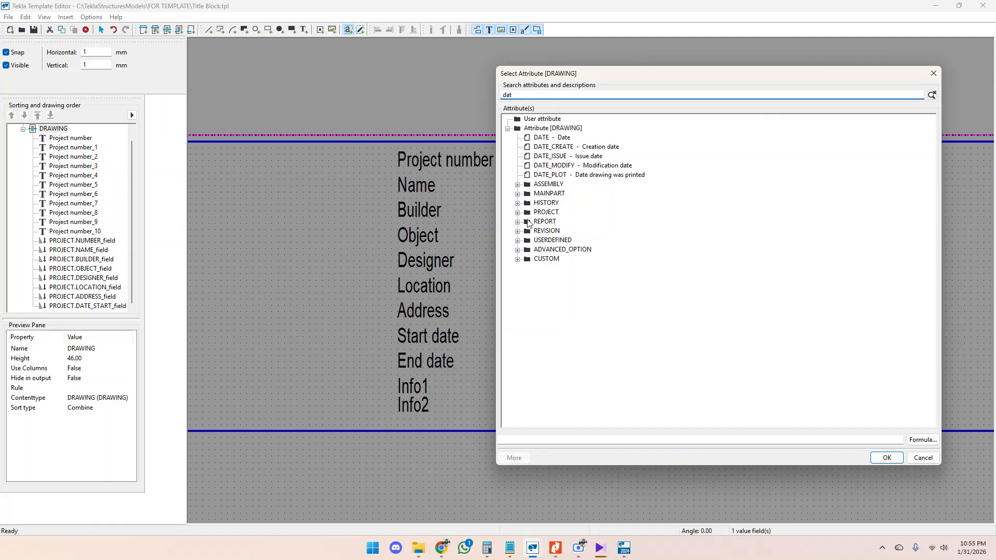
{"action": "left_click", "coordinate": [517, 212]}
{"action": "left_click", "coordinate": [560, 222]}
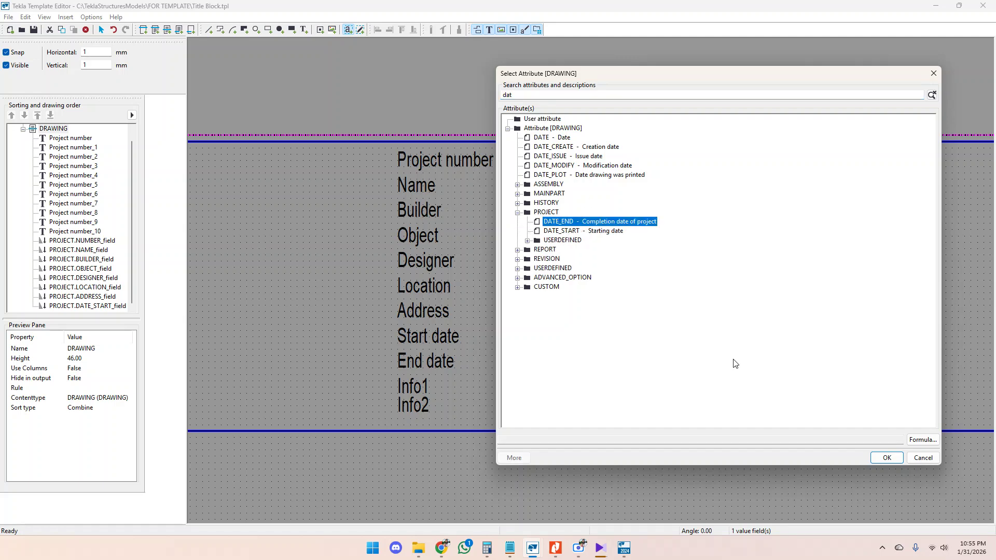
{"action": "left_click", "coordinate": [886, 459]}
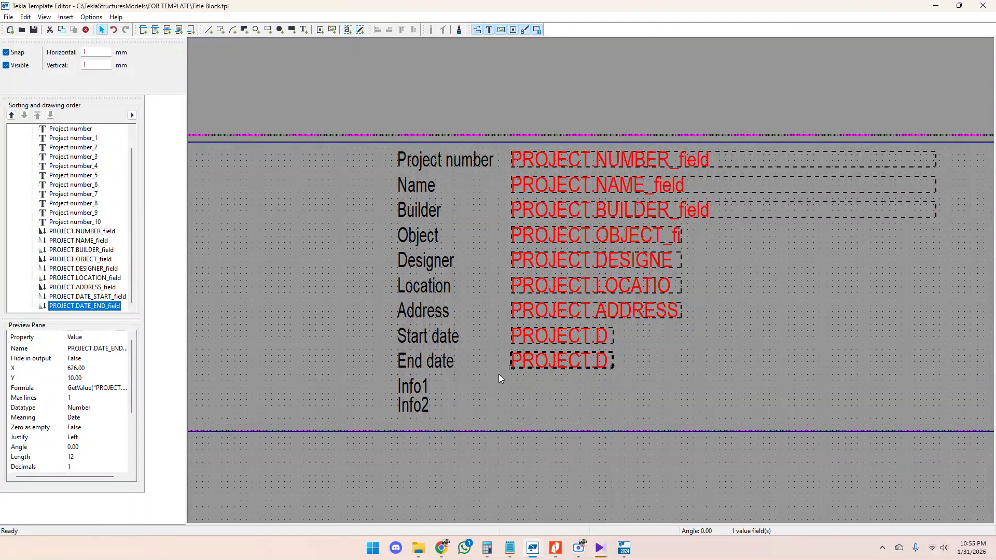
Step: Place a value field beside the Info1 label and assign the PROJECT group's INFO1 attribute to it
{"action": "left_click", "coordinate": [352, 31]}
{"action": "left_click", "coordinate": [512, 388]}
{"action": "left_click", "coordinate": [528, 96]}
{"action": "type", "text": "in"}
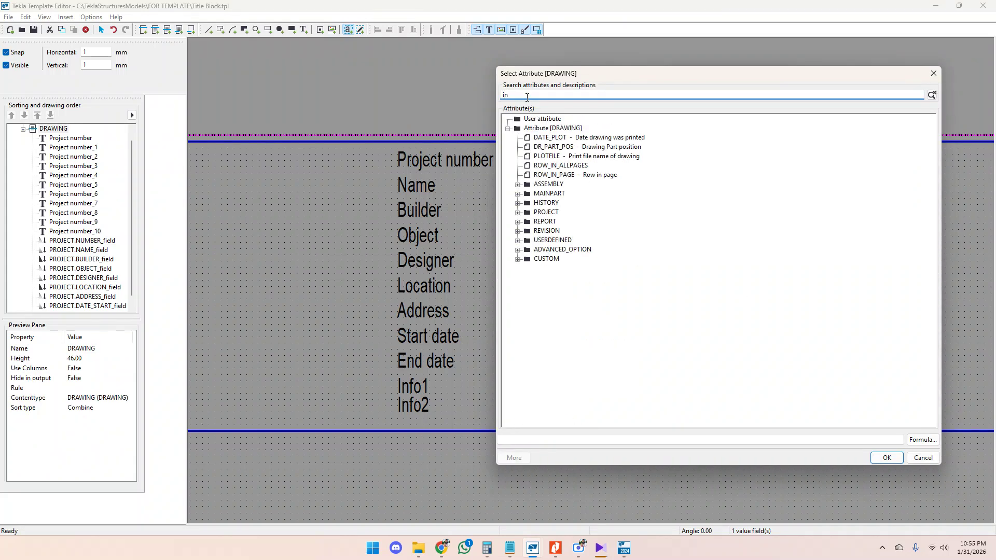
{"action": "left_click", "coordinate": [518, 213]}
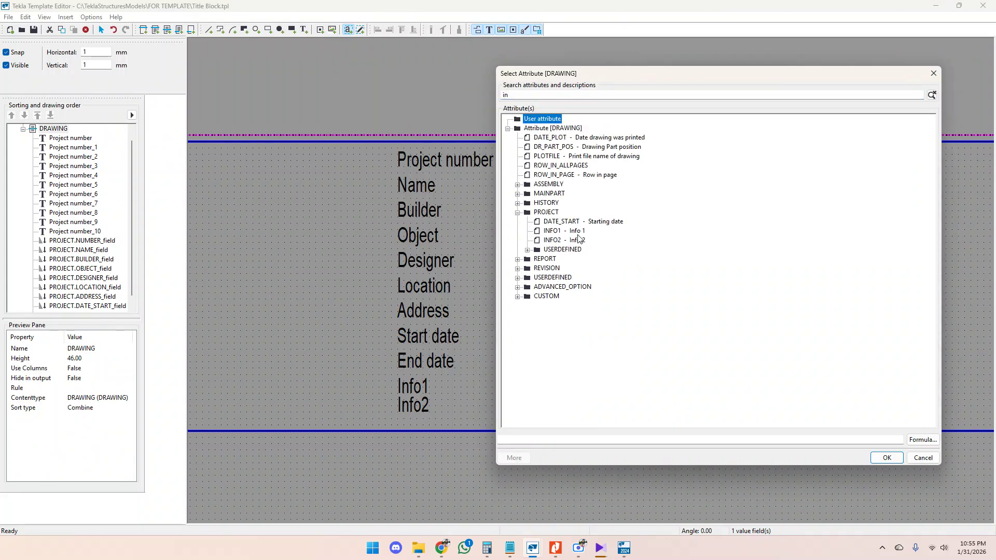
{"action": "left_click", "coordinate": [563, 231]}
{"action": "left_click", "coordinate": [887, 458]}
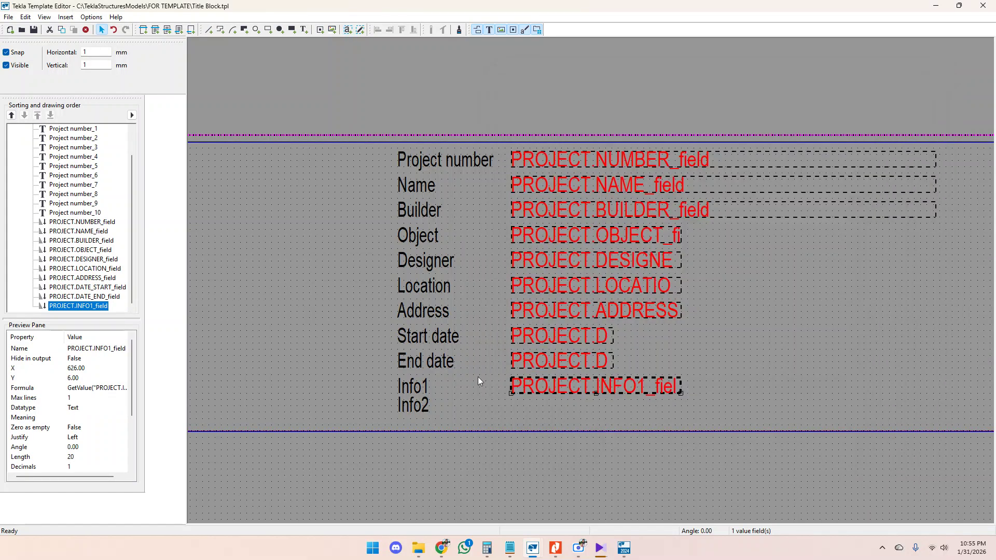
Step: Place a value field beside the Info2 label, assign the PROJECT group's INFO2 attribute to it, and save the template
{"action": "left_click", "coordinate": [346, 31]}
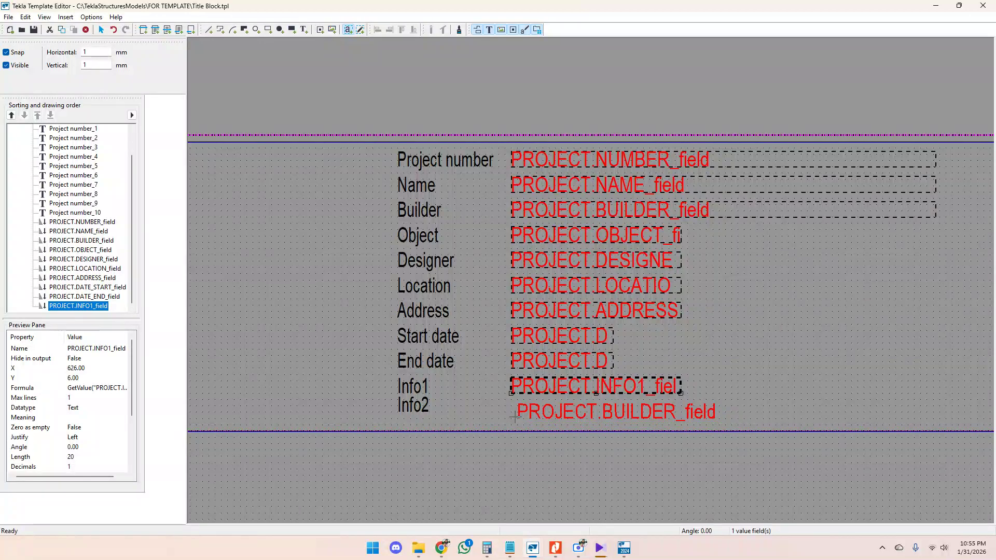
{"action": "left_click", "coordinate": [525, 421]}
{"action": "left_click", "coordinate": [542, 96]}
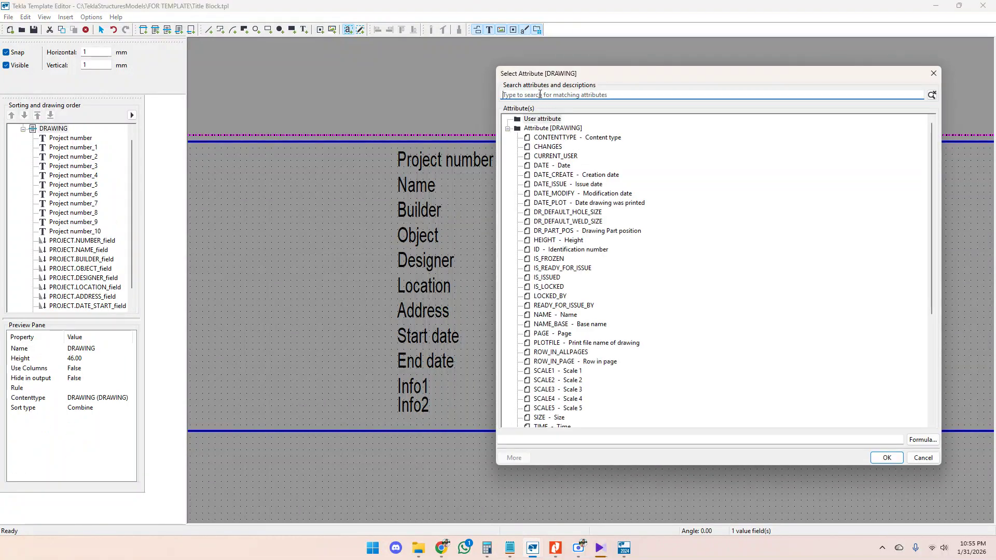
{"action": "type", "text": "in"}
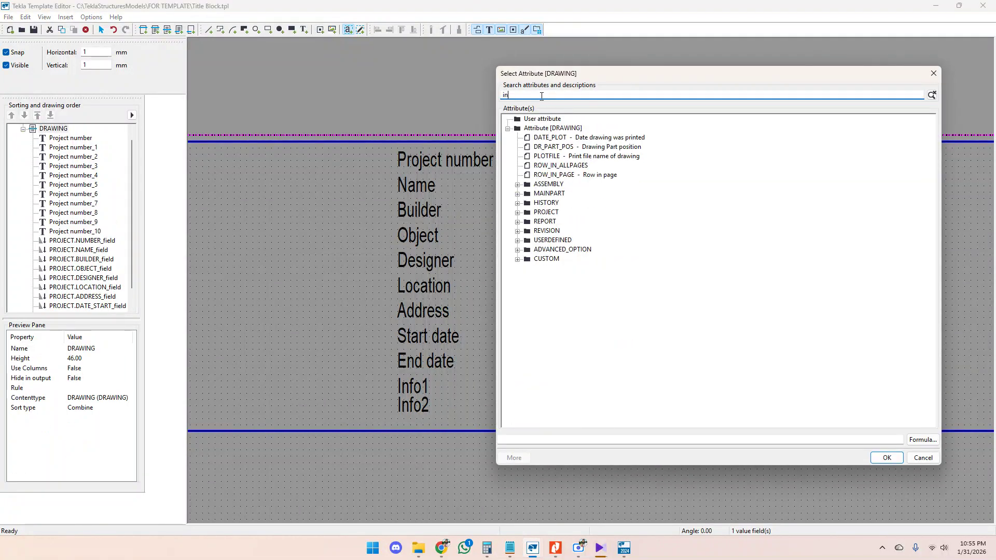
{"action": "left_click", "coordinate": [517, 213]}
{"action": "left_click", "coordinate": [564, 240]}
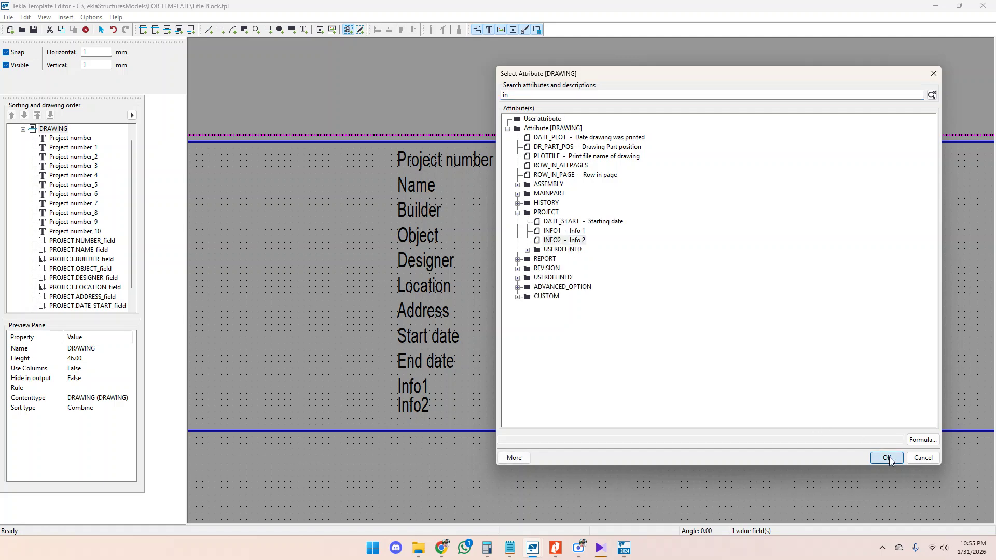
{"action": "left_click", "coordinate": [887, 458]}
{"action": "left_click", "coordinate": [34, 29]}
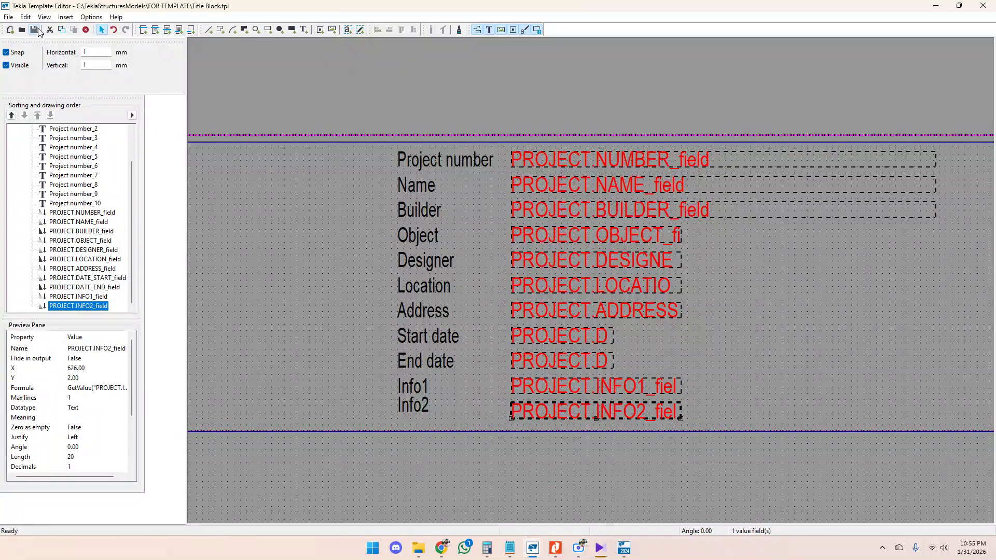
Step: In Tekla Structures' project properties, set the project number to PROJ-NUM1, name to PROJ-NAME1, builder to PROJ-BUILDER1 and object to PROJ-OBJECT1
{"action": "left_click", "coordinate": [629, 551]}
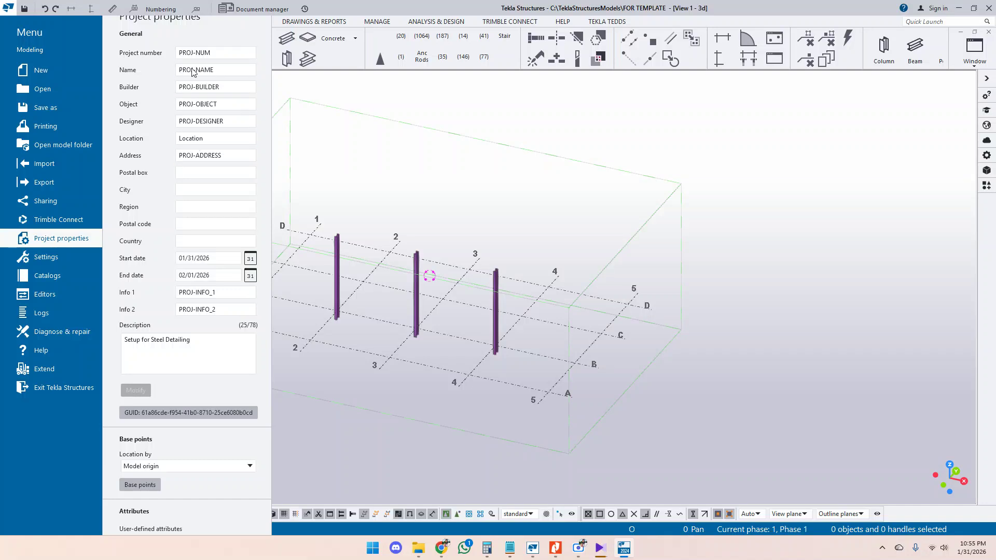
{"action": "left_click", "coordinate": [220, 53]}
{"action": "type", "text": "1"}
{"action": "left_click", "coordinate": [232, 70]}
{"action": "type", "text": "1"}
{"action": "left_click", "coordinate": [233, 87]}
{"action": "type", "text": "1"}
{"action": "left_click", "coordinate": [240, 104]}
{"action": "type", "text": "1"}
Step: Set the project's designer to PROJ-DESIGNER1, location to Location1 and address to PROJ-ADDRESS1
{"action": "left_click", "coordinate": [238, 121]}
{"action": "type", "text": "1"}
{"action": "left_click", "coordinate": [236, 139]}
{"action": "type", "text": "1"}
{"action": "left_click", "coordinate": [235, 154]}
{"action": "type", "text": "1"}
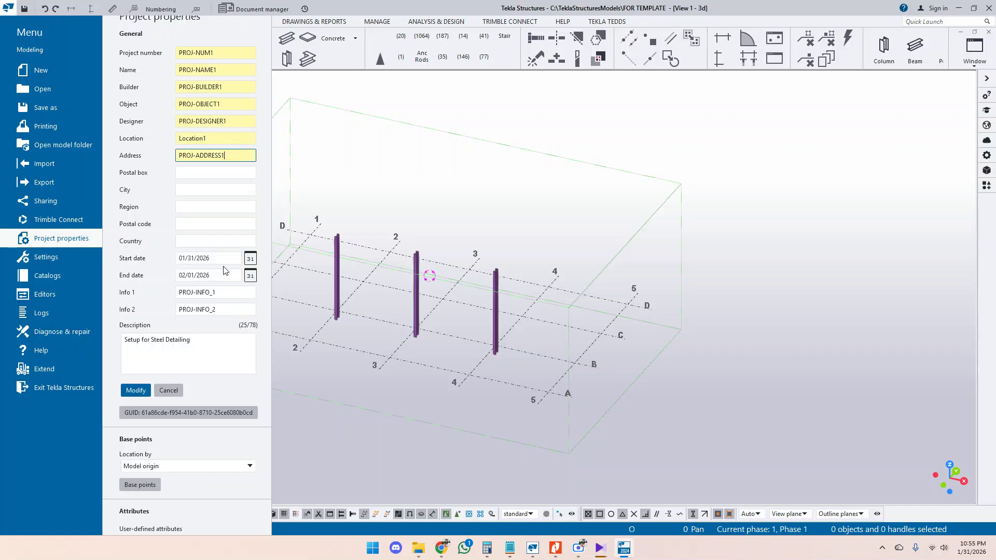
Step: Set Info 1 to PROJ-INFO_11 and Info 2 to PROJ-INFO_22, and apply the modified project properties
{"action": "left_click", "coordinate": [225, 293]}
{"action": "type", "text": "1"}
{"action": "left_click", "coordinate": [229, 309]}
{"action": "type", "text": "2"}
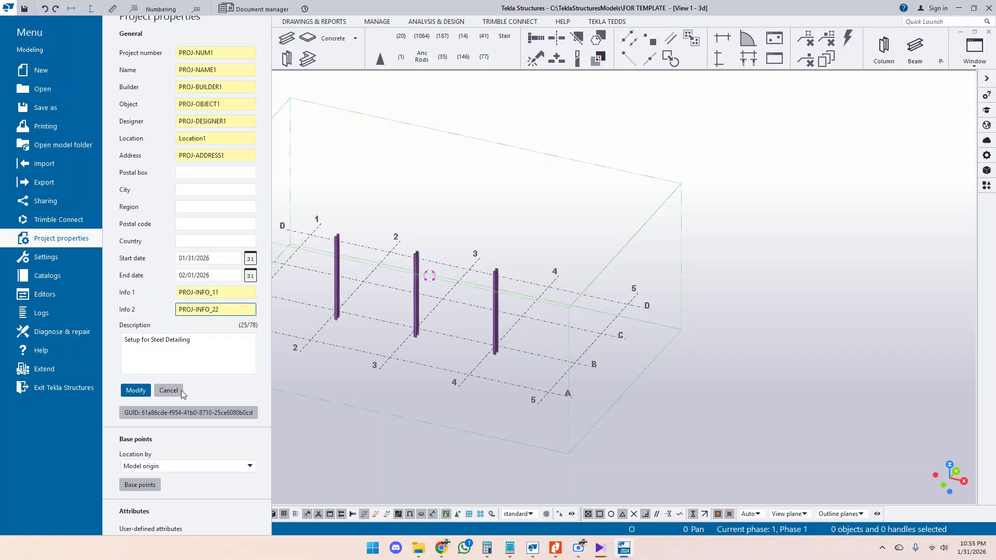
{"action": "left_click", "coordinate": [136, 390]}
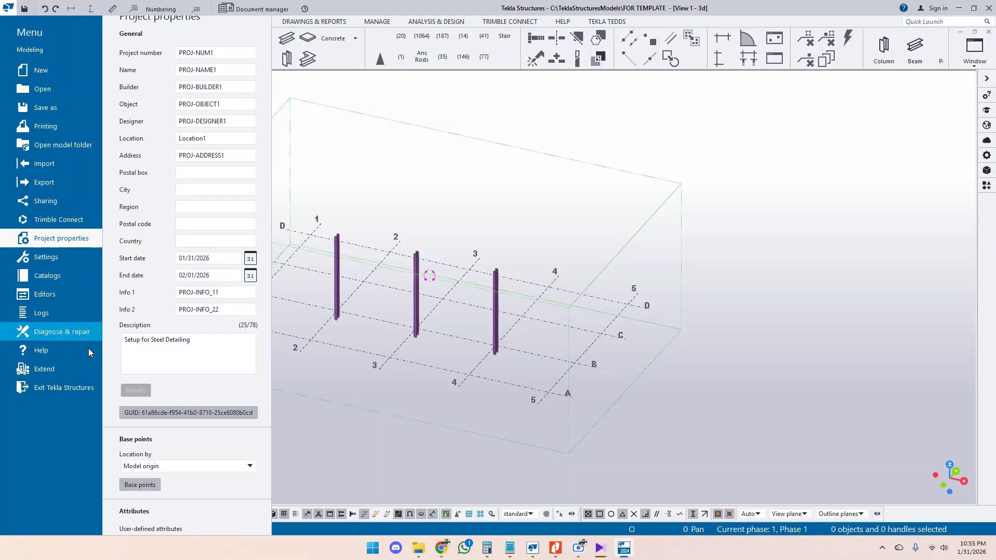
{"action": "key", "text": "Escape"}
Step: Open the GA drawing S1 from the document manager and minimize the document list
{"action": "left_click", "coordinate": [60, 44]}
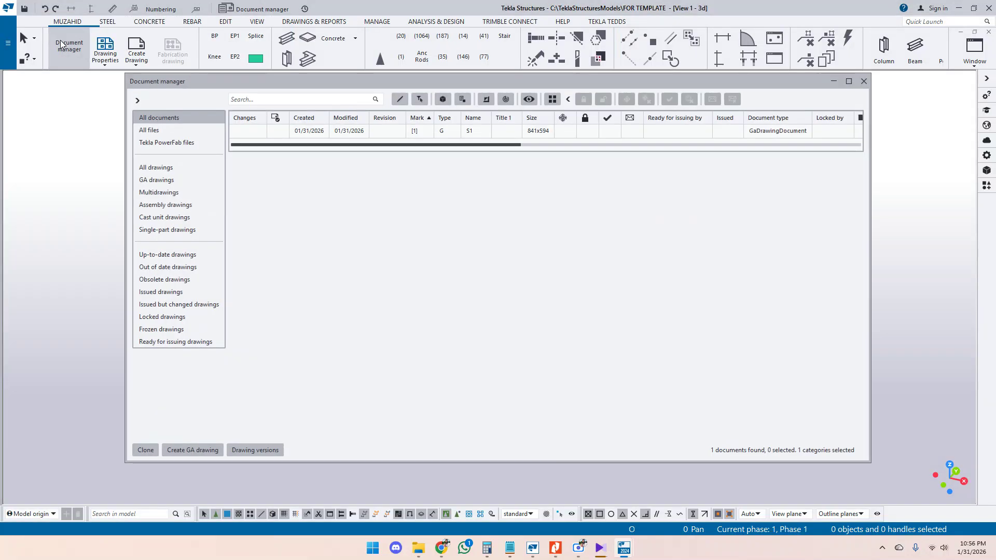
{"action": "double_click", "coordinate": [311, 131]}
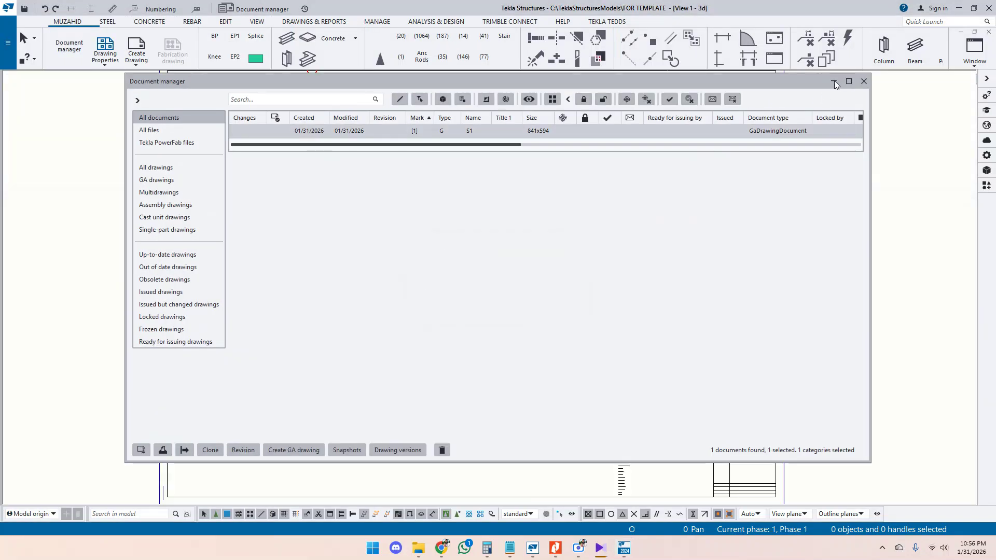
{"action": "left_click", "coordinate": [834, 81]}
Step: Examine the drawing's title block to check that each label shows the matching updated project property
{"action": "scroll", "coordinate": [666, 487], "scroll_direction": "up", "scroll_amount": 2}
{"action": "scroll", "coordinate": [667, 487], "scroll_direction": "up", "scroll_amount": 3}
{"action": "scroll", "coordinate": [560, 373], "scroll_direction": "up", "scroll_amount": 1}
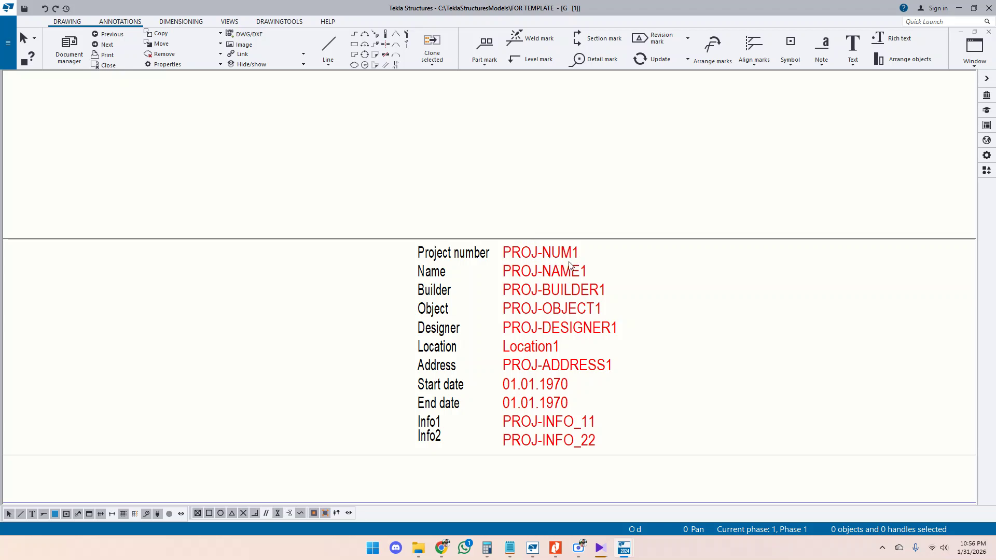
{"action": "scroll", "coordinate": [444, 277], "scroll_direction": "down", "scroll_amount": 3}
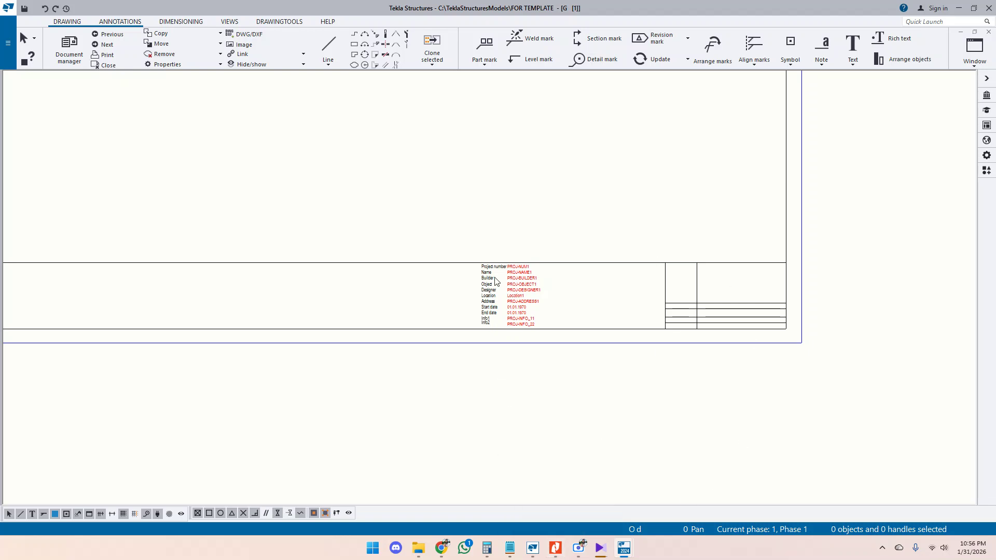
{"action": "scroll", "coordinate": [496, 280], "scroll_direction": "up", "scroll_amount": 3}
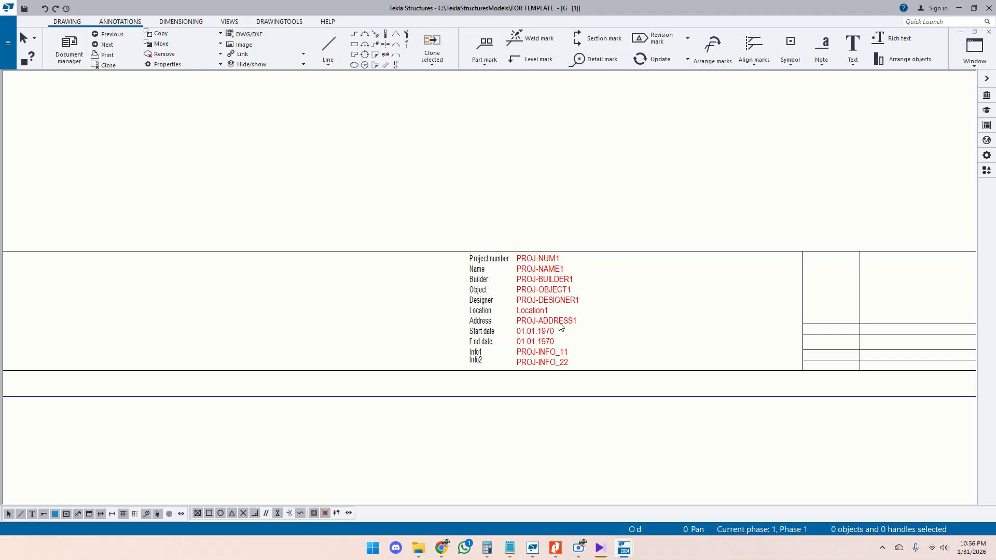
{"action": "scroll", "coordinate": [548, 297], "scroll_direction": "up", "scroll_amount": 2}
{"action": "scroll", "coordinate": [536, 278], "scroll_direction": "down", "scroll_amount": 3}
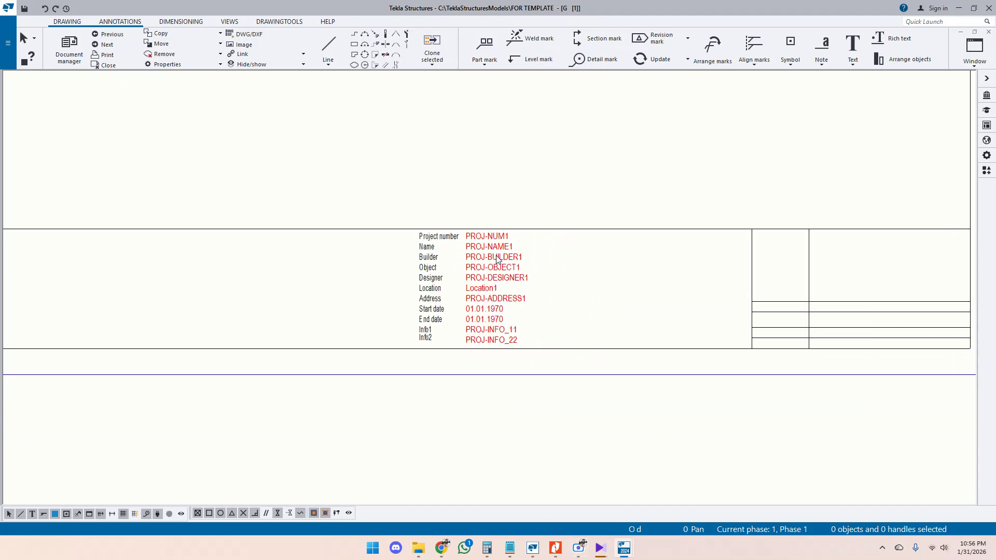
{"action": "scroll", "coordinate": [496, 257], "scroll_direction": "up", "scroll_amount": 2}
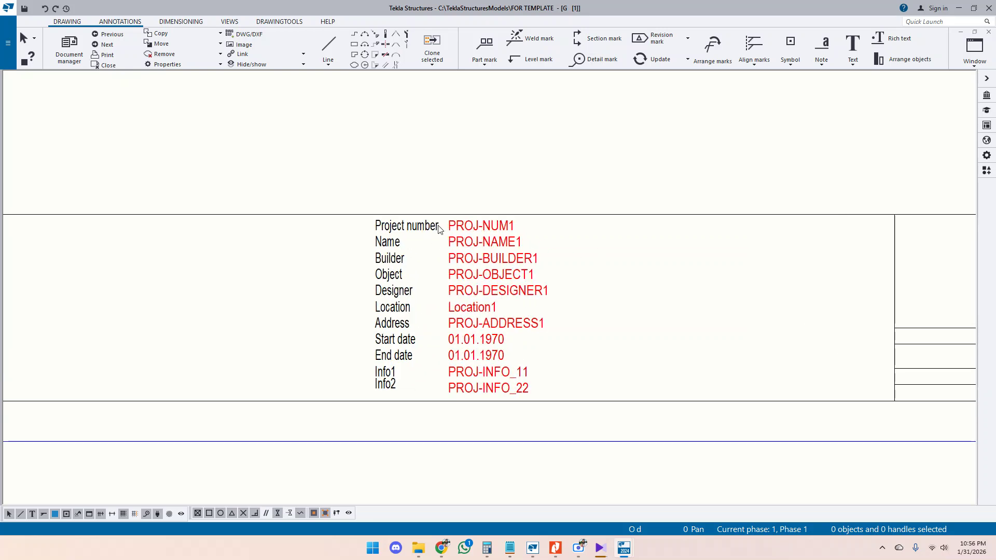
{"action": "scroll", "coordinate": [402, 221], "scroll_direction": "down", "scroll_amount": 2}
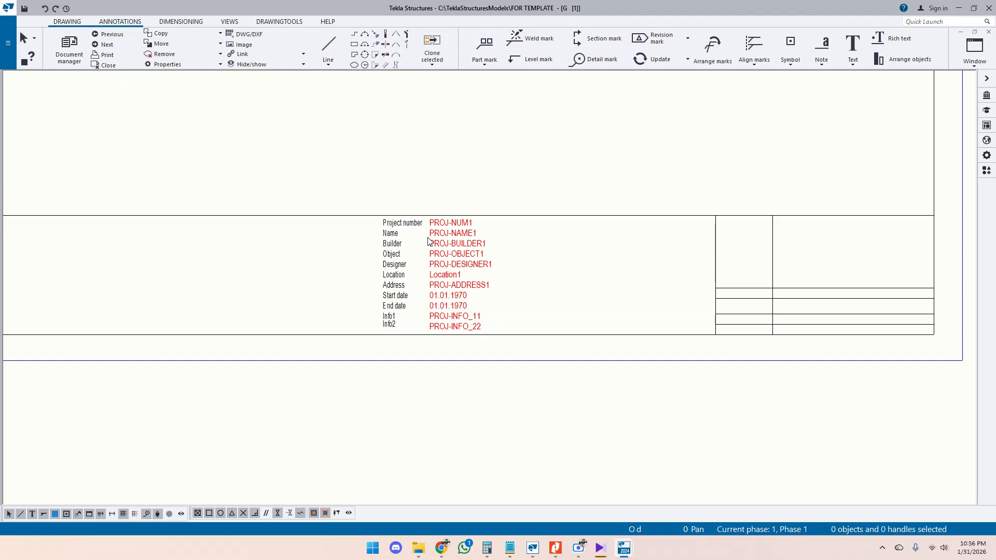
{"action": "scroll", "coordinate": [428, 241], "scroll_direction": "up", "scroll_amount": 1}
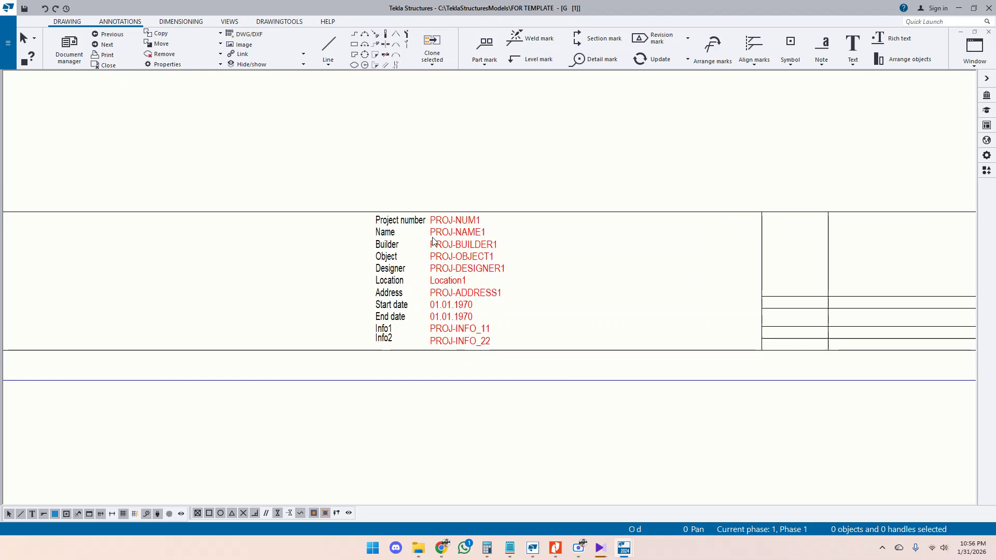
{"action": "scroll", "coordinate": [439, 242], "scroll_direction": "up", "scroll_amount": 1}
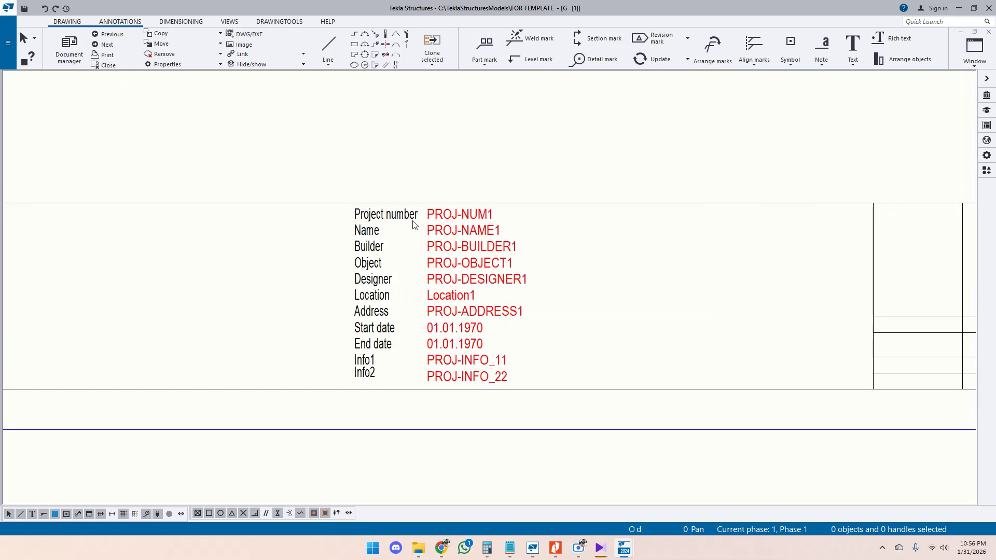
{"action": "scroll", "coordinate": [319, 210], "scroll_direction": "down", "scroll_amount": 1}
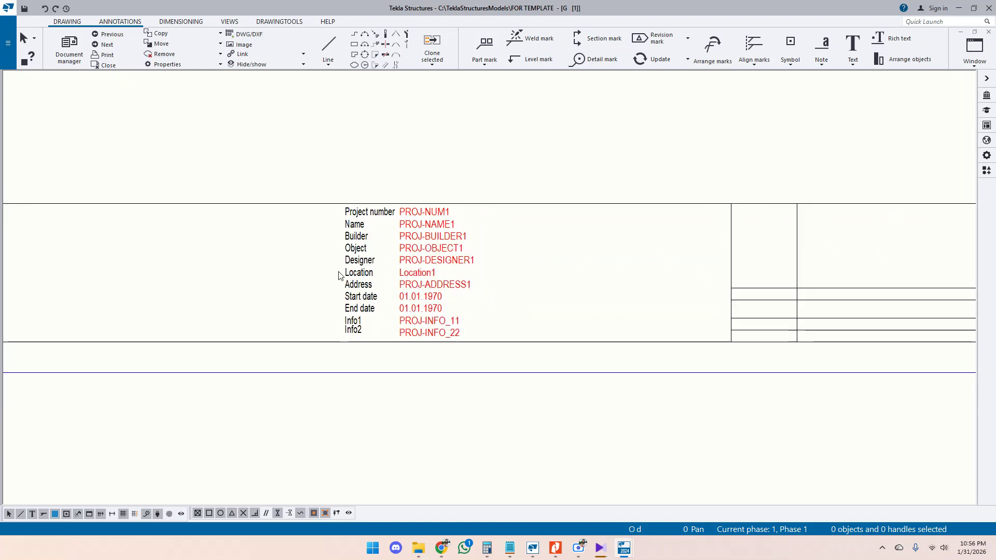
{"action": "scroll", "coordinate": [338, 261], "scroll_direction": "up", "scroll_amount": 1}
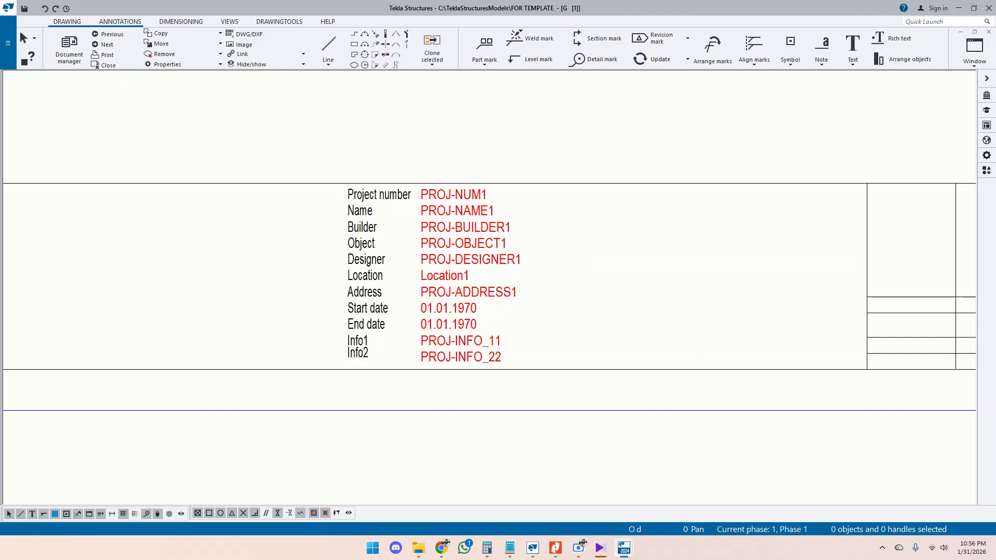
{"action": "scroll", "coordinate": [461, 280], "scroll_direction": "down", "scroll_amount": 4}
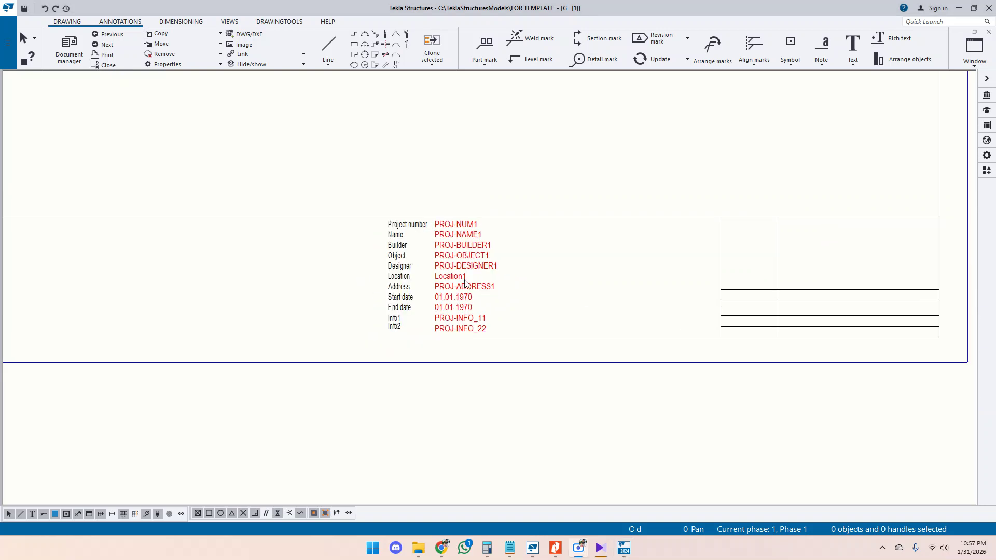
{"action": "scroll", "coordinate": [440, 324], "scroll_direction": "up", "scroll_amount": 1}
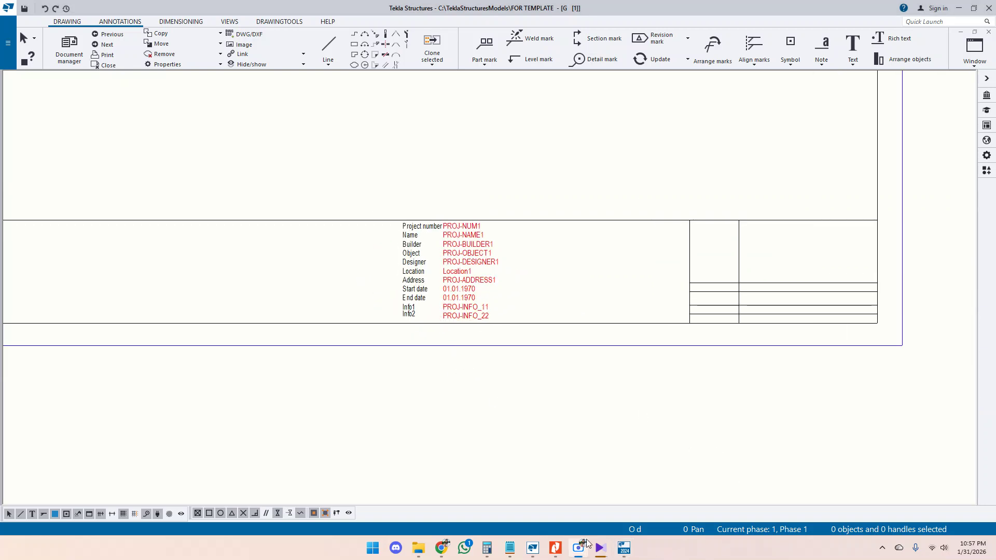
Step: Switch to the Title Block template in Tekla Template Editor and add a Description text label in the empty area of the title block
{"action": "mouse_move", "coordinate": [552, 551]}
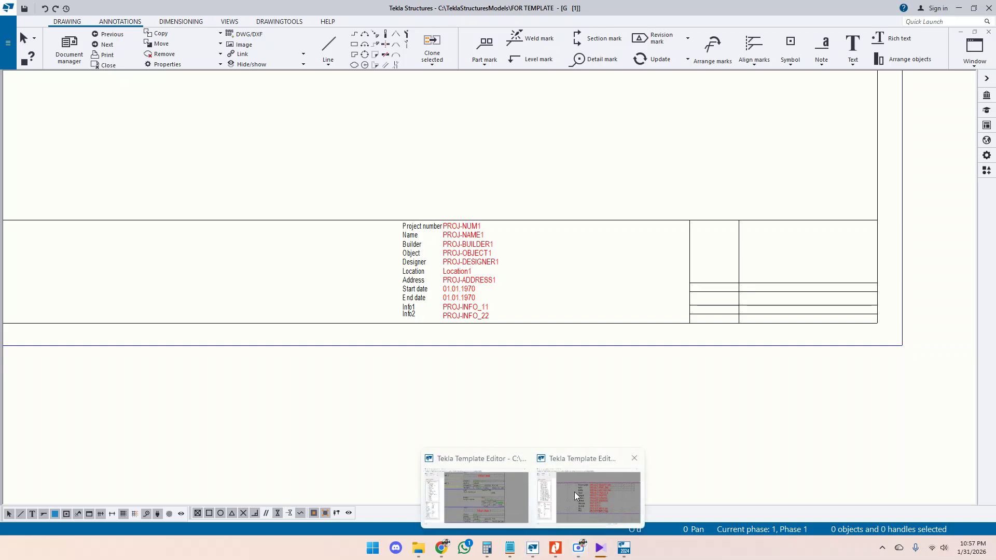
{"action": "left_click", "coordinate": [574, 492]}
{"action": "scroll", "coordinate": [546, 280], "scroll_direction": "up", "scroll_amount": 1}
{"action": "scroll", "coordinate": [779, 238], "scroll_direction": "down", "scroll_amount": 4}
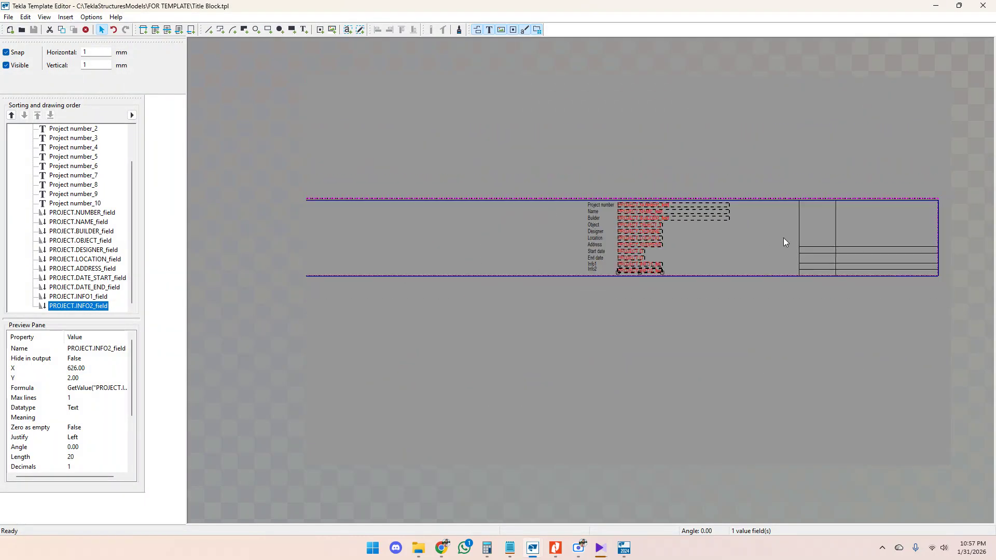
{"action": "scroll", "coordinate": [445, 236], "scroll_direction": "up", "scroll_amount": 5}
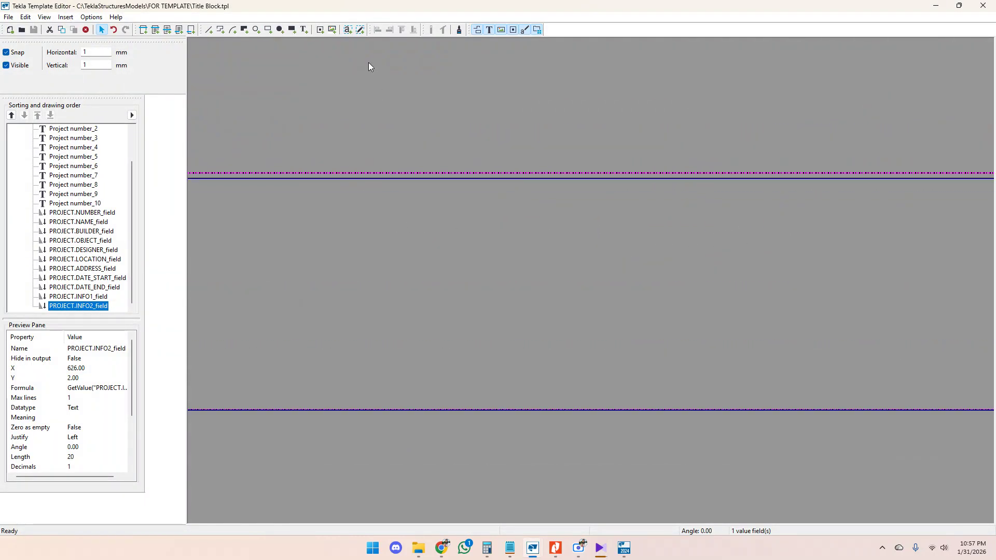
{"action": "left_click", "coordinate": [304, 30]}
{"action": "left_click", "coordinate": [474, 336]}
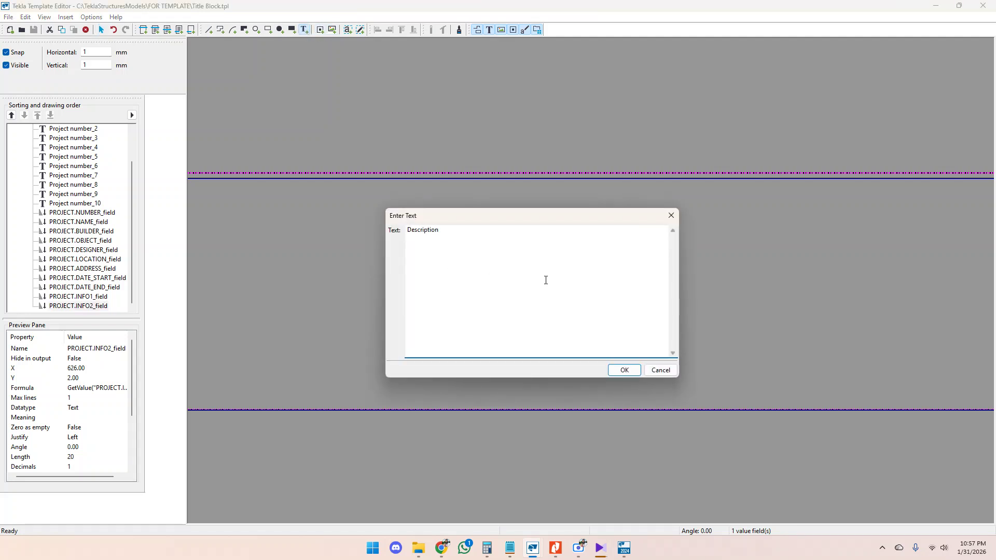
{"action": "left_click", "coordinate": [625, 370]}
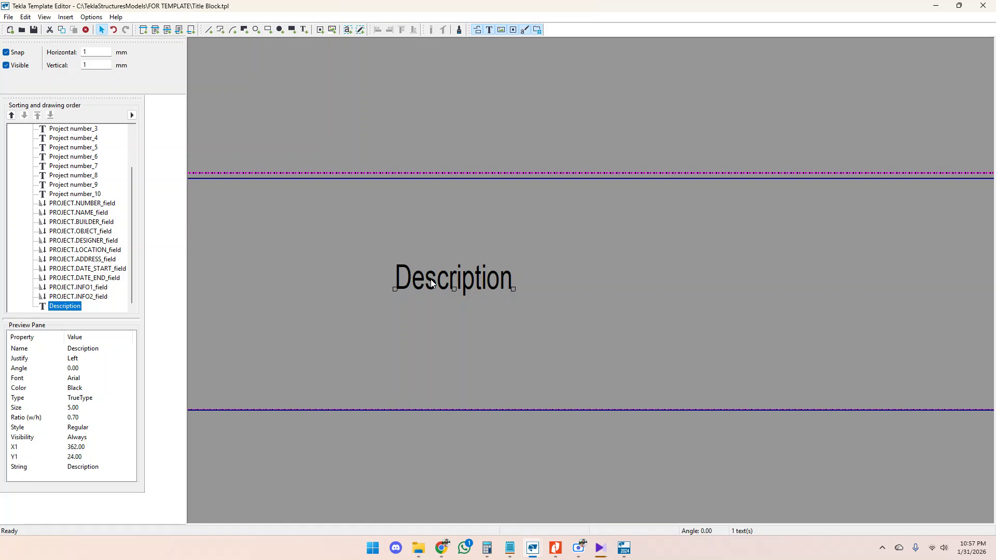
Step: Place a value field beside the Description label, assign the PROJECT group's DESCRIPTION attribute to it, and save the template
{"action": "scroll", "coordinate": [303, 254], "scroll_direction": "down", "scroll_amount": 2}
{"action": "scroll", "coordinate": [422, 294], "scroll_direction": "up", "scroll_amount": 2}
{"action": "left_click", "coordinate": [348, 29]}
{"action": "left_click", "coordinate": [493, 267]}
{"action": "left_click", "coordinate": [541, 95]}
{"action": "type", "text": "des"}
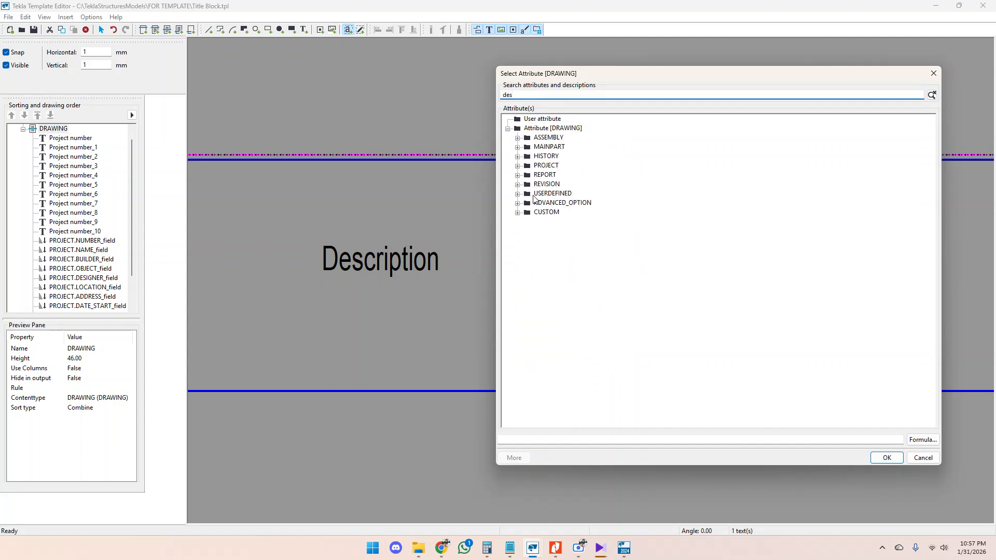
{"action": "left_click", "coordinate": [517, 165]}
{"action": "left_click", "coordinate": [563, 174]}
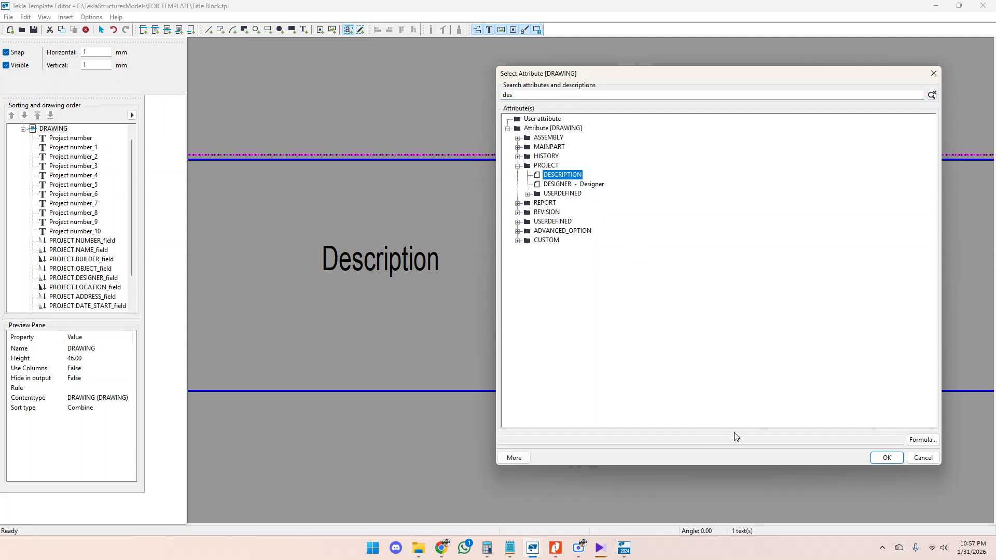
{"action": "left_click", "coordinate": [888, 458]}
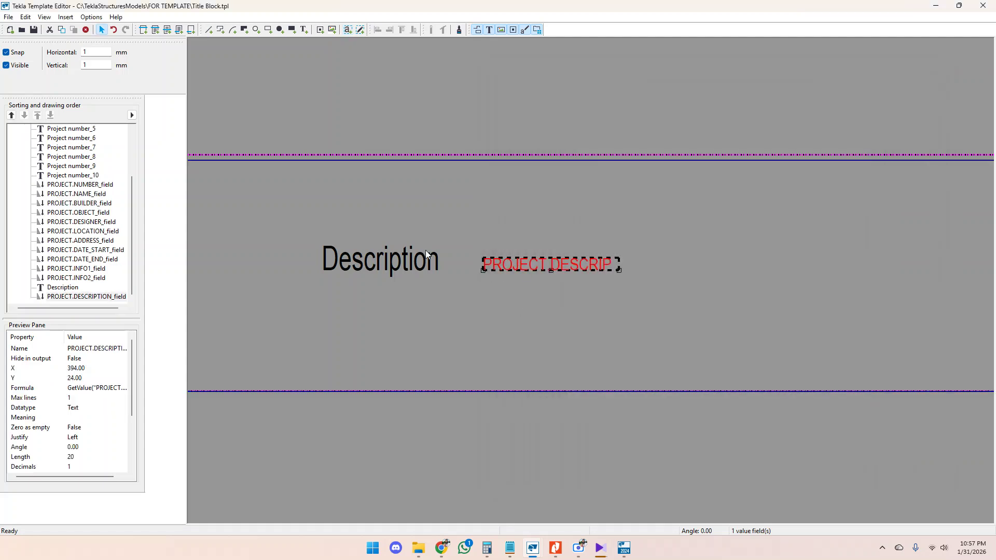
{"action": "left_click", "coordinate": [33, 29]}
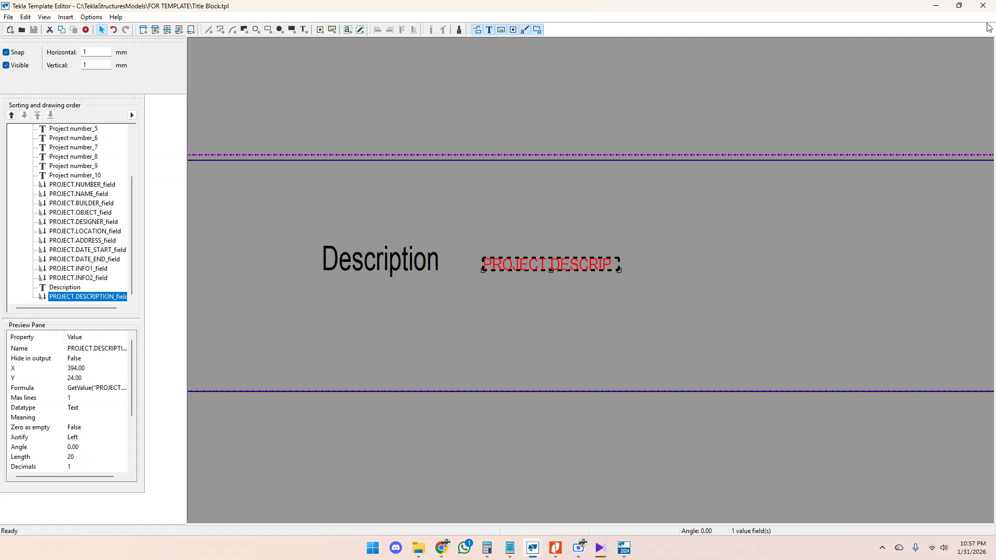
Step: Set the PROJECT.DESCRIPTION value field's length to 50 characters
{"action": "double_click", "coordinate": [533, 265]}
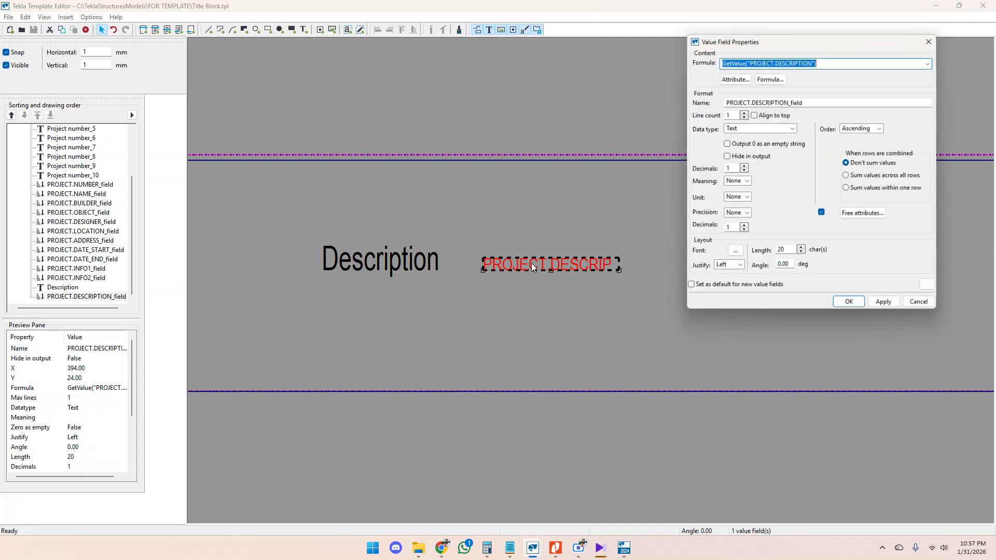
{"action": "double_click", "coordinate": [825, 235]}
{"action": "type", "text": "50"}
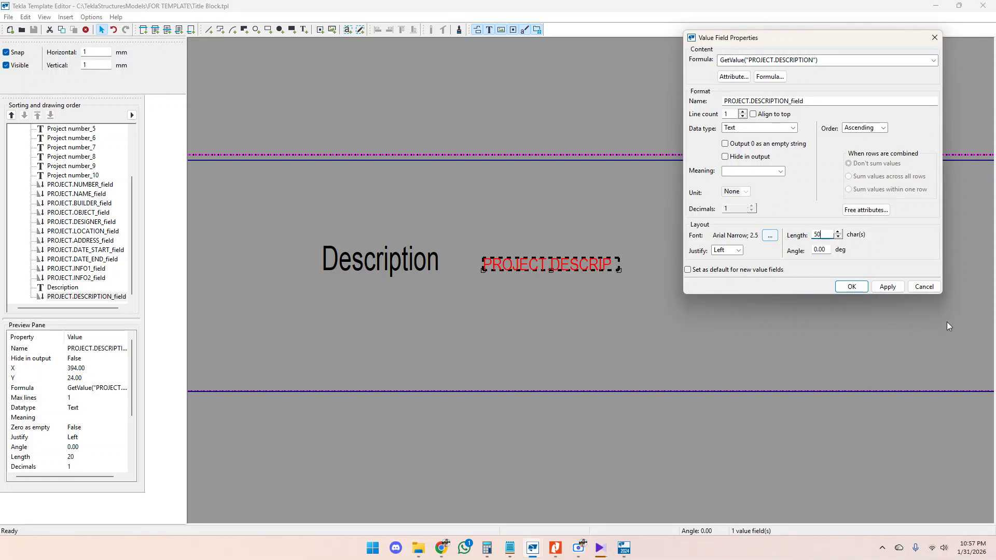
{"action": "left_click", "coordinate": [888, 287]}
{"action": "left_click", "coordinate": [851, 287]}
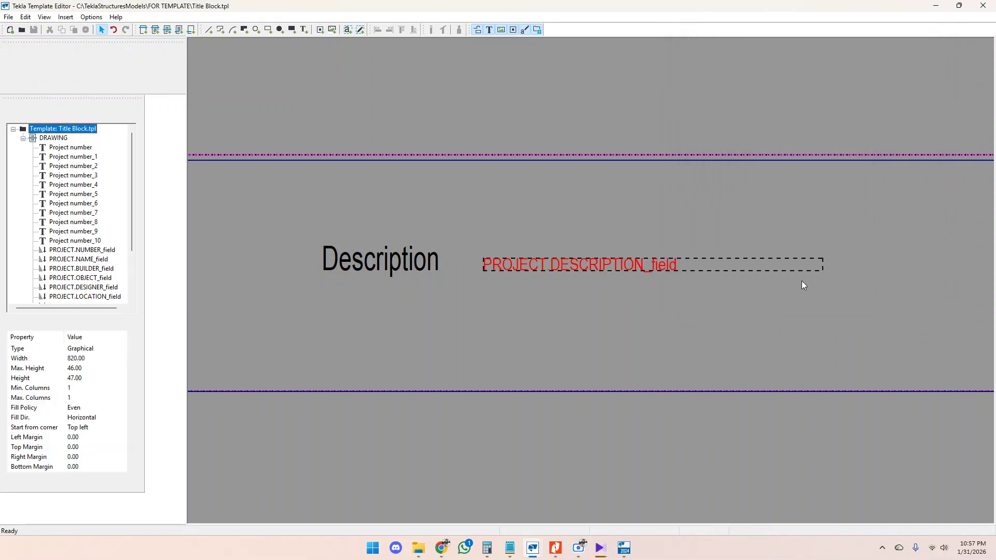
Step: Switch to the Tekla Structures drawing, refresh the title block template, and check the Description and project values in it
{"action": "left_click", "coordinate": [936, 6]}
{"action": "left_click", "coordinate": [458, 250]}
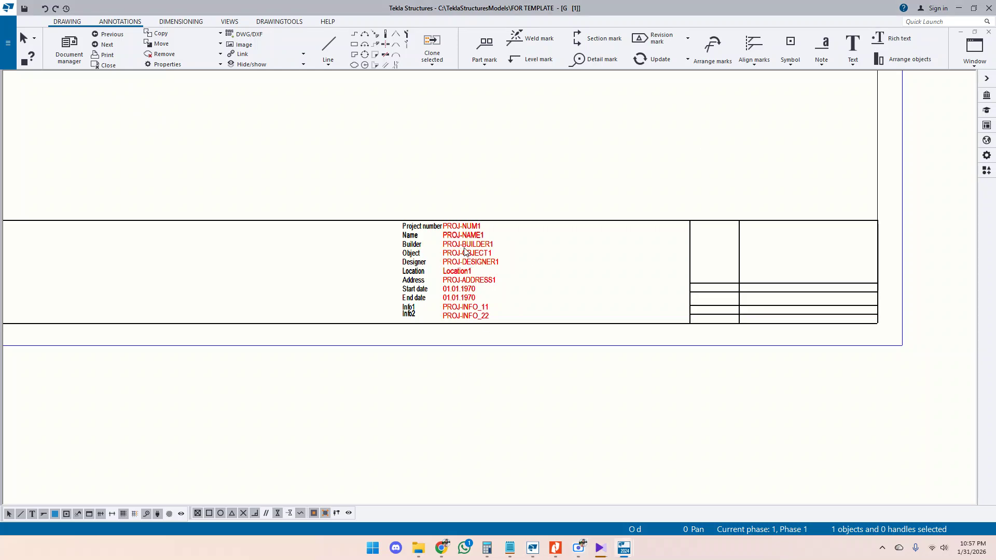
{"action": "right_click", "coordinate": [464, 250]}
{"action": "left_click", "coordinate": [515, 303]}
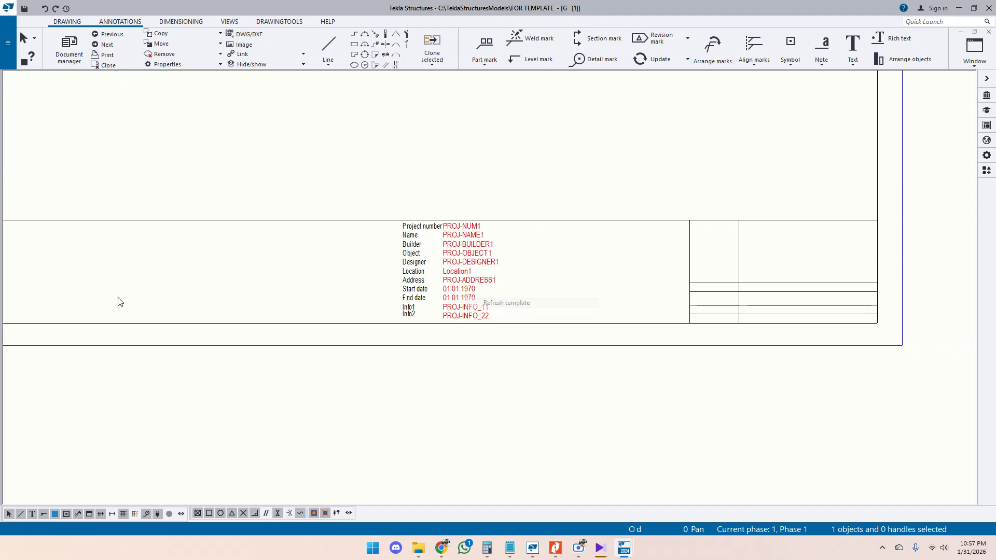
{"action": "scroll", "coordinate": [244, 298], "scroll_direction": "down", "scroll_amount": 2}
{"action": "scroll", "coordinate": [303, 256], "scroll_direction": "up", "scroll_amount": 5}
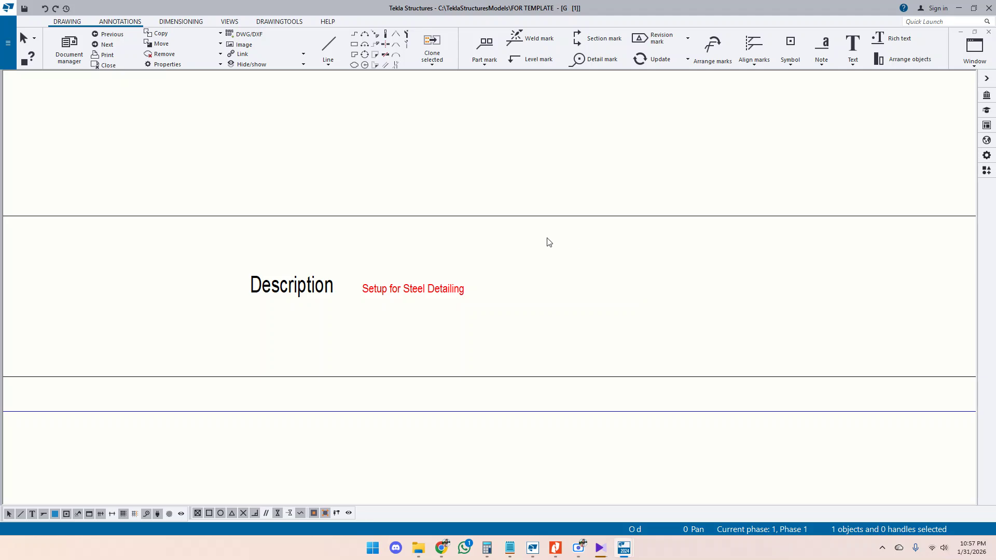
{"action": "scroll", "coordinate": [623, 251], "scroll_direction": "down", "scroll_amount": 5}
{"action": "scroll", "coordinate": [692, 266], "scroll_direction": "up", "scroll_amount": 2}
{"action": "scroll", "coordinate": [942, 325], "scroll_direction": "up", "scroll_amount": 1}
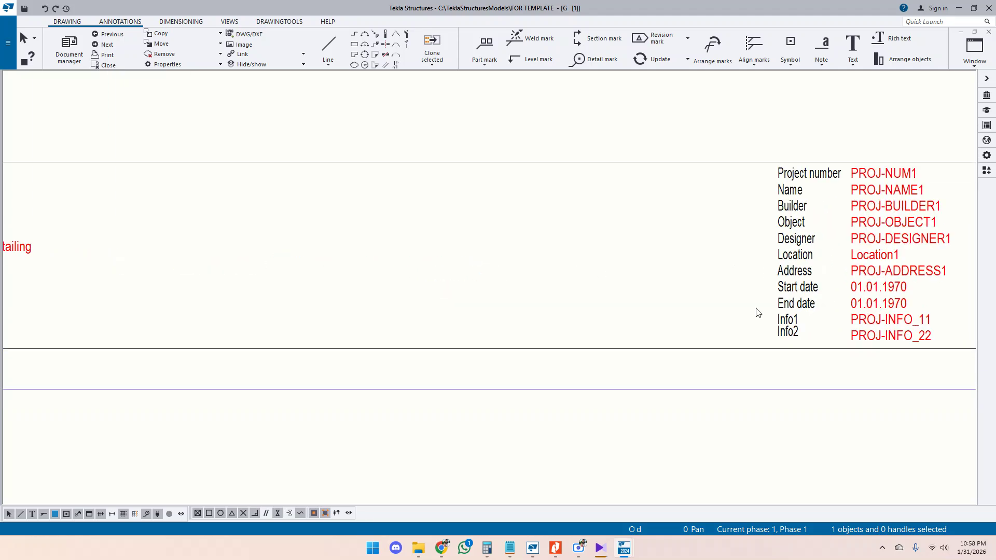
{"action": "middle_click_drag", "start_coordinate": [787, 310], "coordinate": [573, 321]}
{"action": "scroll", "coordinate": [596, 289], "scroll_direction": "up", "scroll_amount": 2}
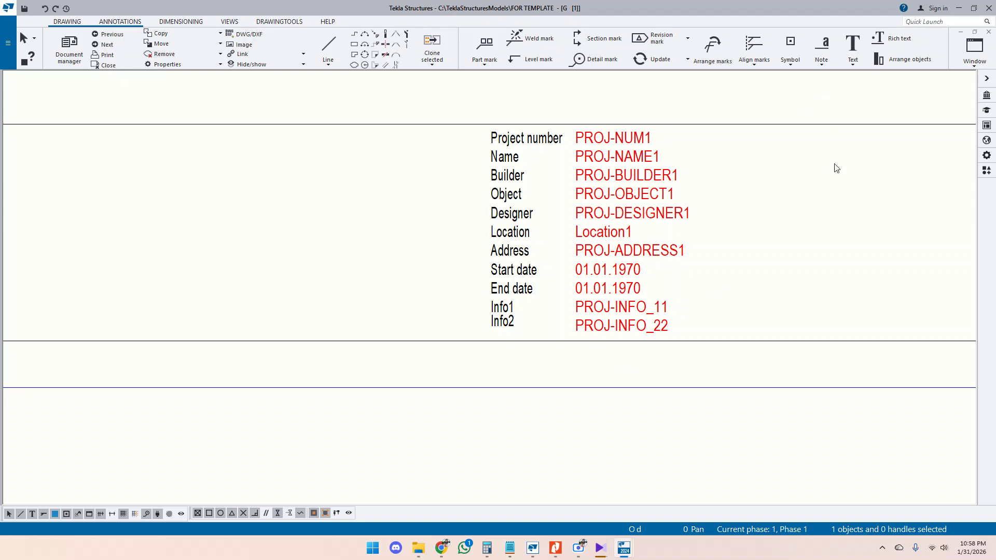
Step: Check the start and end dates entered in the model's project properties
{"action": "left_click", "coordinate": [984, 43]}
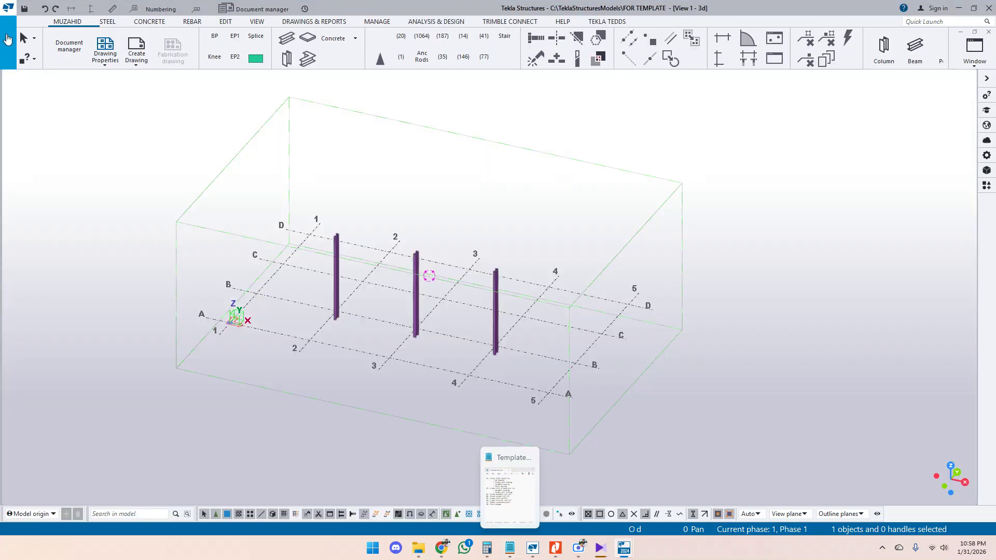
{"action": "left_click", "coordinate": [7, 43]}
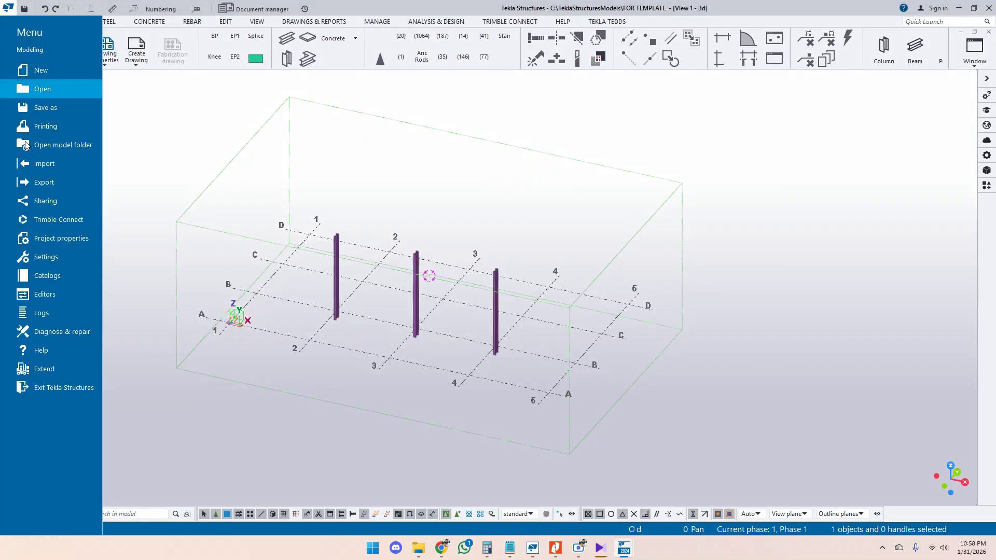
{"action": "left_click", "coordinate": [54, 241]}
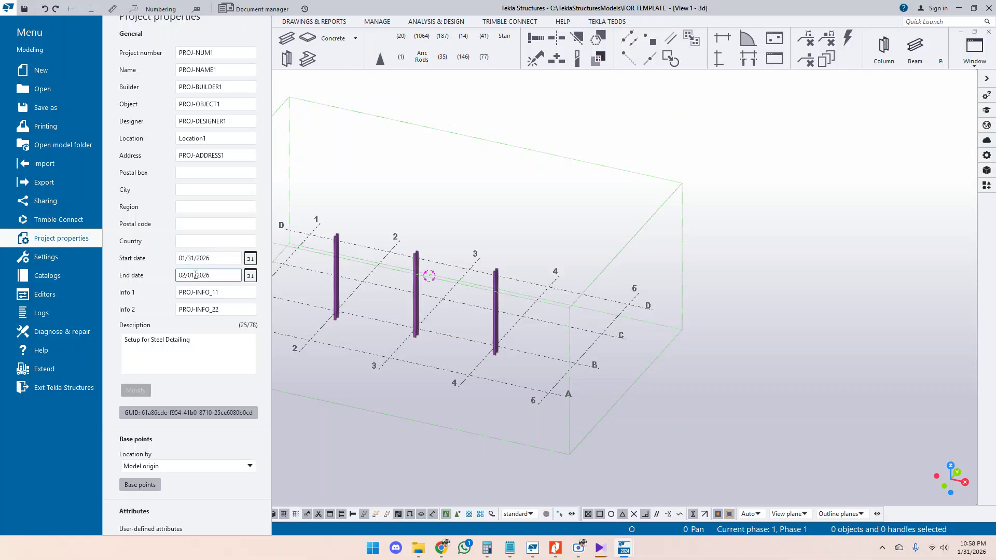
{"action": "left_click", "coordinate": [499, 165]}
Step: Switch to the Title Block template in Tekla Template Editor and open the Start date value field's properties
{"action": "mouse_move", "coordinate": [625, 551]}
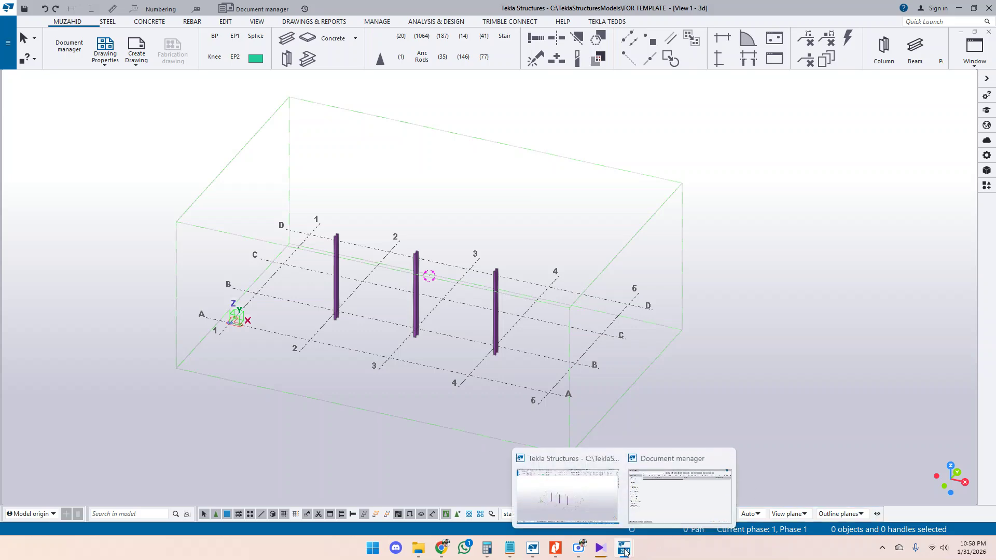
{"action": "mouse_move", "coordinate": [533, 549]}
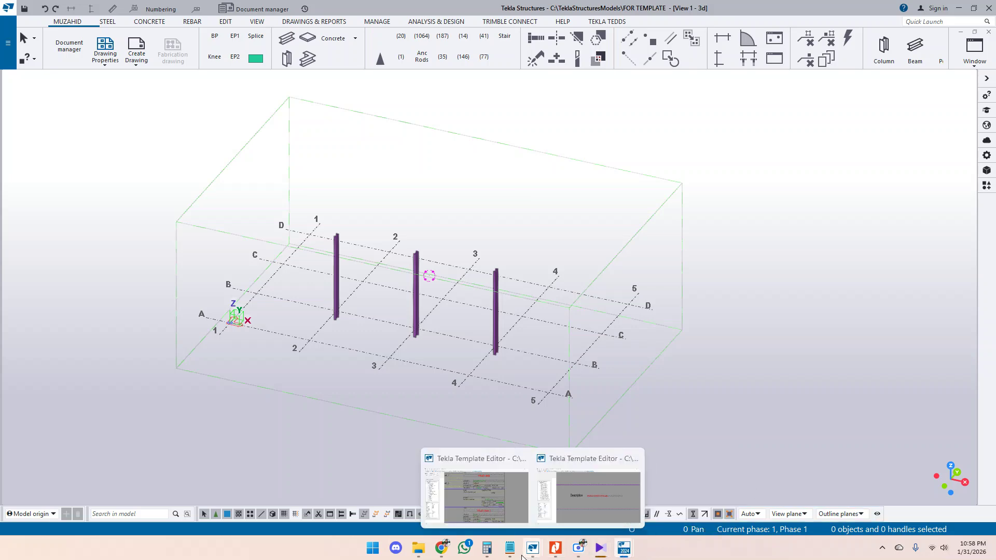
{"action": "left_click", "coordinate": [574, 501]}
{"action": "scroll", "coordinate": [330, 297], "scroll_direction": "down", "scroll_amount": 6}
{"action": "scroll", "coordinate": [758, 288], "scroll_direction": "up", "scroll_amount": 5}
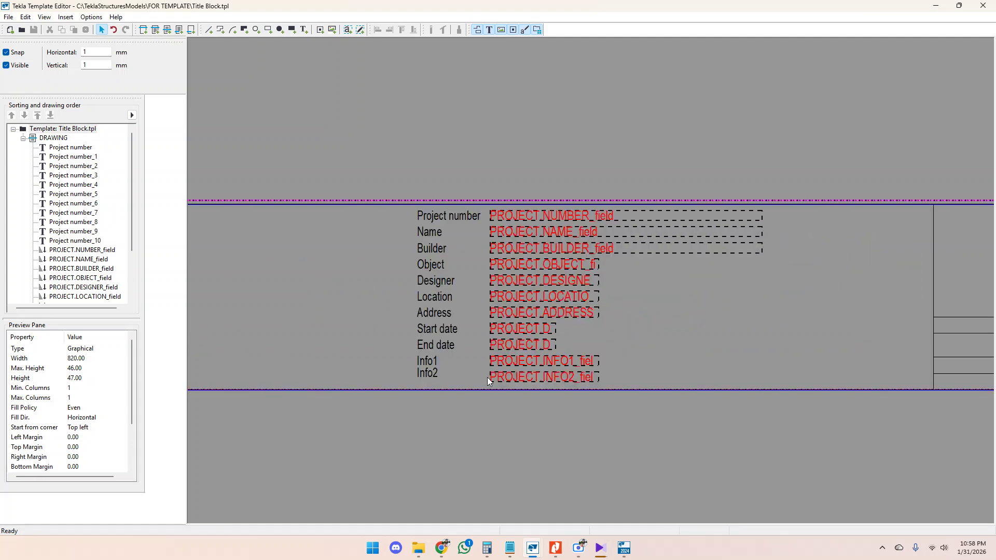
{"action": "scroll", "coordinate": [488, 379], "scroll_direction": "up", "scroll_amount": 3}
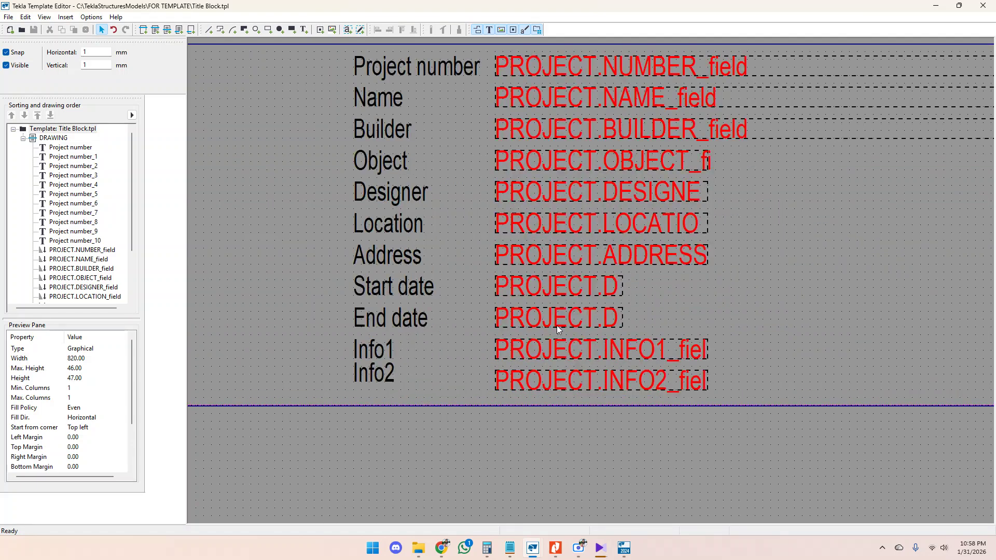
{"action": "double_click", "coordinate": [554, 287]}
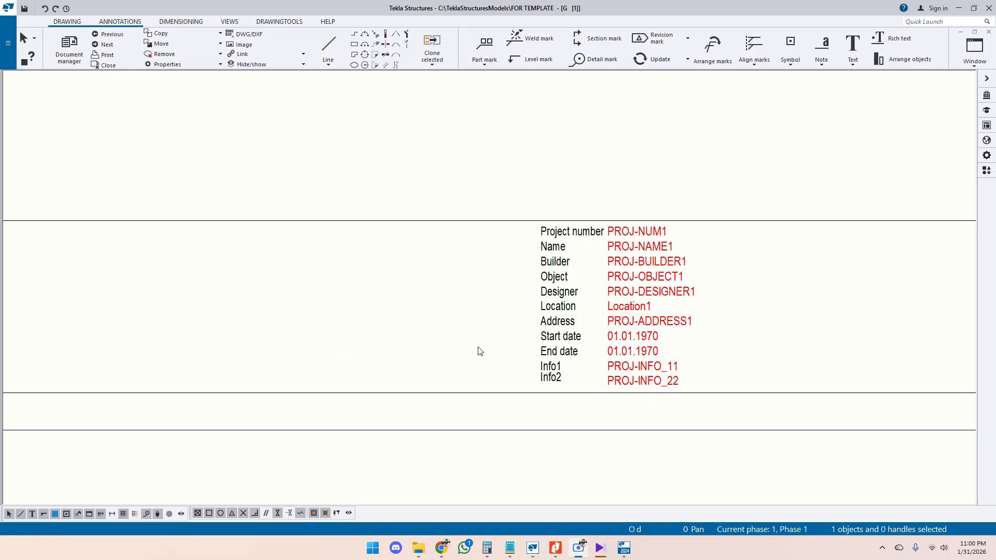
Step: In the Title Block template, set the PROJECT.DATE_START value field's data type to Text and its order to None
{"action": "left_click", "coordinate": [652, 349]}
{"action": "left_click", "coordinate": [633, 463]}
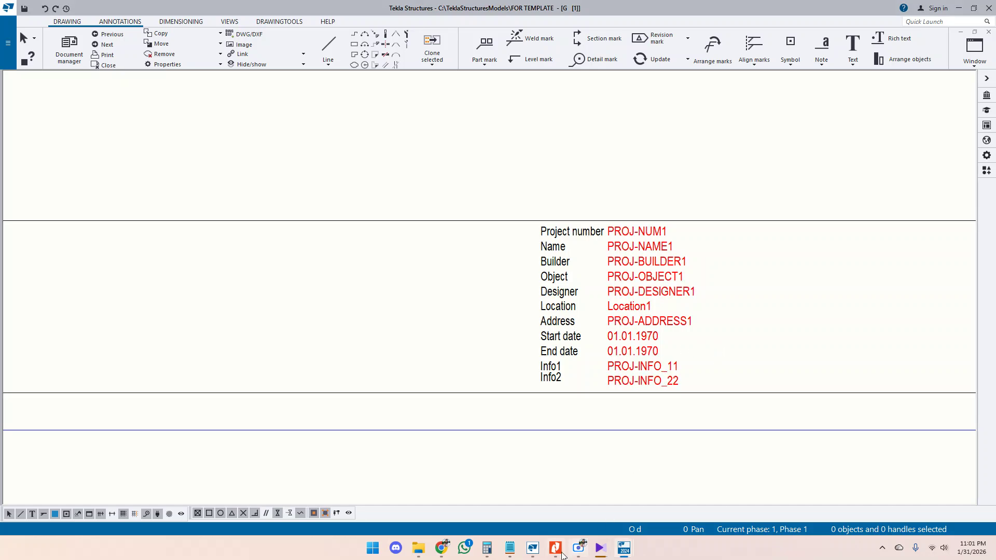
{"action": "left_click", "coordinate": [536, 554]}
{"action": "left_click", "coordinate": [578, 502]}
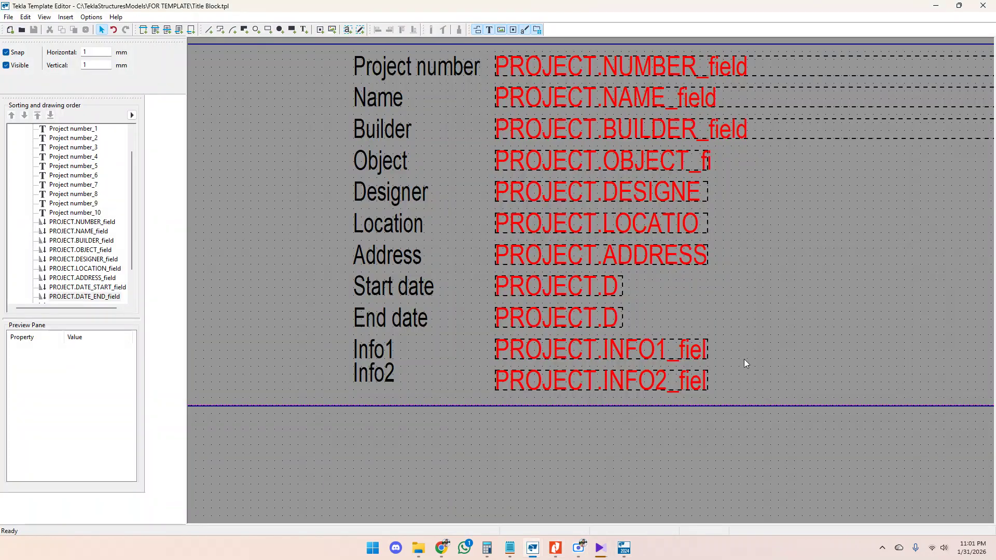
{"action": "double_click", "coordinate": [534, 291]}
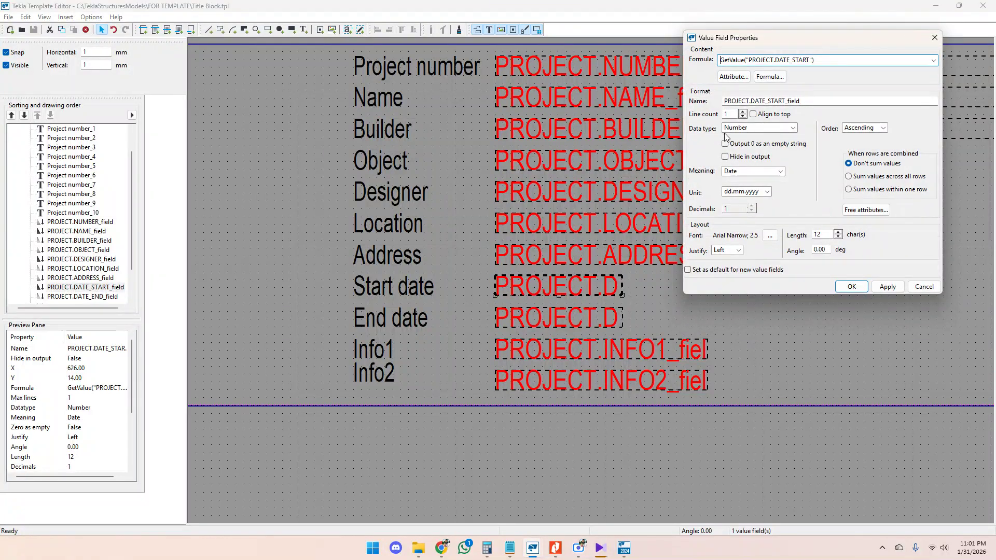
{"action": "left_click_drag", "start_coordinate": [778, 41], "coordinate": [742, 55]}
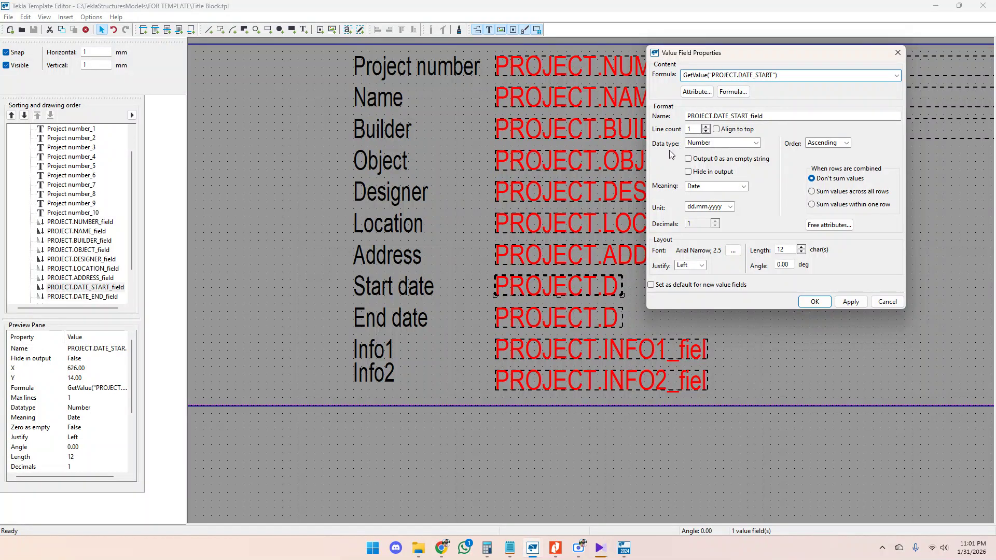
{"action": "left_click", "coordinate": [753, 145]}
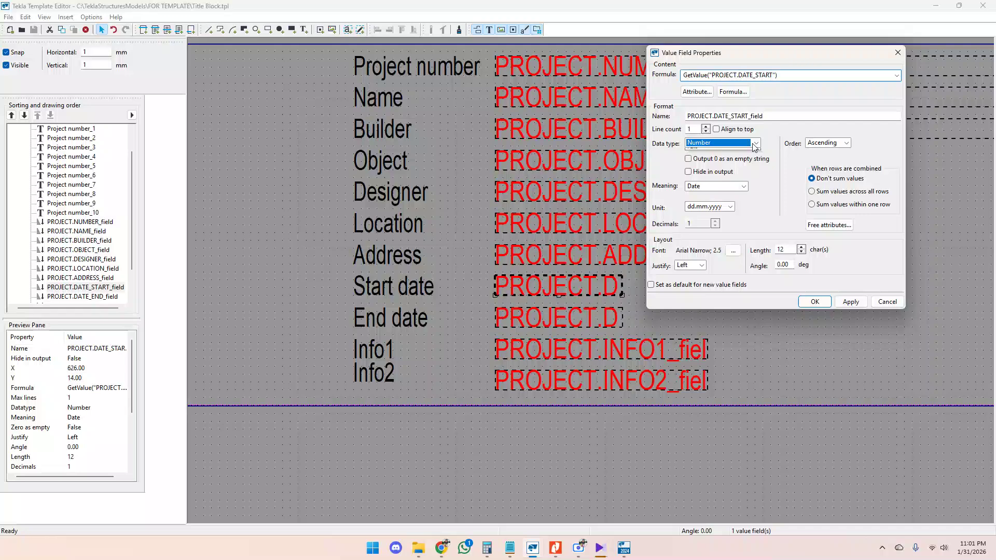
{"action": "left_click", "coordinate": [696, 171]}
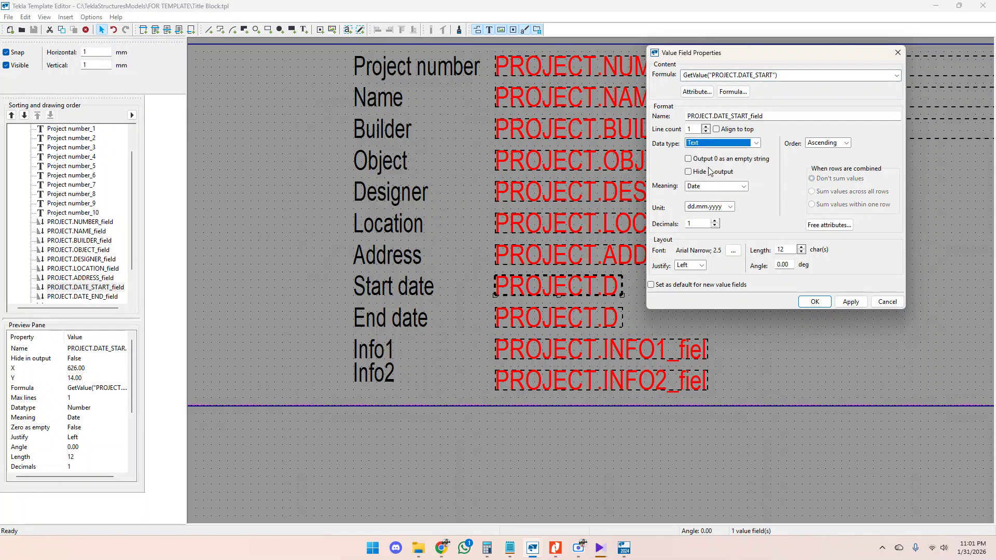
{"action": "left_click", "coordinate": [846, 144]}
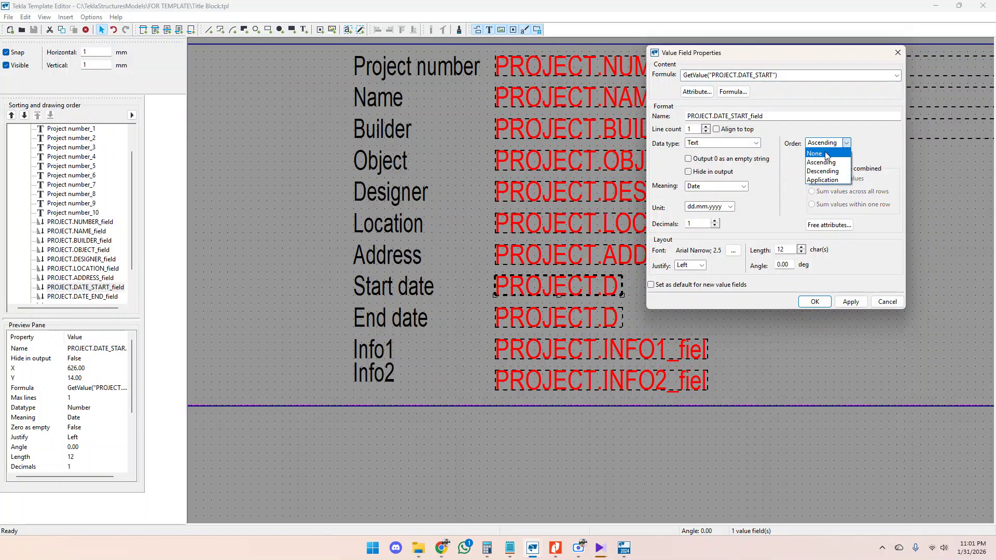
{"action": "left_click", "coordinate": [826, 154]}
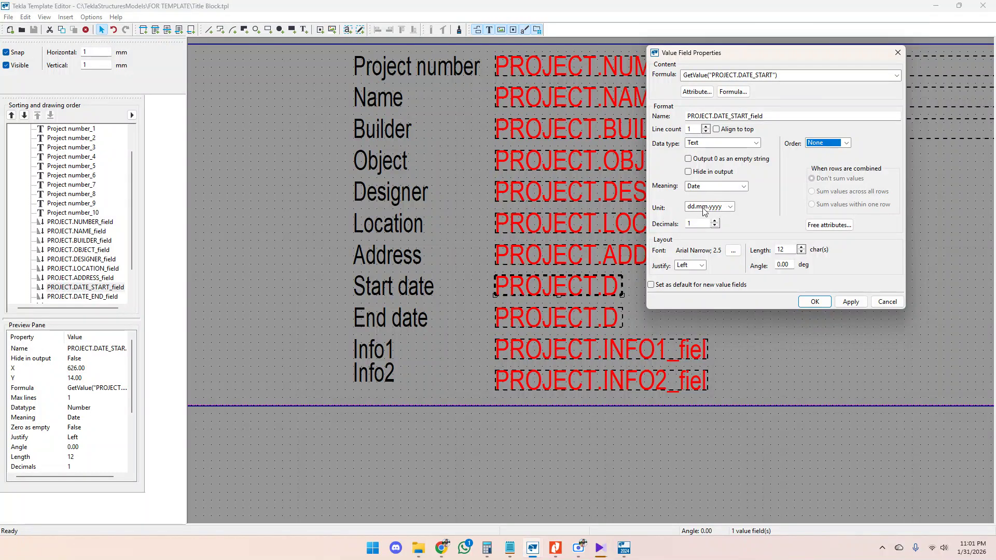
{"action": "left_click", "coordinate": [851, 302]}
{"action": "left_click", "coordinate": [815, 301]}
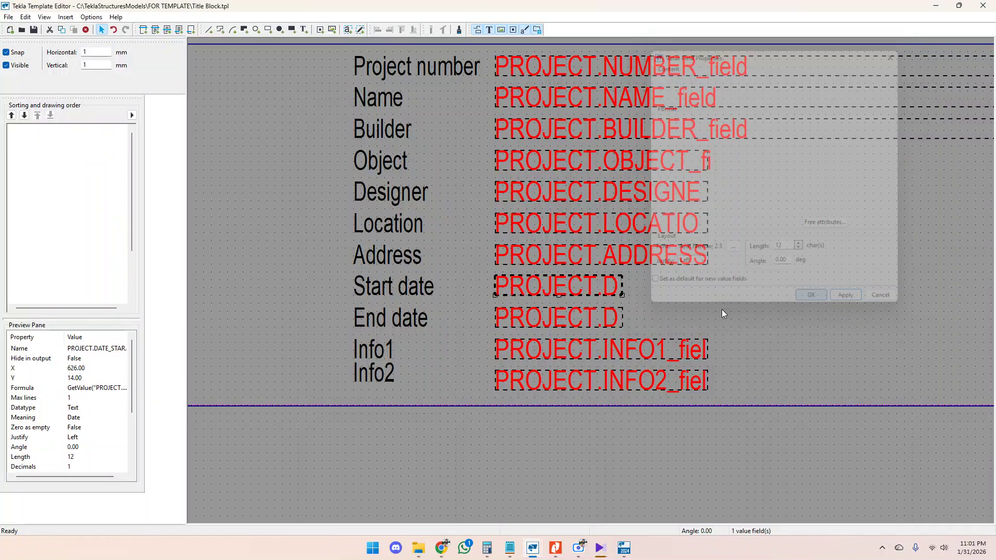
Step: Set the PROJECT.DATE_END value field's data type to Text and its order to None
{"action": "double_click", "coordinate": [575, 319]}
{"action": "left_click", "coordinate": [756, 142]}
{"action": "left_click", "coordinate": [758, 169]}
{"action": "left_click", "coordinate": [828, 143]}
{"action": "left_click", "coordinate": [825, 153]}
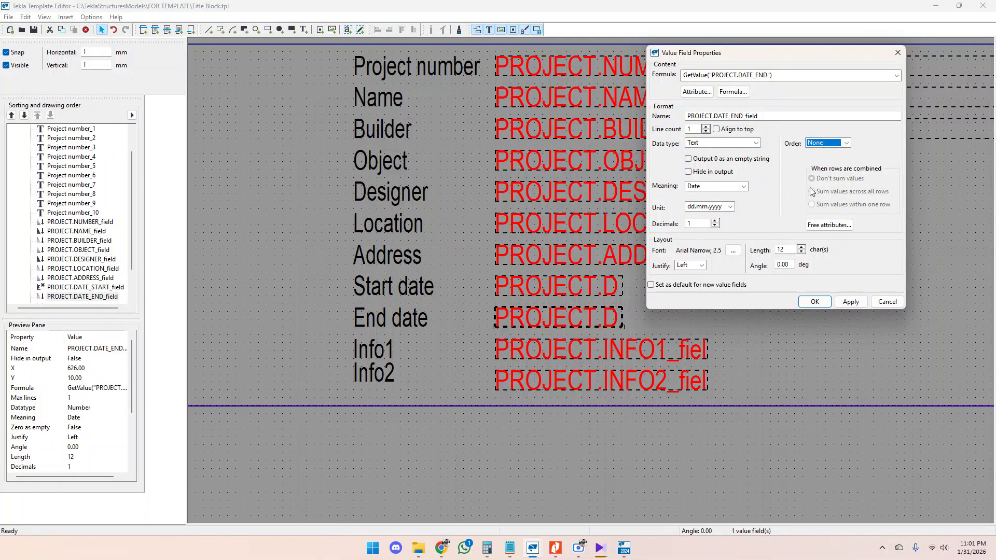
{"action": "left_click", "coordinate": [815, 302]}
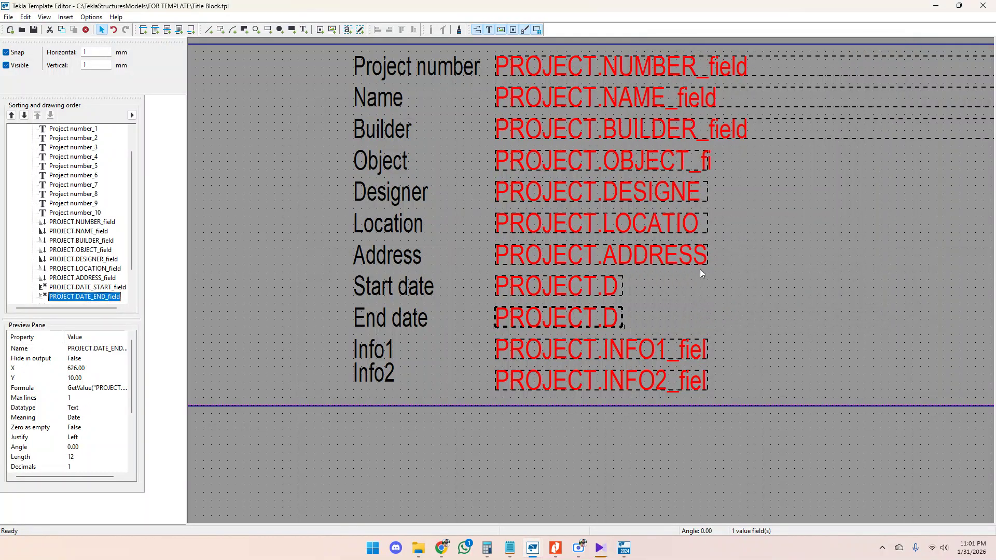
Step: Switch to the Tekla Structures drawing, refresh the title block template, and check the Start date and End date values
{"action": "left_click", "coordinate": [934, 8]}
{"action": "left_click", "coordinate": [652, 294]}
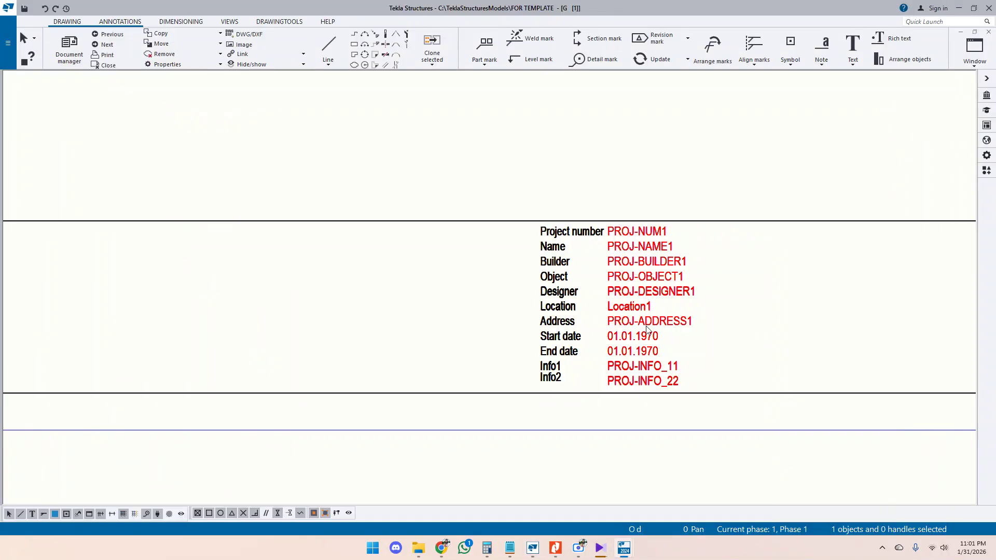
{"action": "right_click", "coordinate": [649, 329]}
{"action": "left_click", "coordinate": [690, 381]}
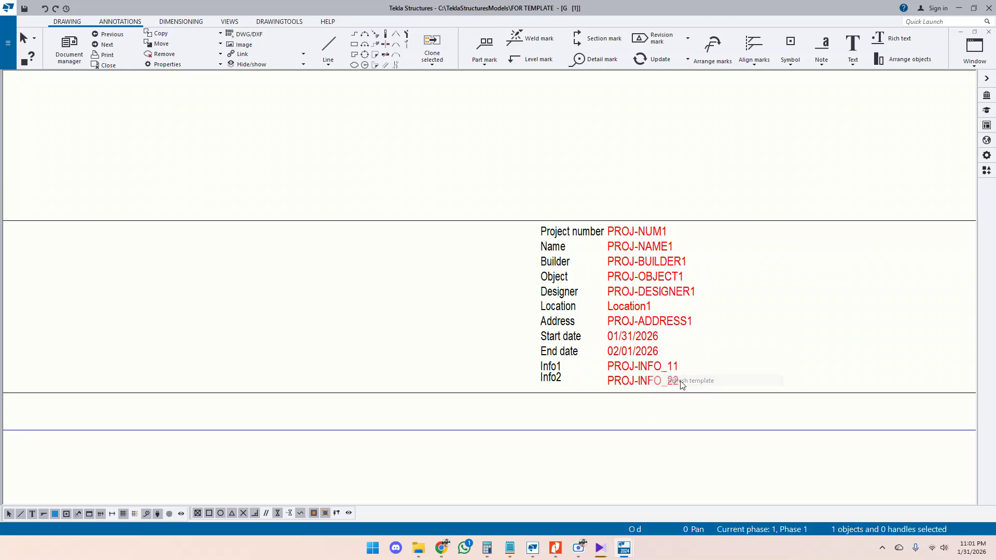
{"action": "scroll", "coordinate": [649, 363], "scroll_direction": "up", "scroll_amount": 2}
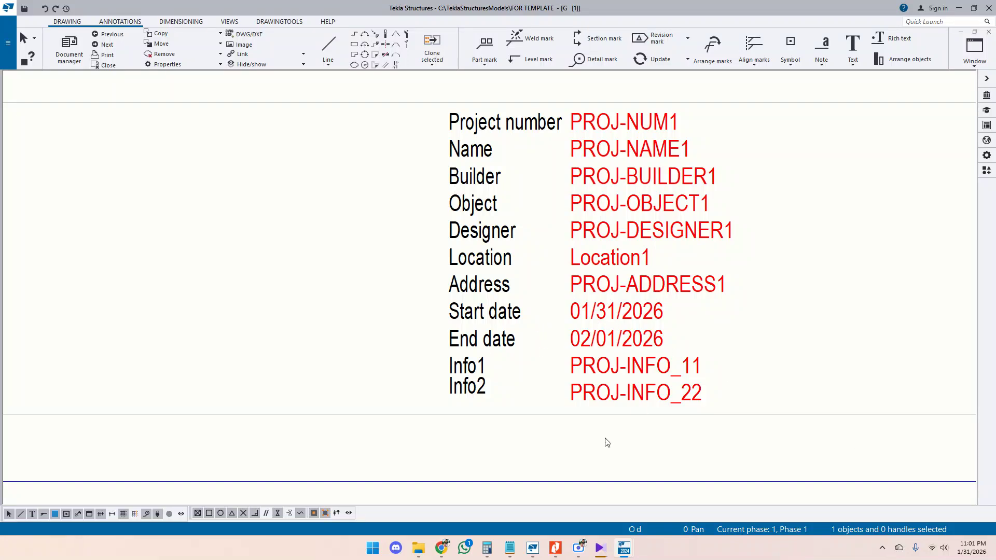
{"action": "scroll", "coordinate": [701, 322], "scroll_direction": "down", "scroll_amount": 3}
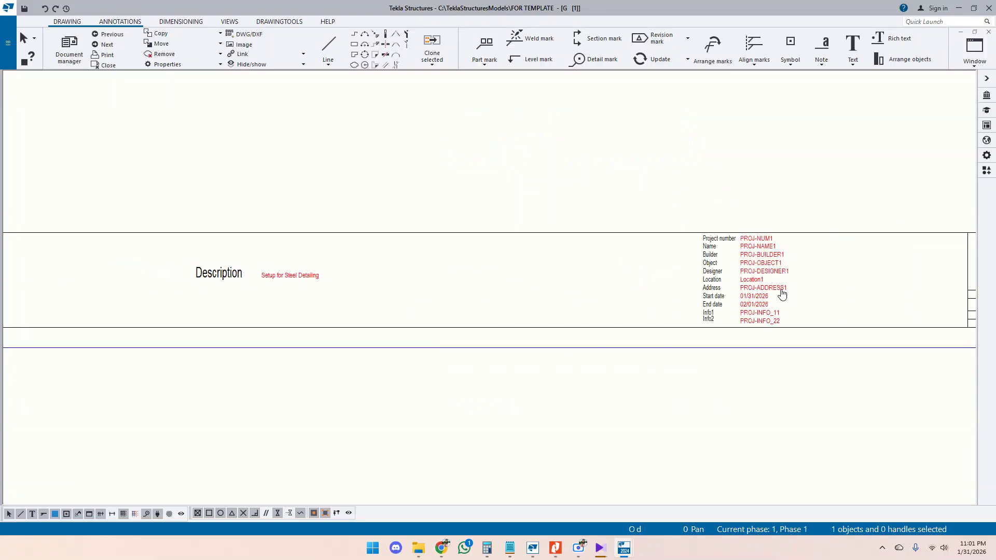
{"action": "scroll", "coordinate": [649, 299], "scroll_direction": "up", "scroll_amount": 2}
{"action": "scroll", "coordinate": [661, 296], "scroll_direction": "down", "scroll_amount": 2}
{"action": "scroll", "coordinate": [420, 296], "scroll_direction": "up", "scroll_amount": 1}
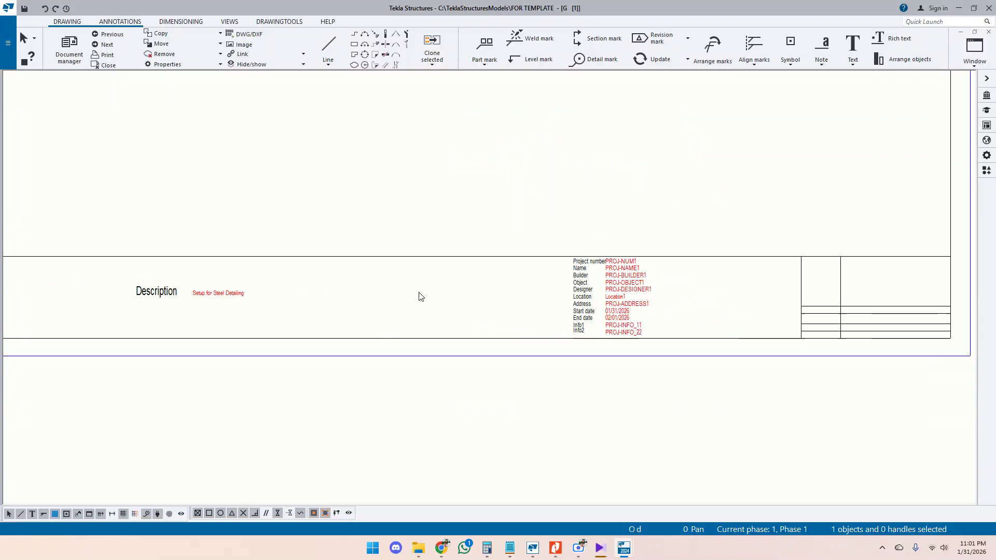
Step: Review the Description in the project properties, and open the project's user-defined attributes to view the Parameters fields
{"action": "left_click", "coordinate": [989, 34]}
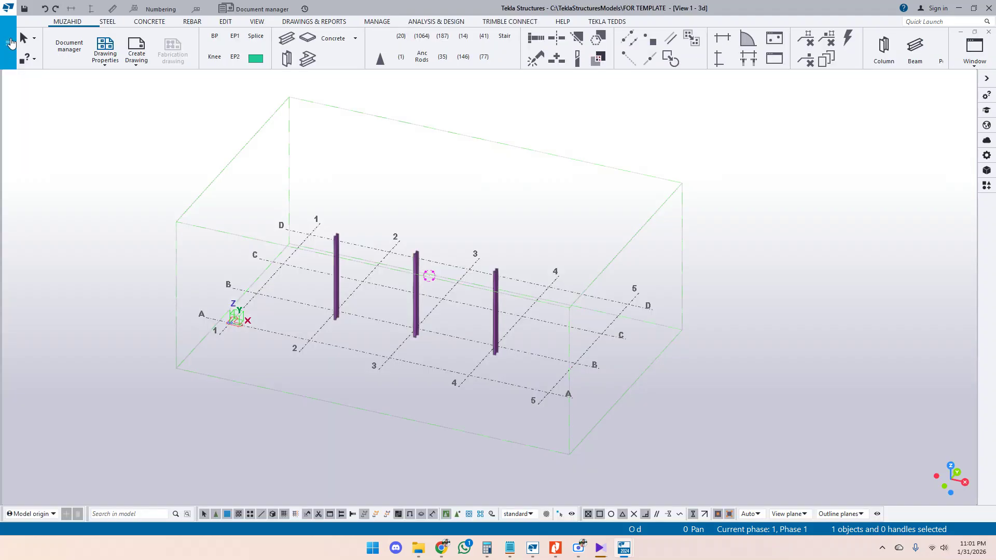
{"action": "left_click", "coordinate": [9, 42]}
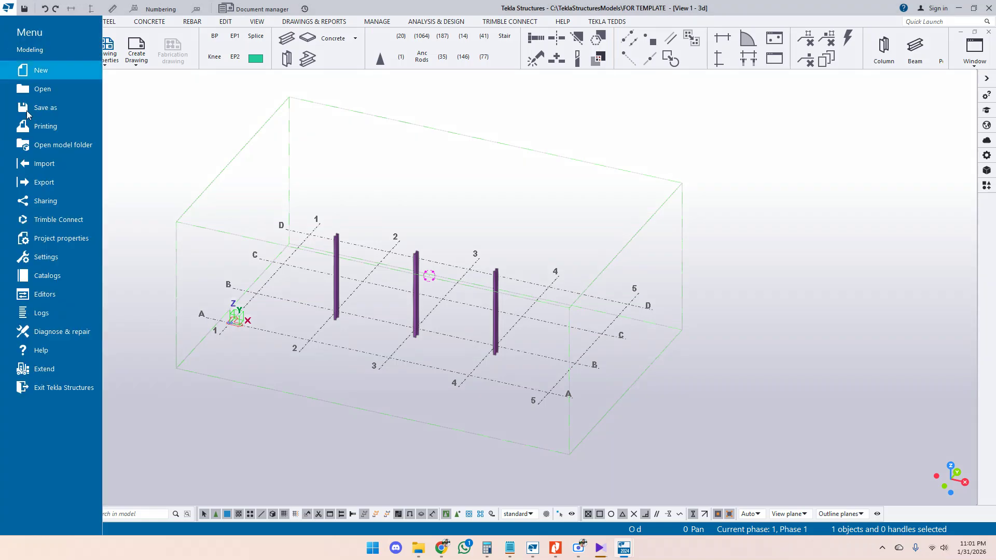
{"action": "left_click", "coordinate": [54, 237]}
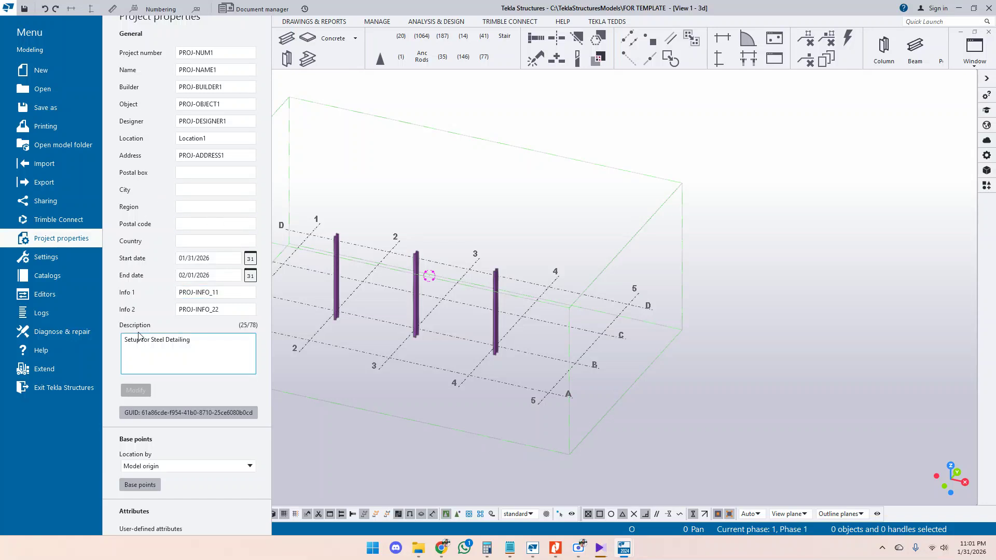
{"action": "left_click_drag", "start_coordinate": [192, 339], "coordinate": [123, 341]}
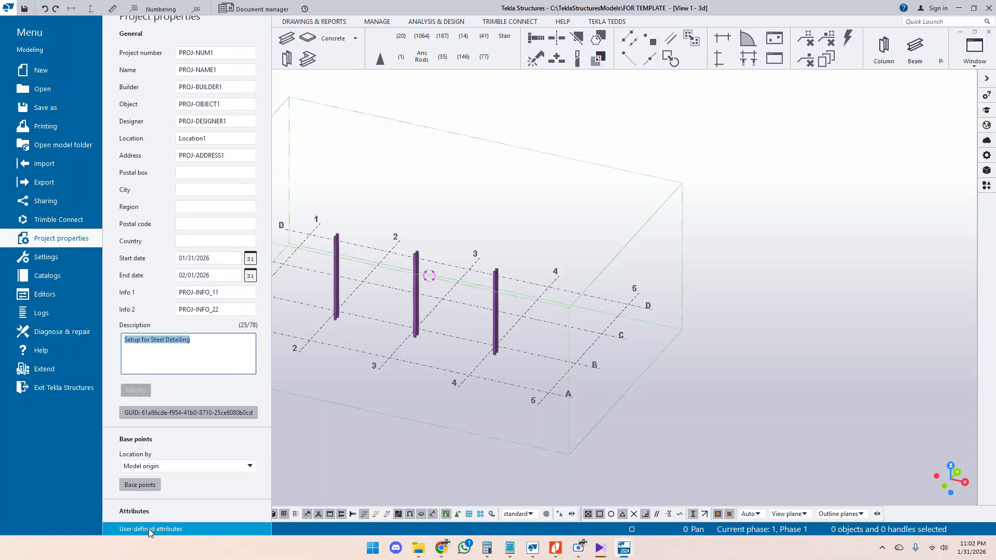
{"action": "left_click", "coordinate": [163, 530]}
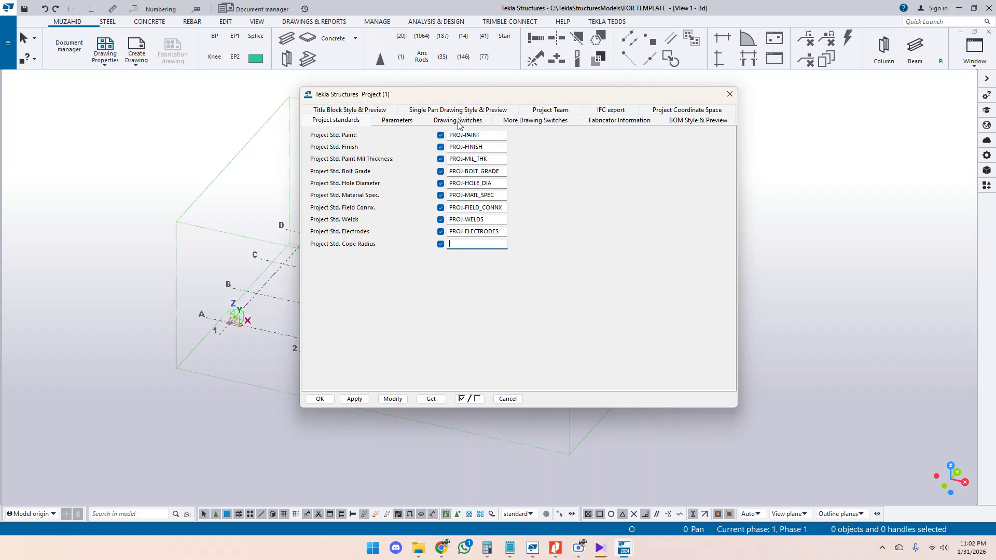
{"action": "left_click", "coordinate": [399, 123]}
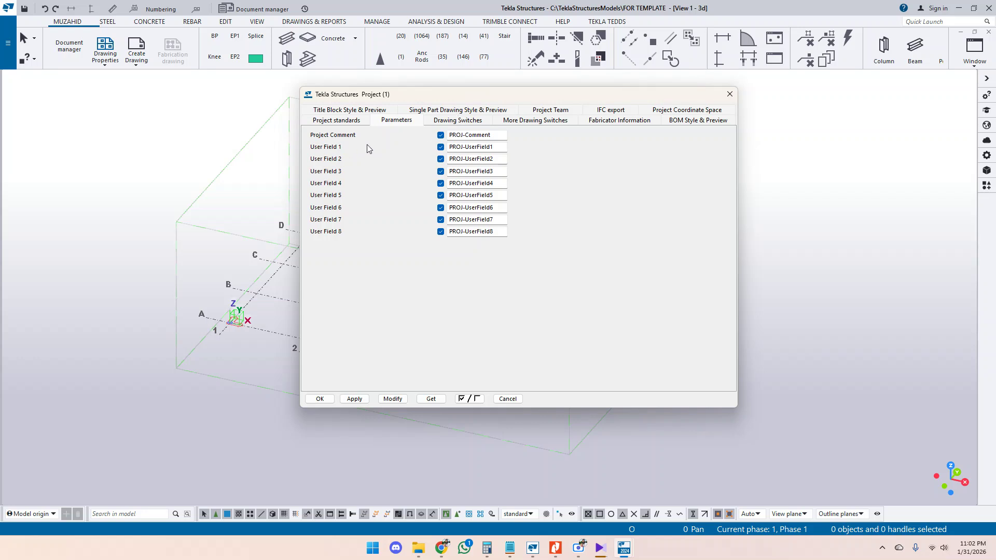
Step: Review the User Field 1 and User Field 2 values, and switch to the Title Block template in Tekla Template Editor
{"action": "left_click_drag", "start_coordinate": [496, 146], "coordinate": [434, 159]}
{"action": "left_click_drag", "start_coordinate": [500, 160], "coordinate": [425, 158]}
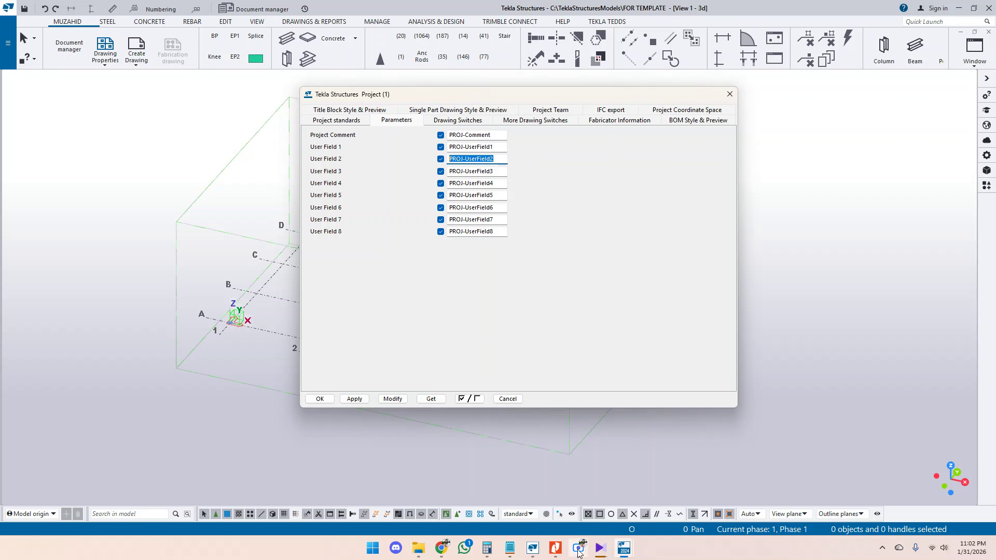
{"action": "mouse_move", "coordinate": [579, 554]}
{"action": "mouse_move", "coordinate": [539, 554]}
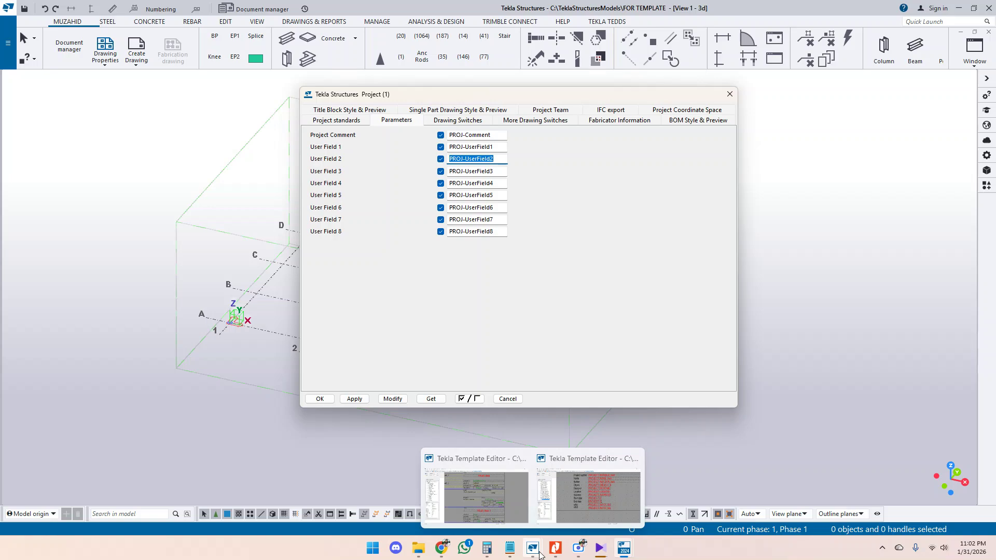
{"action": "left_click", "coordinate": [589, 495]}
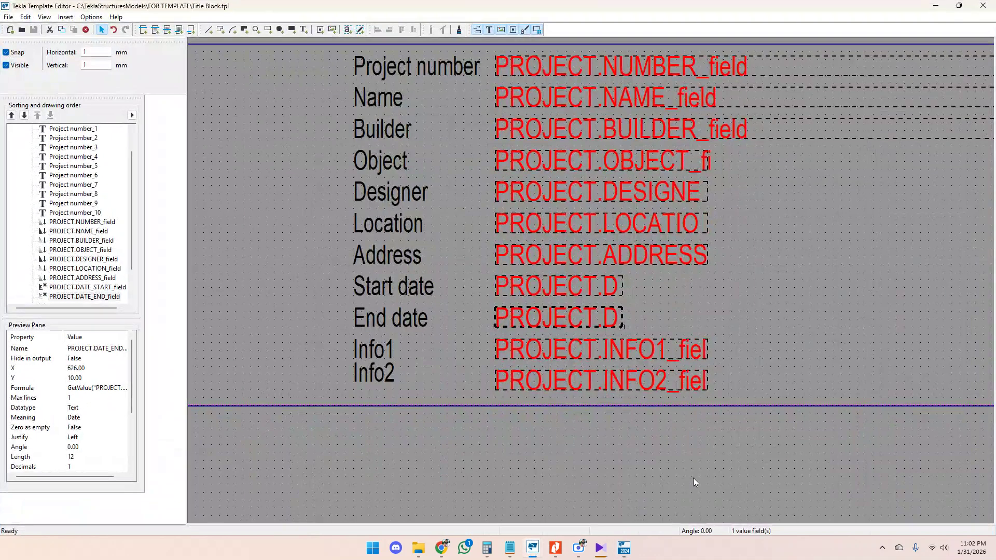
Step: Place a value field between the description and project data, and select PROJECT_USERFIELD_1 from the project's user-defined Parameters attributes
{"action": "scroll", "coordinate": [303, 222], "scroll_direction": "down", "scroll_amount": 4}
{"action": "left_click", "coordinate": [348, 30]}
{"action": "scroll", "coordinate": [579, 254], "scroll_direction": "up", "scroll_amount": 3}
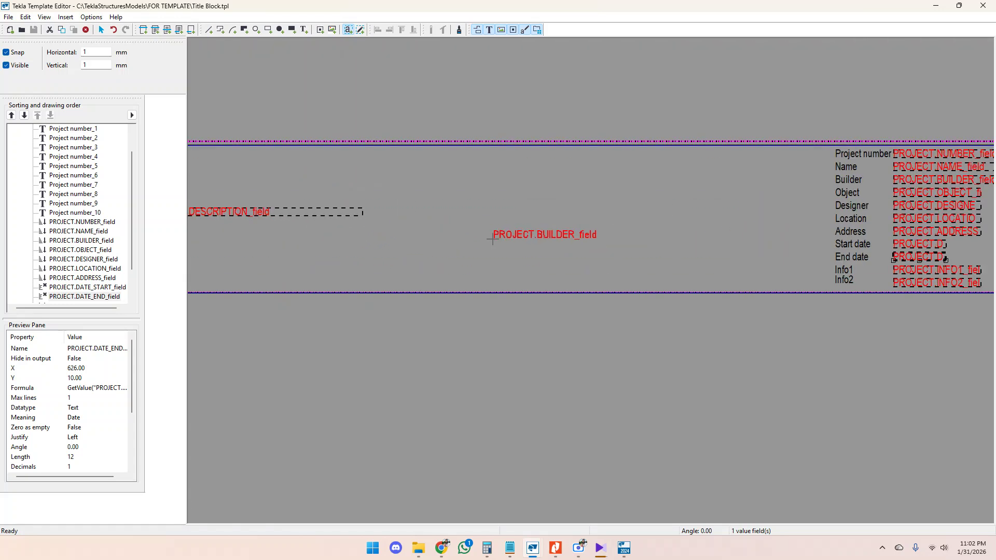
{"action": "left_click", "coordinate": [491, 211]}
{"action": "type", "text": "us"}
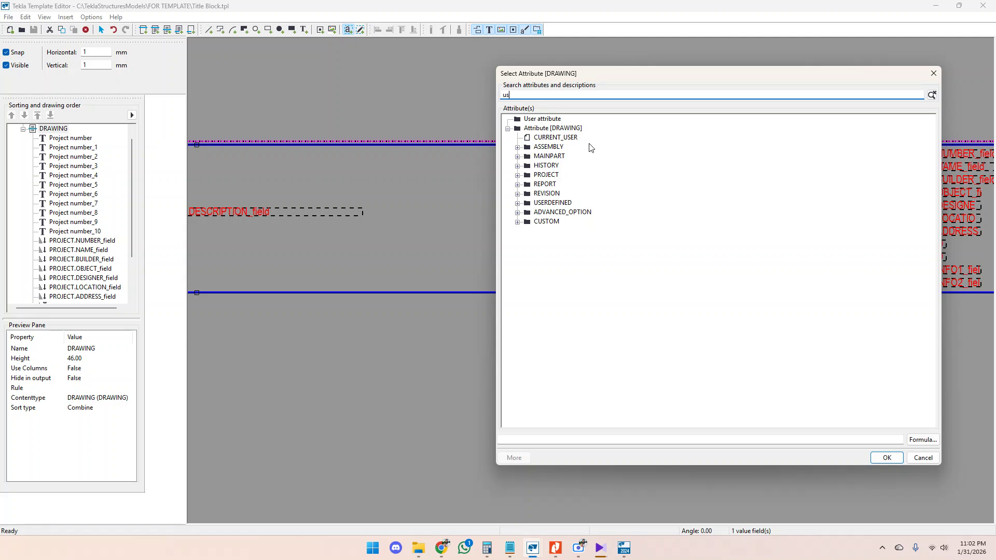
{"action": "left_click", "coordinate": [517, 176]}
{"action": "left_click", "coordinate": [528, 185]}
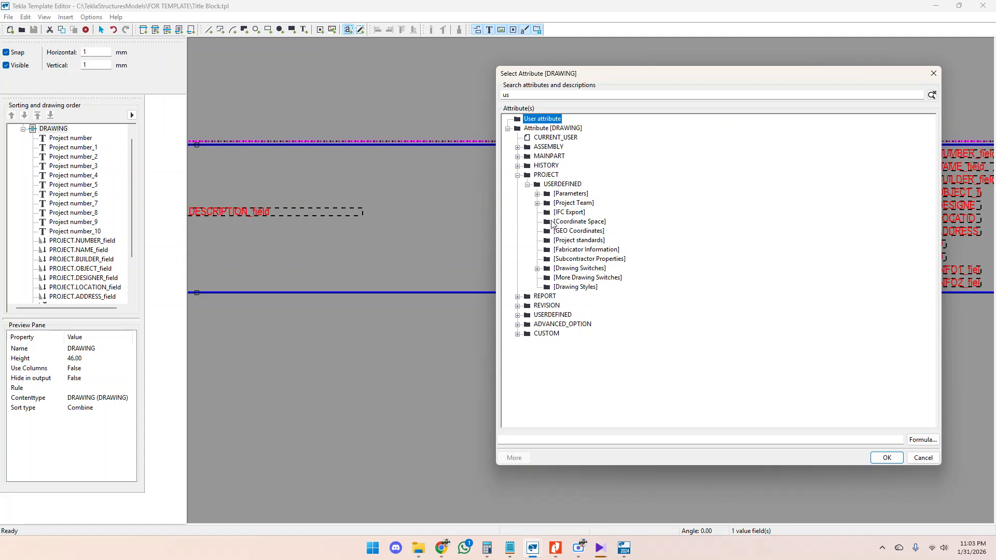
{"action": "left_click", "coordinate": [537, 194]}
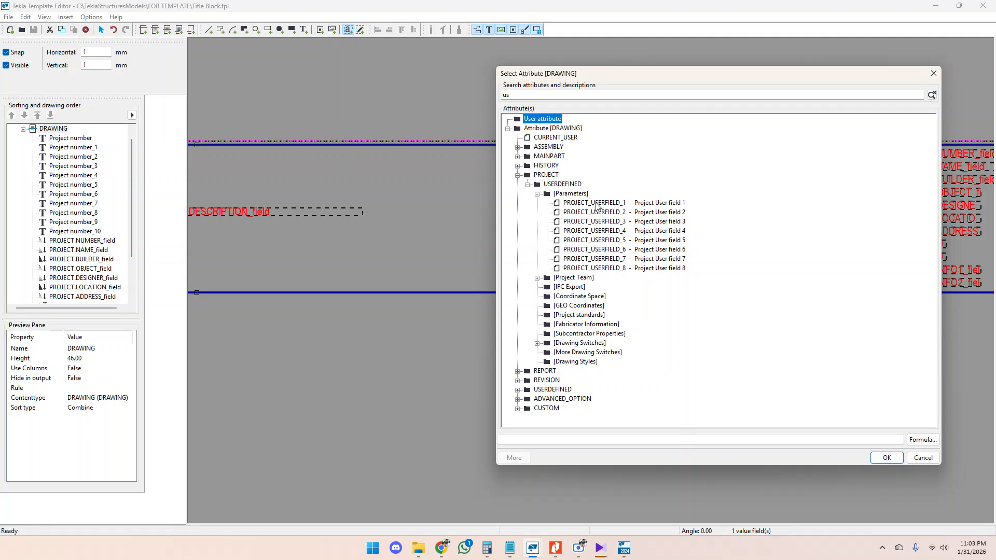
{"action": "left_click", "coordinate": [619, 204]}
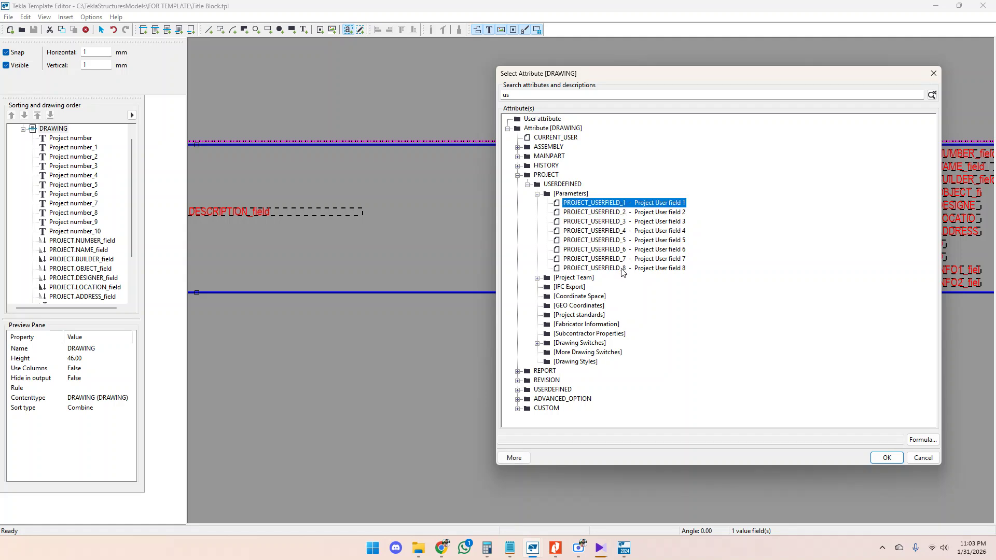
Step: Check User Field 1 in the Tekla Structures project parameters, and confirm PROJECT_USERFIELD_1 as the new value field's attribute in Template Editor
{"action": "mouse_move", "coordinate": [633, 556]}
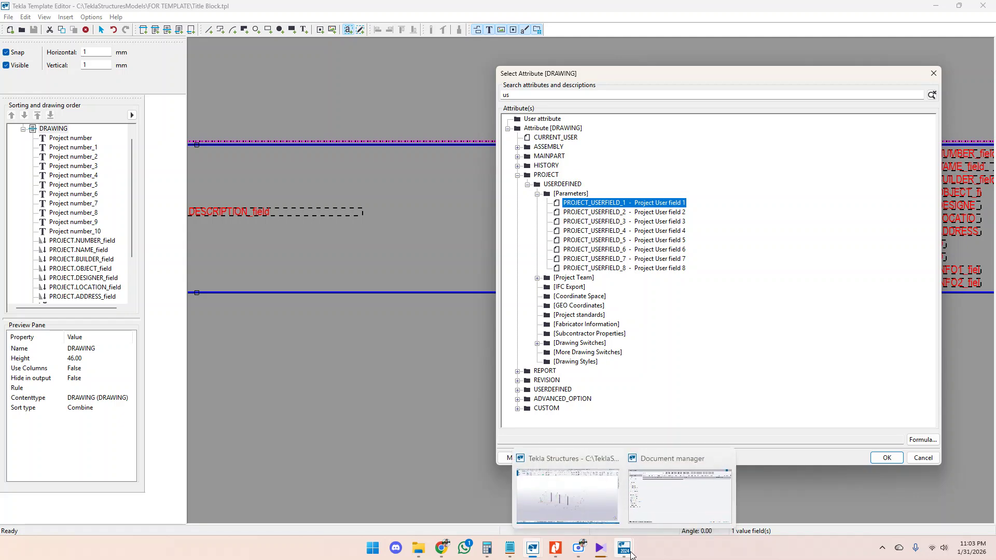
{"action": "left_click", "coordinate": [574, 490]}
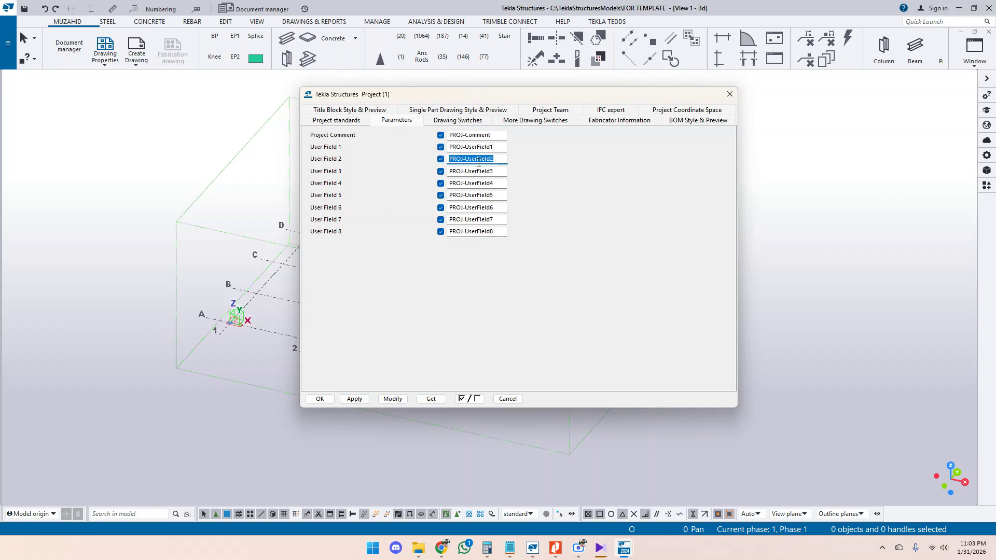
{"action": "left_click", "coordinate": [463, 148]}
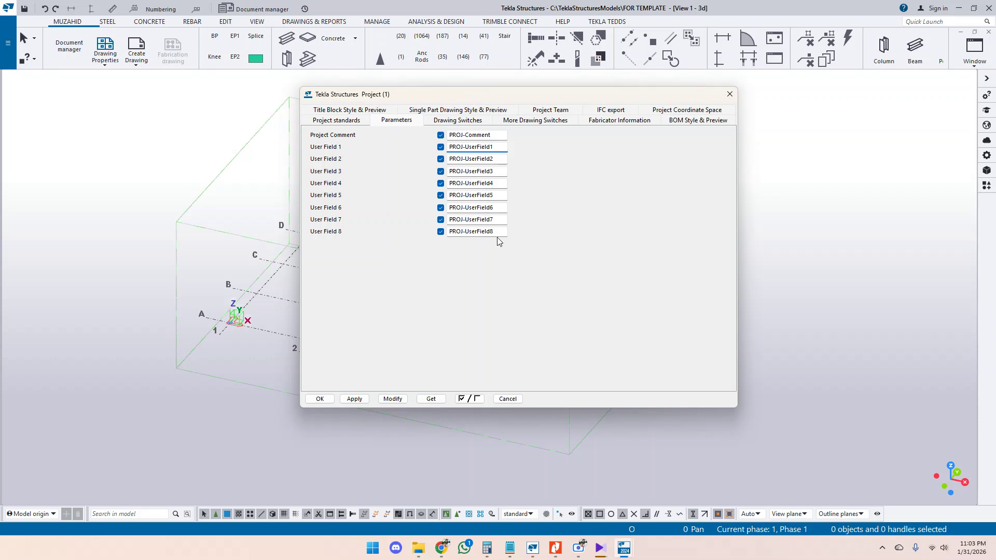
{"action": "mouse_move", "coordinate": [623, 554]}
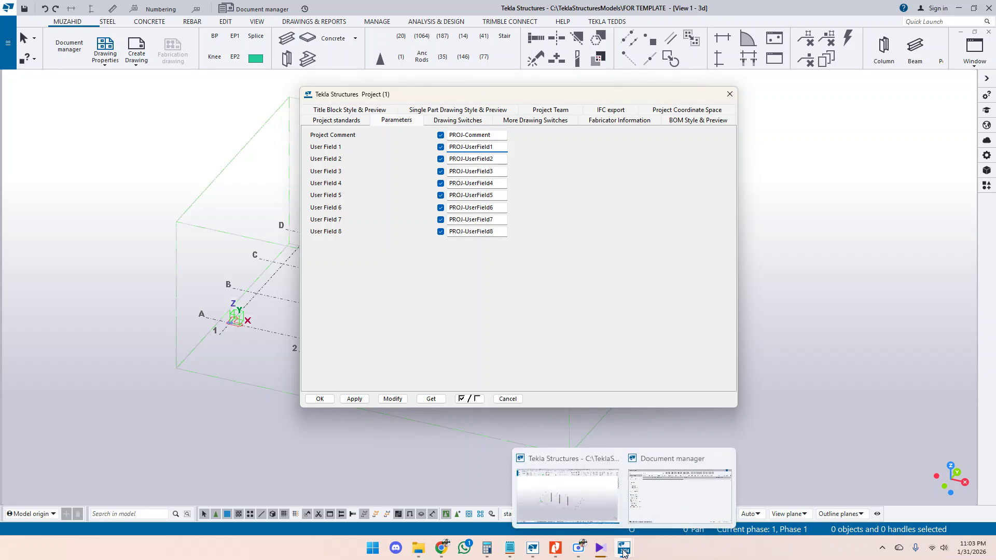
{"action": "mouse_move", "coordinate": [532, 550]}
{"action": "left_click", "coordinate": [609, 492]}
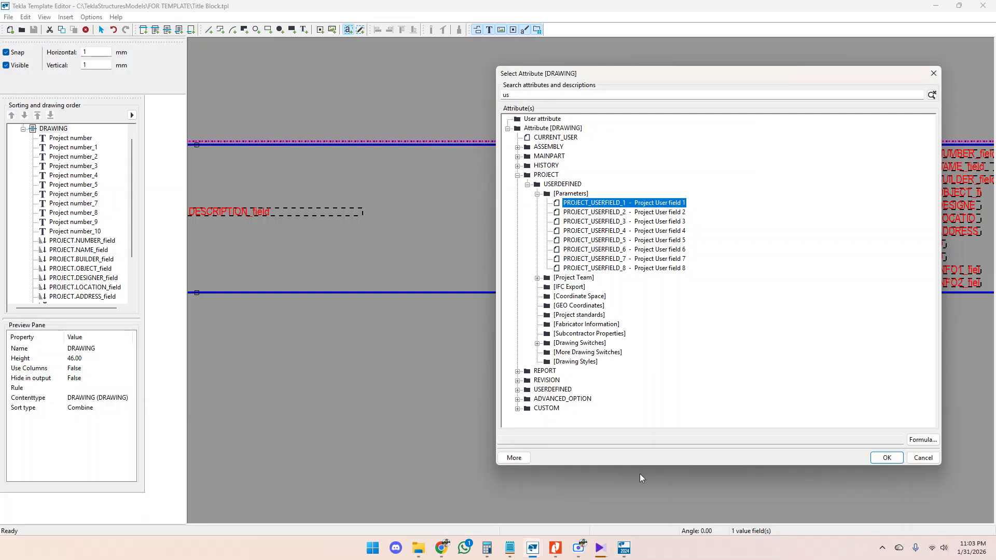
{"action": "left_click", "coordinate": [886, 459]}
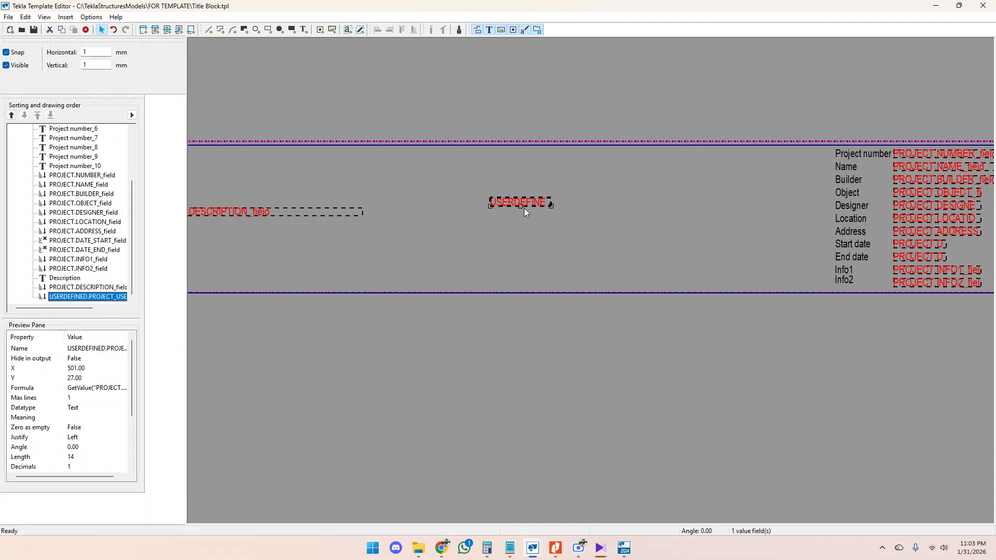
Step: Set the PROJECT_USERFIELD_1 value field's length to 20 characters
{"action": "scroll", "coordinate": [521, 211], "scroll_direction": "up", "scroll_amount": 2}
{"action": "double_click", "coordinate": [517, 197]}
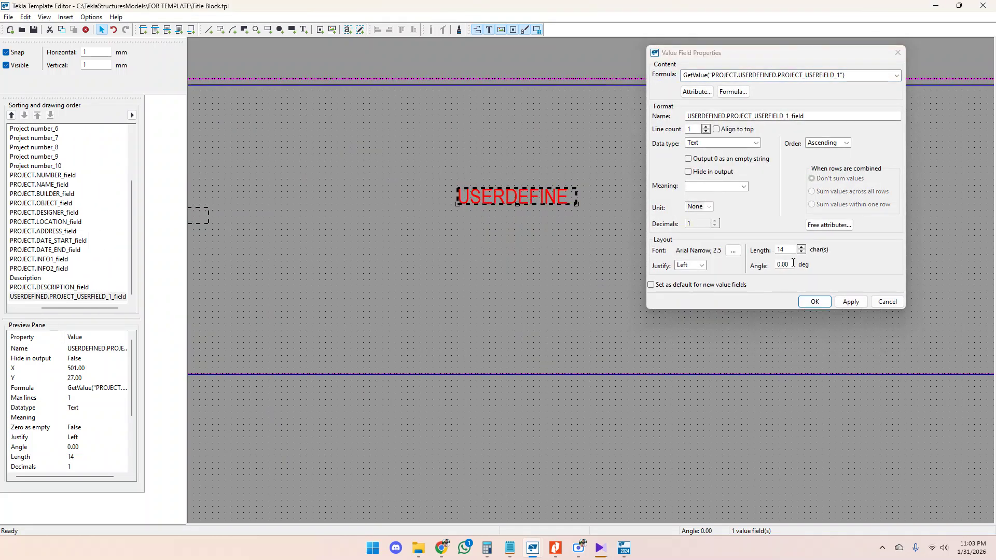
{"action": "double_click", "coordinate": [782, 250]}
{"action": "type", "text": "20"}
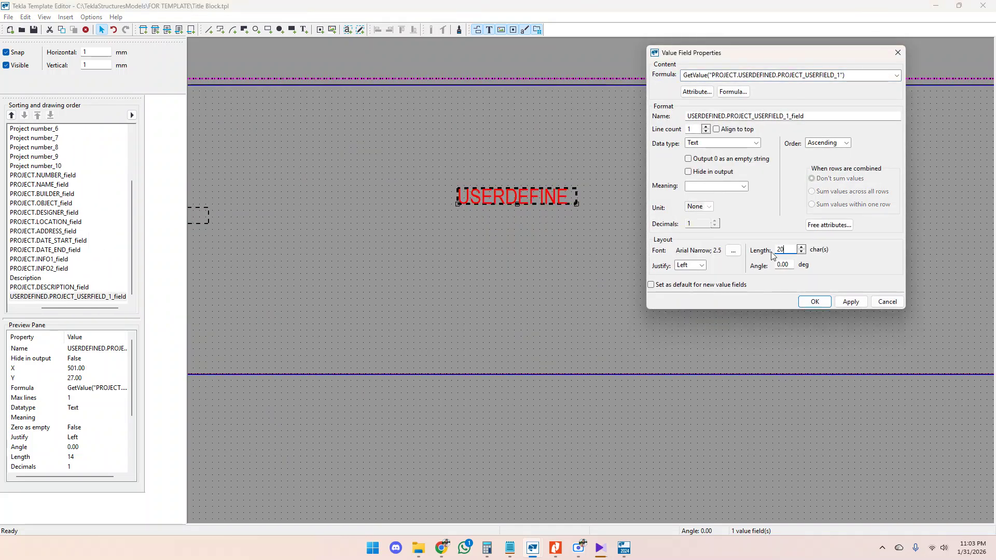
{"action": "left_click", "coordinate": [849, 302]}
{"action": "left_click", "coordinate": [814, 302]}
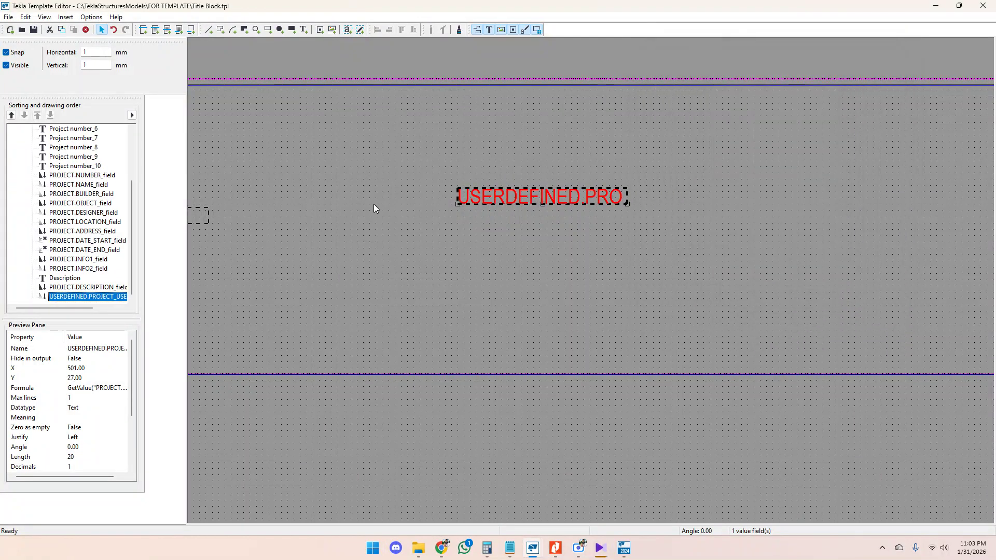
Step: Add a second value field below the first, using the project's user-defined Parameters attribute PROJECT_USERFIELD_8
{"action": "left_click", "coordinate": [347, 30]}
{"action": "left_click", "coordinate": [475, 241]}
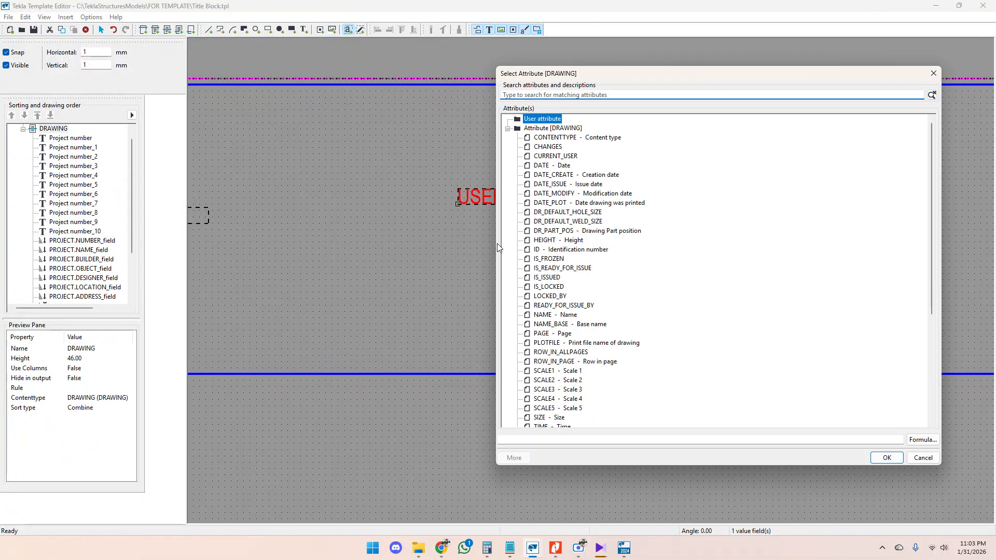
{"action": "left_click", "coordinate": [588, 95]}
{"action": "type", "text": "us"}
{"action": "left_click", "coordinate": [517, 175]}
{"action": "left_click", "coordinate": [527, 184]}
{"action": "left_click", "coordinate": [538, 194]}
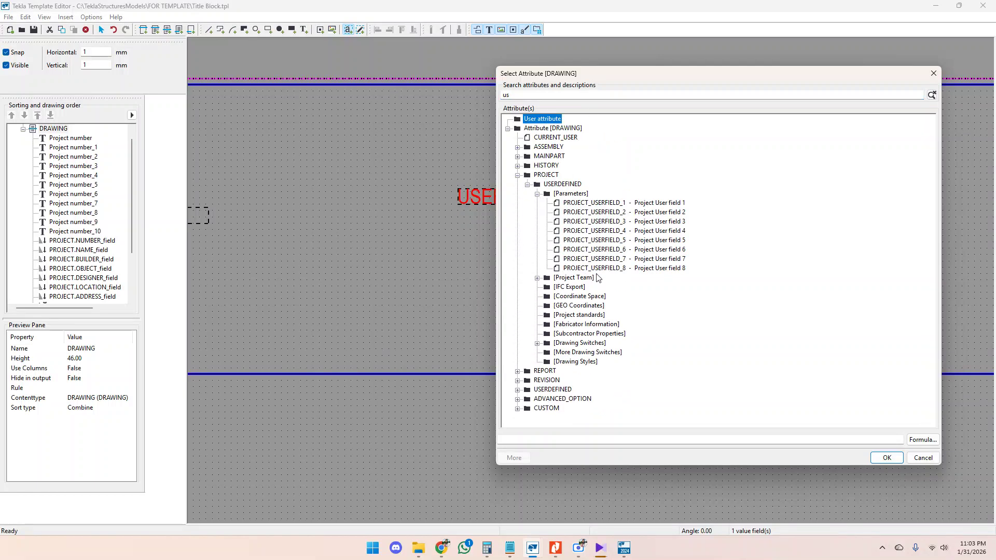
{"action": "left_click", "coordinate": [623, 268]}
{"action": "left_click", "coordinate": [887, 457]}
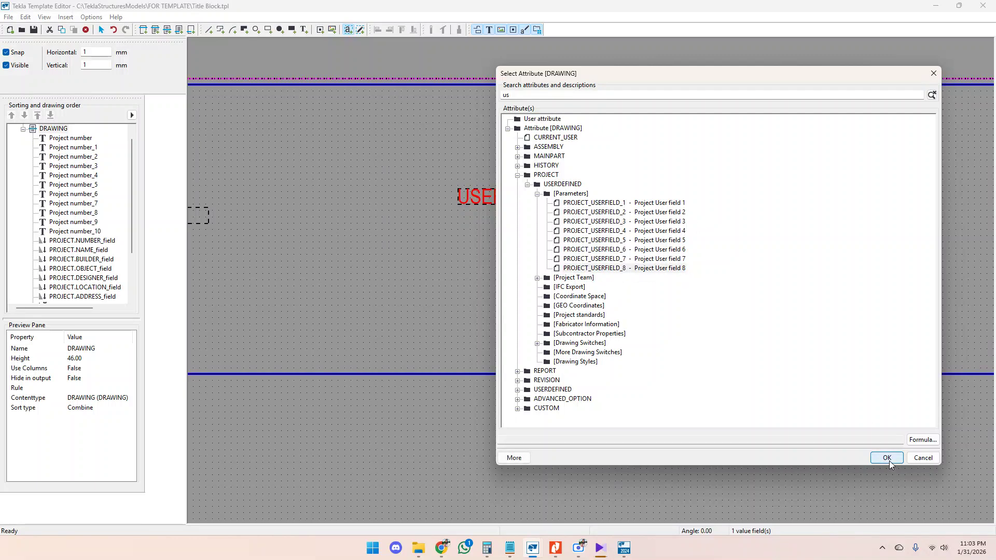
Step: Set the PROJECT_USERFIELD_8 value field's length to 20 characters and save the template
{"action": "double_click", "coordinate": [577, 241]}
{"action": "double_click", "coordinate": [783, 250]}
{"action": "type", "text": "20"}
{"action": "left_click", "coordinate": [851, 302]}
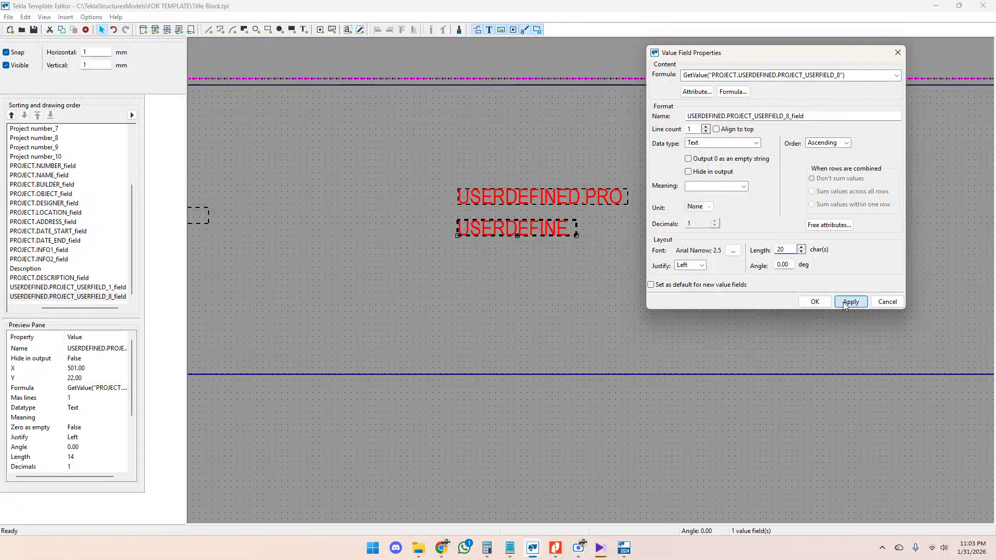
{"action": "left_click", "coordinate": [816, 302]}
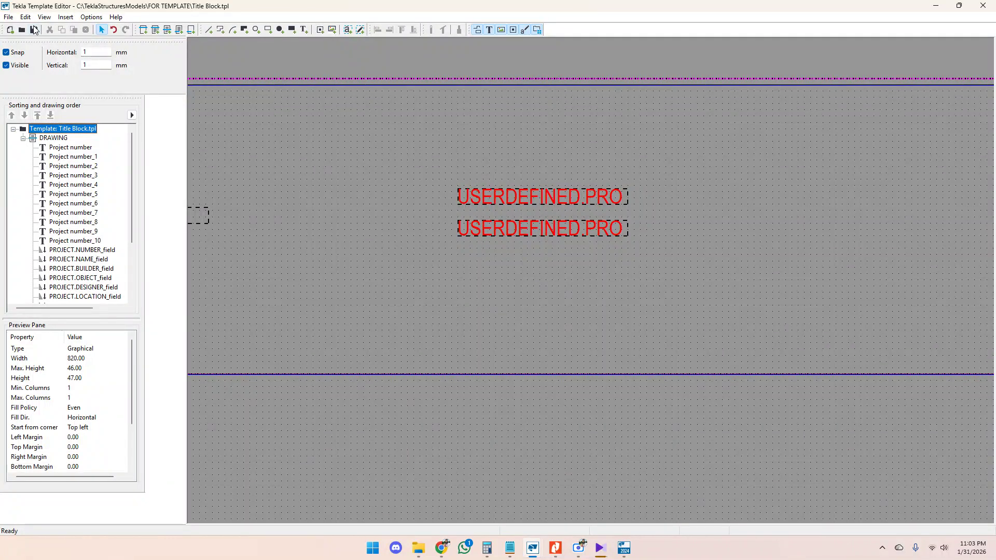
Step: Switch to Tekla Structures, open GA drawing S1 from the Document manager, and inspect the user field values in its title block
{"action": "mouse_move", "coordinate": [625, 551]}
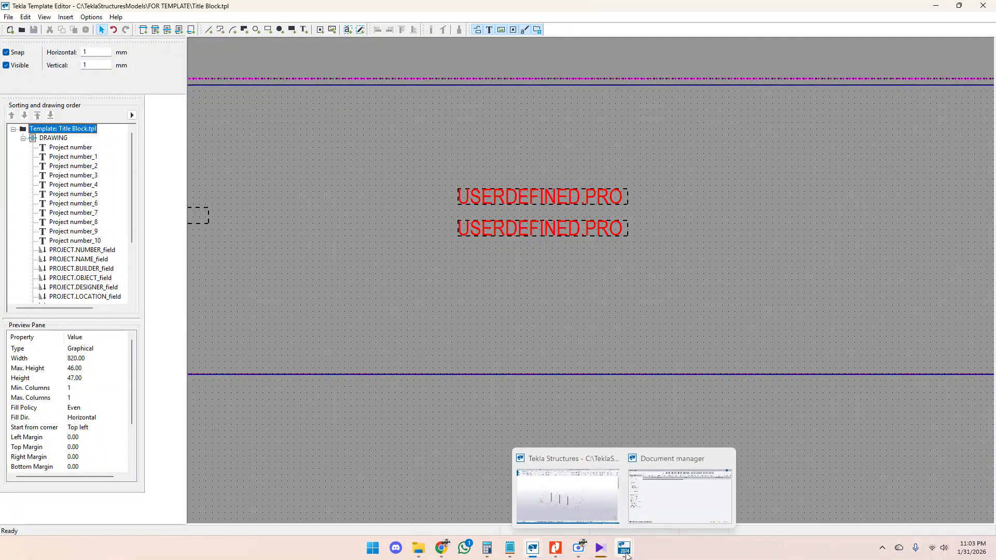
{"action": "left_click", "coordinate": [680, 522]}
{"action": "double_click", "coordinate": [406, 133]}
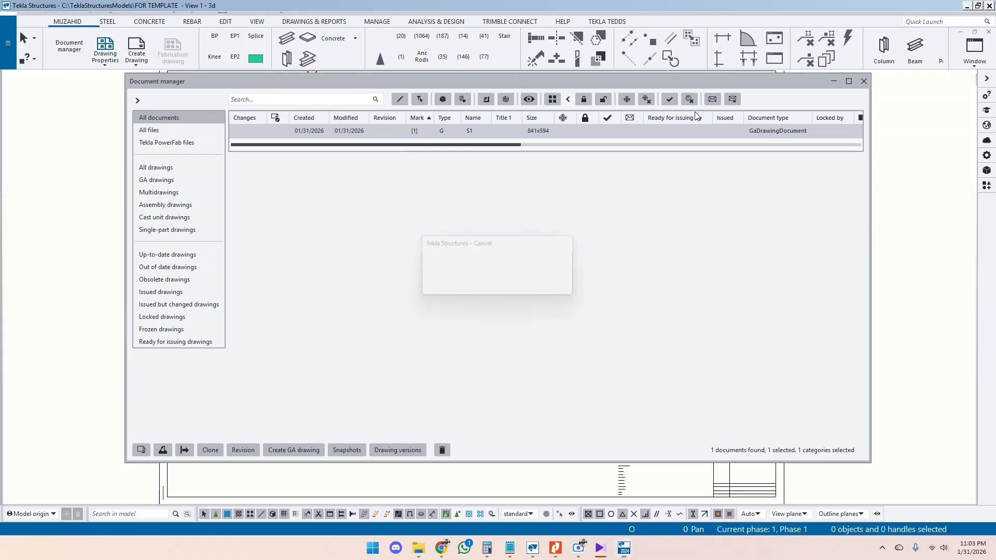
{"action": "left_click", "coordinate": [832, 81]}
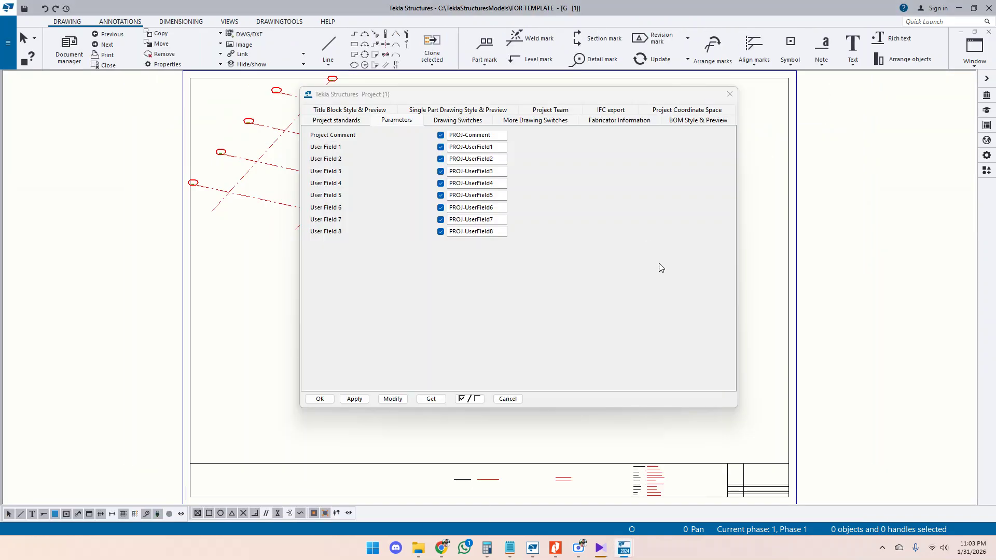
{"action": "left_click", "coordinate": [493, 150]}
{"action": "scroll", "coordinate": [488, 442], "scroll_direction": "up", "scroll_amount": 6}
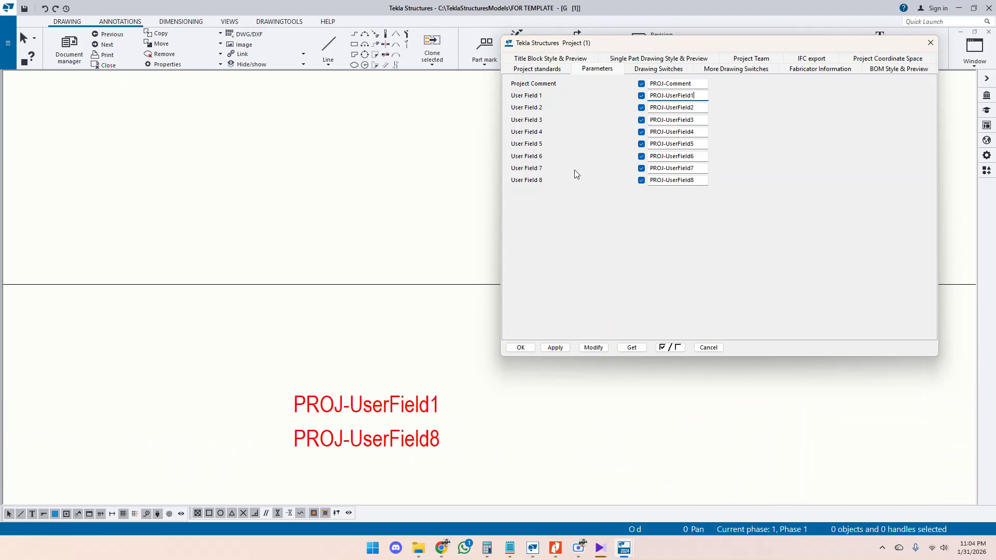
{"action": "scroll", "coordinate": [429, 448], "scroll_direction": "down", "scroll_amount": 3}
{"action": "scroll", "coordinate": [421, 285], "scroll_direction": "up", "scroll_amount": 3}
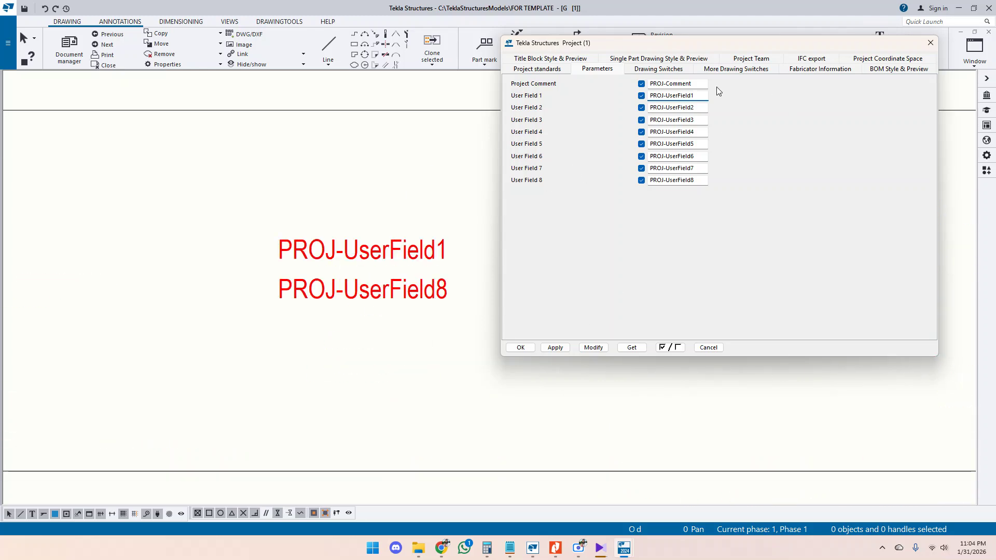
Step: Set User Field 1 to PROJ-UserField1111 and User Field 8 to PROJ-UserField8888 in the project parameters, and apply the modification
{"action": "left_click_drag", "start_coordinate": [696, 96], "coordinate": [580, 97]}
{"action": "left_click_drag", "start_coordinate": [705, 180], "coordinate": [588, 163]}
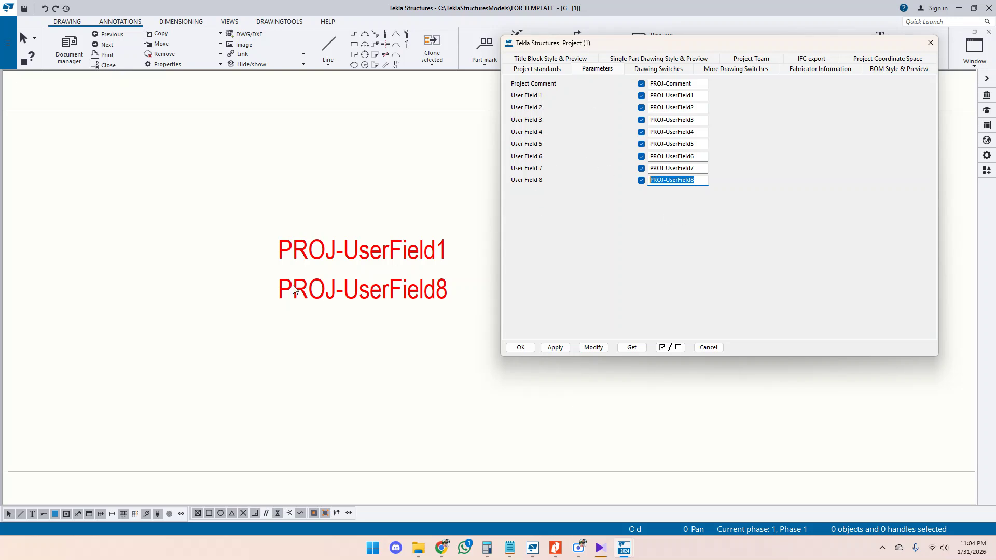
{"action": "left_click_drag", "start_coordinate": [706, 97], "coordinate": [600, 92]}
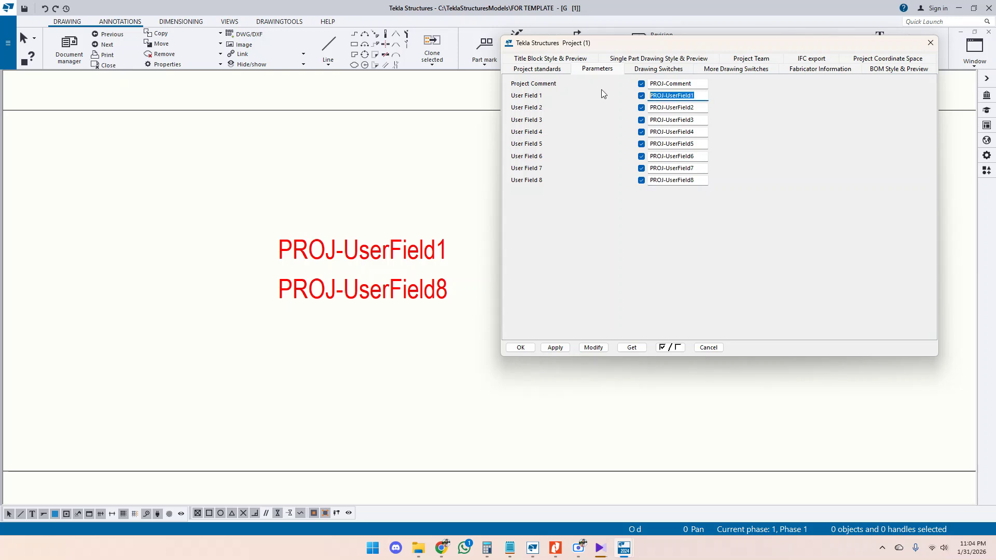
{"action": "left_click_drag", "start_coordinate": [705, 108], "coordinate": [615, 104]}
{"action": "left_click", "coordinate": [701, 97]}
{"action": "left_click", "coordinate": [703, 180]}
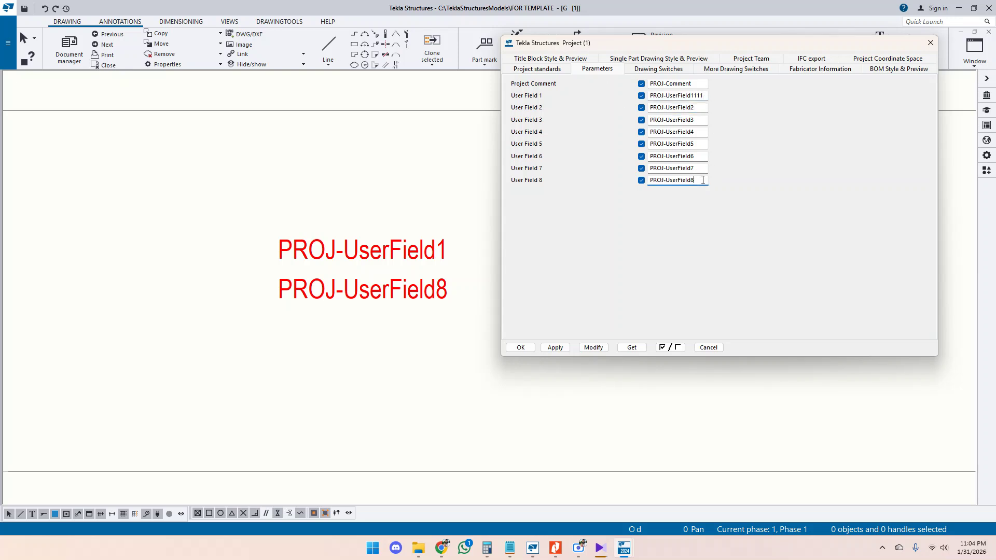
{"action": "left_click", "coordinate": [594, 348]}
Step: Refresh the title block template in the drawing and check its two user field values
{"action": "scroll", "coordinate": [341, 303], "scroll_direction": "down", "scroll_amount": 2}
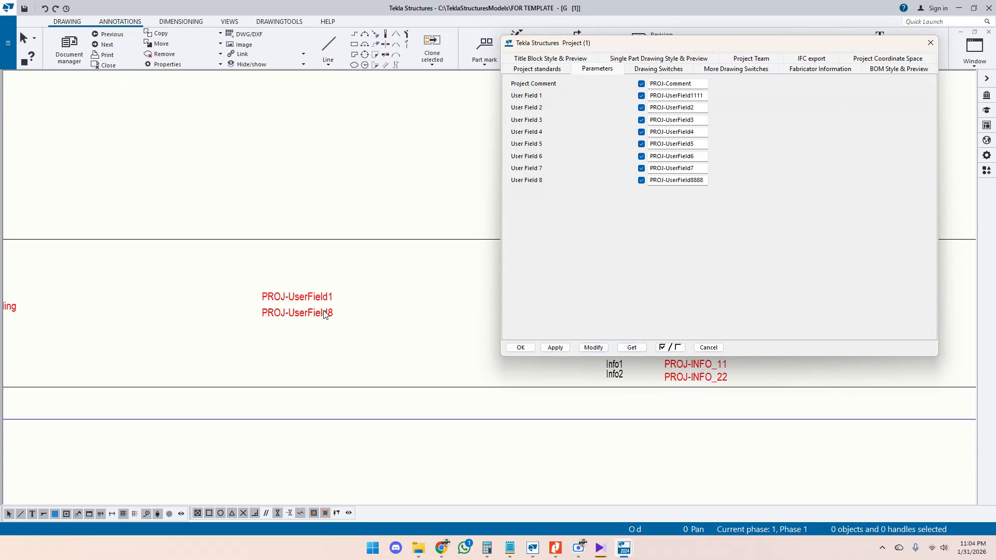
{"action": "left_click", "coordinate": [338, 293]}
{"action": "right_click", "coordinate": [369, 254]}
{"action": "left_click", "coordinate": [411, 309]}
{"action": "scroll", "coordinate": [341, 327], "scroll_direction": "up", "scroll_amount": 2}
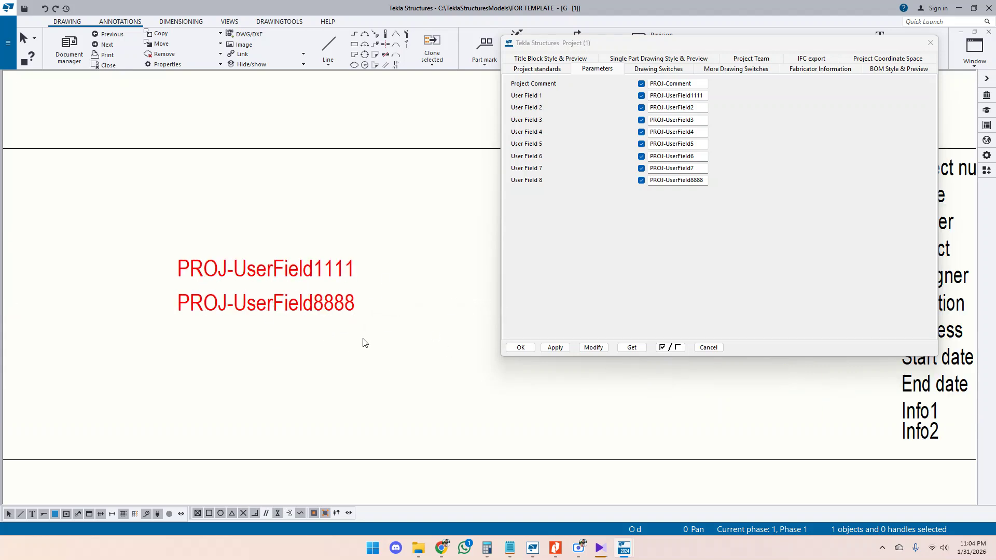
Step: Accept and close the project's user-defined attributes, and review the title block's description, user fields and project data
{"action": "scroll", "coordinate": [361, 334], "scroll_direction": "down", "scroll_amount": 5}
{"action": "scroll", "coordinate": [271, 329], "scroll_direction": "up", "scroll_amount": 3}
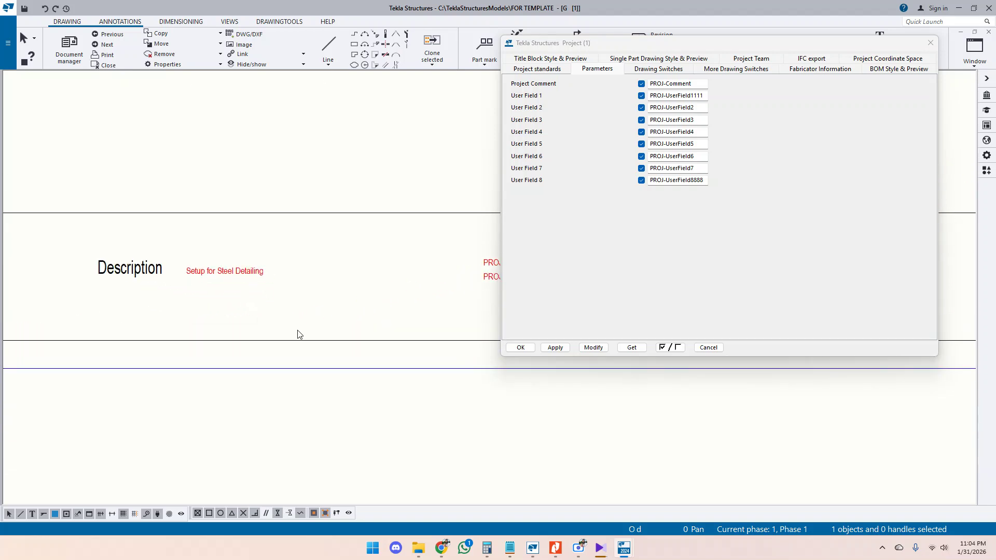
{"action": "scroll", "coordinate": [285, 322], "scroll_direction": "down", "scroll_amount": 2}
{"action": "left_click", "coordinate": [526, 349]}
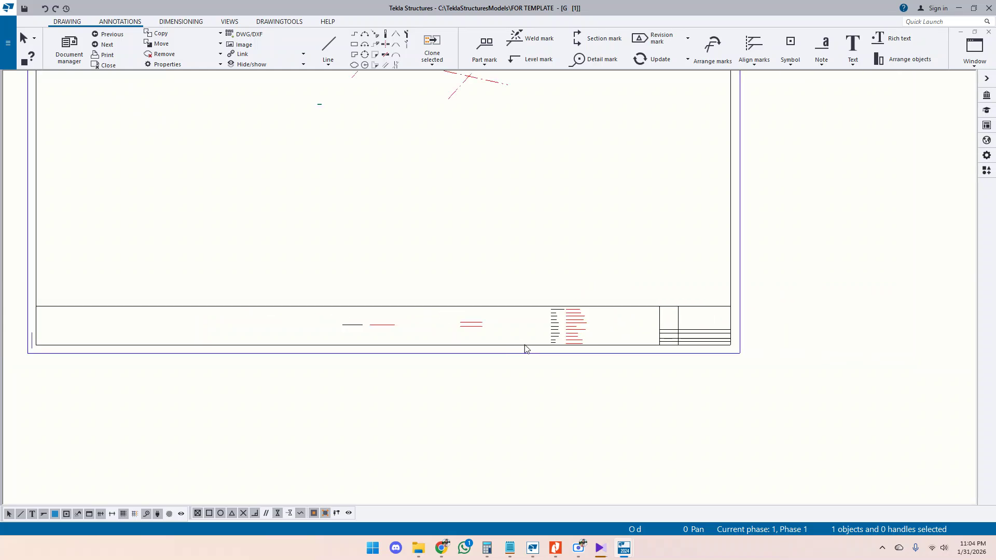
{"action": "scroll", "coordinate": [452, 325], "scroll_direction": "up", "scroll_amount": 2}
{"action": "scroll", "coordinate": [482, 325], "scroll_direction": "down", "scroll_amount": 2}
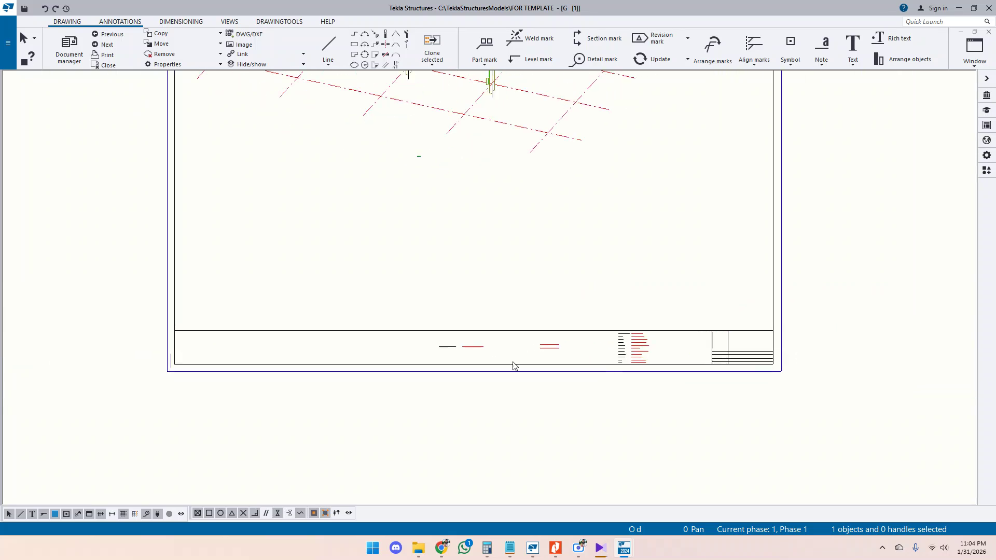
{"action": "scroll", "coordinate": [638, 363], "scroll_direction": "up", "scroll_amount": 2}
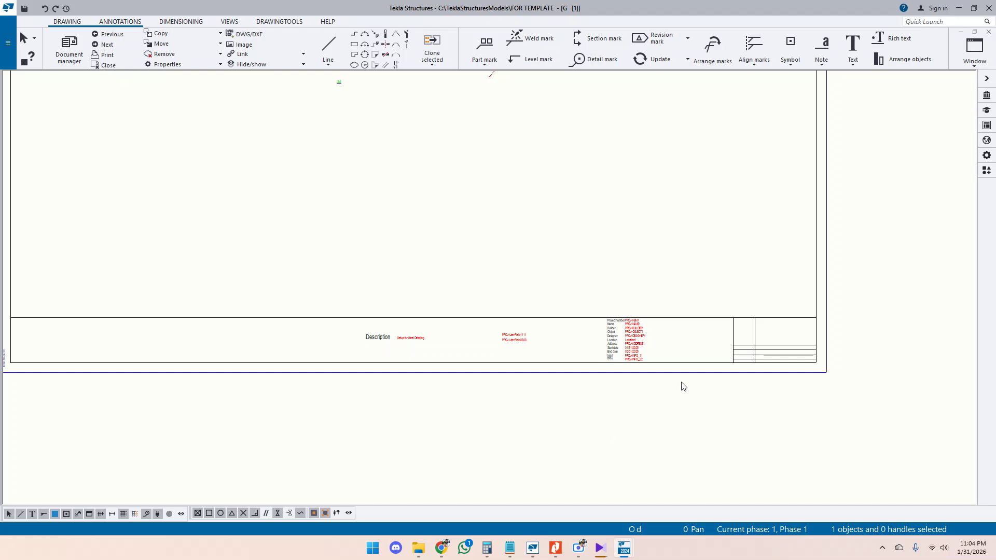
{"action": "scroll", "coordinate": [744, 349], "scroll_direction": "down", "scroll_amount": 1}
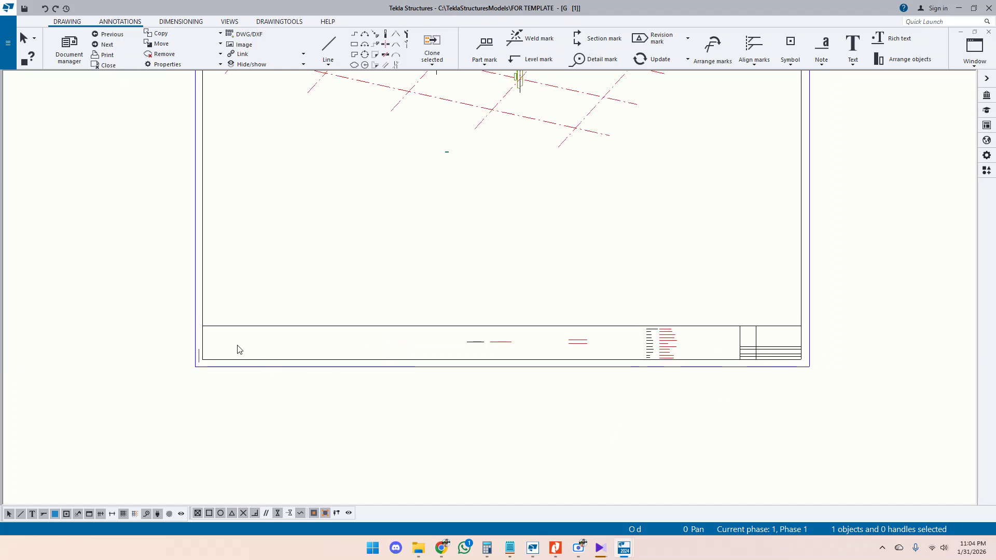
{"action": "scroll", "coordinate": [592, 351], "scroll_direction": "up", "scroll_amount": 1}
{"action": "scroll", "coordinate": [778, 333], "scroll_direction": "up", "scroll_amount": 2}
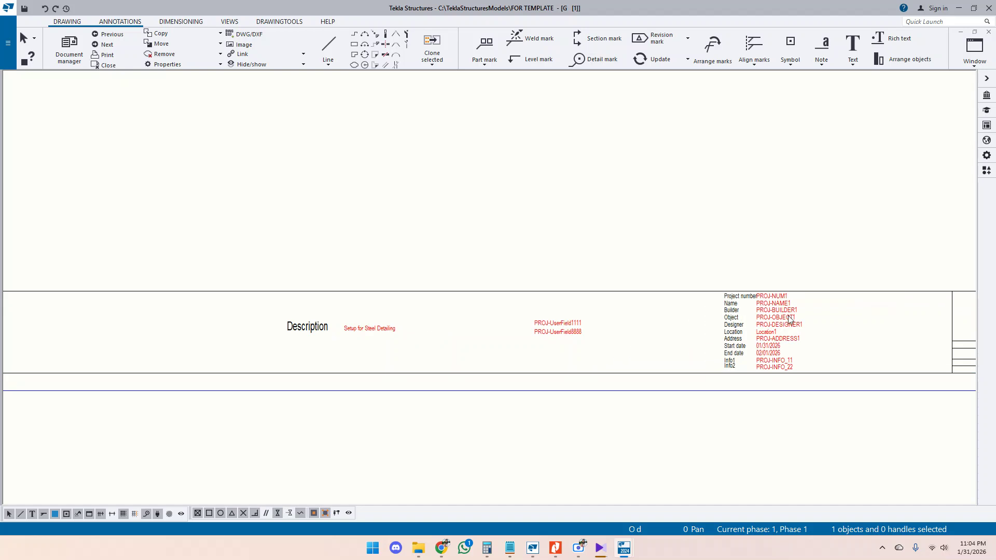